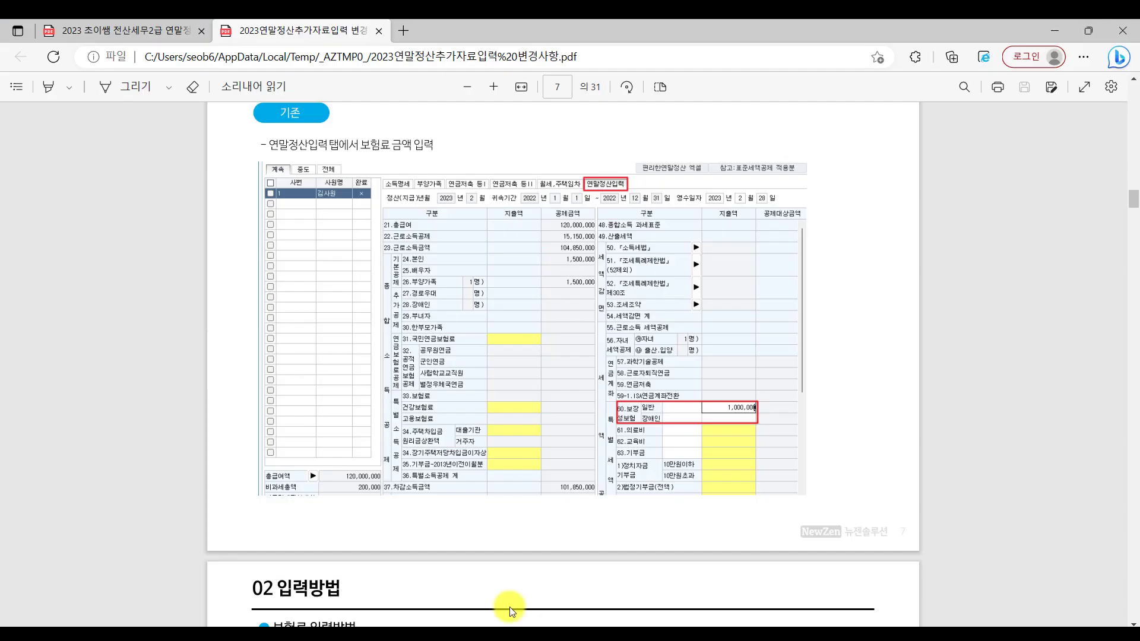
# Review the 2023 연말정산추가자료입력 변경사항 PDF from its cover through the page 4 explanation of F8 부양가족탭불러오기
pyautogui.scroll(5, 619, 359)
pyautogui.scroll(20, 619, 358)
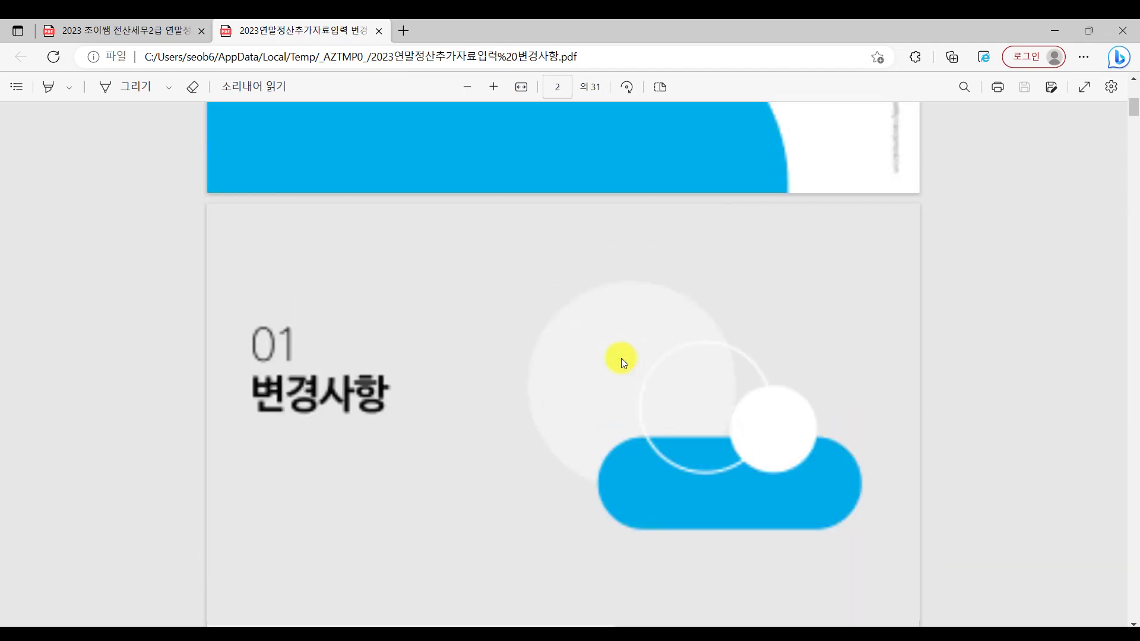
pyautogui.scroll(10, 621, 358)
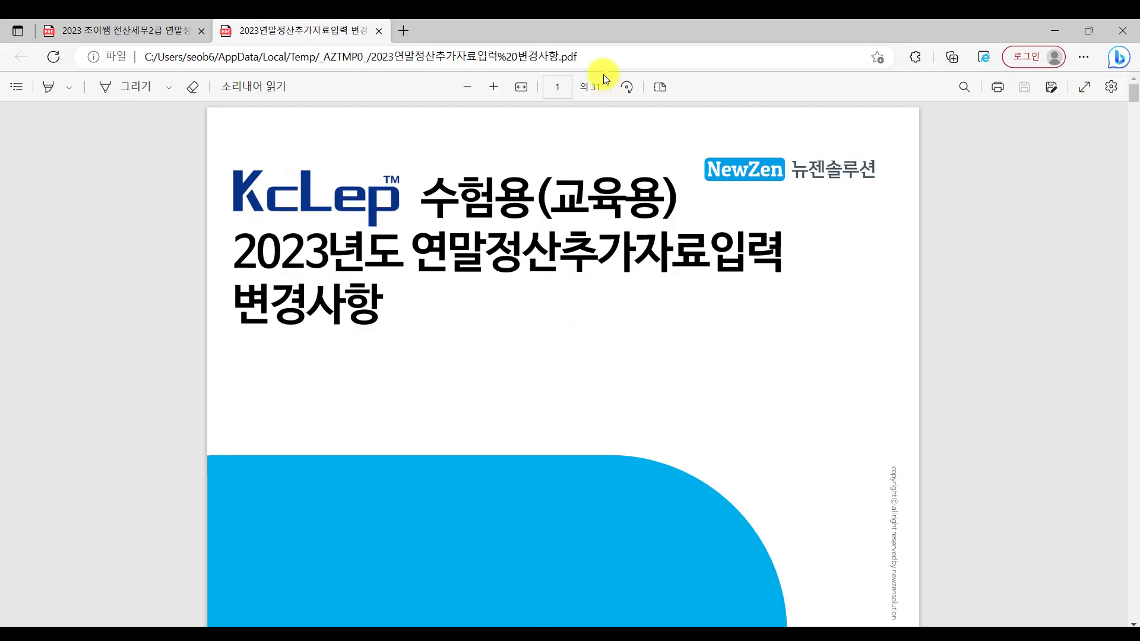
pyautogui.scroll(-20, 648, 397)
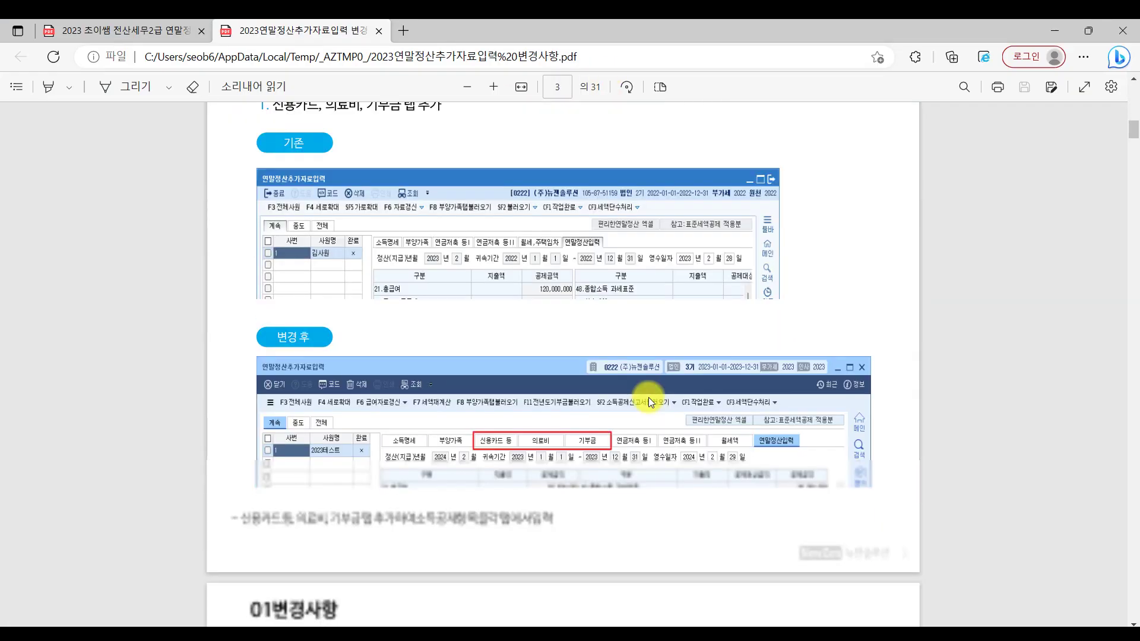
pyautogui.scroll(-5, 648, 397)
pyautogui.scroll(-6, 744, 420)
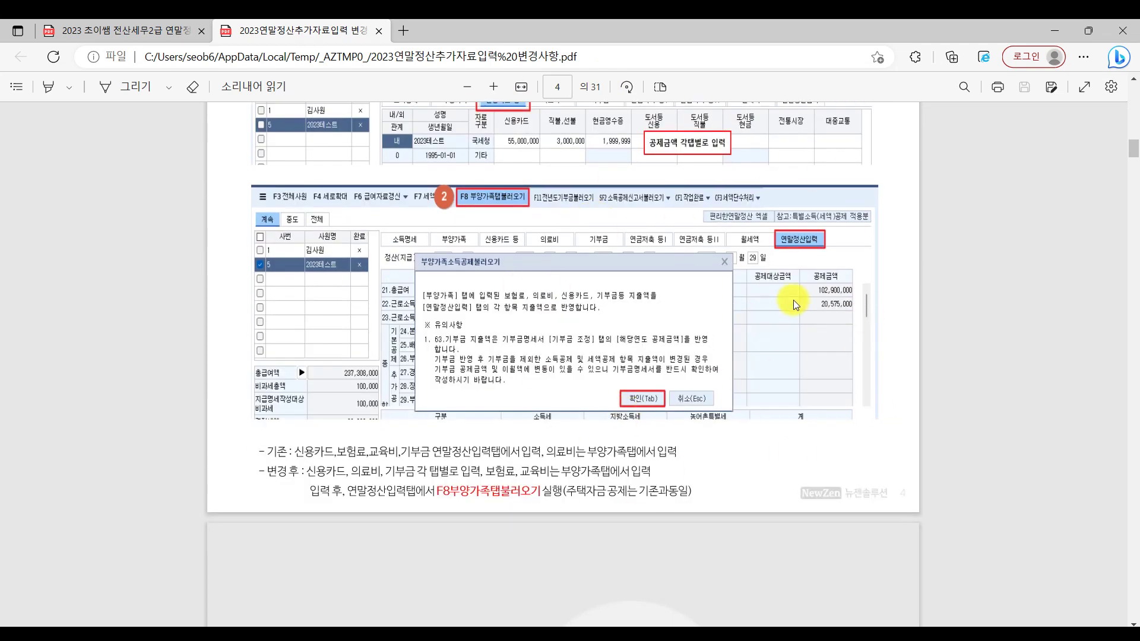
# Read through the 2023 전산세무2급 연말정산 특강 practice problem PDF, from the family details to the credit card usage items
pyautogui.click(150, 35)
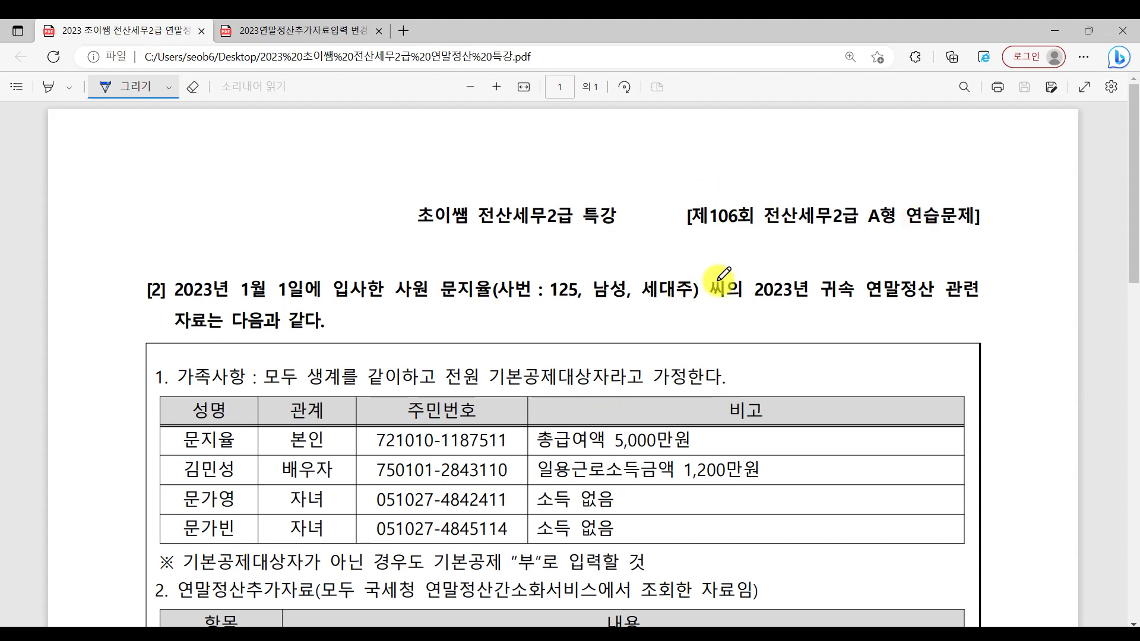
pyautogui.scroll(-8, 720, 275)
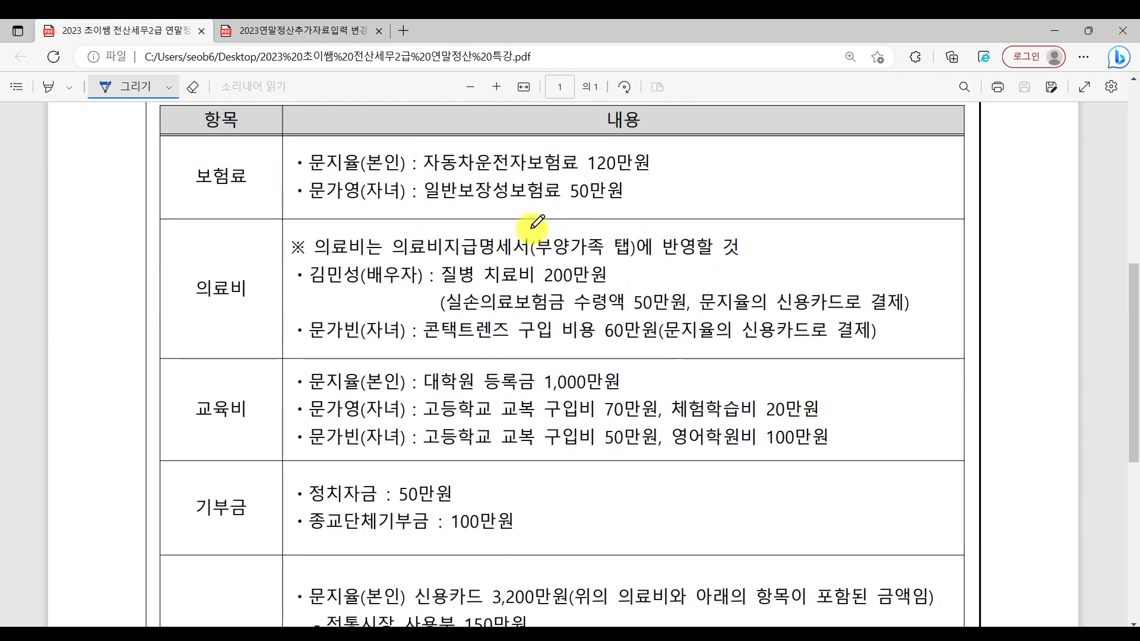
pyautogui.scroll(-4, 631, 516)
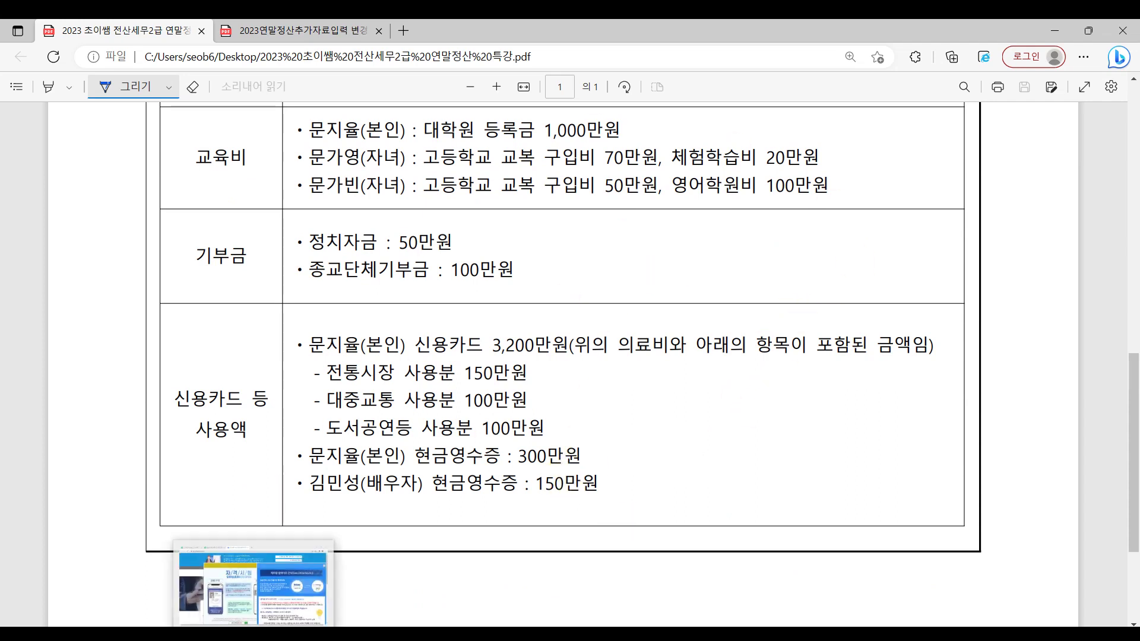
# Switch to the Chrome window and look through the 초이쌤 cafe home page's board list and exam schedule
pyautogui.click(253, 633)
pyautogui.click(104, 32)
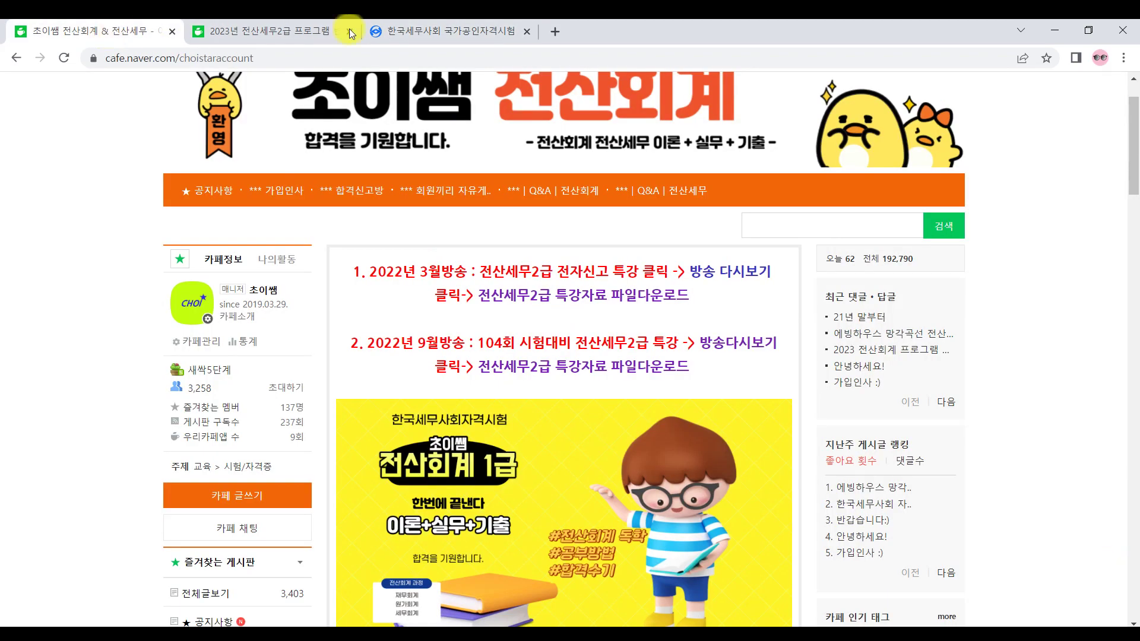
pyautogui.scroll(1, 559, 231)
pyautogui.scroll(-1, 536, 250)
pyautogui.scroll(-15, 282, 343)
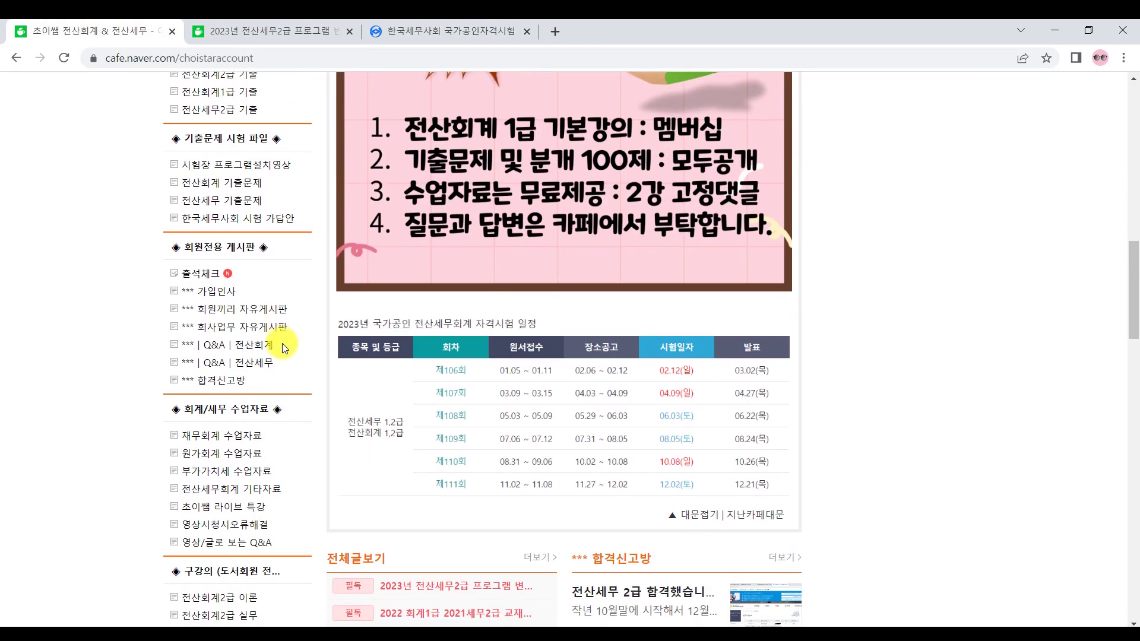
pyautogui.scroll(-2, 283, 343)
pyautogui.scroll(1, 282, 343)
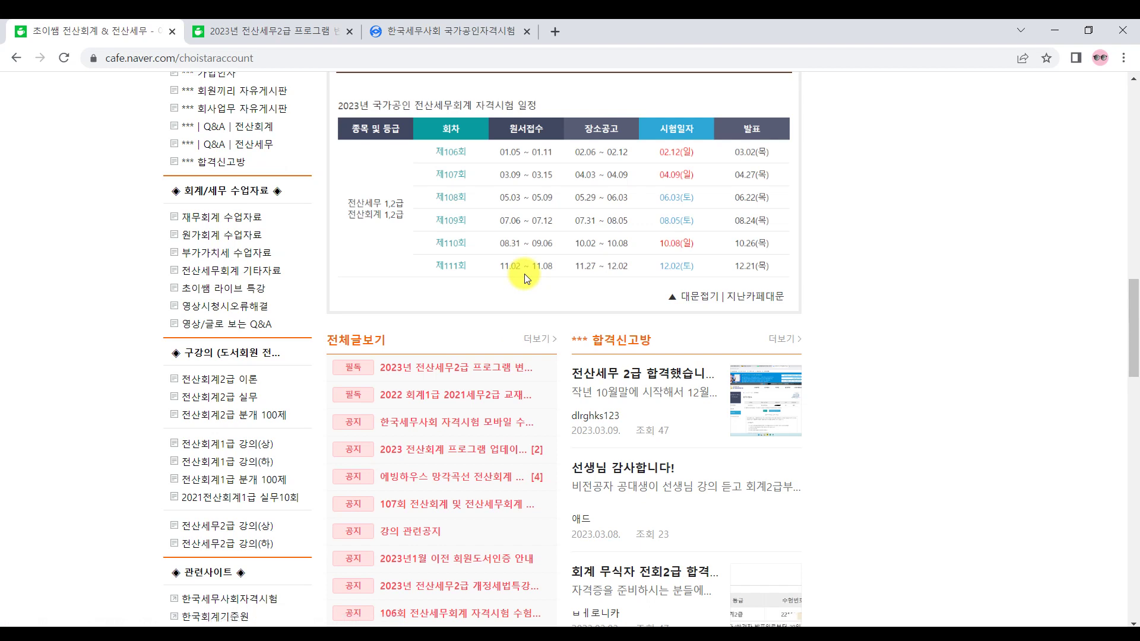
pyautogui.click(248, 296)
pyautogui.click(249, 296)
pyautogui.click(249, 295)
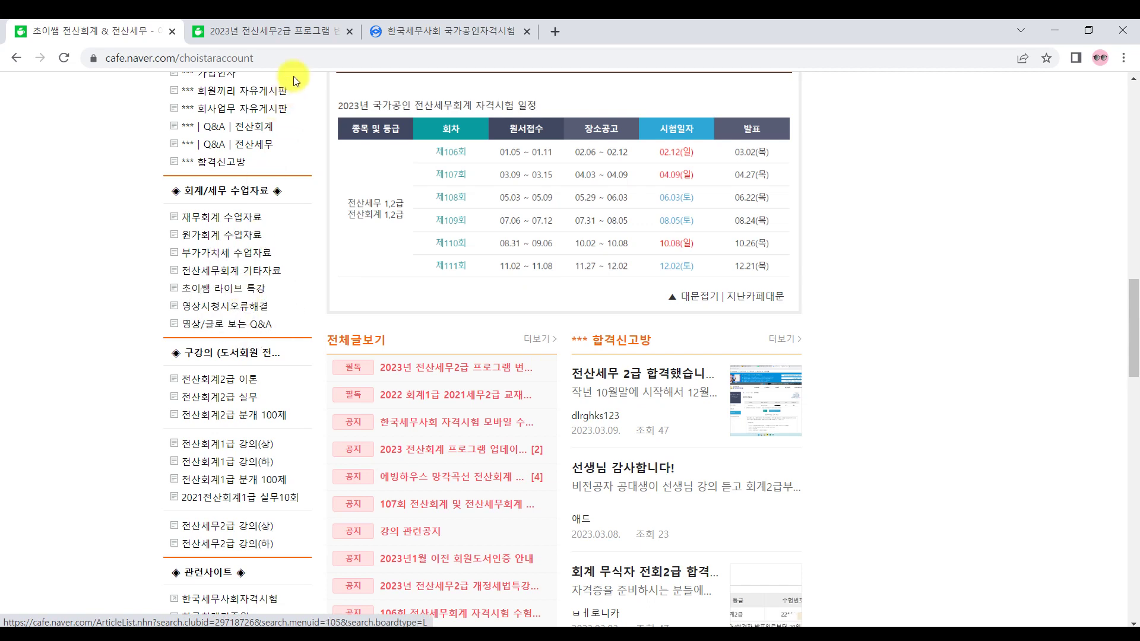
# In the cafe's 2023 전산세무2급 program changes post, download the 연말정산 특강 PDF and 2023전산세무2급시험대비백데이터.exe
pyautogui.click(297, 31)
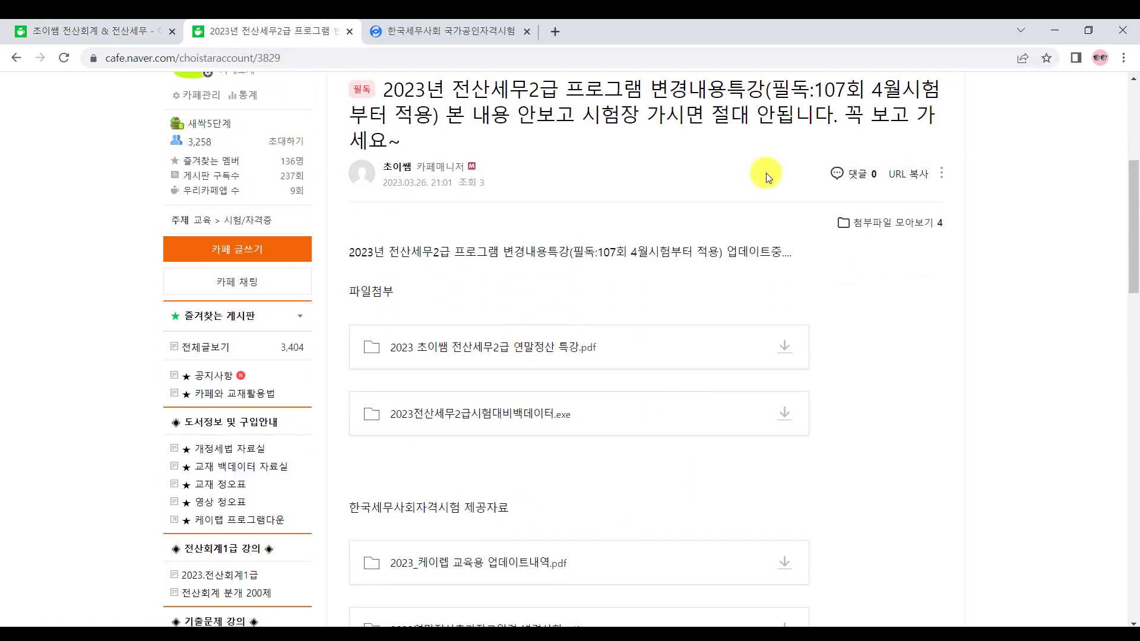
pyautogui.scroll(-4, 703, 469)
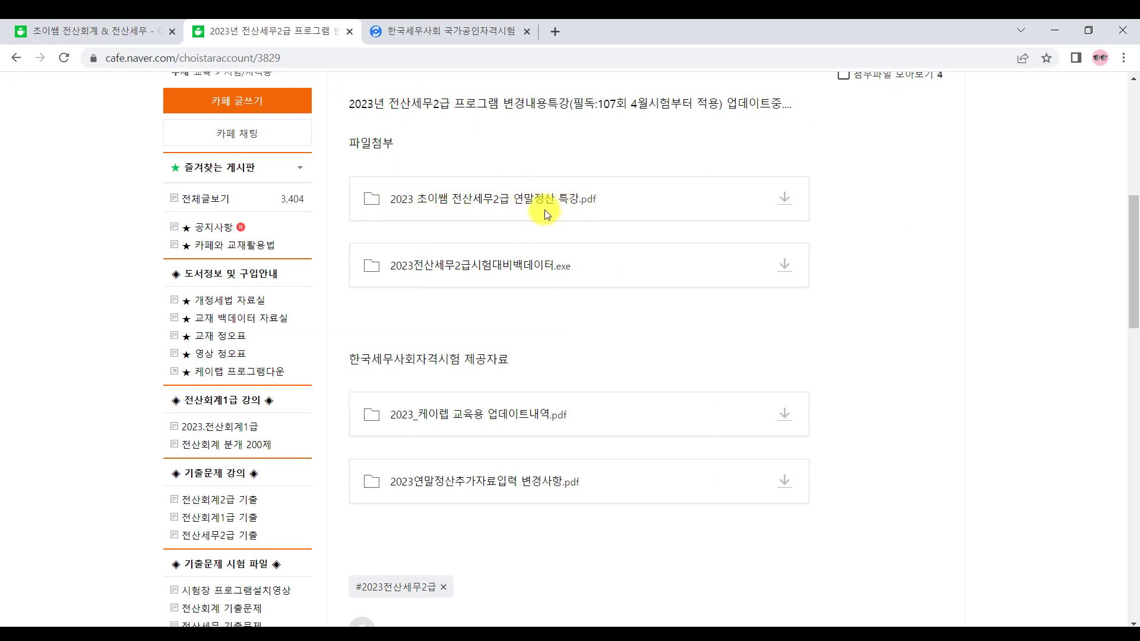
pyautogui.click(786, 197)
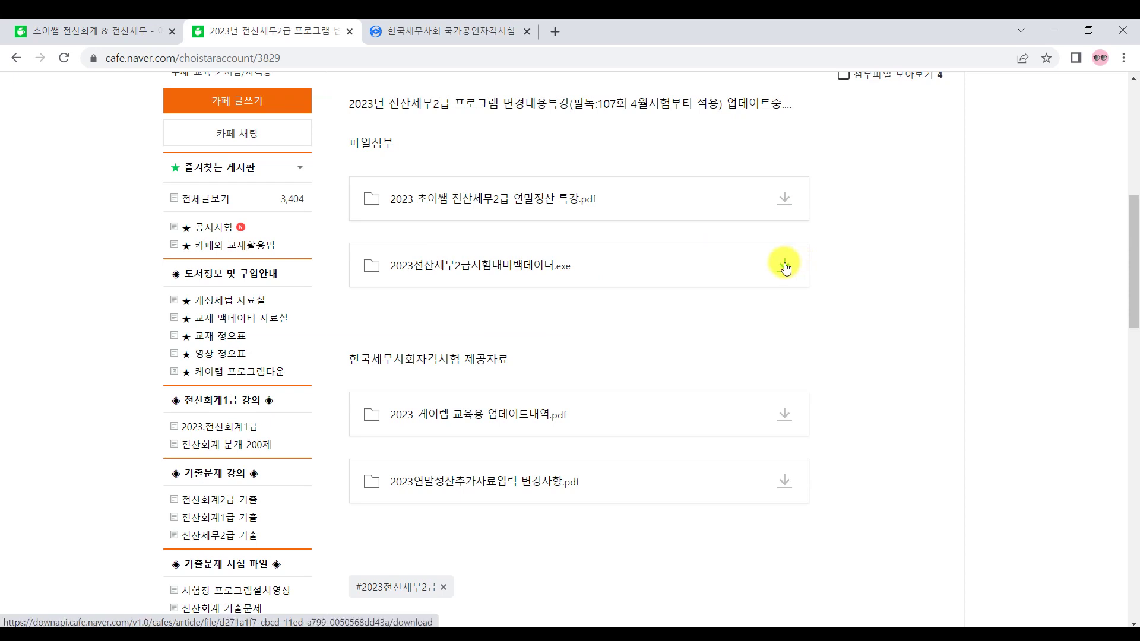
pyautogui.click(784, 265)
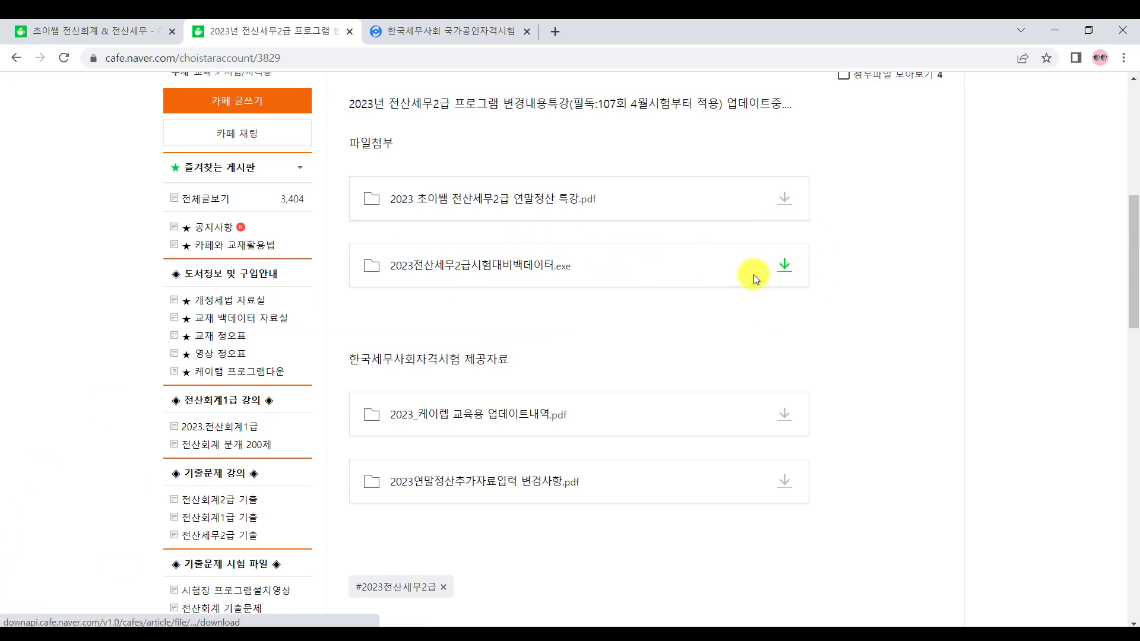
# Run the 2023전산세무2급시험대비백데이터 self-extractor from the Downloads folder and extract it to C:\KcLepDB\KcLep with overwriting enabled
pyautogui.click(70, 605)
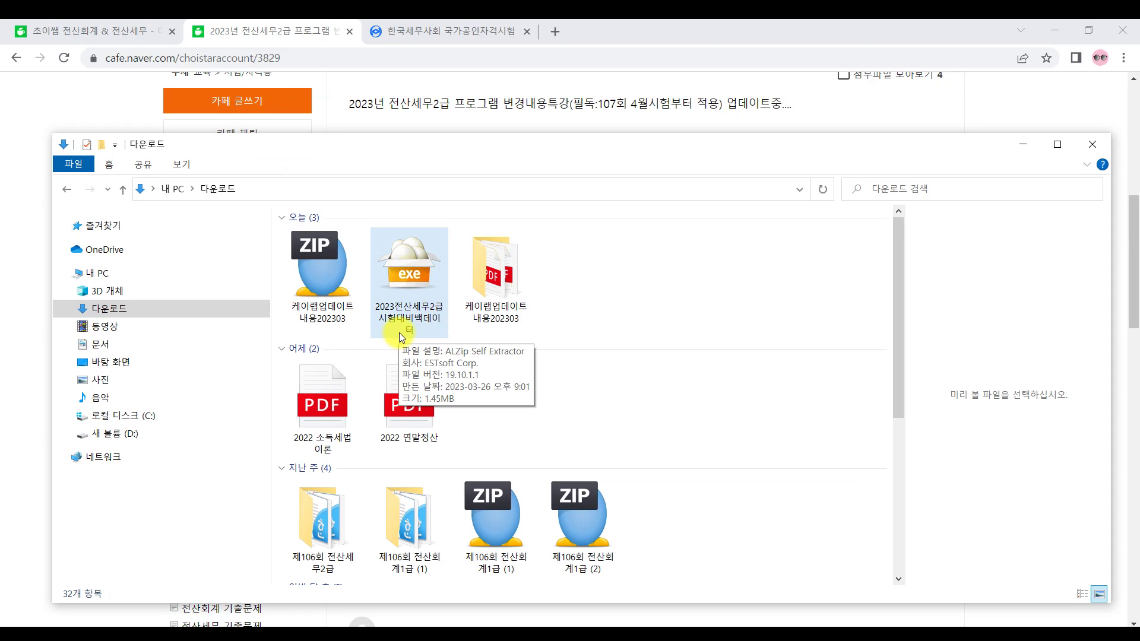
pyautogui.doubleClick(424, 317)
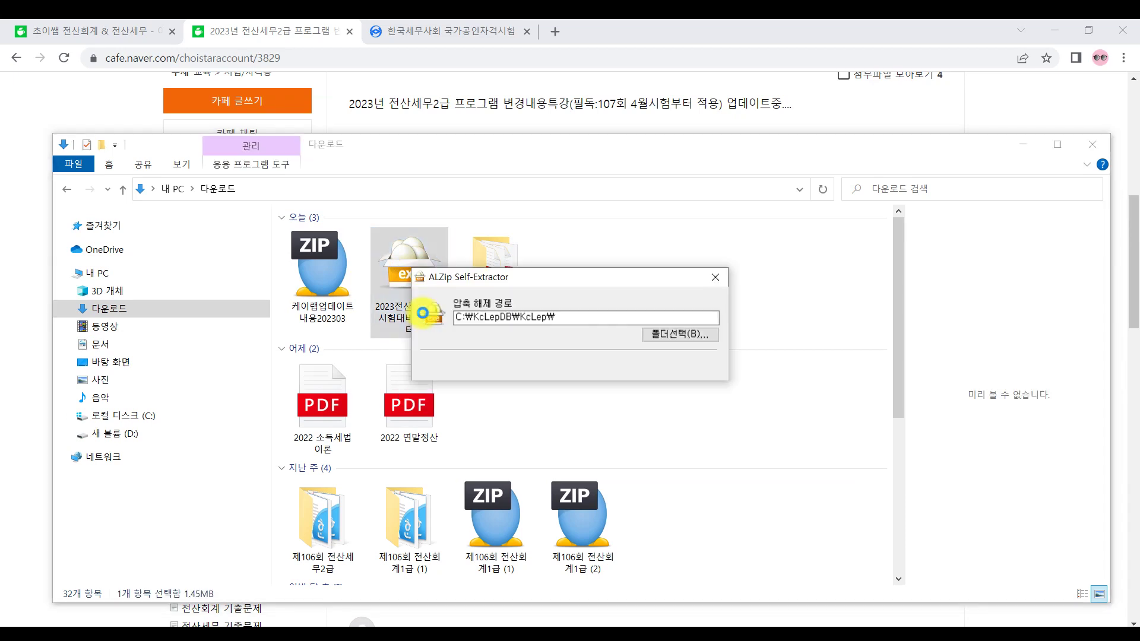
pyautogui.click(471, 364)
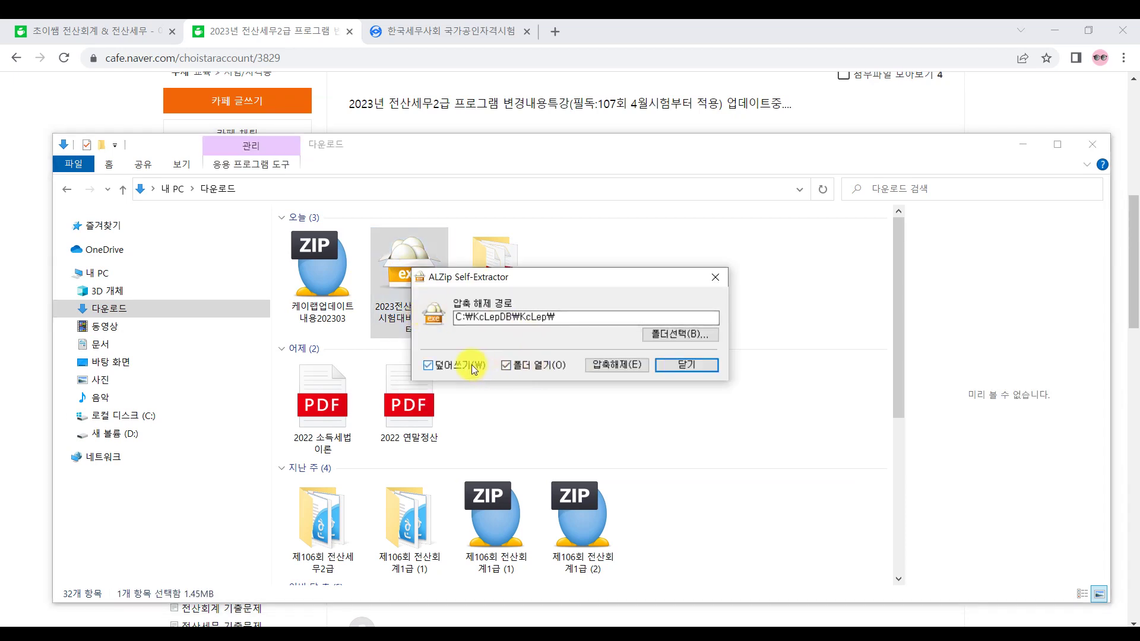
pyautogui.click(616, 367)
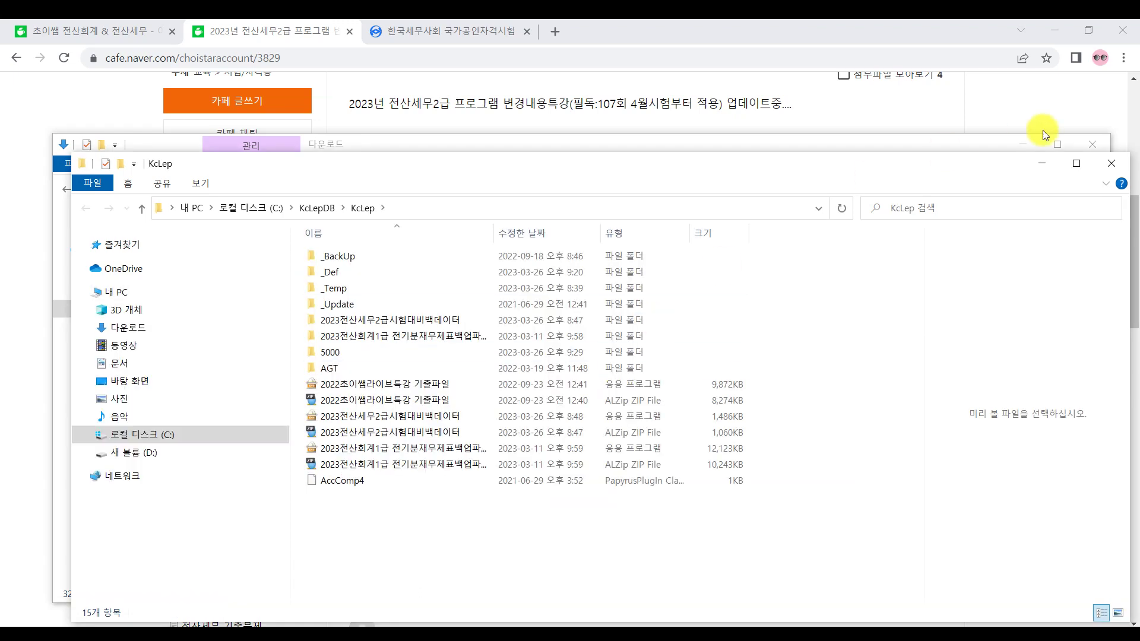
pyautogui.click(1109, 165)
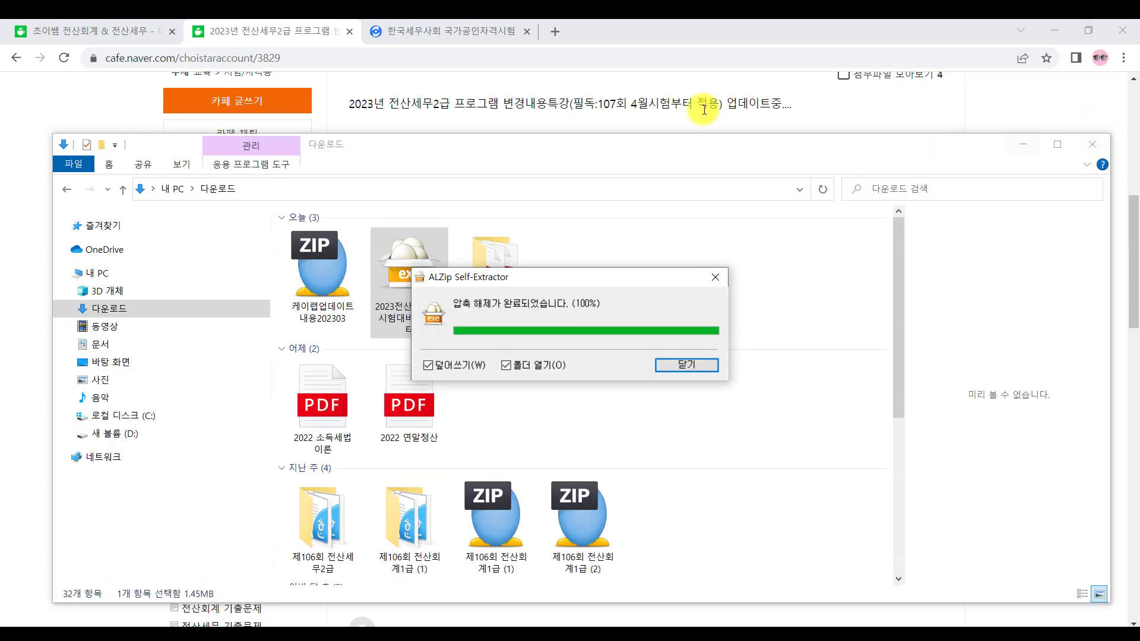
pyautogui.click(679, 362)
# Minimize the open windows to reach the desktop and launch the KcLep 교육용 program
pyautogui.click(1056, 32)
pyautogui.click(1057, 32)
pyautogui.click(1022, 145)
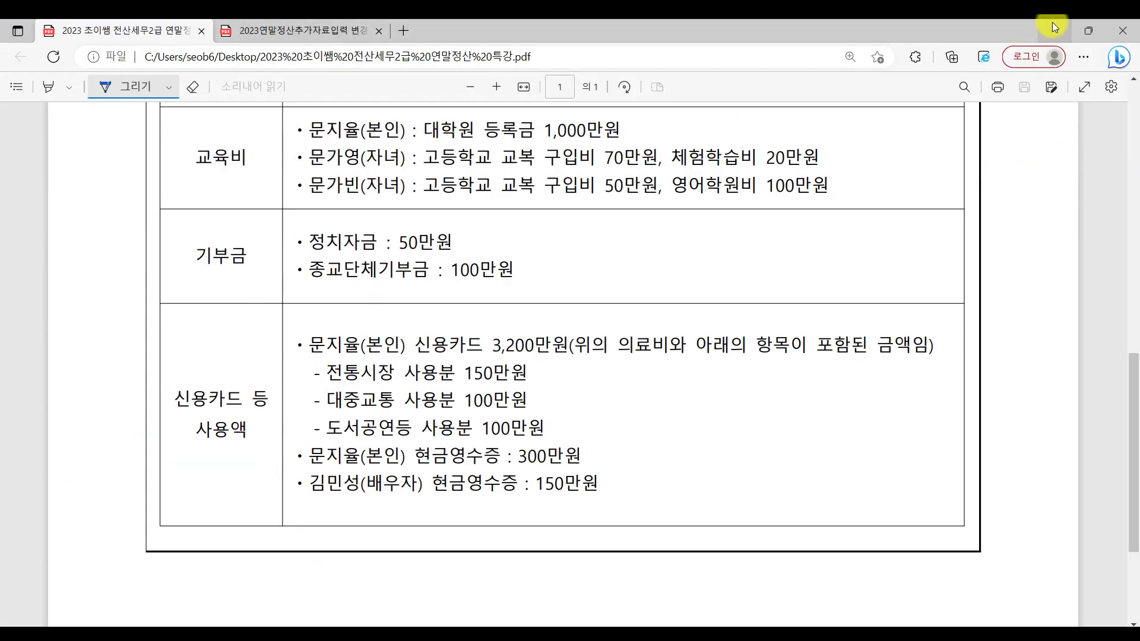
pyautogui.click(1053, 26)
pyautogui.doubleClick(43, 271)
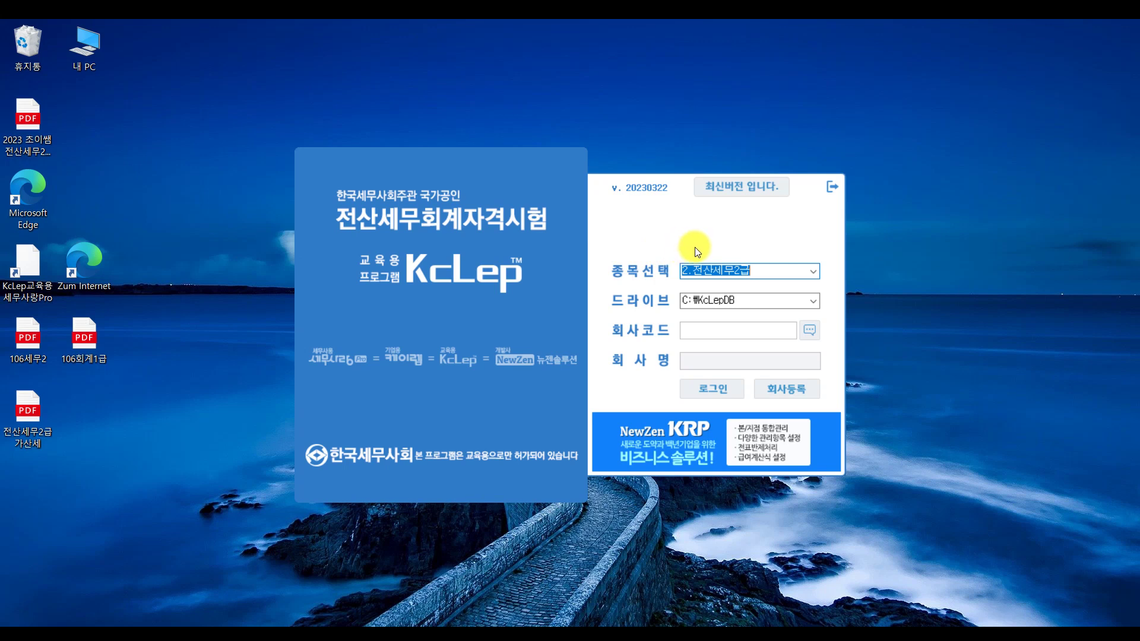
# Check the company code lookup, and regenerate the company codes from the extracted data in 회사등록
pyautogui.click(805, 330)
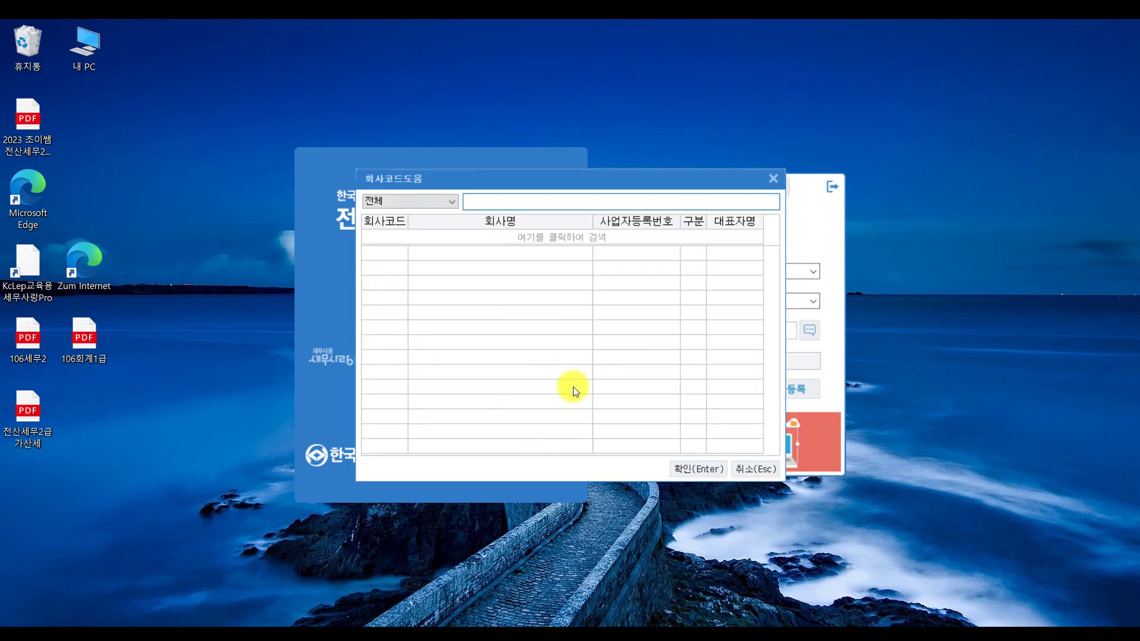
pyautogui.click(774, 177)
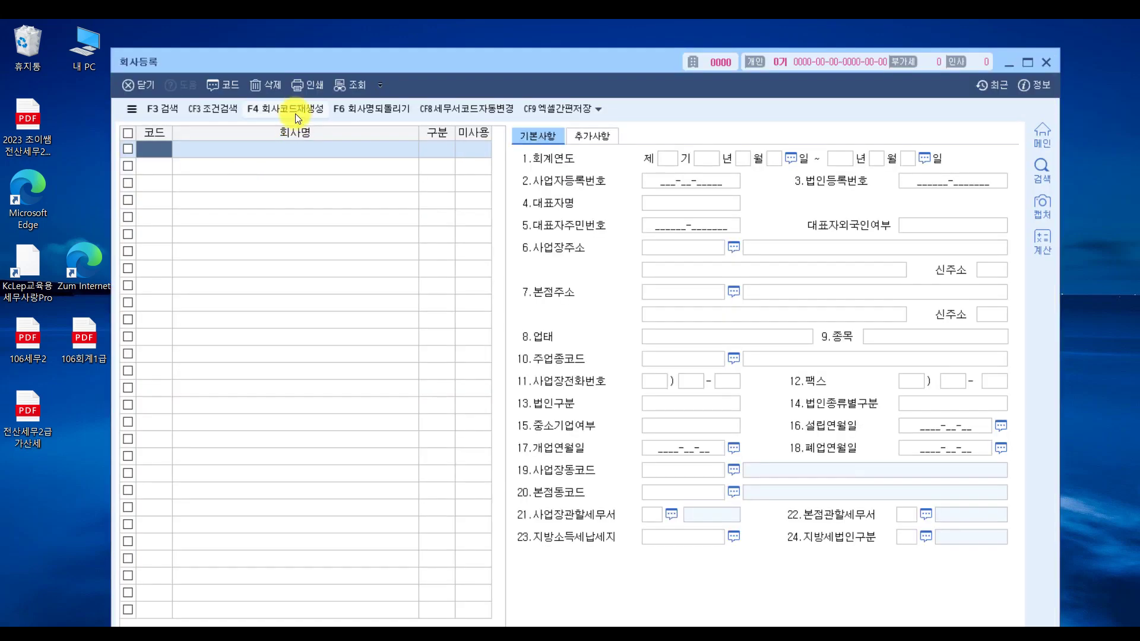
pyautogui.click(294, 108)
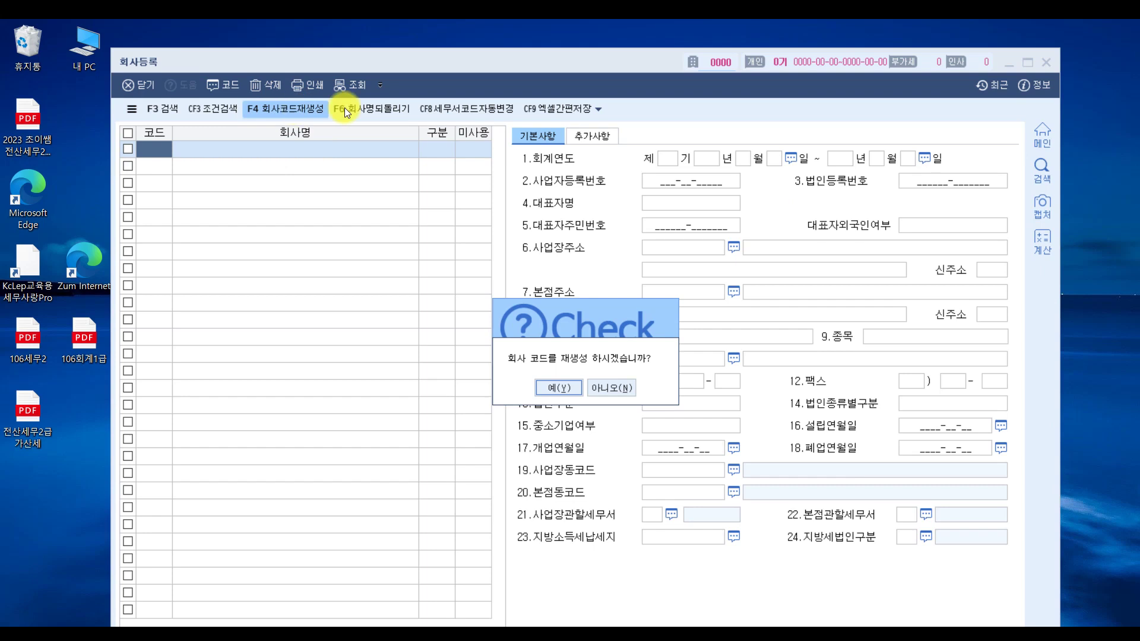
pyautogui.click(543, 383)
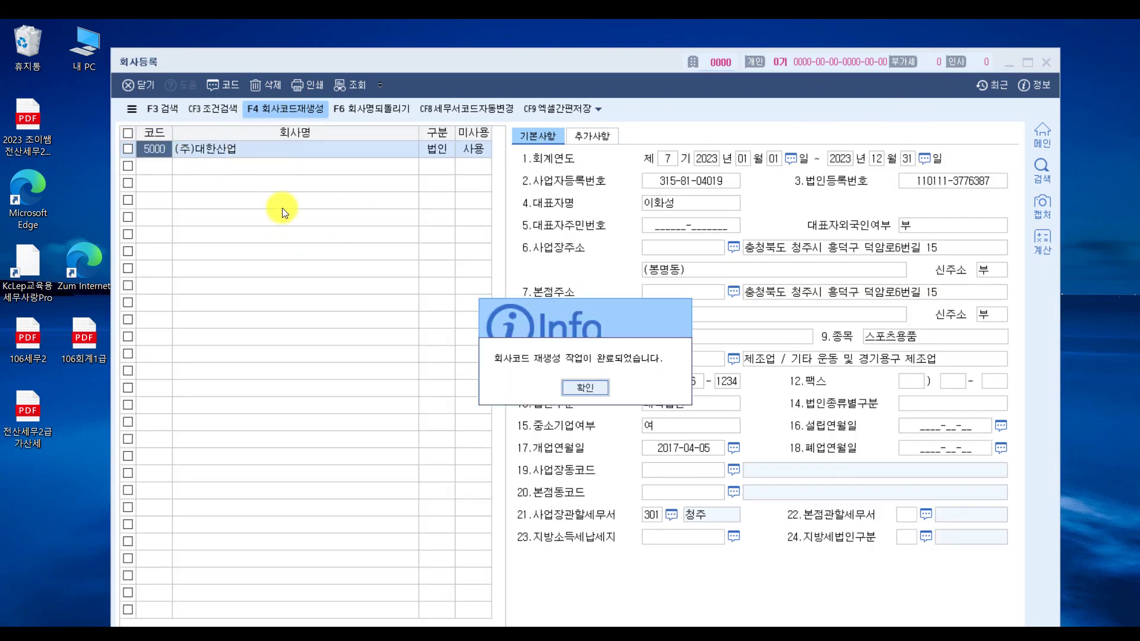
pyautogui.click(585, 387)
pyautogui.press('Escape')
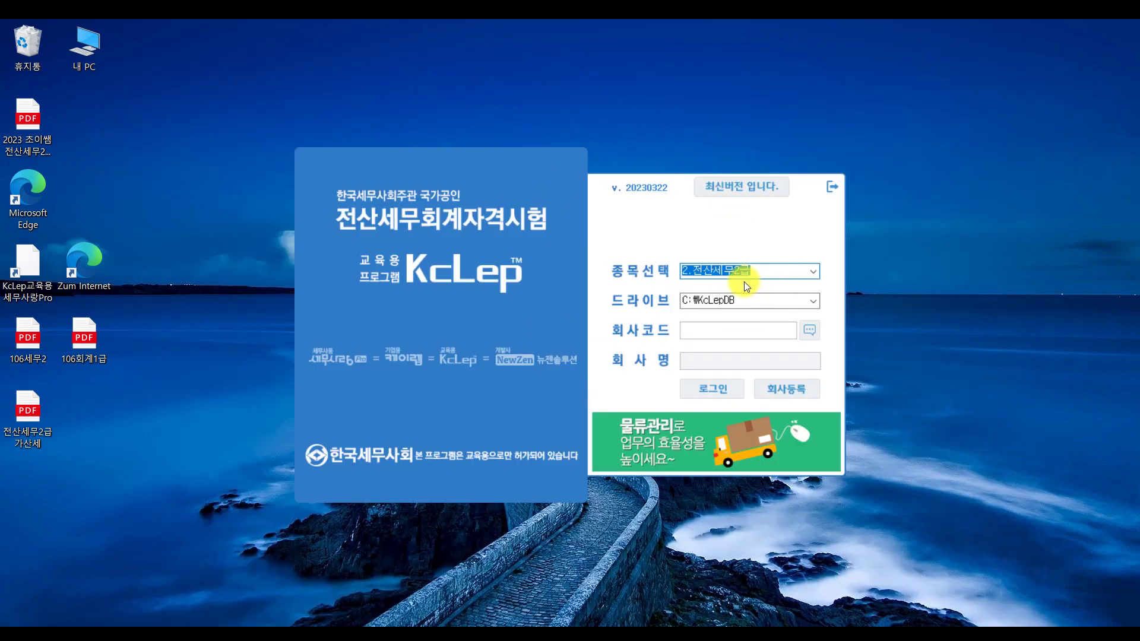
# Choose company 5000 (주)대한산업 from the company code lookup and log in to KcLep under 전산세무2급
pyautogui.click(708, 333)
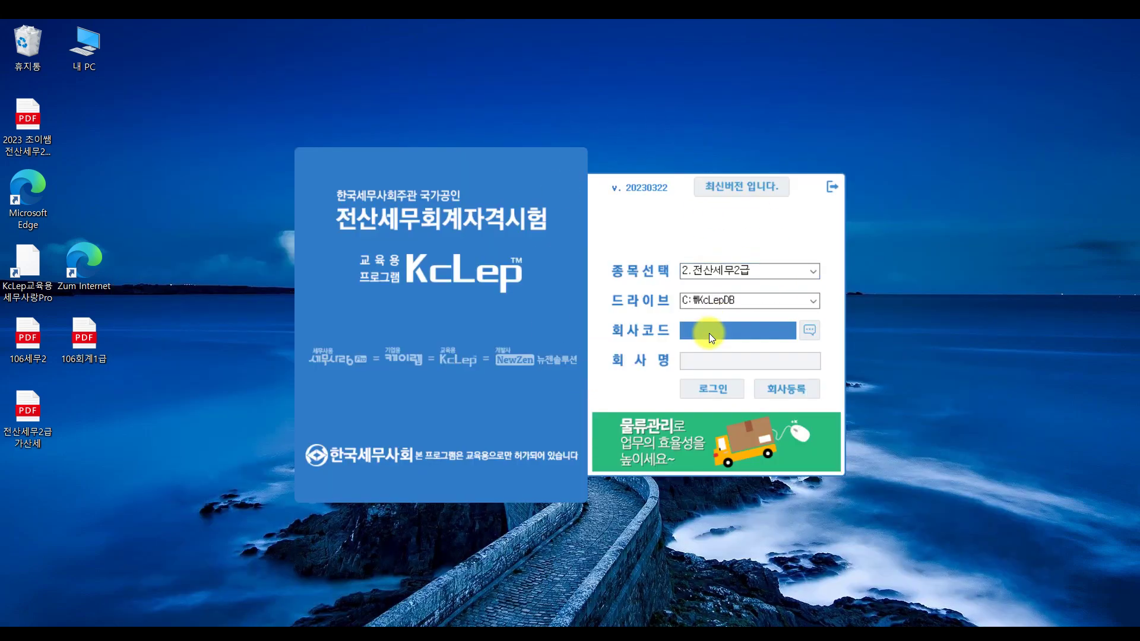
pyautogui.press('F2')
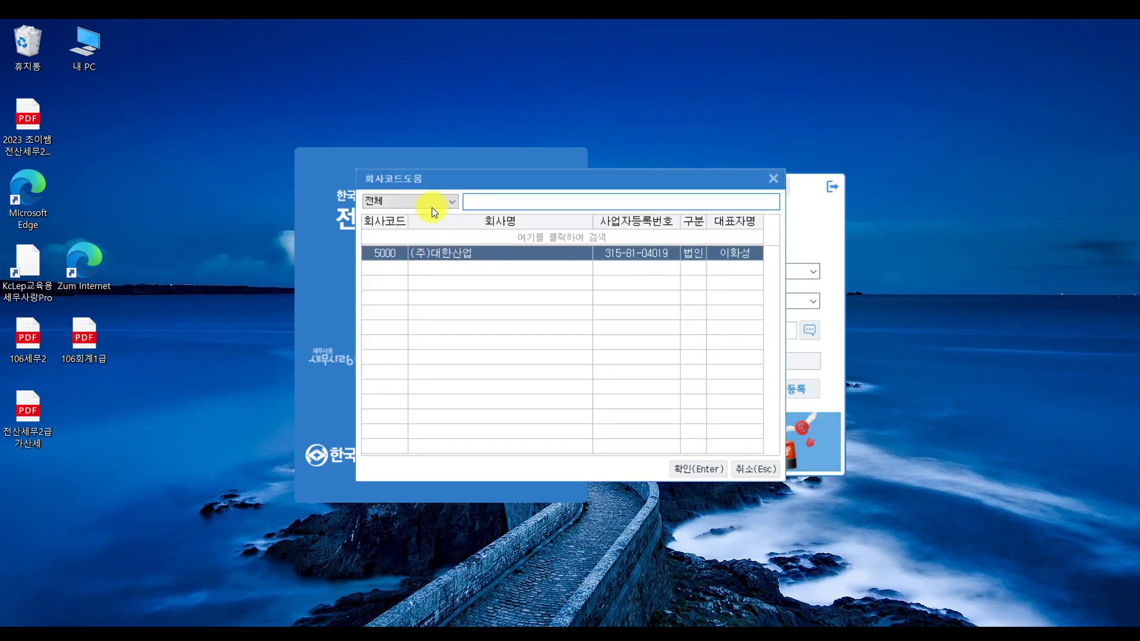
pyautogui.press('Return')
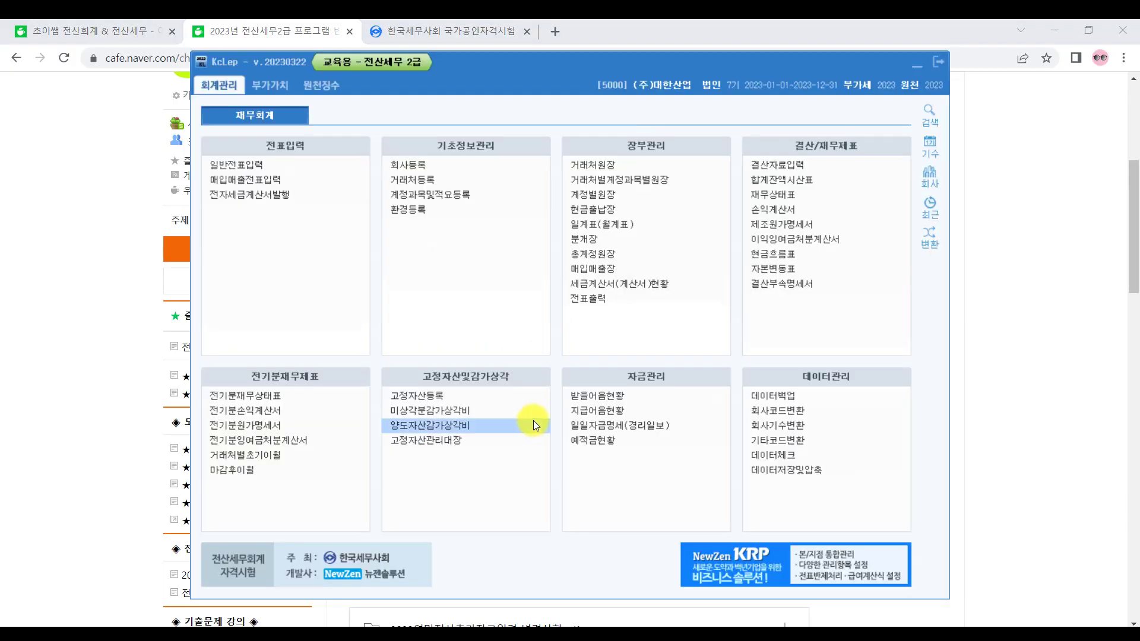
# Return to Chrome and compare the cafe post's exam-provider attachments with the KcLep ver.2023.03.22 update notice on license.kacpta.or.kr
pyautogui.click(990, 408)
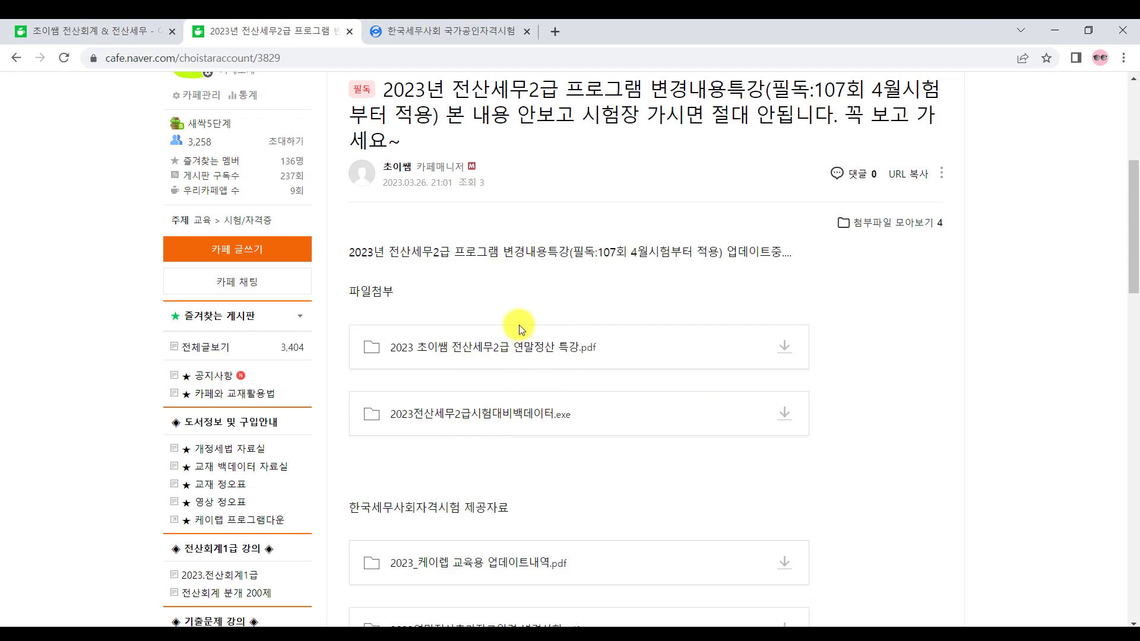
pyautogui.scroll(-3, 546, 403)
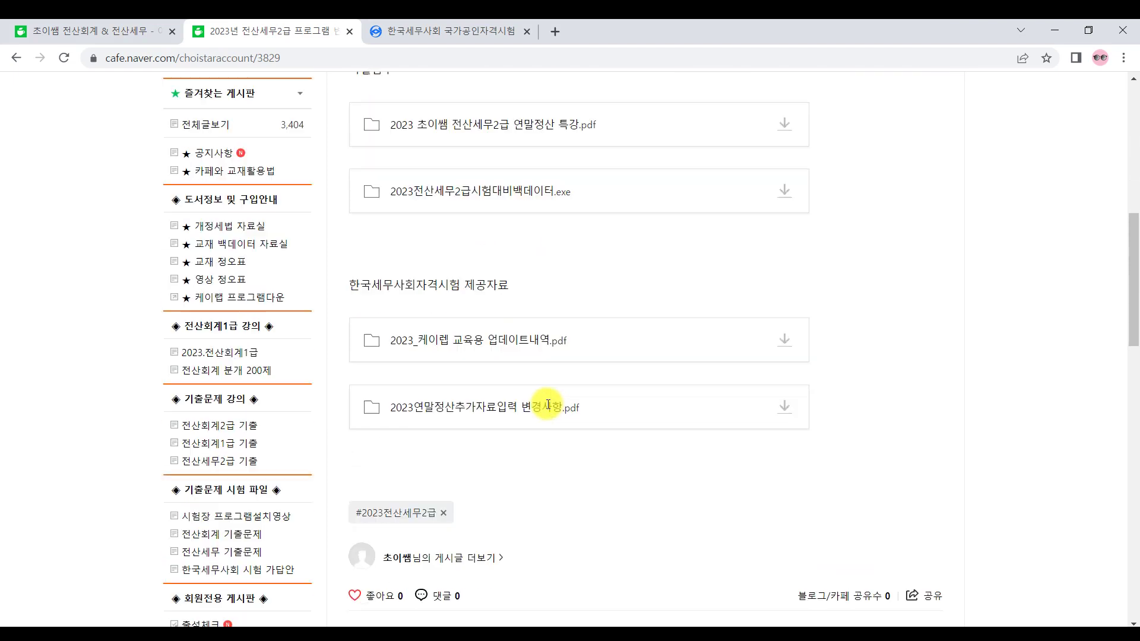
pyautogui.click(457, 37)
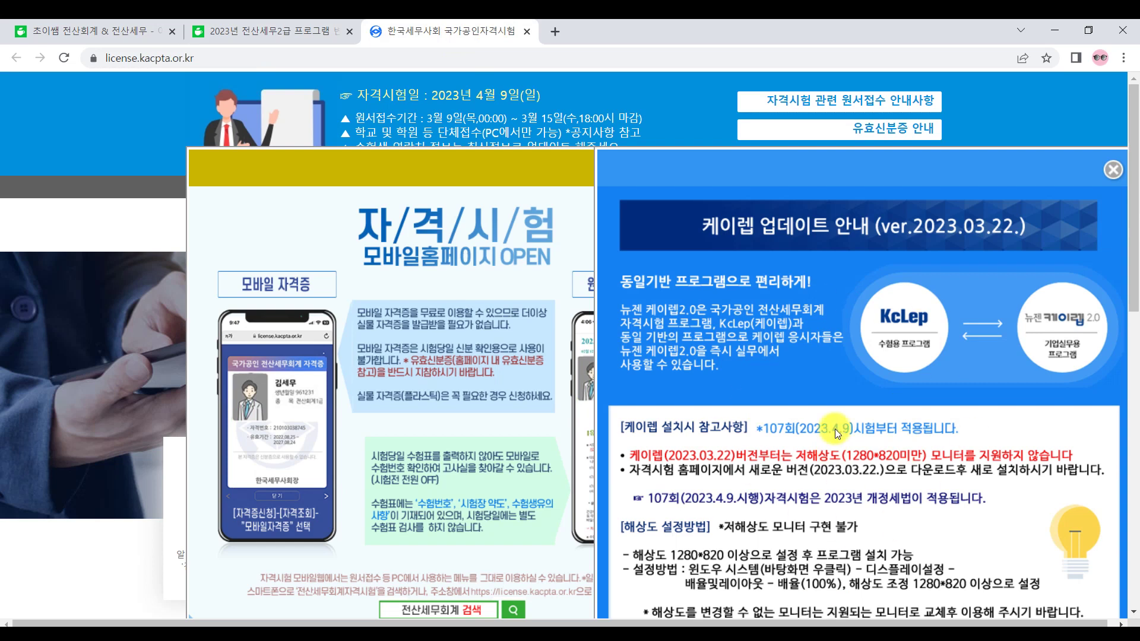
pyautogui.click(293, 34)
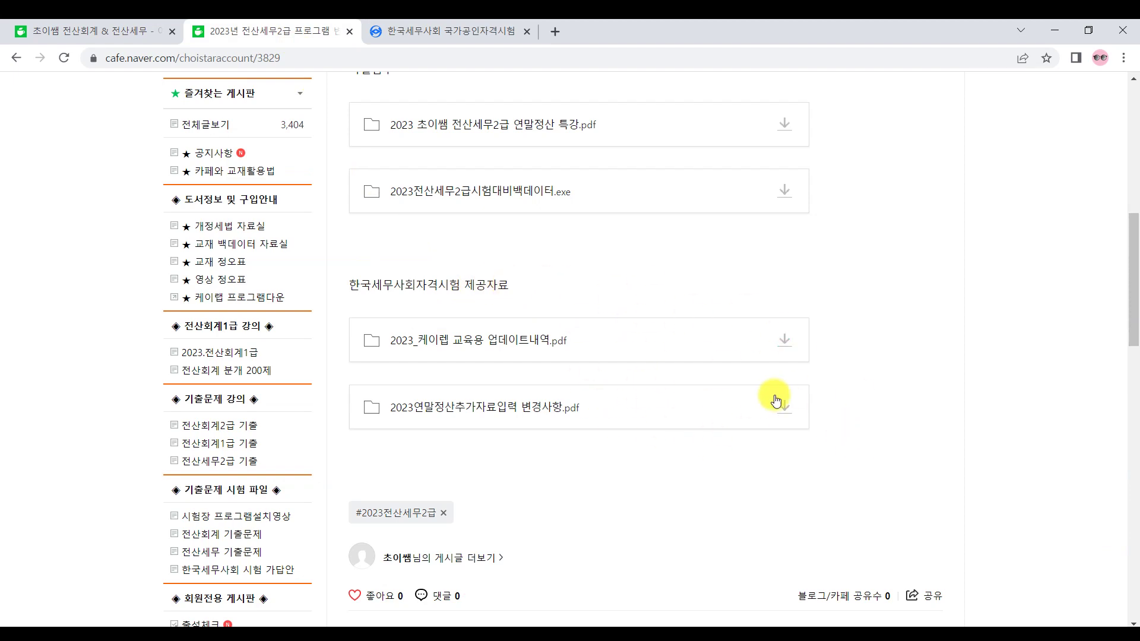
pyautogui.click(500, 37)
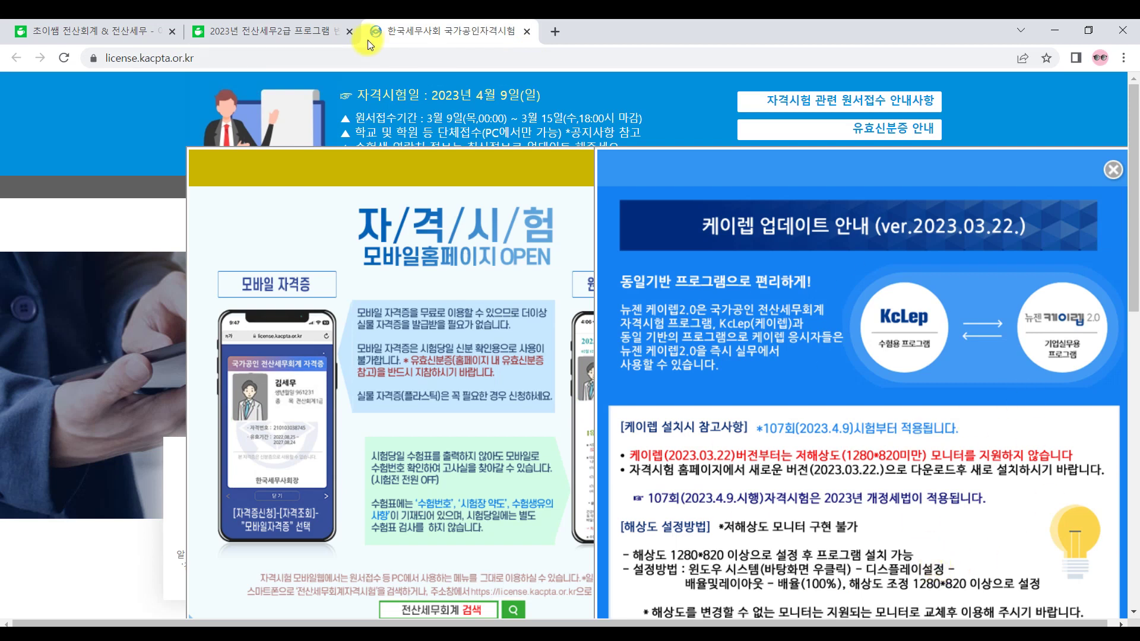
# Go back to the cafe post, switch to the practice problem PDF in Edge, and circle "전원 기본공제대상자" in the 가족사항 line
pyautogui.click(258, 30)
pyautogui.scroll(4, 550, 348)
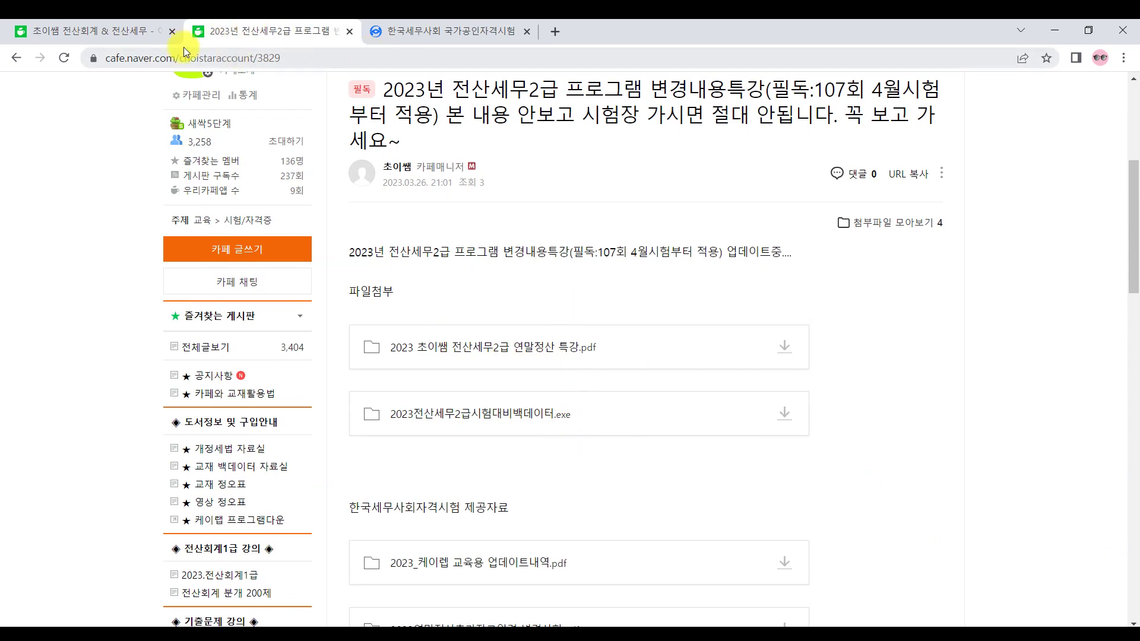
pyautogui.click(627, 624)
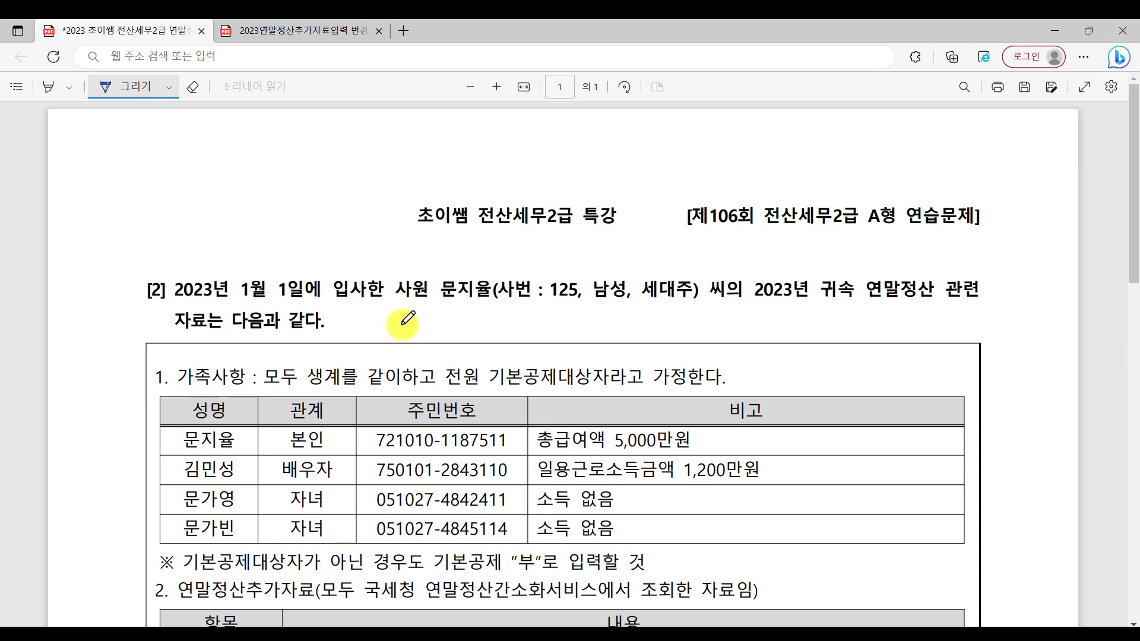
pyautogui.scroll(-5, 407, 321)
pyautogui.scroll(2, 407, 323)
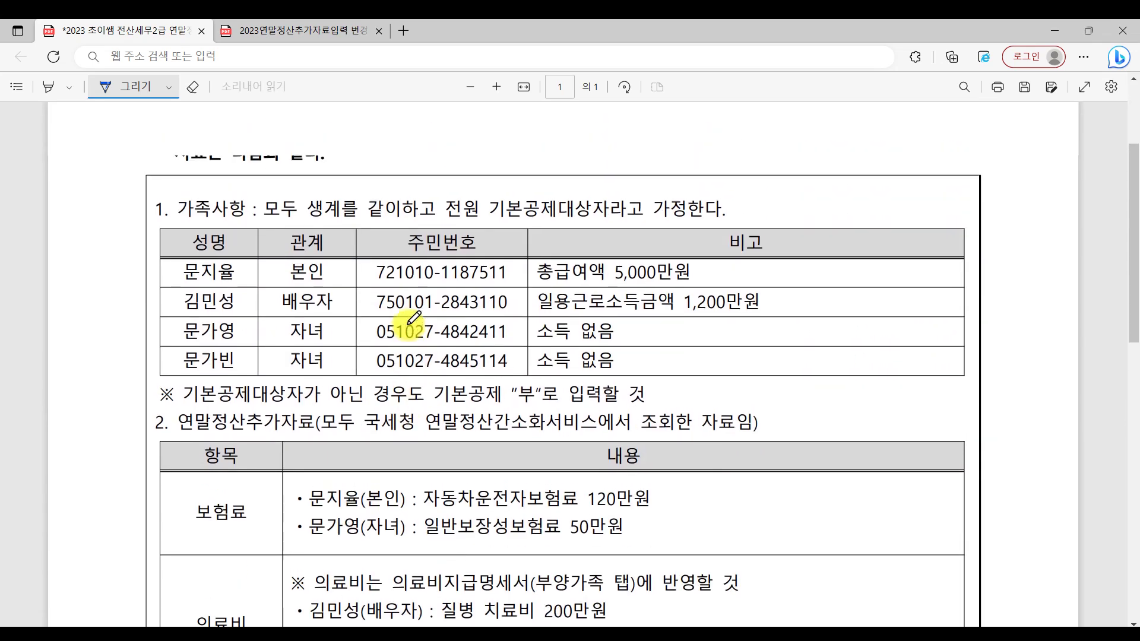
pyautogui.moveTo(500, 240)
pyautogui.mouseDown()
pyautogui.moveTo(521, 209)
pyautogui.moveTo(617, 205)
pyautogui.moveTo(573, 229)
pyautogui.moveTo(628, 211)
pyautogui.mouseUp()
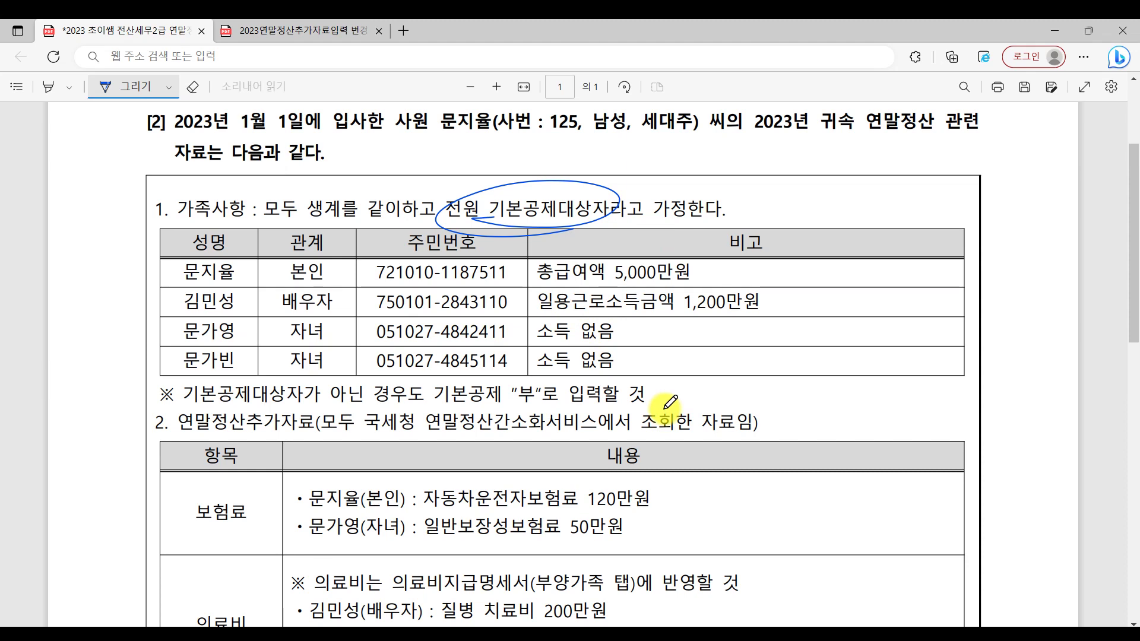
# Read through the problem's 연말정산추가자료 items from 보험료 to 신용카드 등 사용액
pyautogui.scroll(-4, 710, 350)
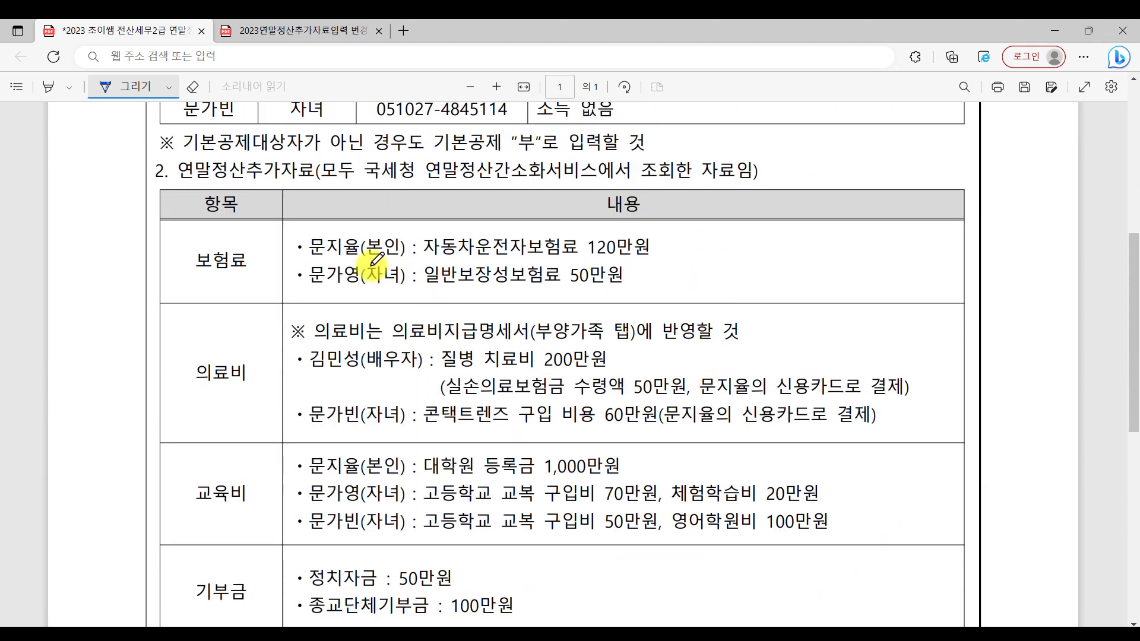
pyautogui.scroll(-3, 247, 503)
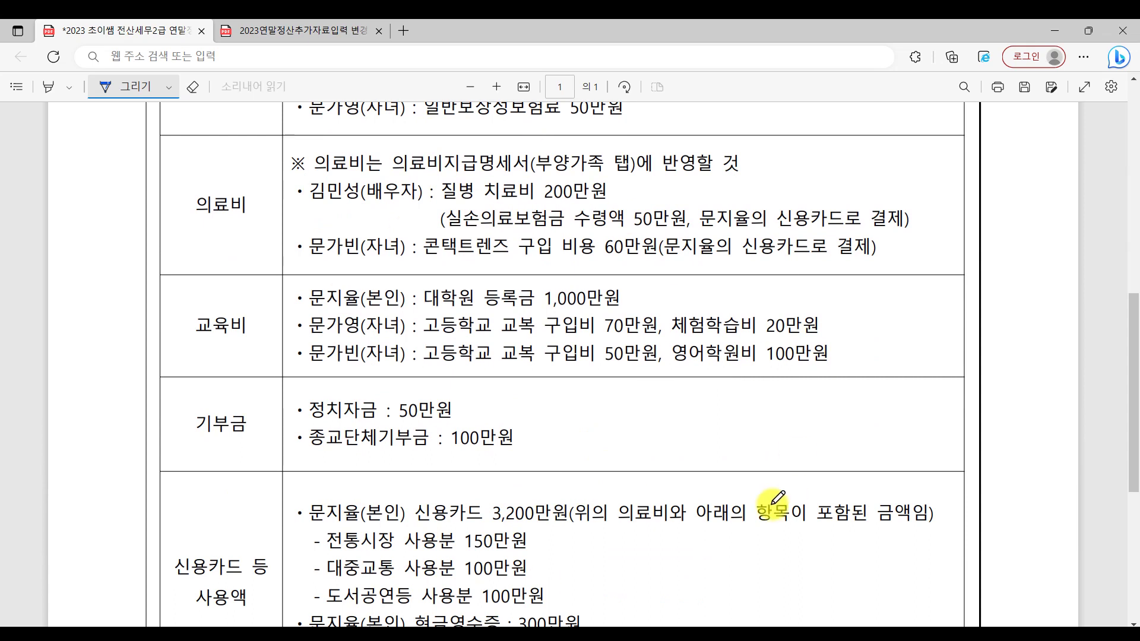
pyautogui.scroll(4, 772, 503)
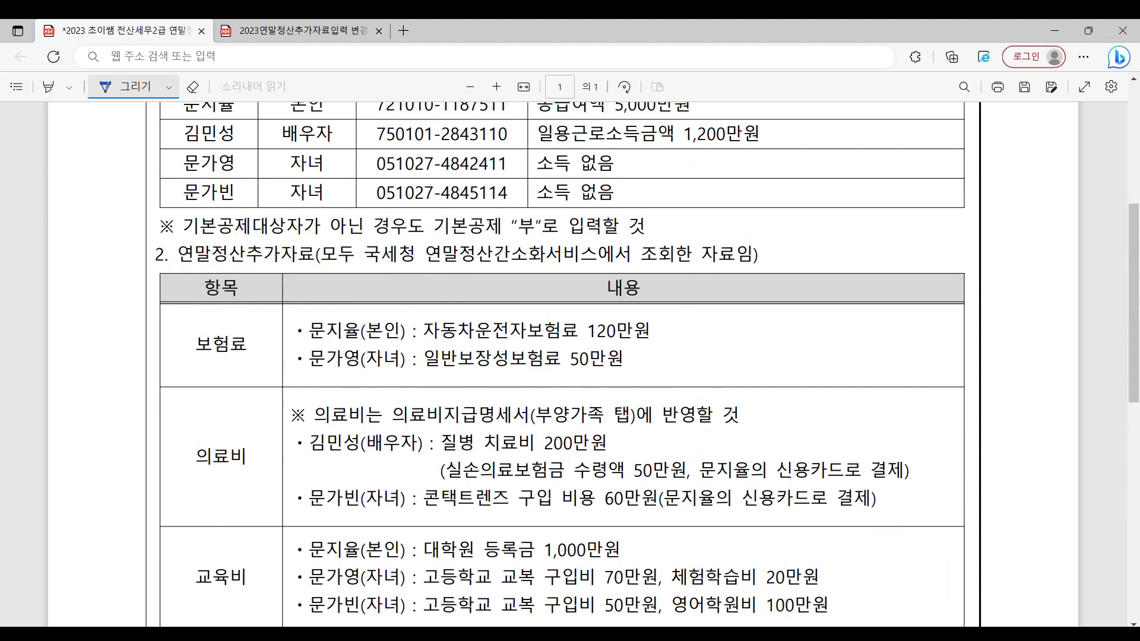
# Switch to KcLep, open 연말정산추가자료입력 under 원천징수, and maximize its window
pyautogui.hotkey('alt', 'Tab')
pyautogui.click(326, 90)
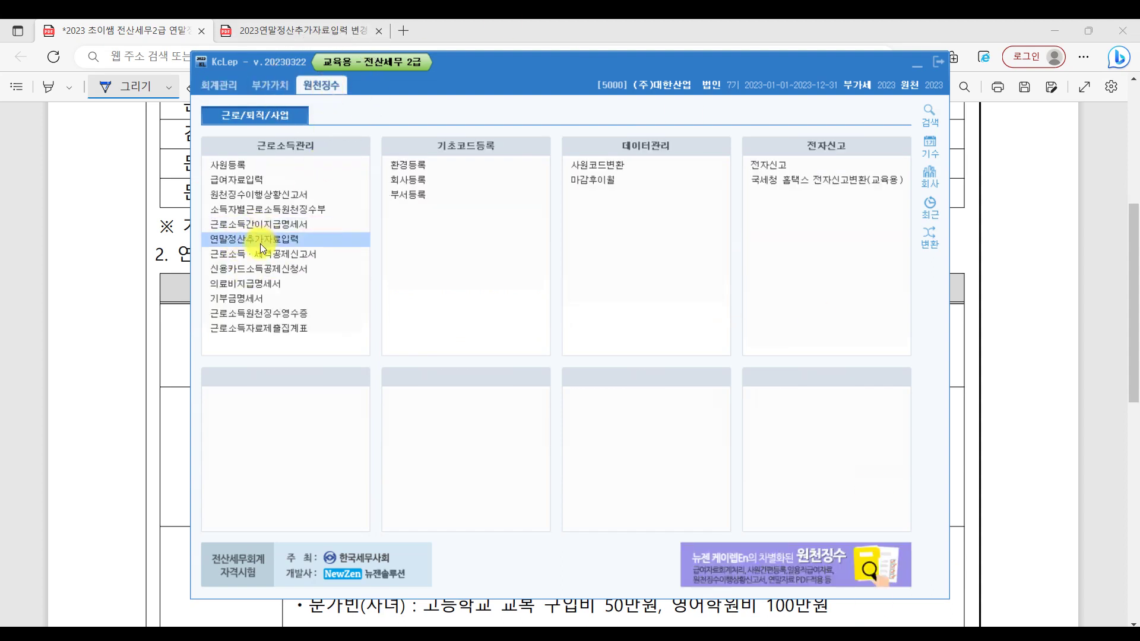
pyautogui.click(260, 244)
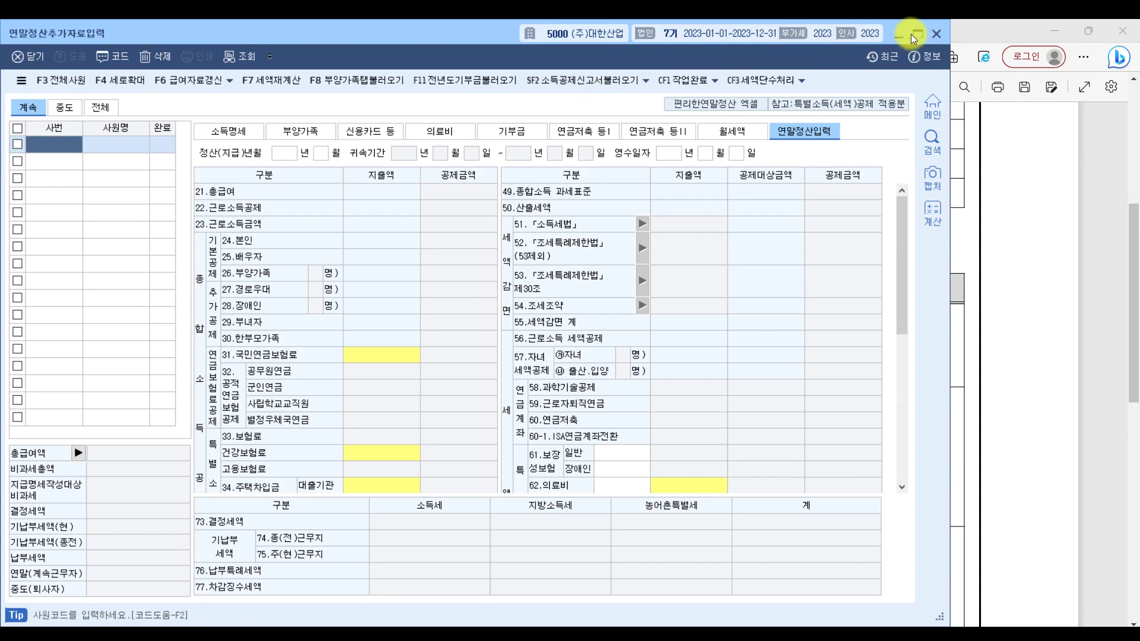
pyautogui.click(924, 33)
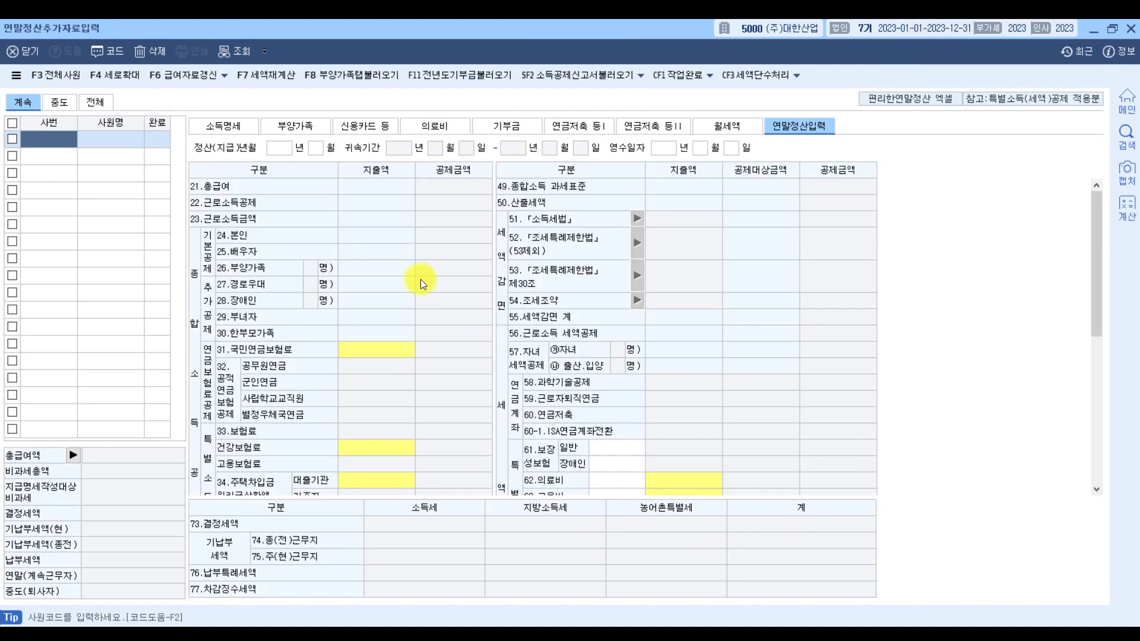
# Load the employee with code 102 from the 사원코드도움 lookup into the year-end settlement form
pyautogui.doubleClick(66, 137)
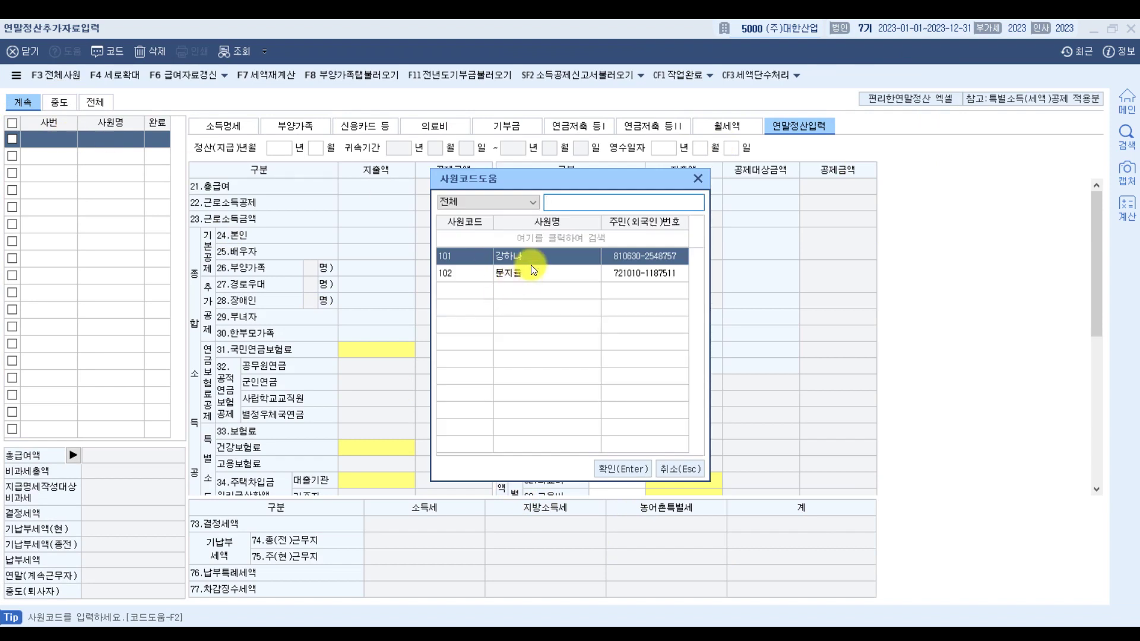
pyautogui.click(528, 272)
pyautogui.doubleClick(528, 272)
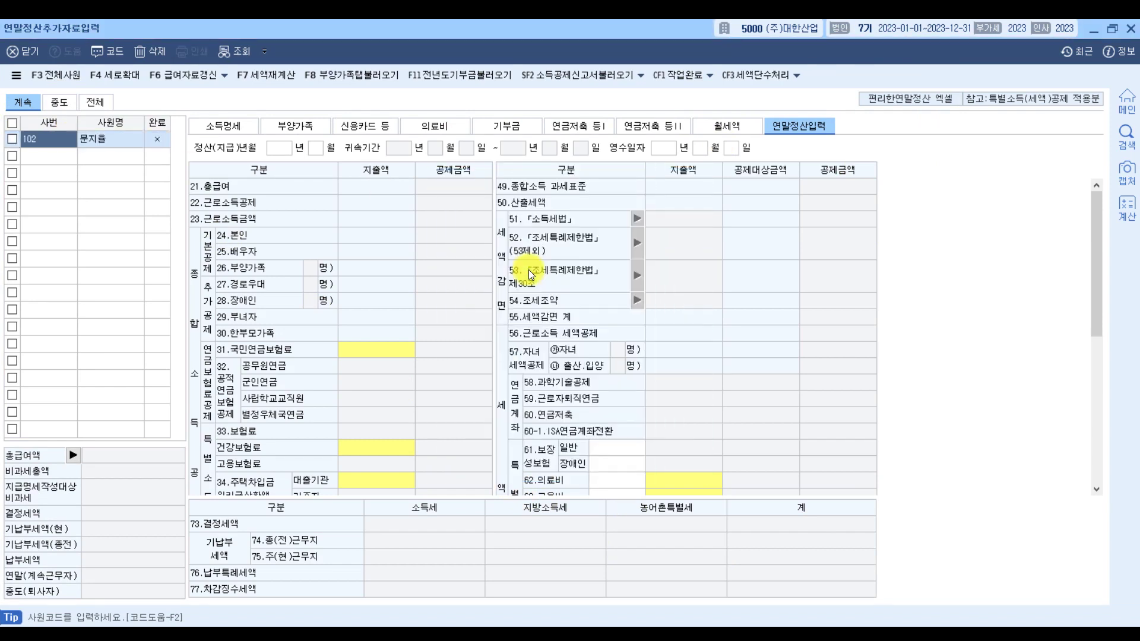
# Look over the 연금저축 등I and 월세액 sections of the employee's settlement form
pyautogui.click(592, 126)
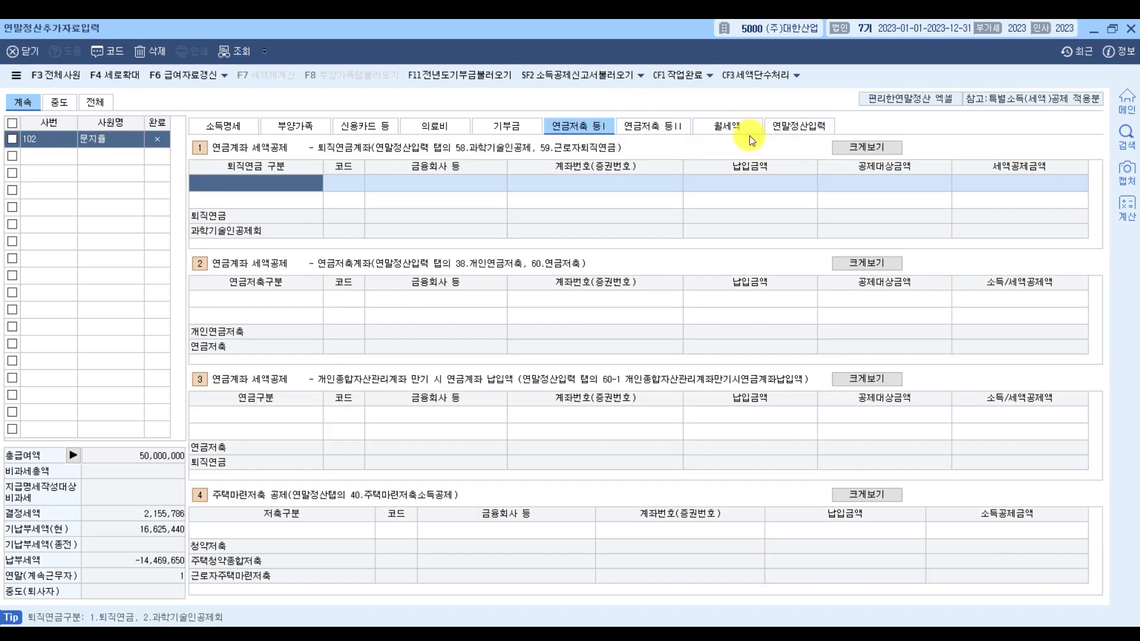
pyautogui.click(744, 133)
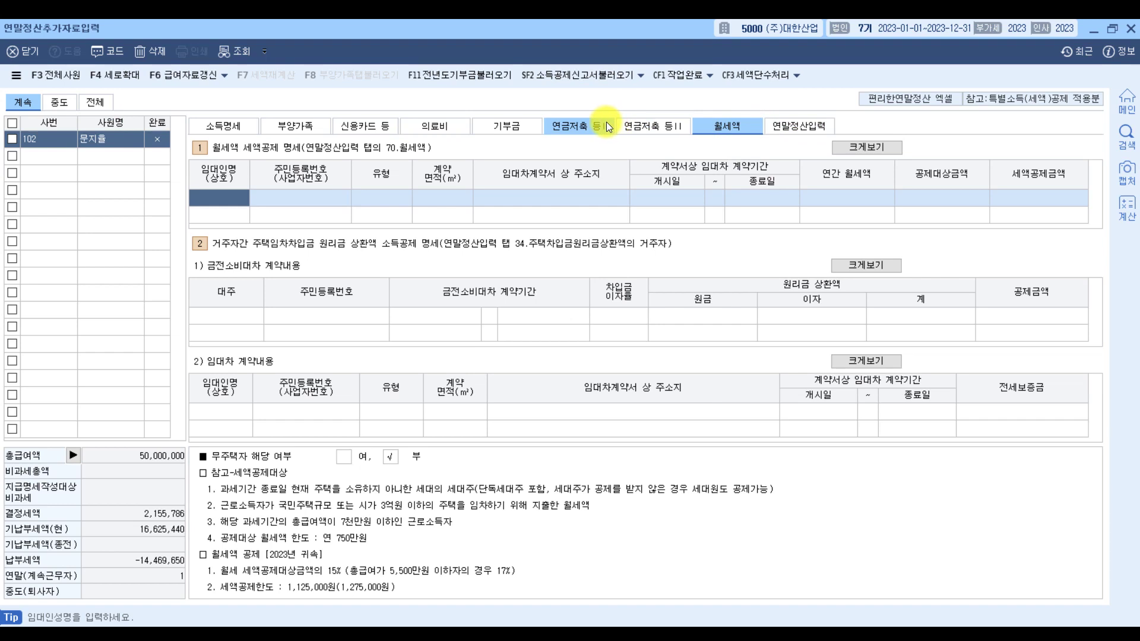
pyautogui.click(607, 123)
pyautogui.click(727, 128)
pyautogui.click(572, 122)
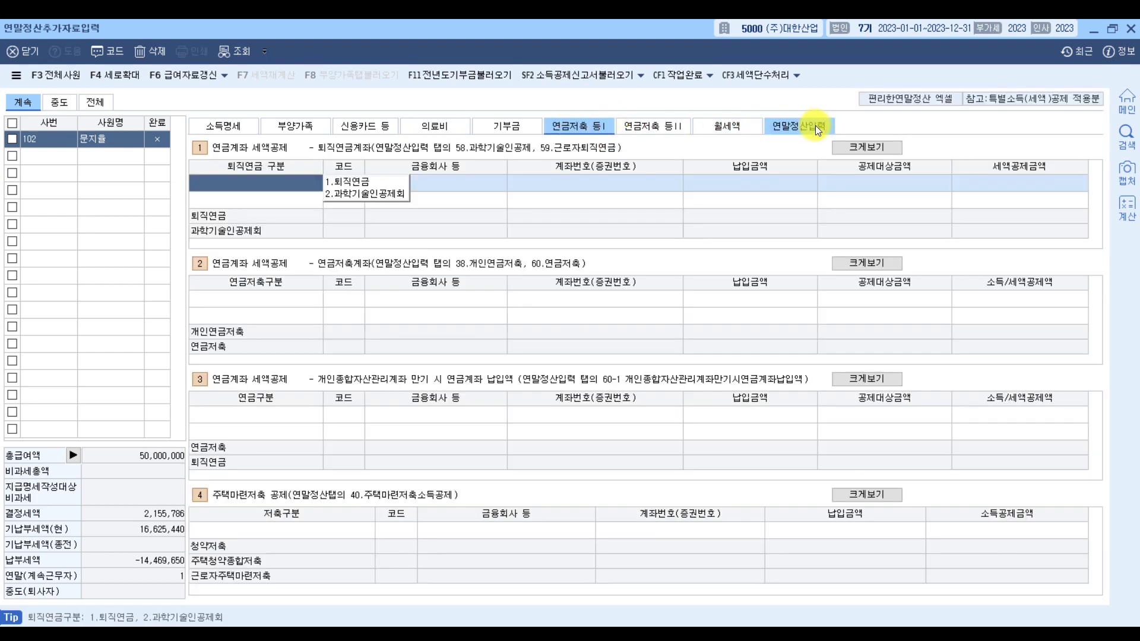
# Examine the 34.주택차입금 대출기관 expense field in 연말정산입력
pyautogui.click(815, 126)
pyautogui.scroll(-3, 391, 407)
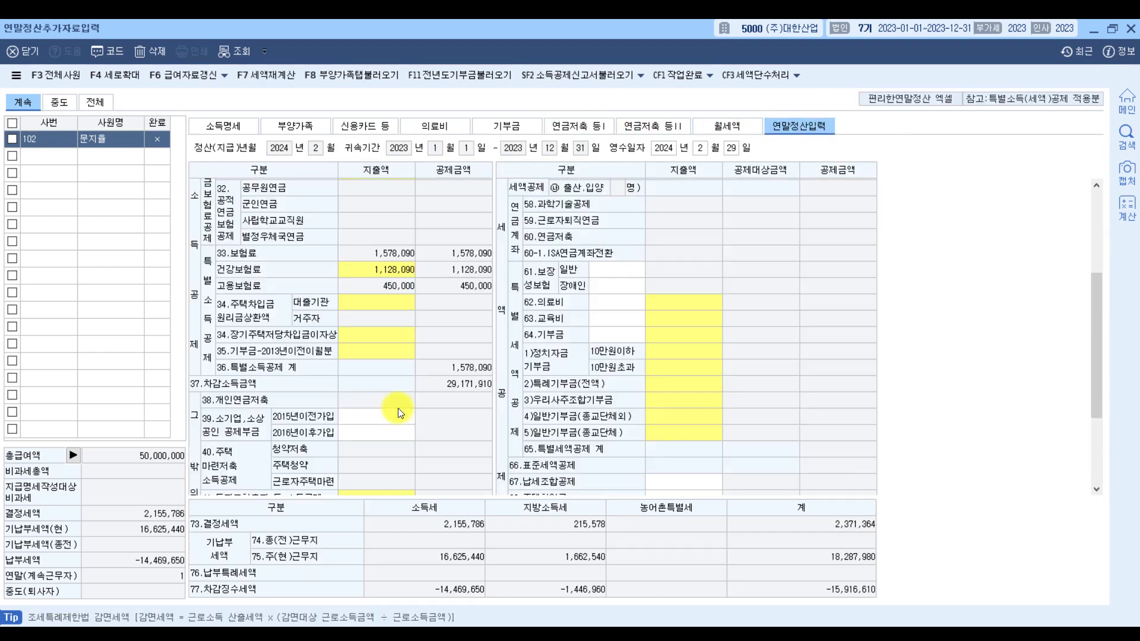
pyautogui.click(254, 318)
pyautogui.click(383, 302)
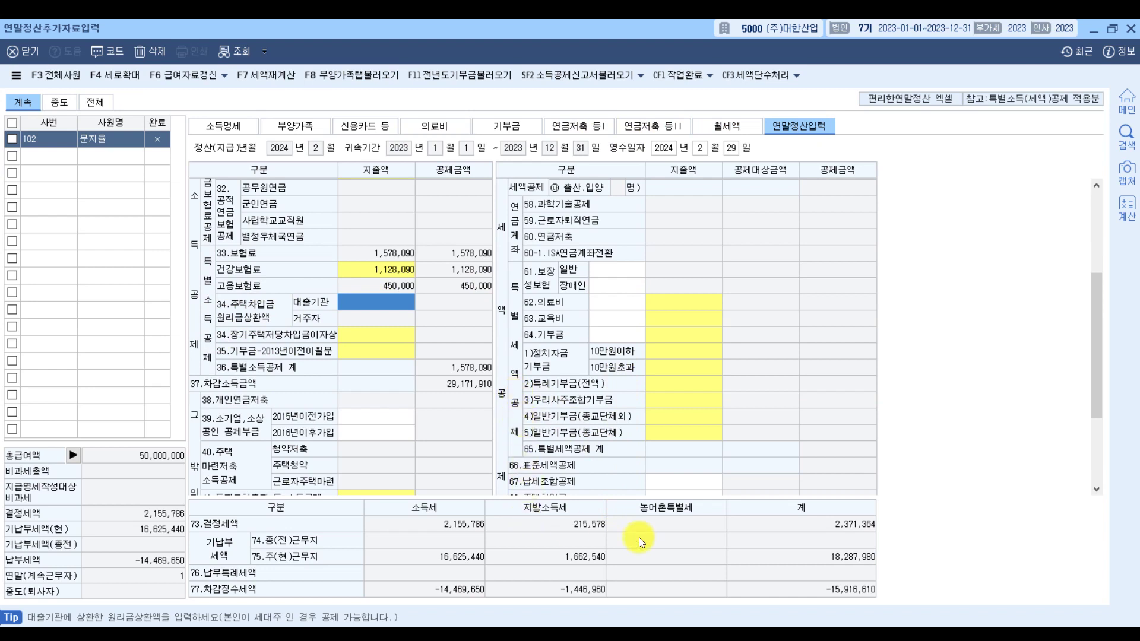
# Return to the practice PDF in Edge and circle the 보험료, 의료비, 교육비, 기부금 and 신용카드 등 사용액 item headings
pyautogui.press('Print')
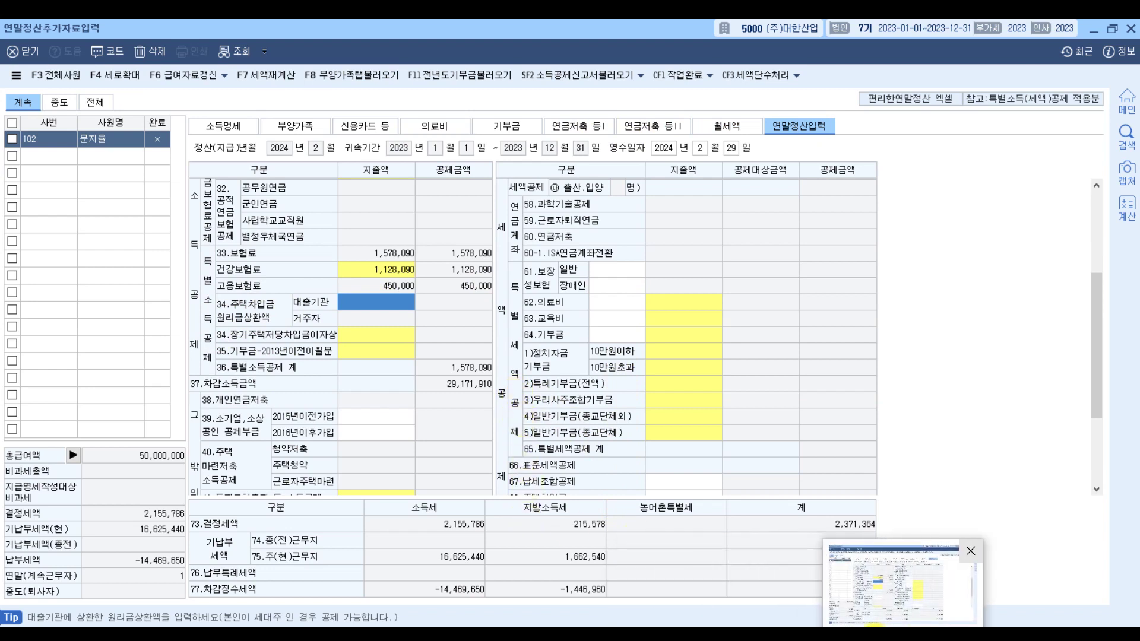
pyautogui.click(783, 629)
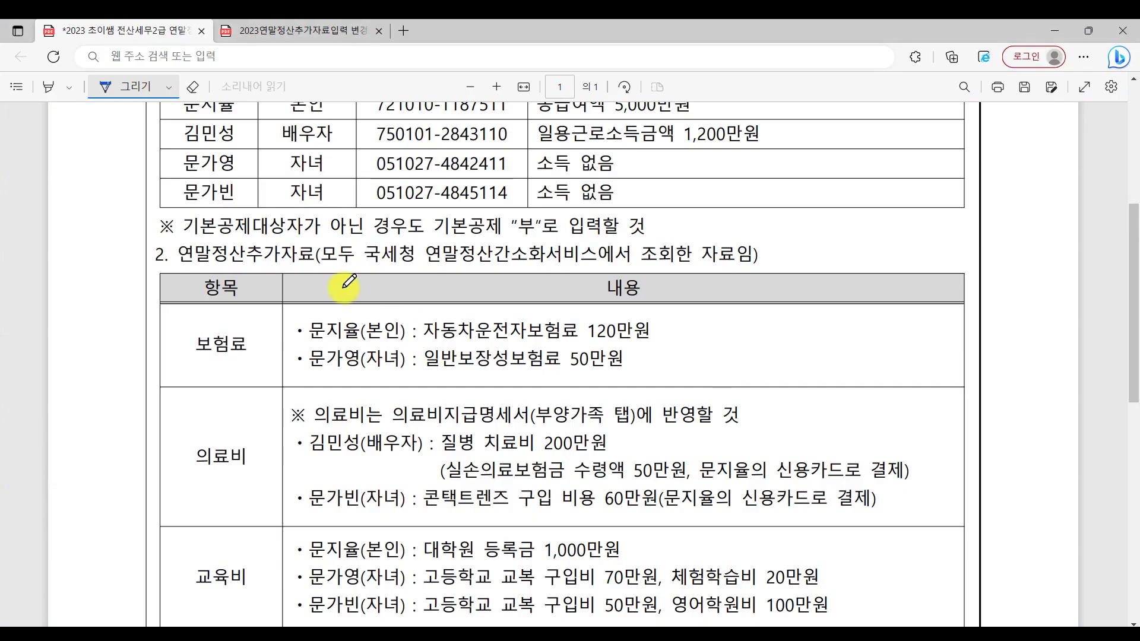
pyautogui.scroll(-4, 326, 295)
pyautogui.scroll(3, 300, 243)
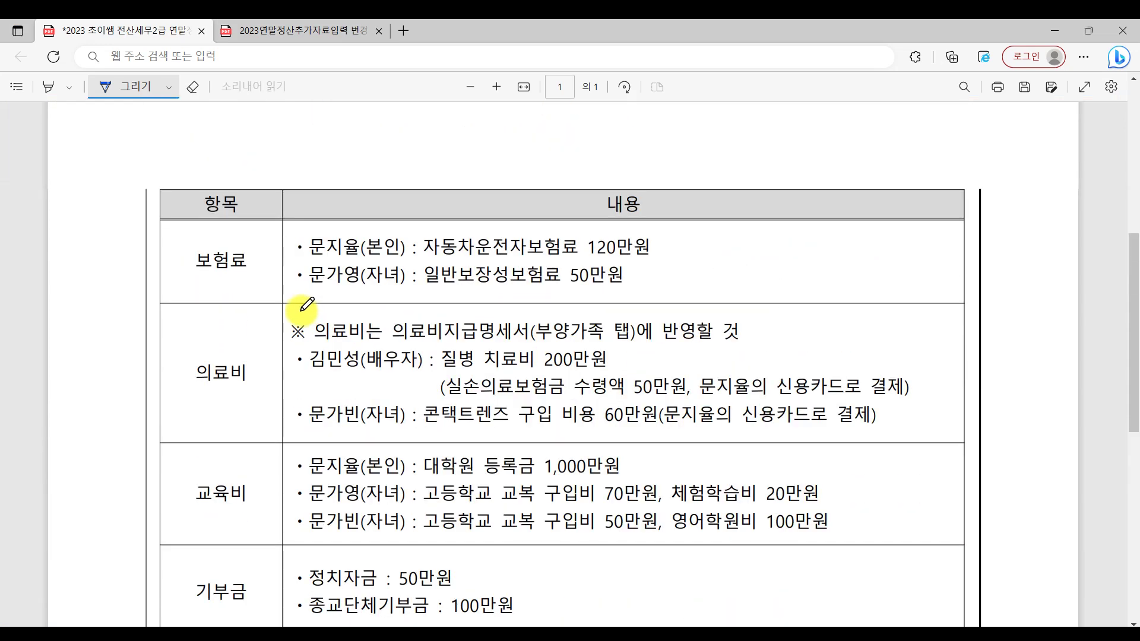
pyautogui.moveTo(216, 242); pyautogui.dragTo(218, 274)
pyautogui.moveTo(221, 389)
pyautogui.mouseDown()
pyautogui.moveTo(191, 389)
pyautogui.moveTo(209, 363)
pyautogui.mouseUp()
pyautogui.moveTo(217, 505); pyautogui.dragTo(212, 477)
pyautogui.moveTo(207, 576); pyautogui.dragTo(202, 607)
pyautogui.scroll(-4, 433, 567)
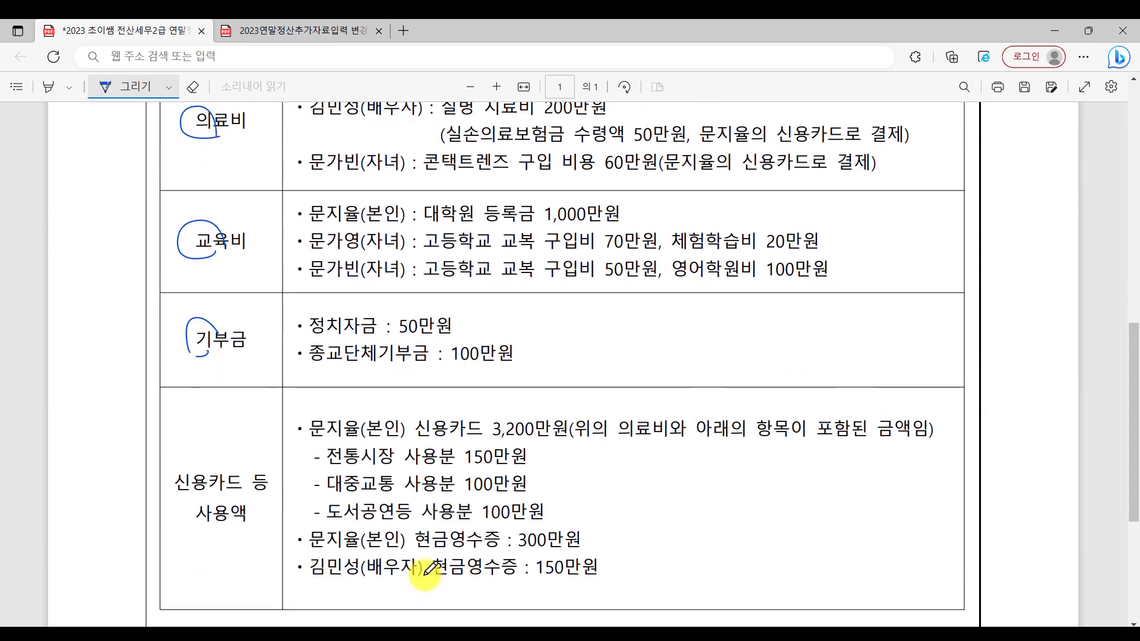
pyautogui.moveTo(183, 504)
pyautogui.mouseDown()
pyautogui.moveTo(185, 483)
pyautogui.moveTo(187, 504)
pyautogui.mouseUp()
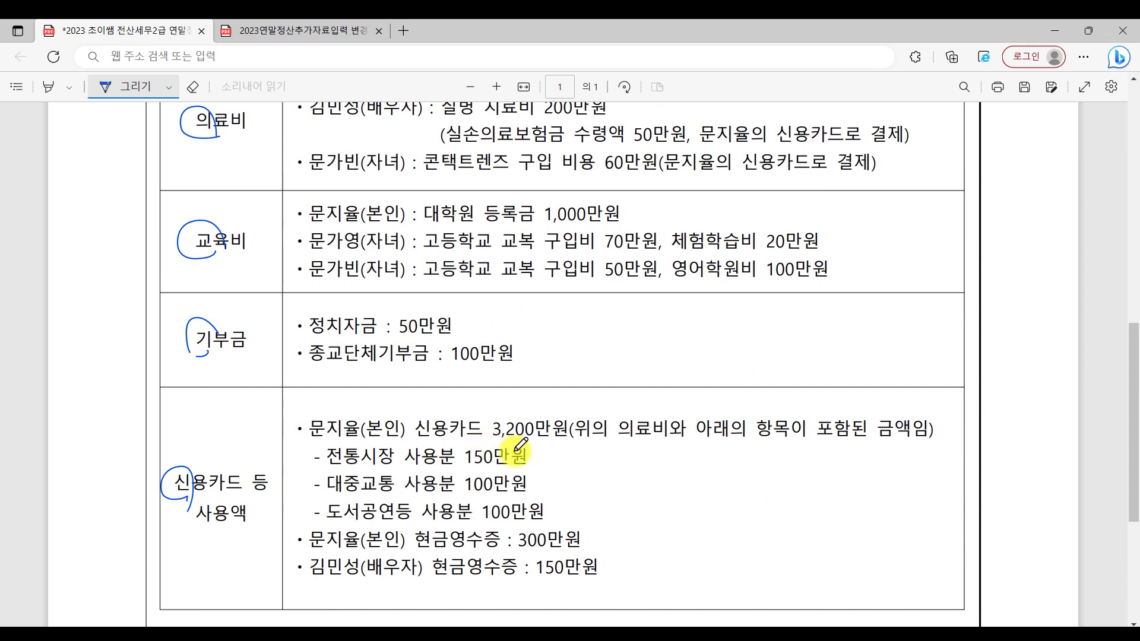
pyautogui.scroll(2, 526, 445)
pyautogui.scroll(2, 526, 446)
pyautogui.scroll(-3, 525, 445)
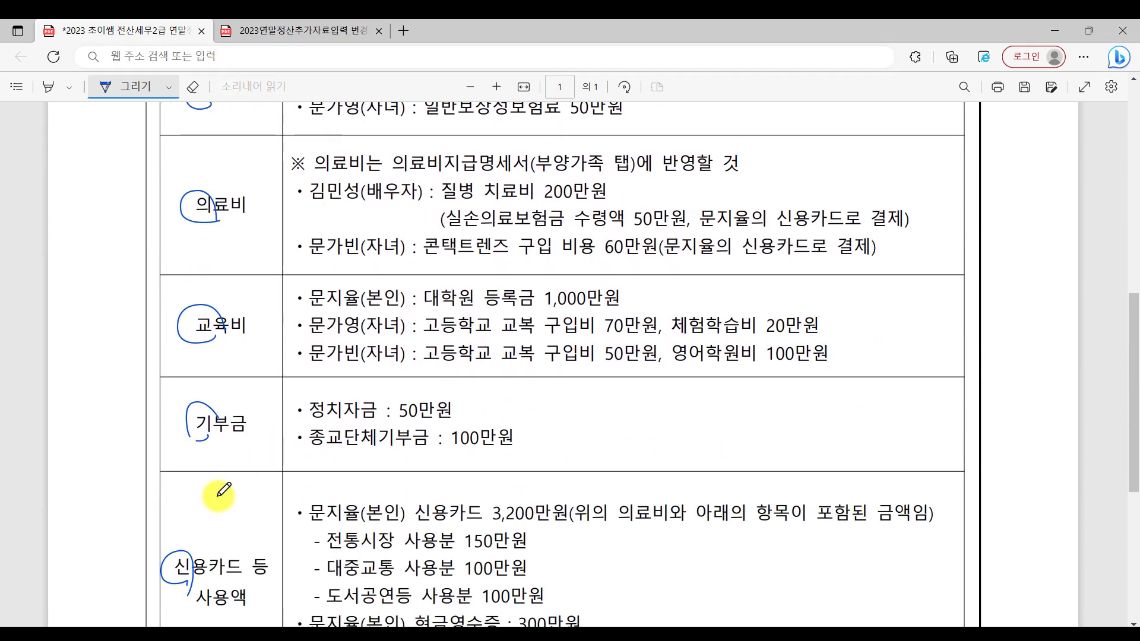
# Switch back to KcLep, check the 42.신용카드 등 사용액 calculation window in 연말정산입력, and close it
pyautogui.hotkey('alt', 'Tab')
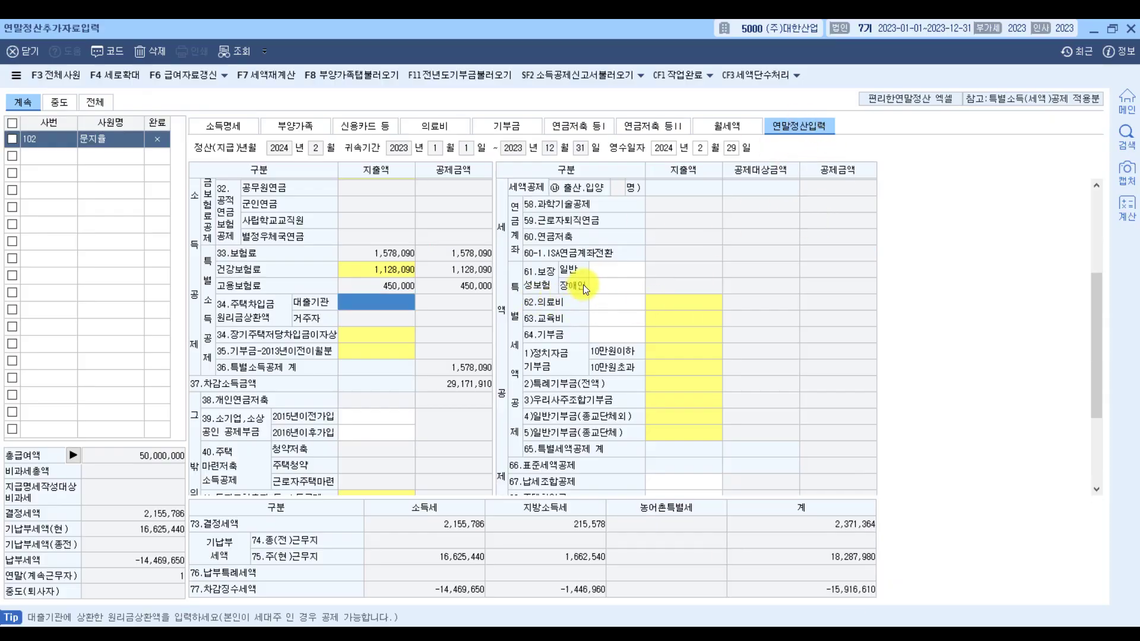
pyautogui.click(557, 321)
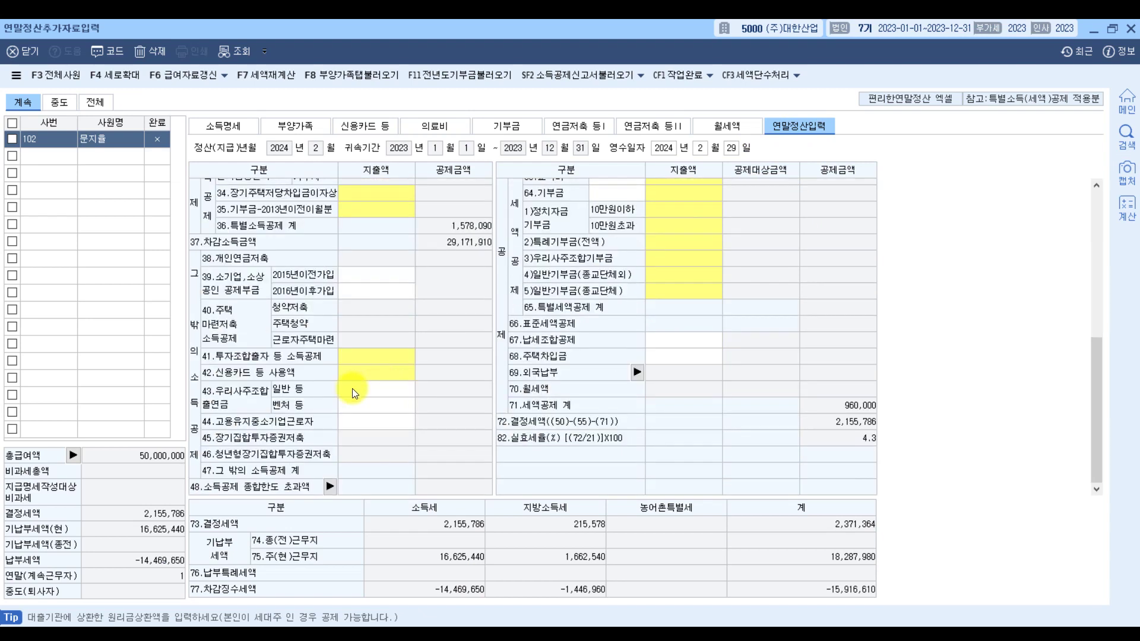
pyautogui.click(352, 372)
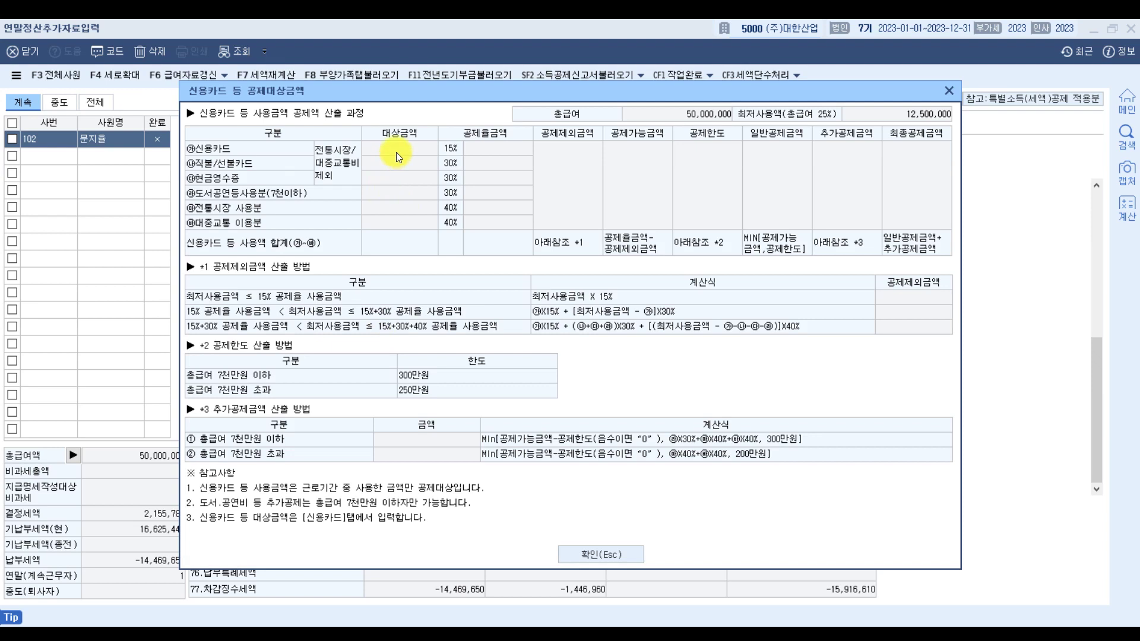
pyautogui.click(396, 152)
pyautogui.click(598, 552)
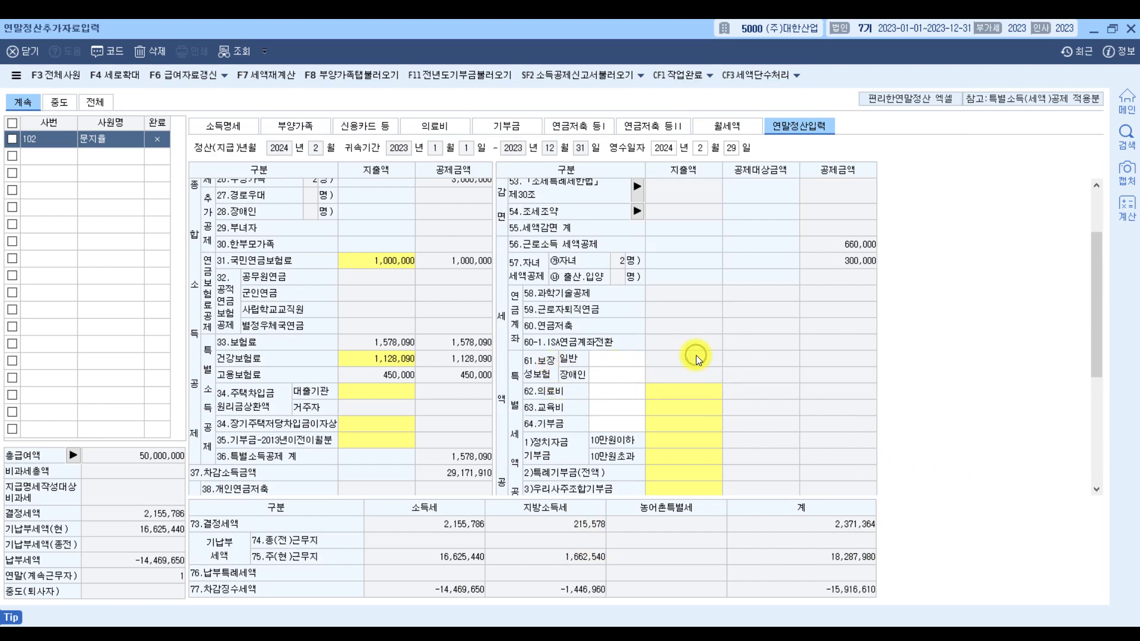
# View the 62.의료비 breakdown window and close it
pyautogui.click(681, 399)
pyautogui.click(678, 393)
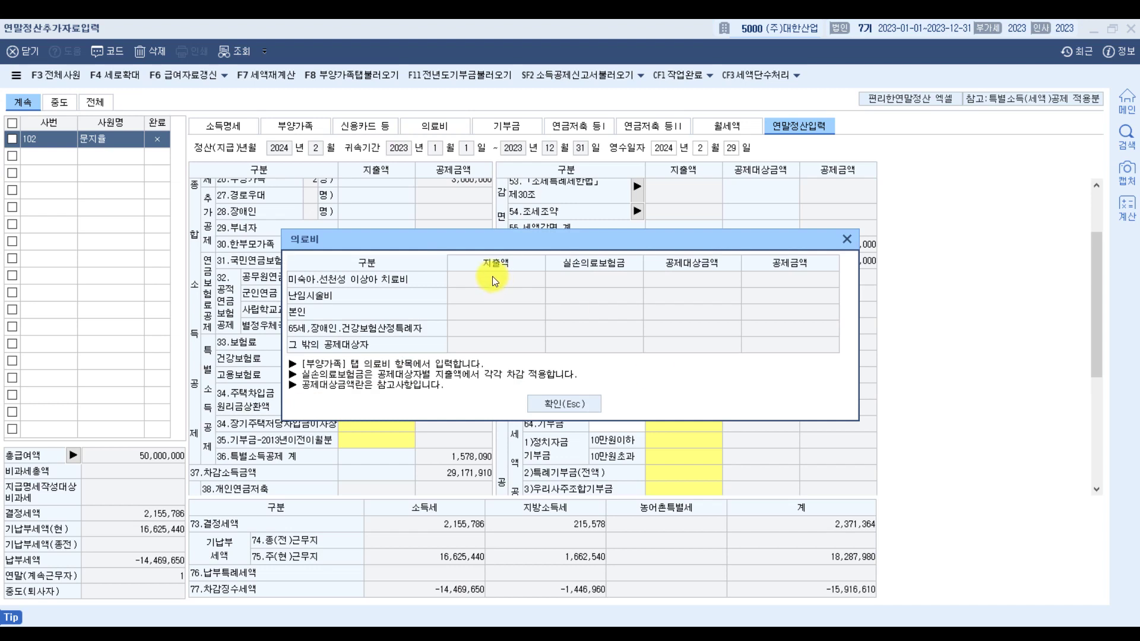
pyautogui.click(559, 406)
# Inspect the 63.교육비 breakdown and its 초.중.고 교육비 detail, and close both windows
pyautogui.click(660, 408)
pyautogui.click(660, 408)
pyautogui.click(555, 294)
pyautogui.click(554, 295)
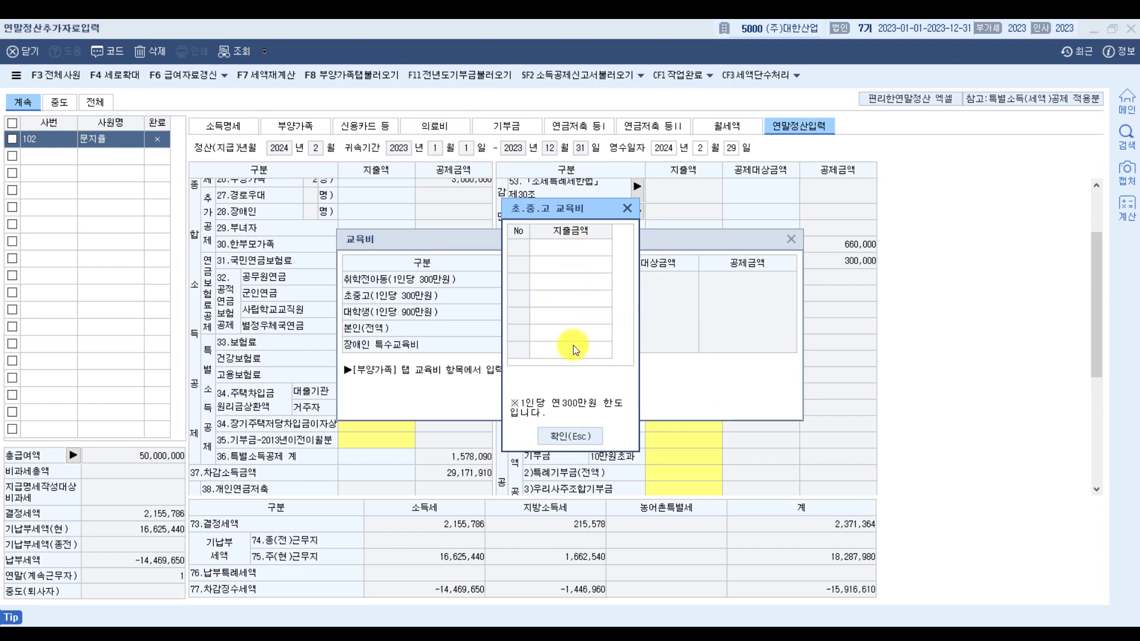
pyautogui.click(568, 439)
pyautogui.click(792, 240)
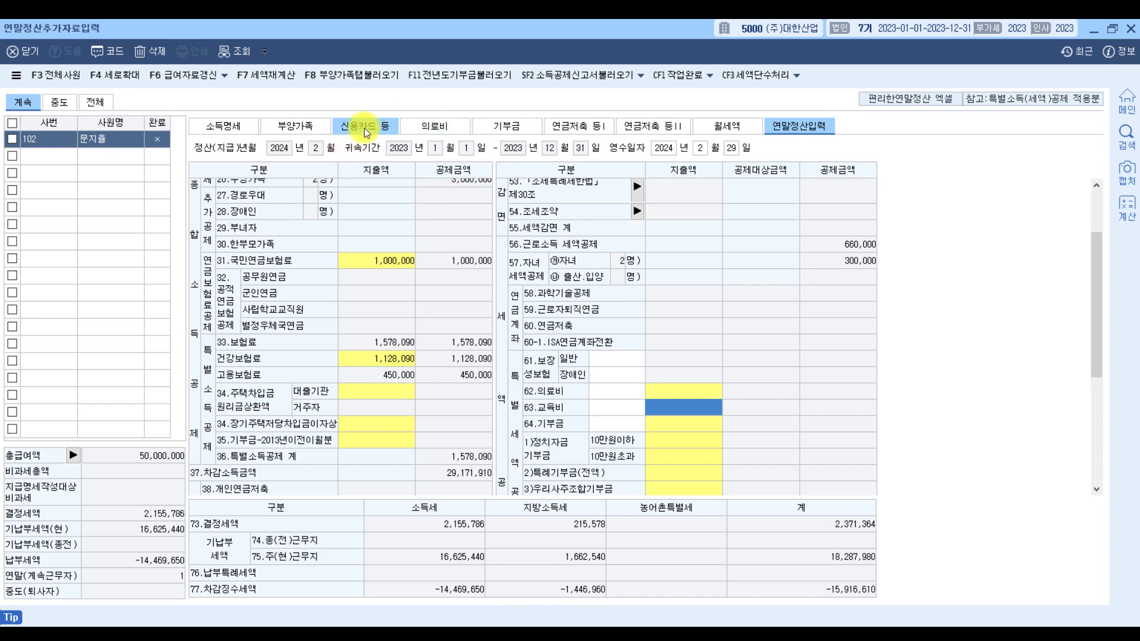
# Look through the 기부금, 의료비 and 신용카드 등 sections, and select the 실손 의료비 field in the 국세청 row of 부양가족
pyautogui.click(514, 126)
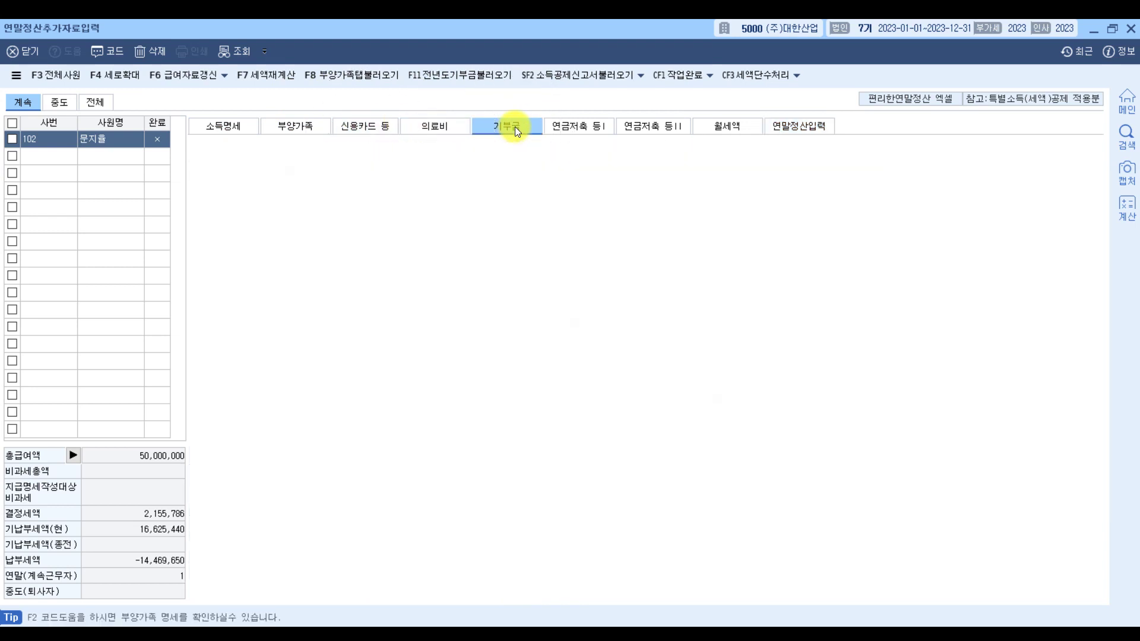
pyautogui.click(448, 128)
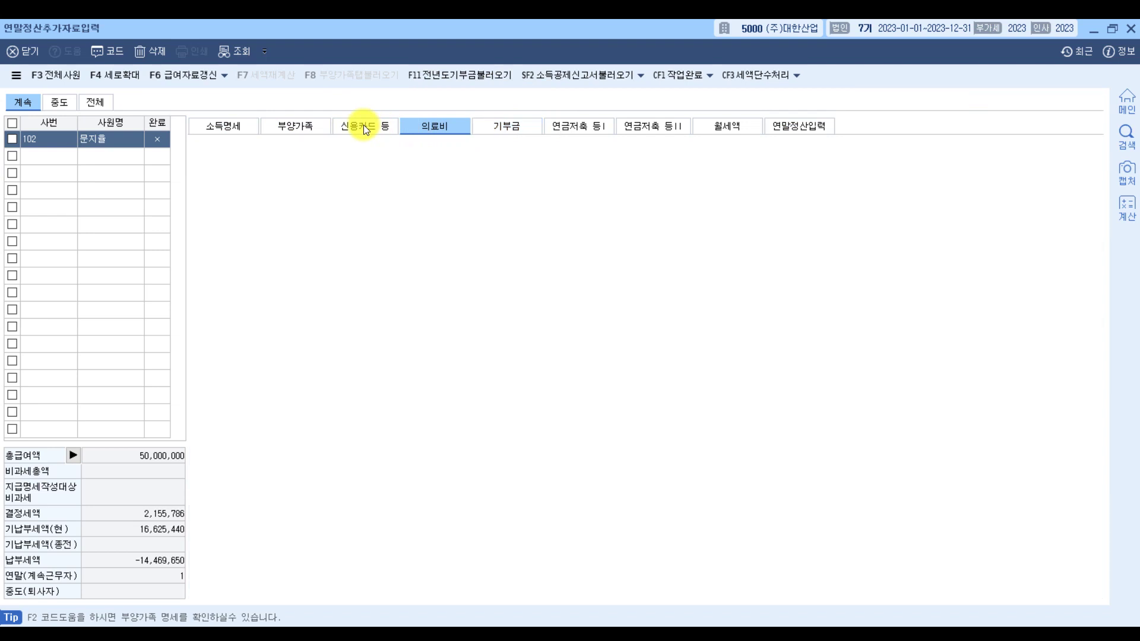
pyautogui.click(363, 125)
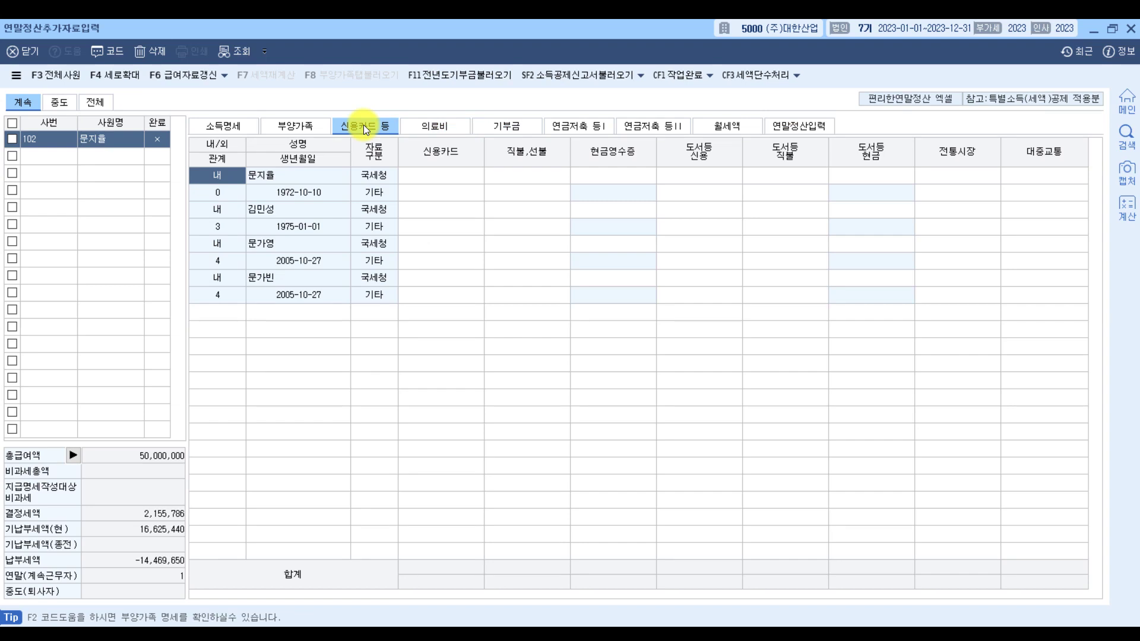
pyautogui.click(305, 124)
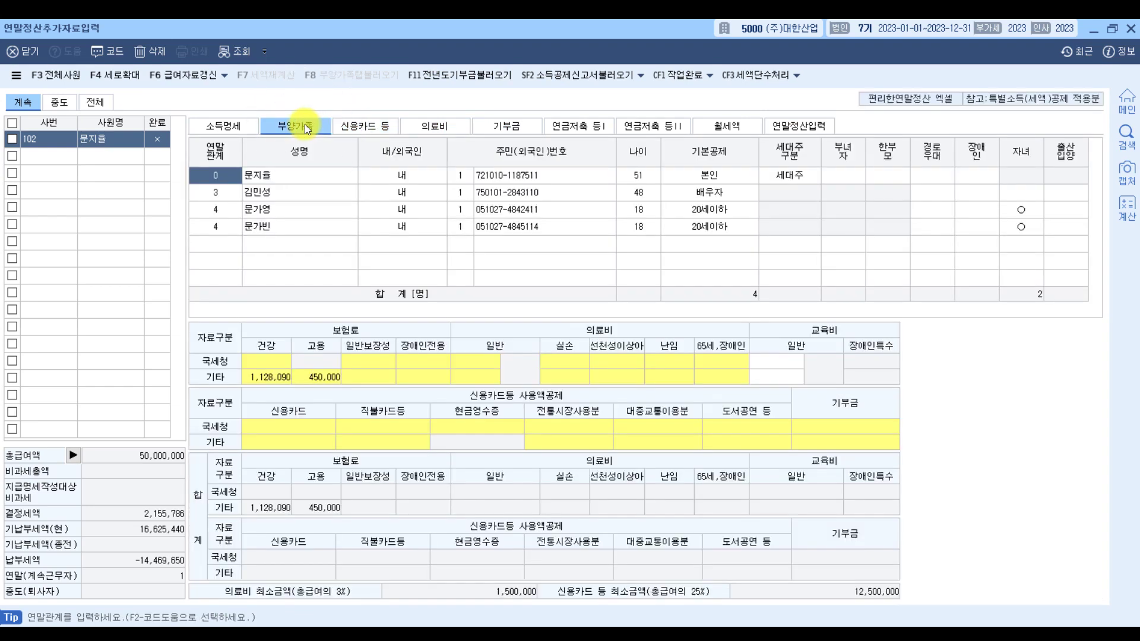
pyautogui.click(563, 360)
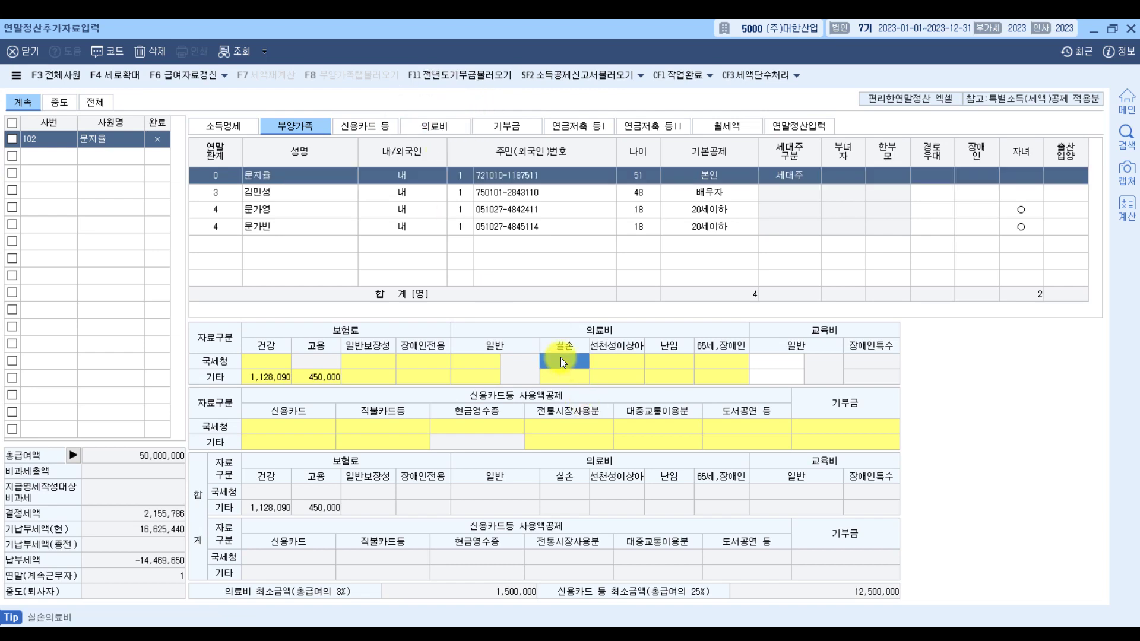
# Look at the 의료비 section, and compare the 국세청 fields for 교육비 일반 and 보험료 일반보장성 in 부양가족
pyautogui.click(446, 133)
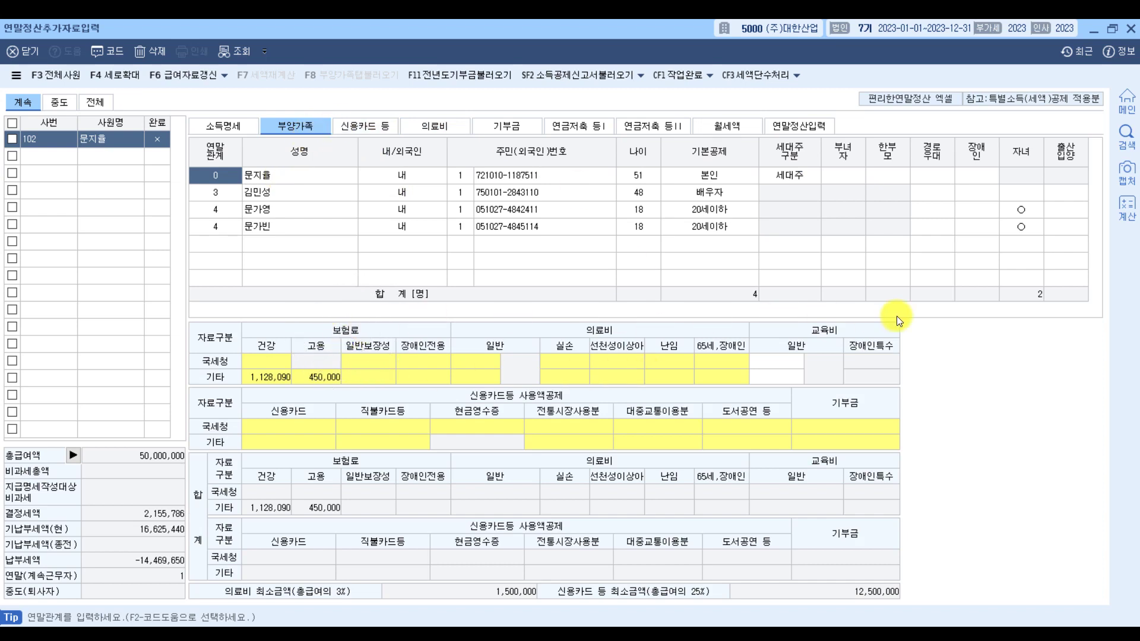
pyautogui.click(794, 359)
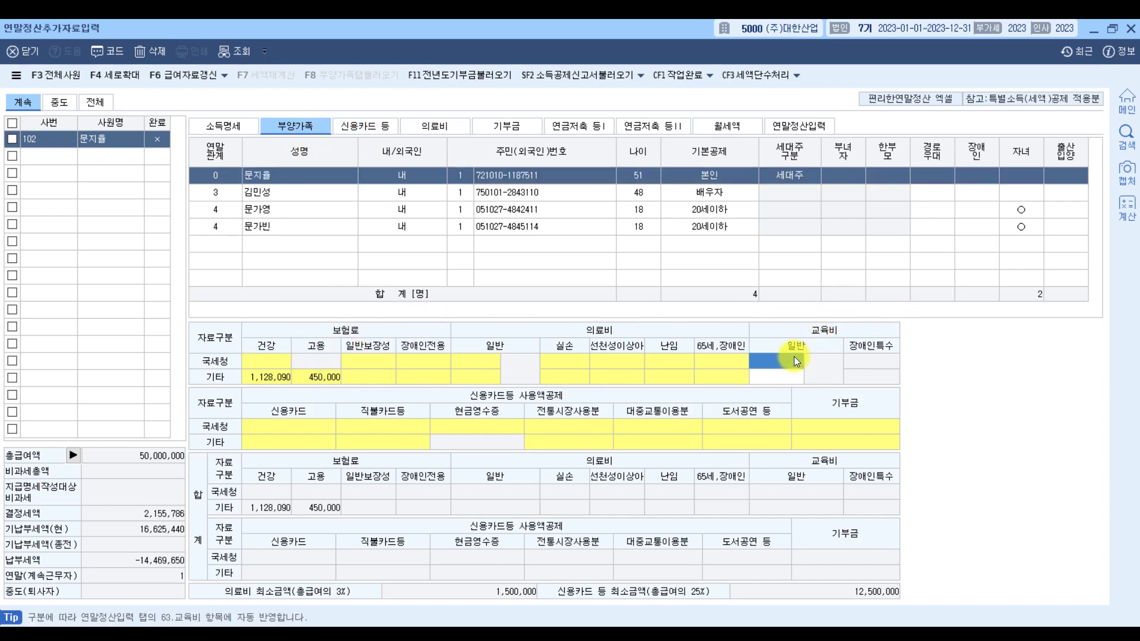
pyautogui.click(366, 365)
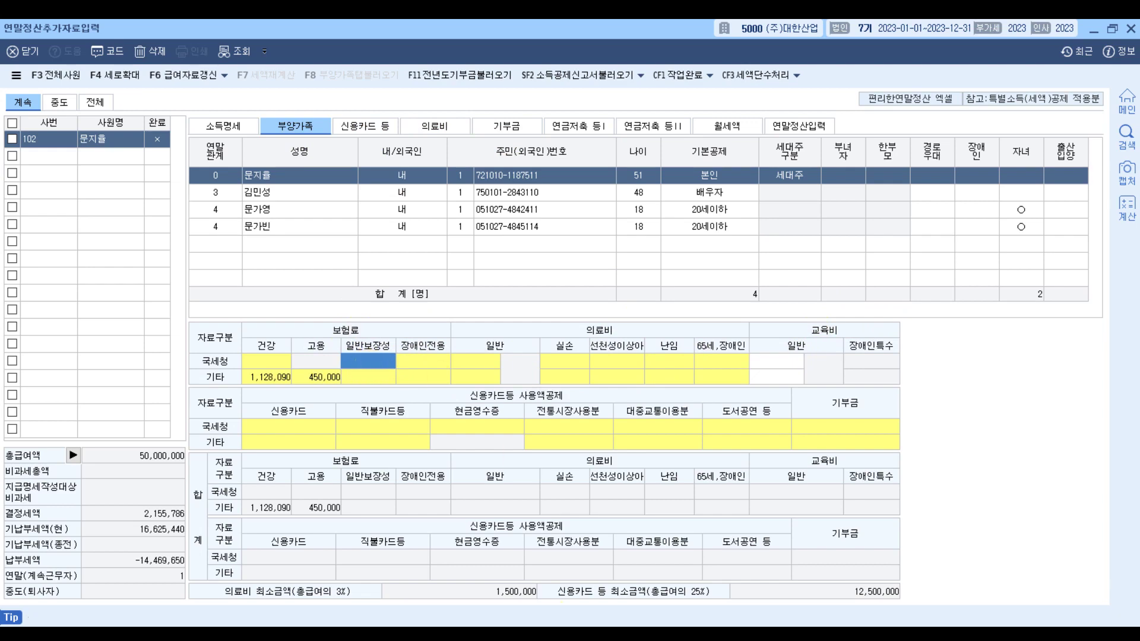
# Switch to the problem PDF in Edge, underline the 보험료 and 교육비 items, and return to KcLep
pyautogui.hotkey('alt', 'Tab')
pyautogui.scroll(3, 348, 369)
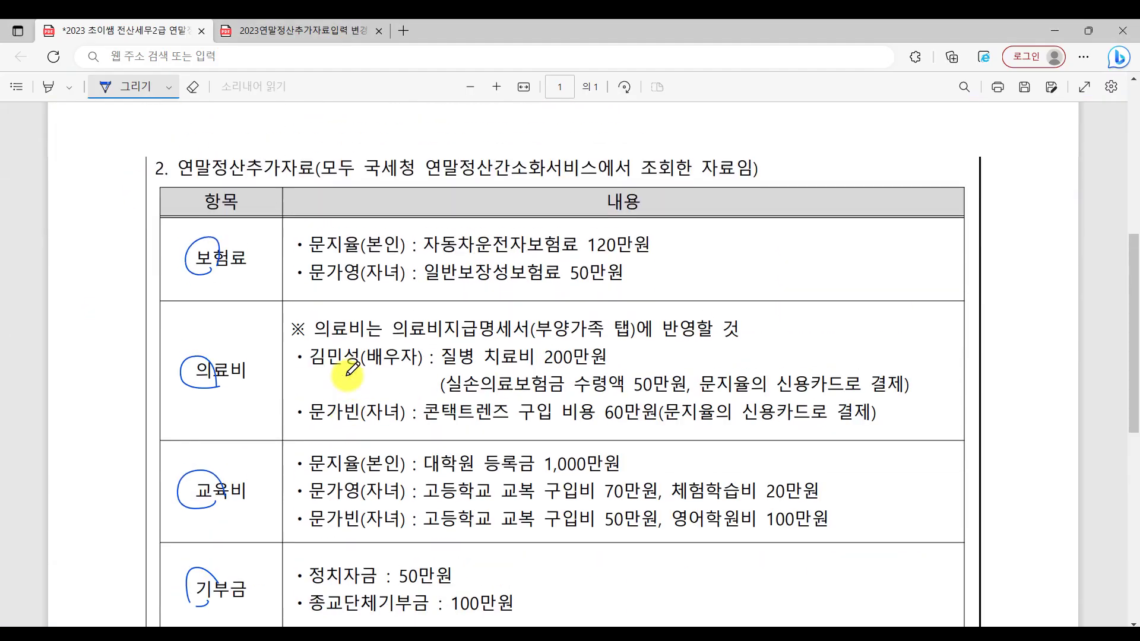
pyautogui.moveTo(204, 273); pyautogui.dragTo(282, 267)
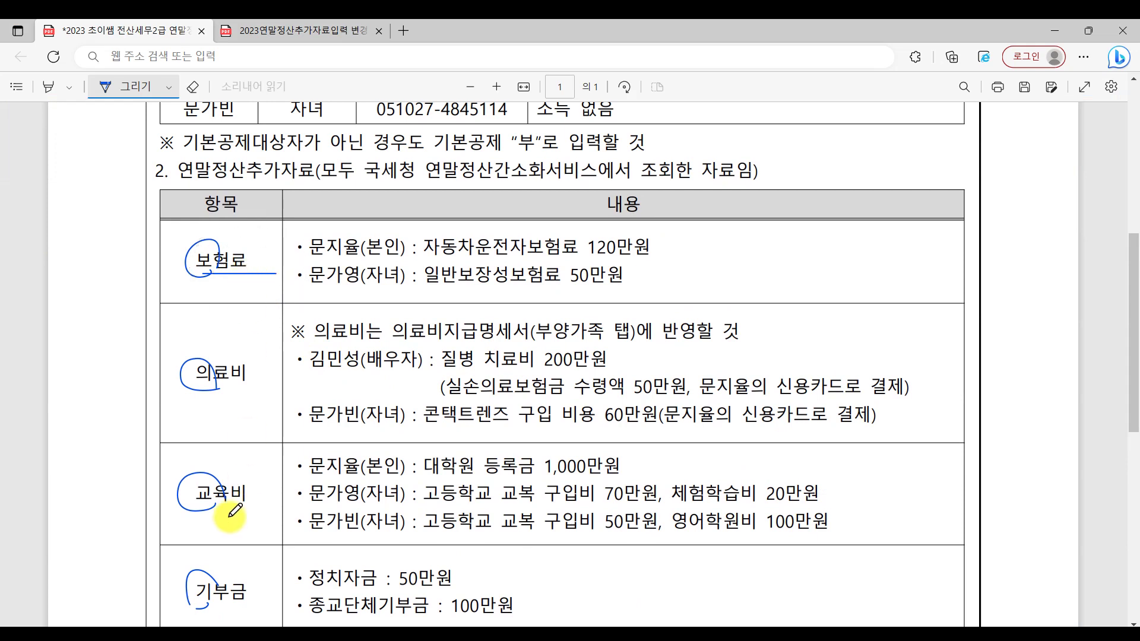
pyautogui.moveTo(190, 506); pyautogui.dragTo(270, 507)
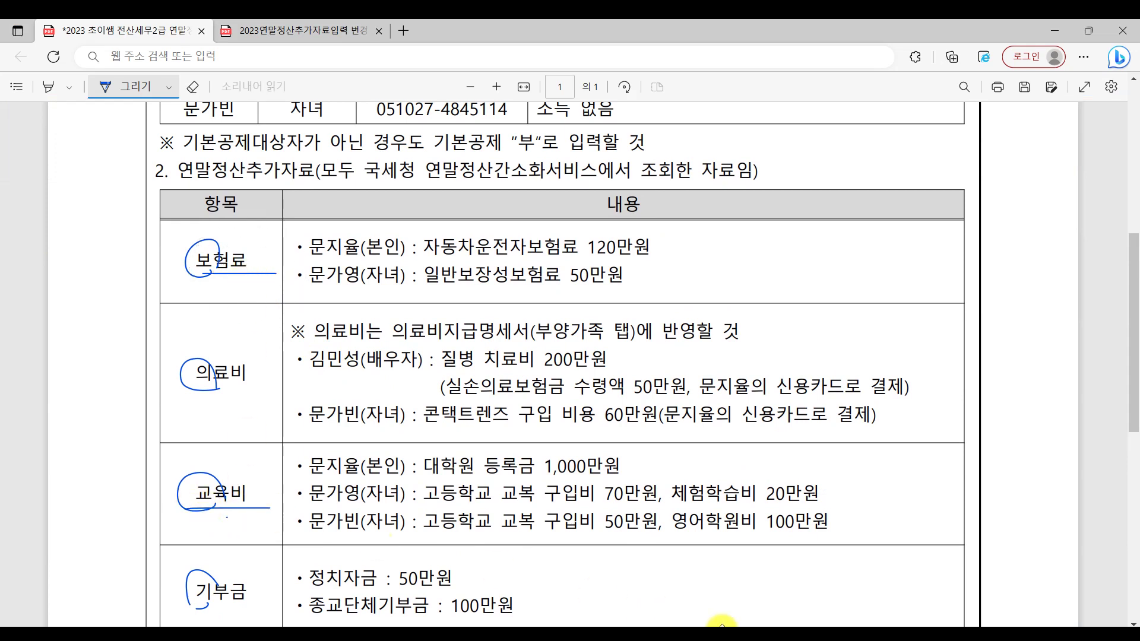
pyautogui.hotkey('alt', 'Tab')
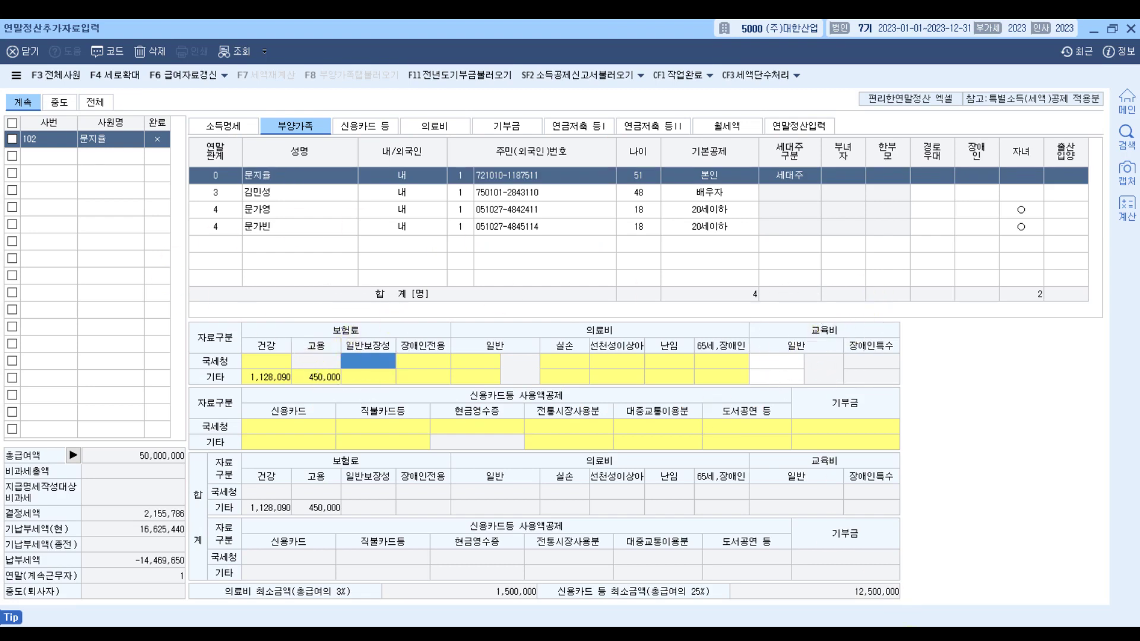
# Check the 특별세액공제 items in 연말정산입력 against the problem, and return to the 국세청 일반보장성 field in 부양가족
pyautogui.hotkey('alt', 'Tab')
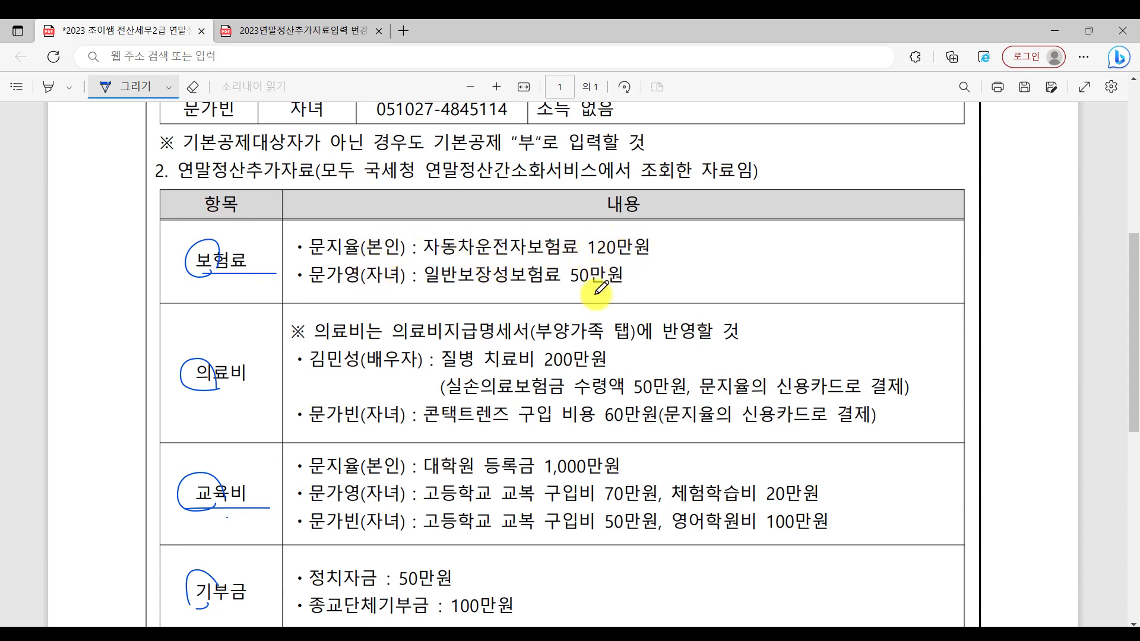
pyautogui.click(888, 626)
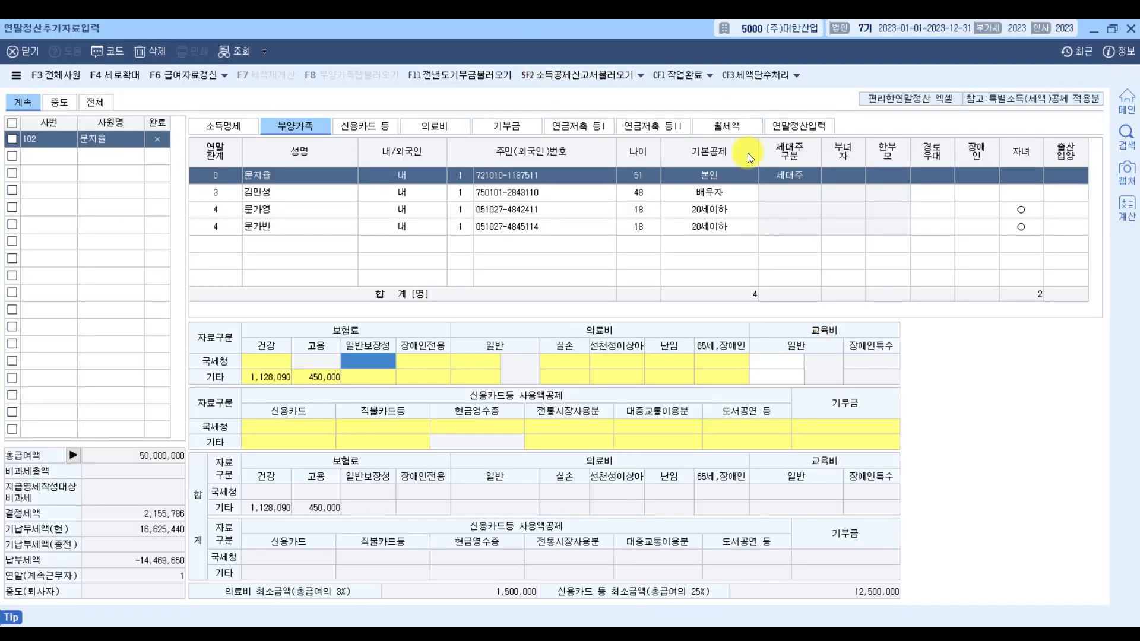
pyautogui.click(792, 127)
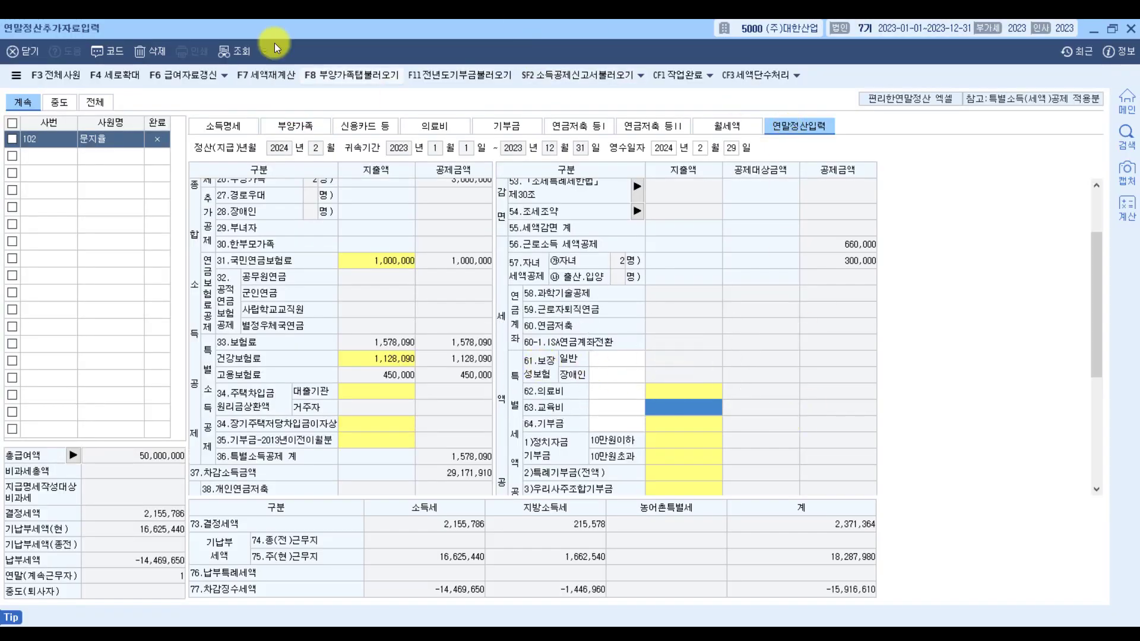
pyautogui.click(304, 125)
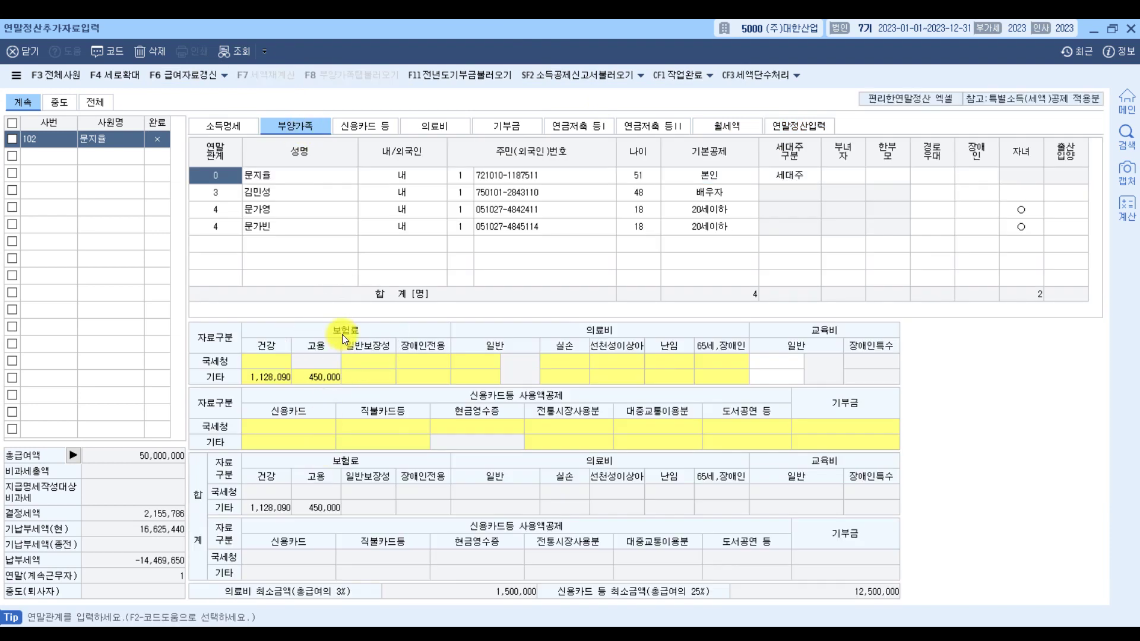
pyautogui.click(370, 363)
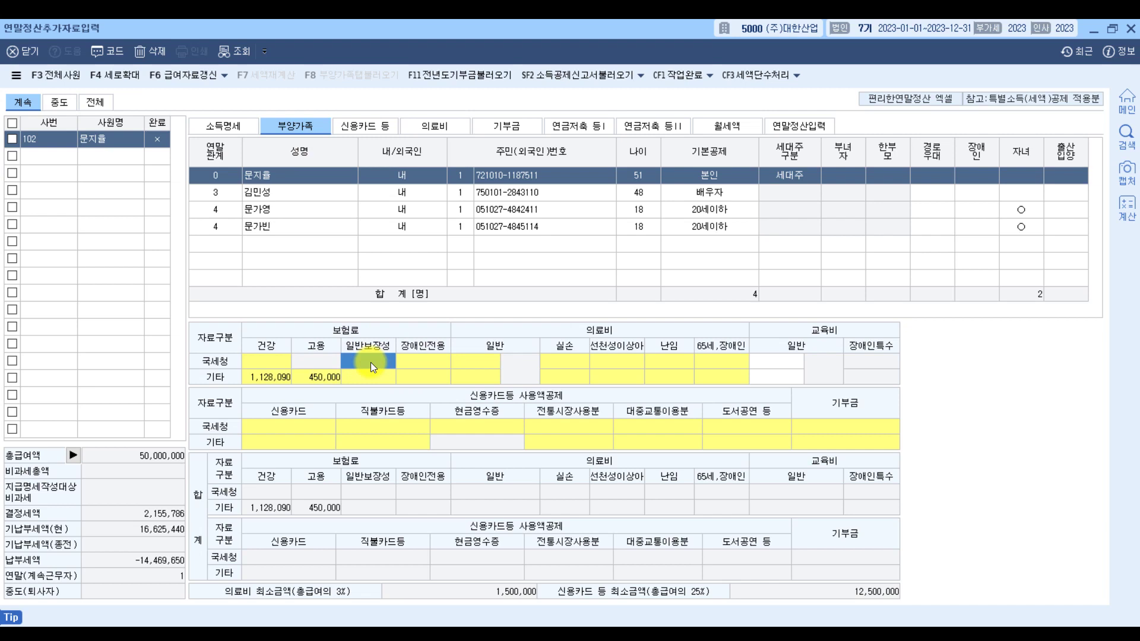
# View the 보장성보험-일반 row in the 보험료 등 공제대상금액 window and close the window
pyautogui.doubleClick(370, 362)
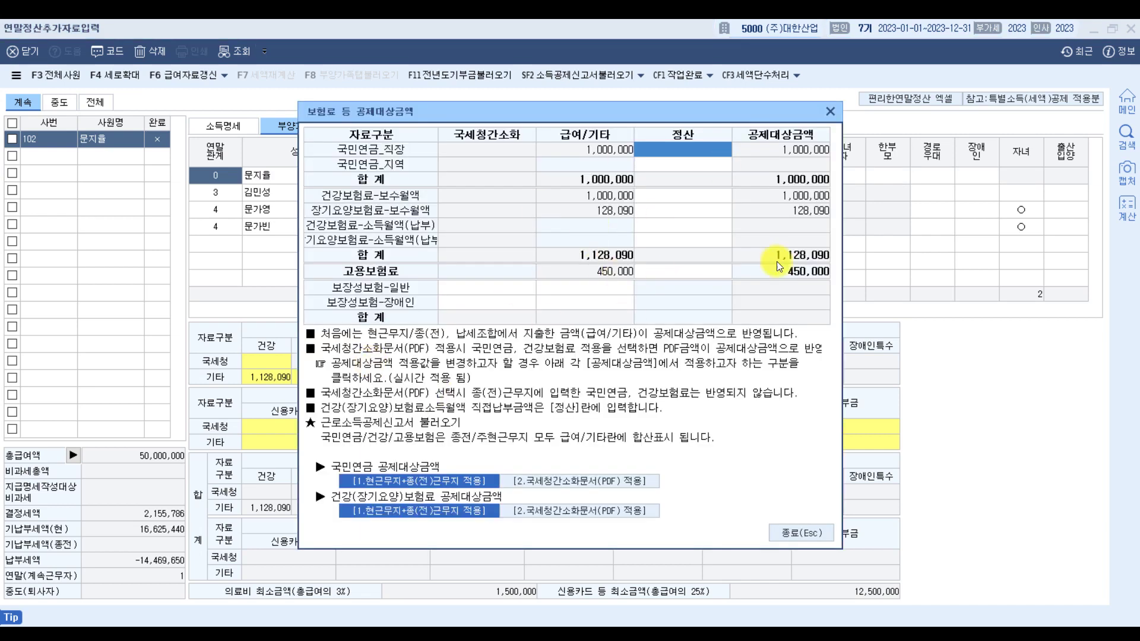
pyautogui.click(482, 286)
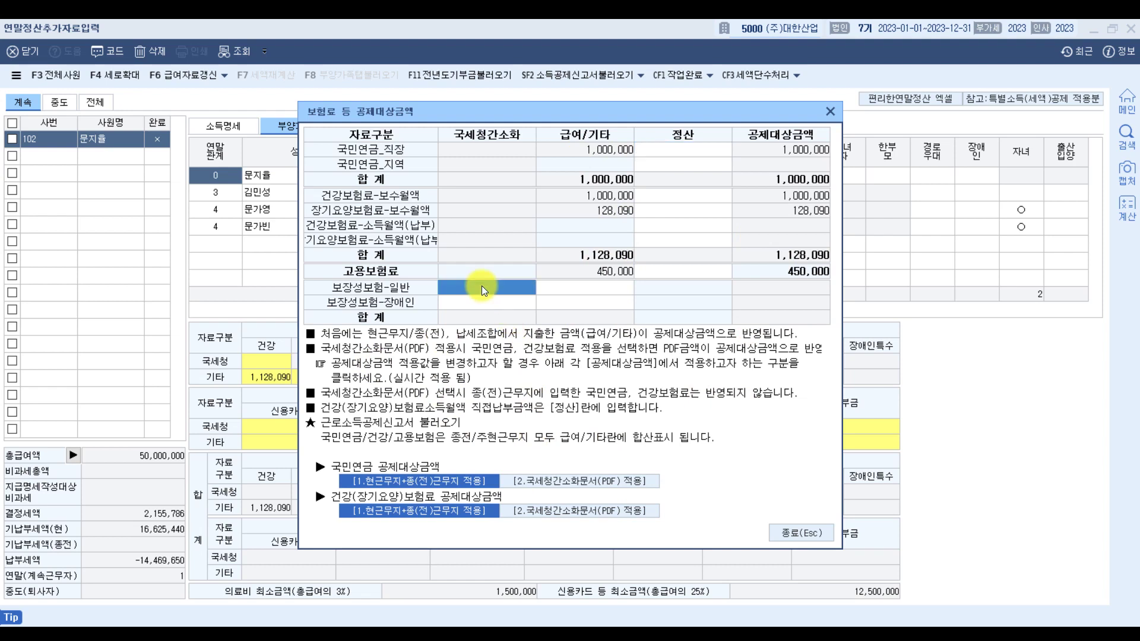
pyautogui.click(788, 527)
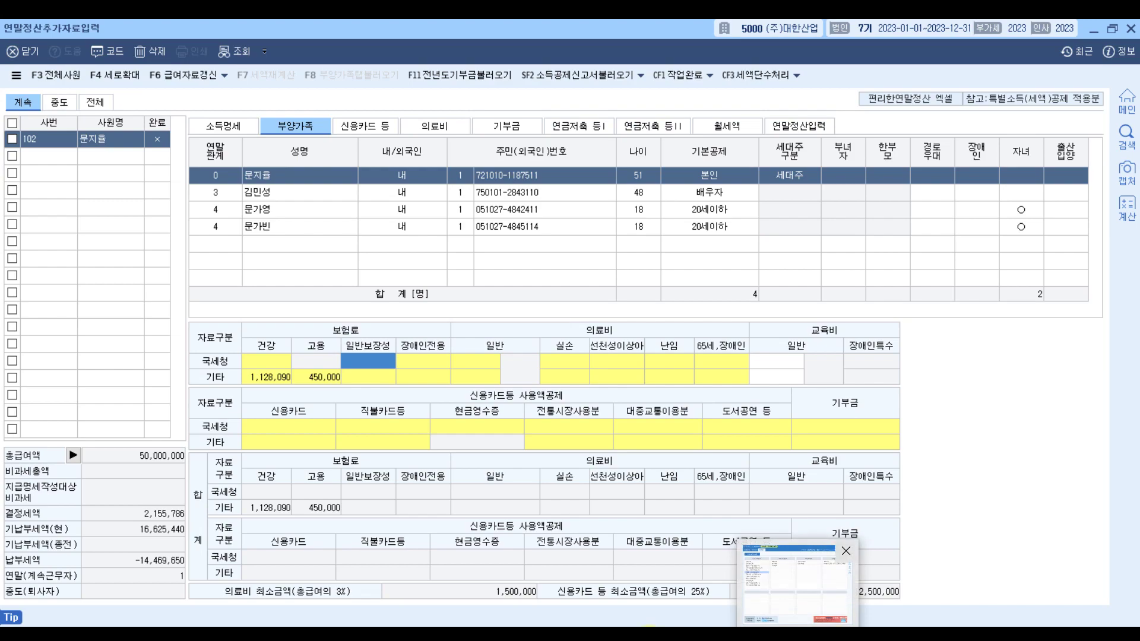
# Switch to the problem PDF in Edge, underline the 본인 insurance premium of 120만원, and return to KcLep
pyautogui.hotkey('alt', 'Tab')
pyautogui.moveTo(304, 260); pyautogui.dragTo(377, 257)
pyautogui.moveTo(527, 257); pyautogui.dragTo(711, 263)
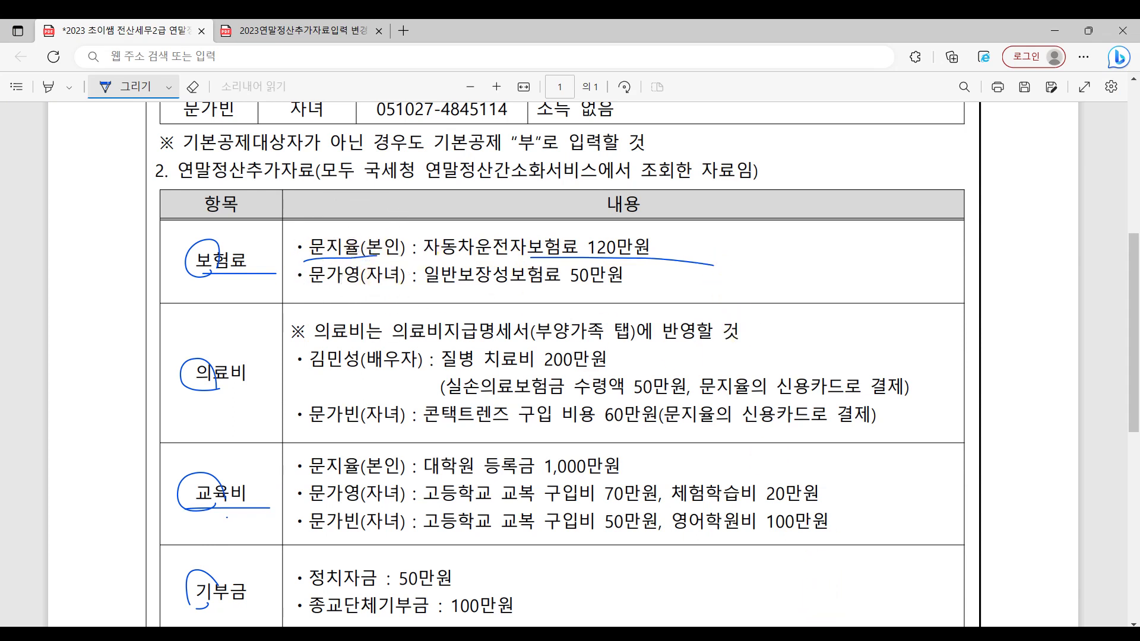
pyautogui.hotkey('alt', 'Tab')
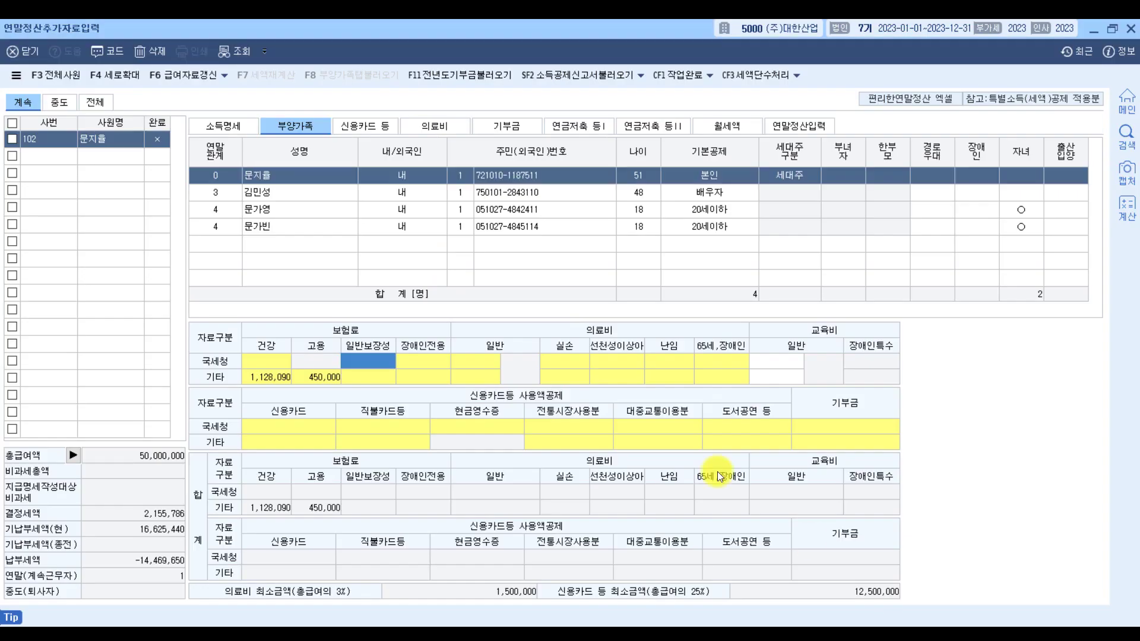
# Open 보험료 등 공제대상금액 for the 본인 row and examine the 국세청간소화 fields of 보장성보험-일반 and 장애인
pyautogui.click(286, 175)
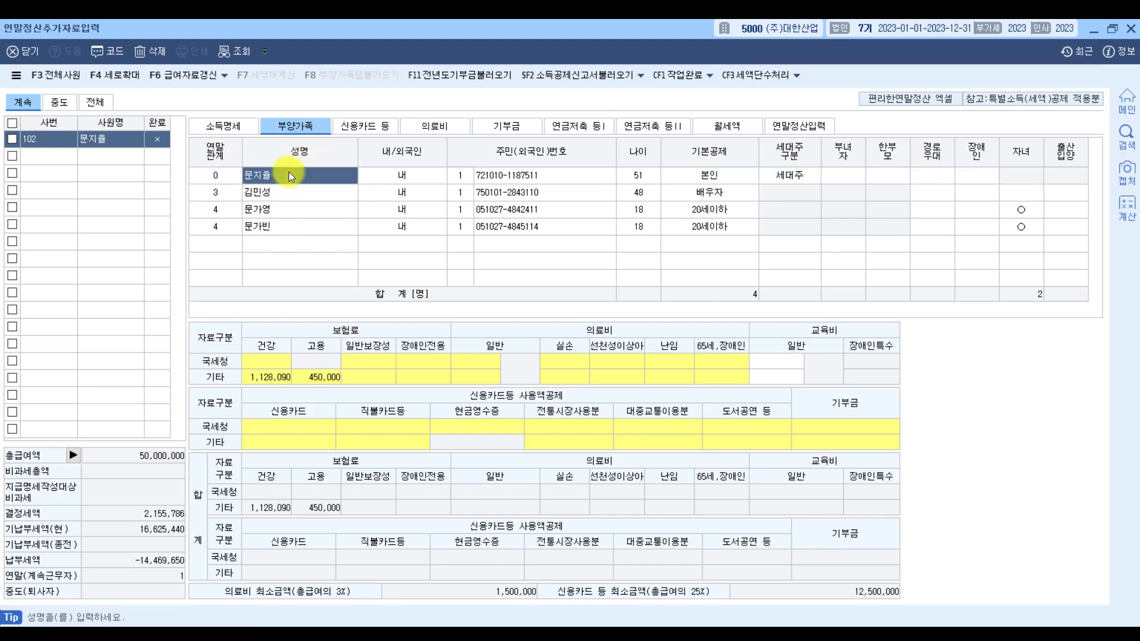
pyautogui.click(362, 357)
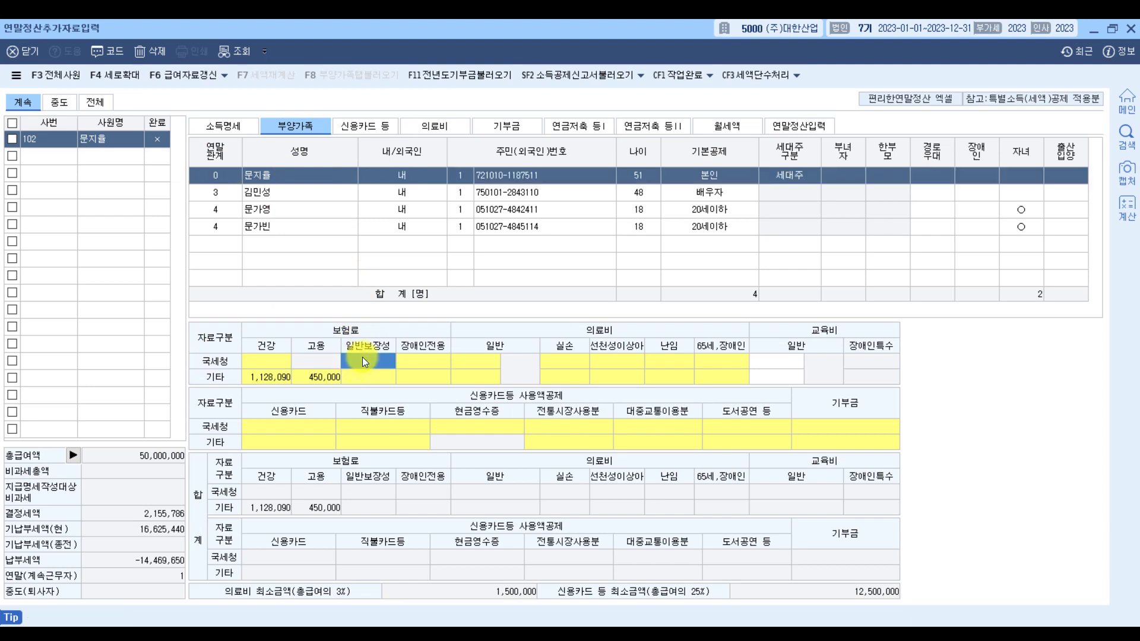
pyautogui.doubleClick(364, 360)
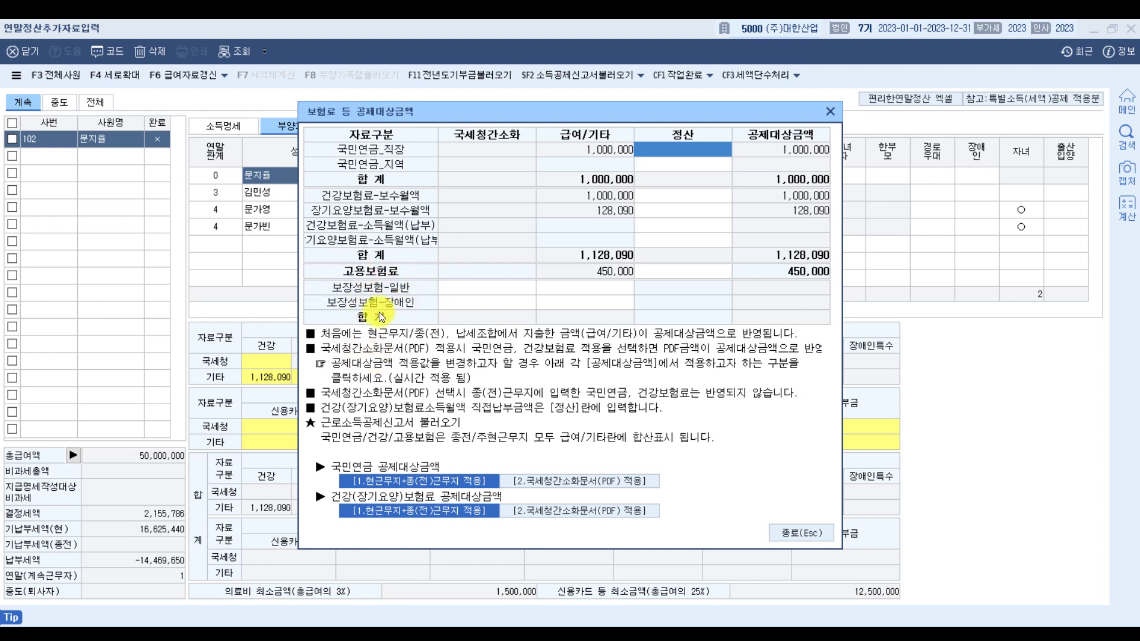
pyautogui.click(472, 284)
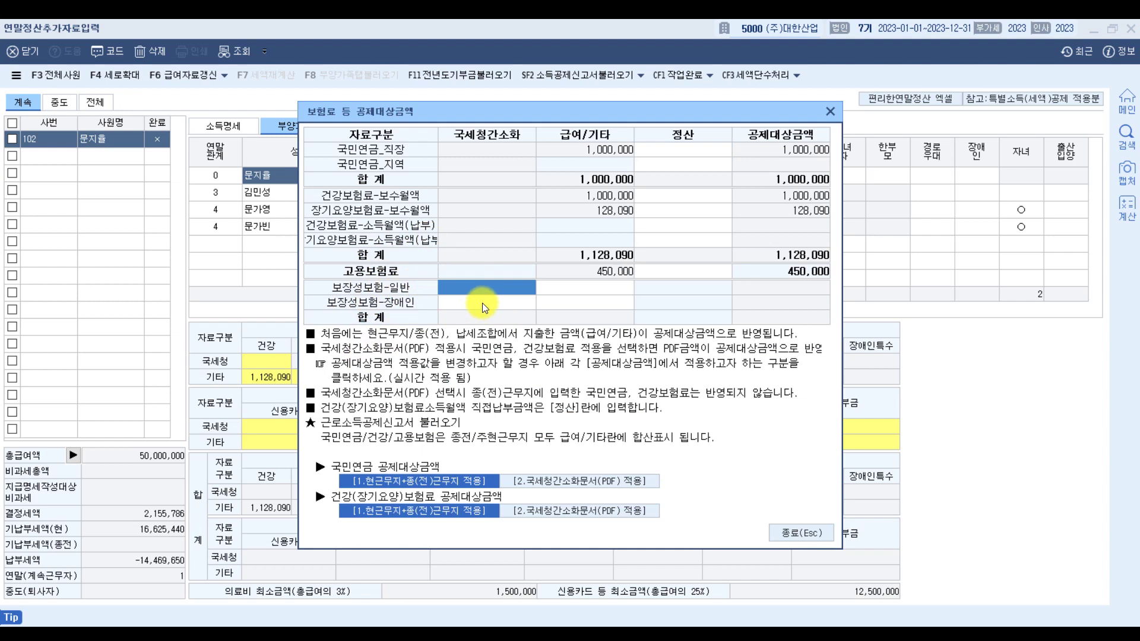
pyautogui.click(482, 303)
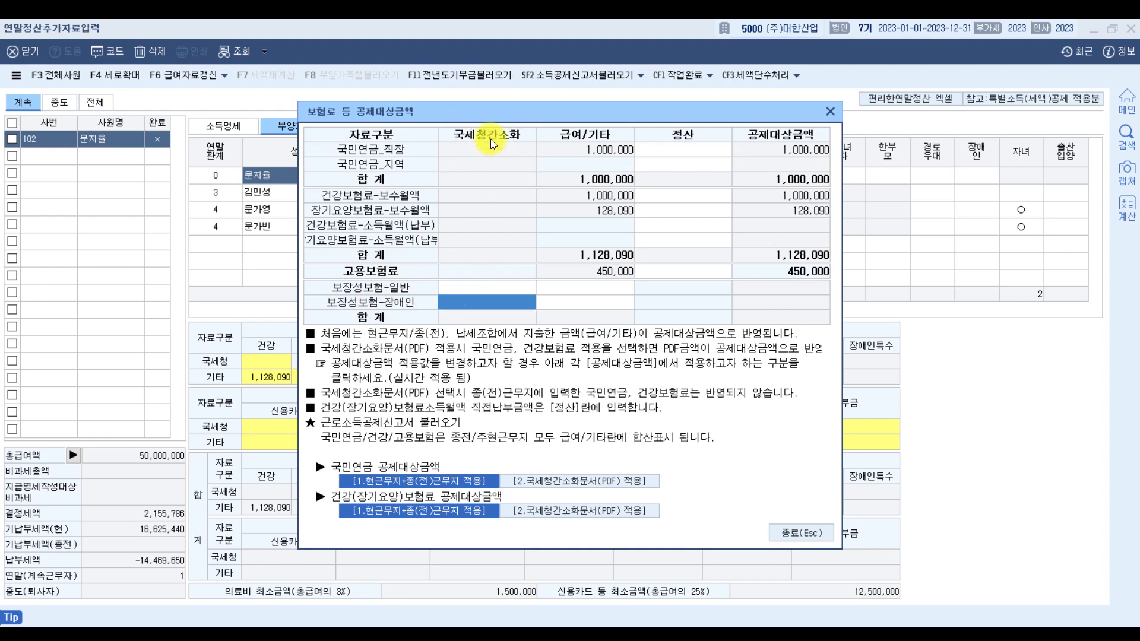
# Underline the note "모두 국세청 연말정산간소화서비스에서 조회한" in the problem PDF in Edge and return to KcLep
pyautogui.click(591, 631)
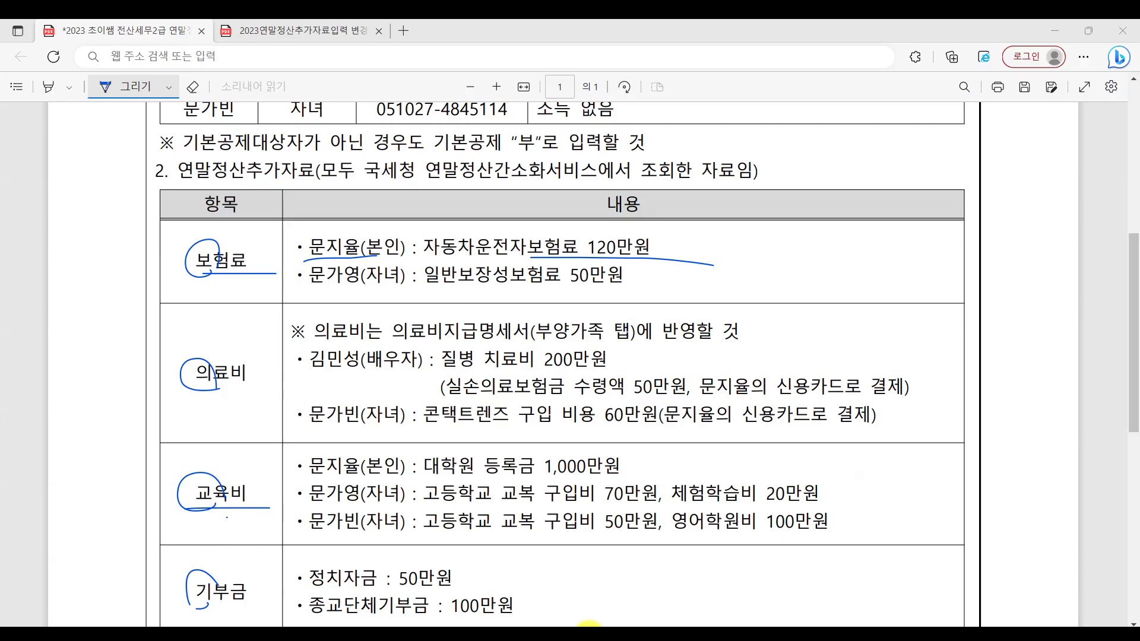
pyautogui.scroll(3, 630, 425)
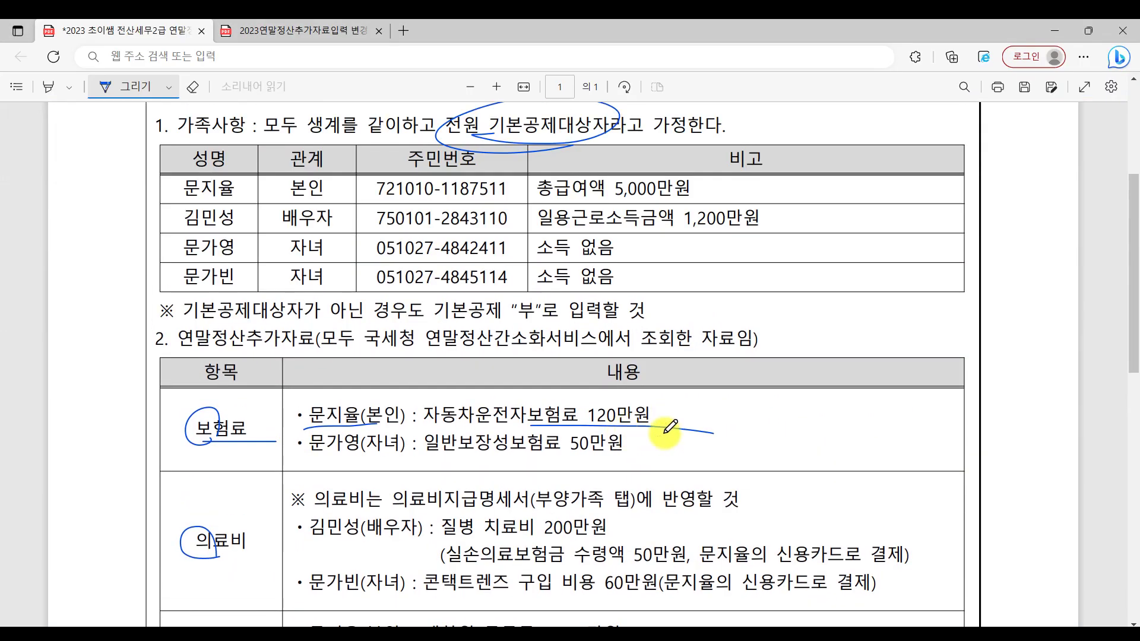
pyautogui.moveTo(313, 349); pyautogui.dragTo(390, 344)
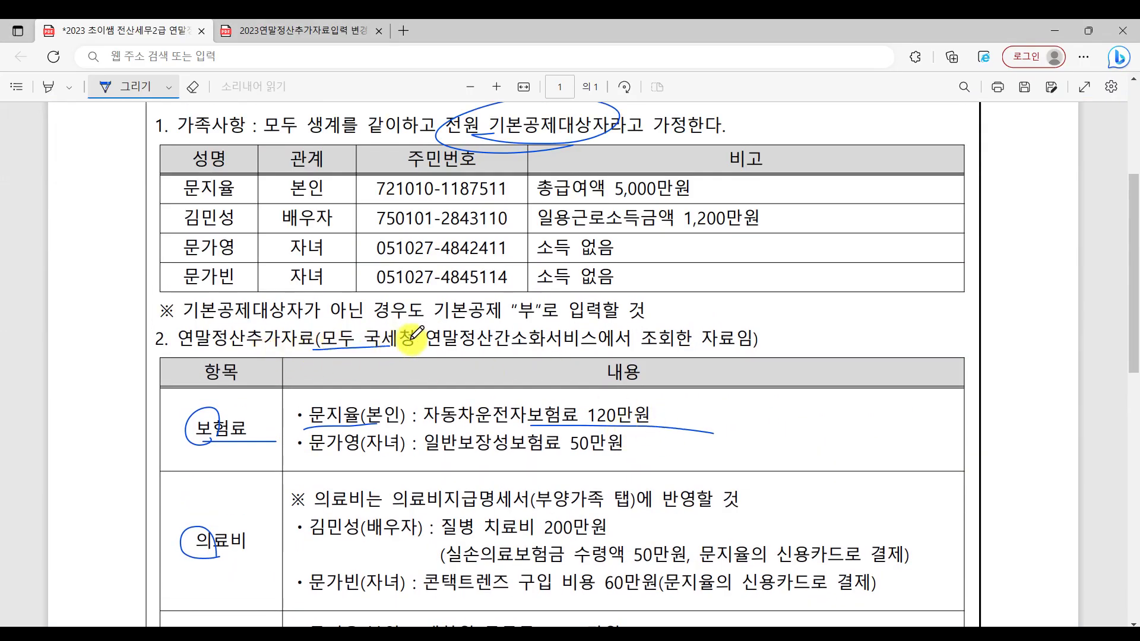
pyautogui.moveTo(617, 347); pyautogui.dragTo(609, 354)
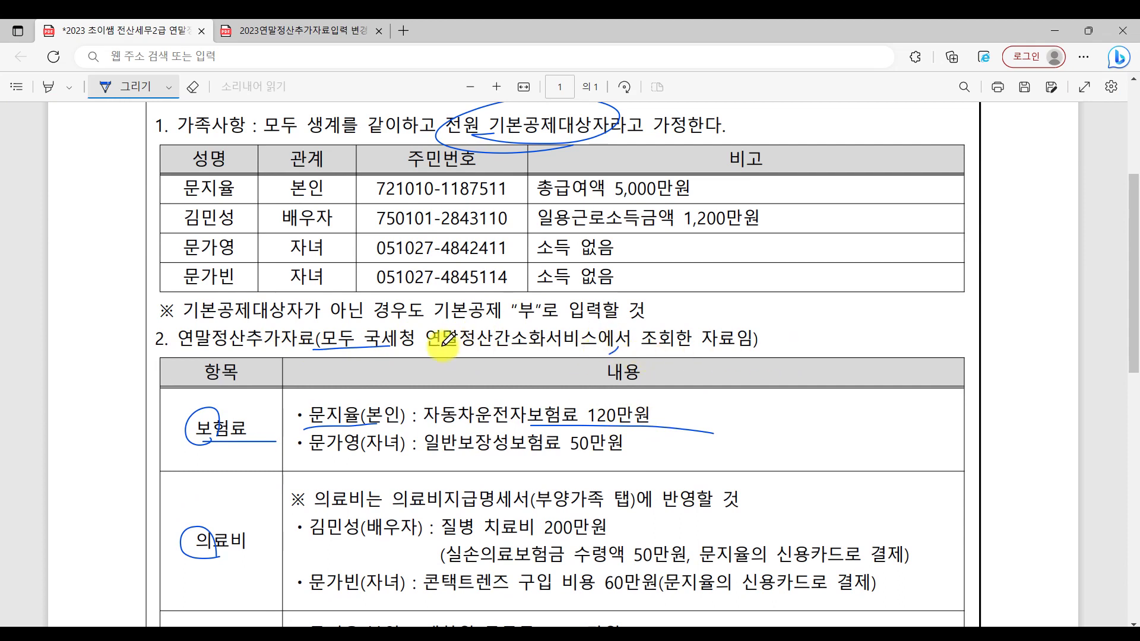
pyautogui.moveTo(403, 346); pyautogui.dragTo(688, 348)
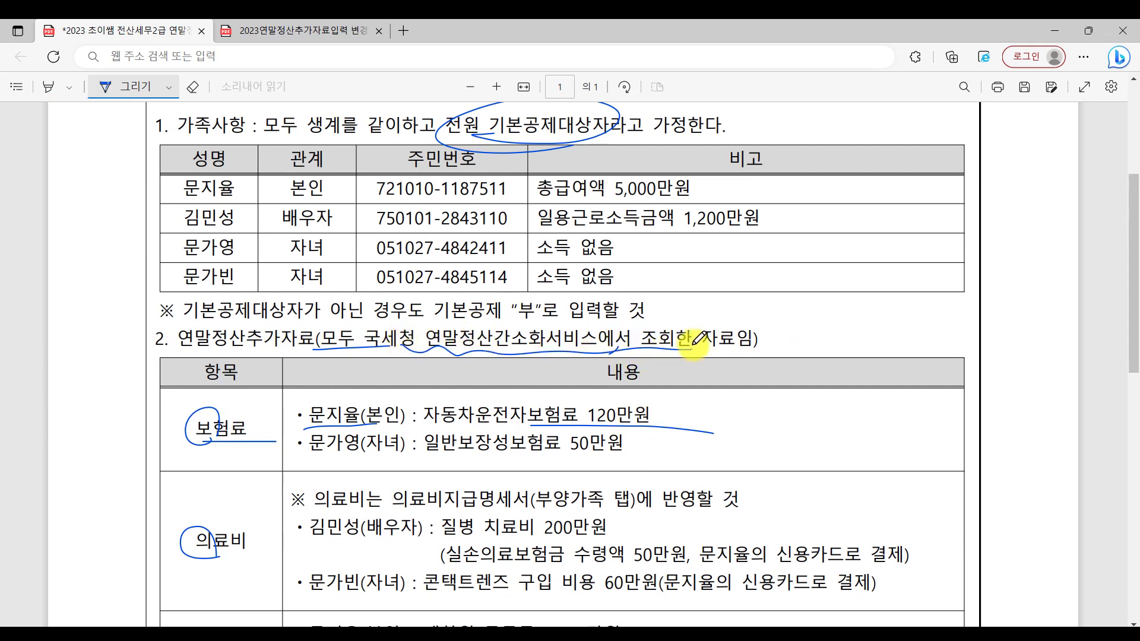
pyautogui.hotkey('alt', 'Tab')
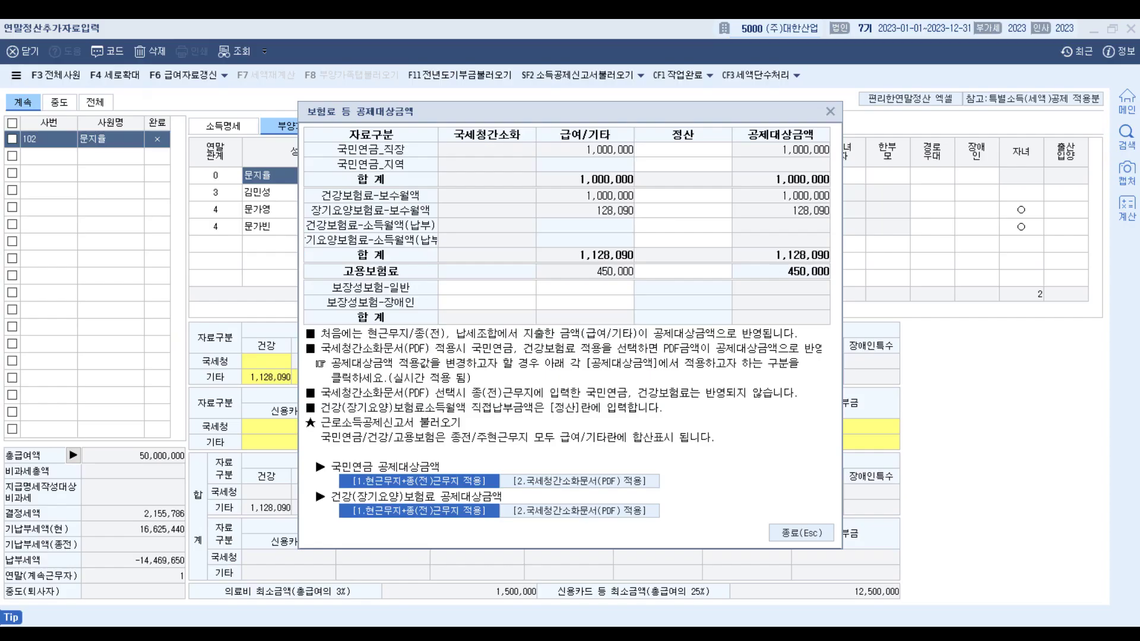
# Enter 1,200,000 as the 국세청간소화 amount of 보장성보험-일반 for the 본인 row and close the window
pyautogui.click(592, 143)
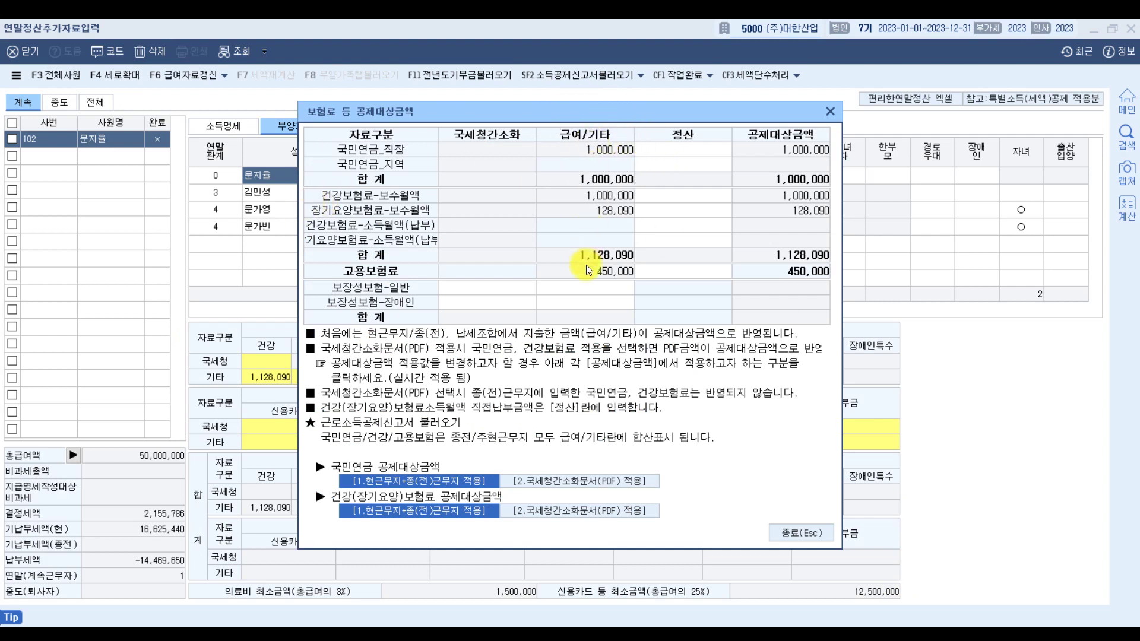
pyautogui.click(579, 290)
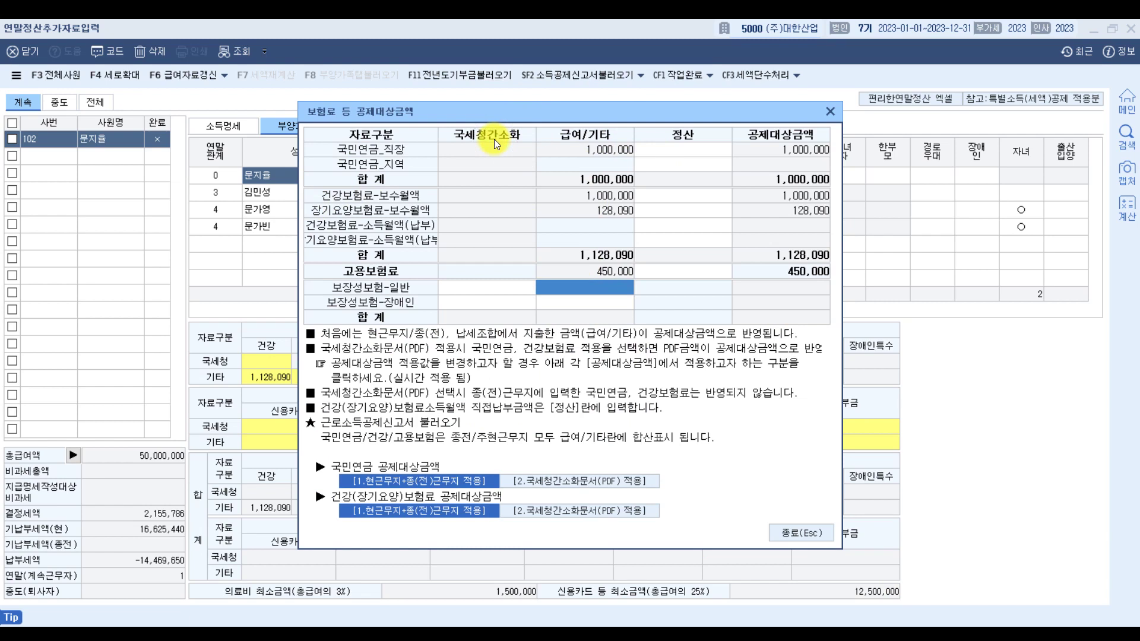
pyautogui.click(465, 285)
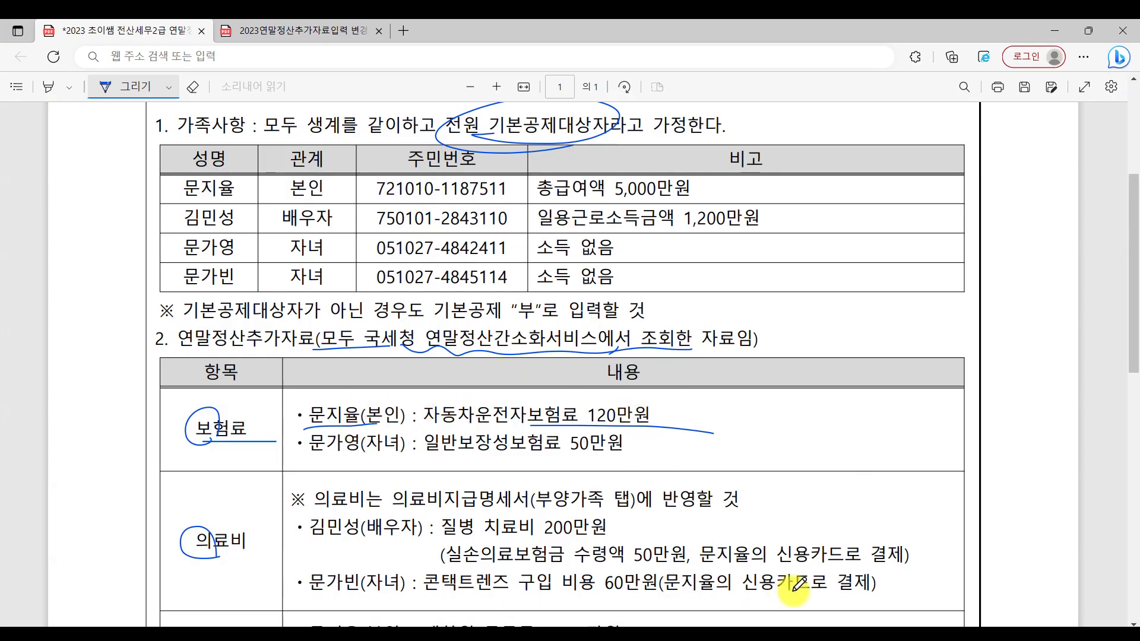
pyautogui.hotkey('alt', 'Tab')
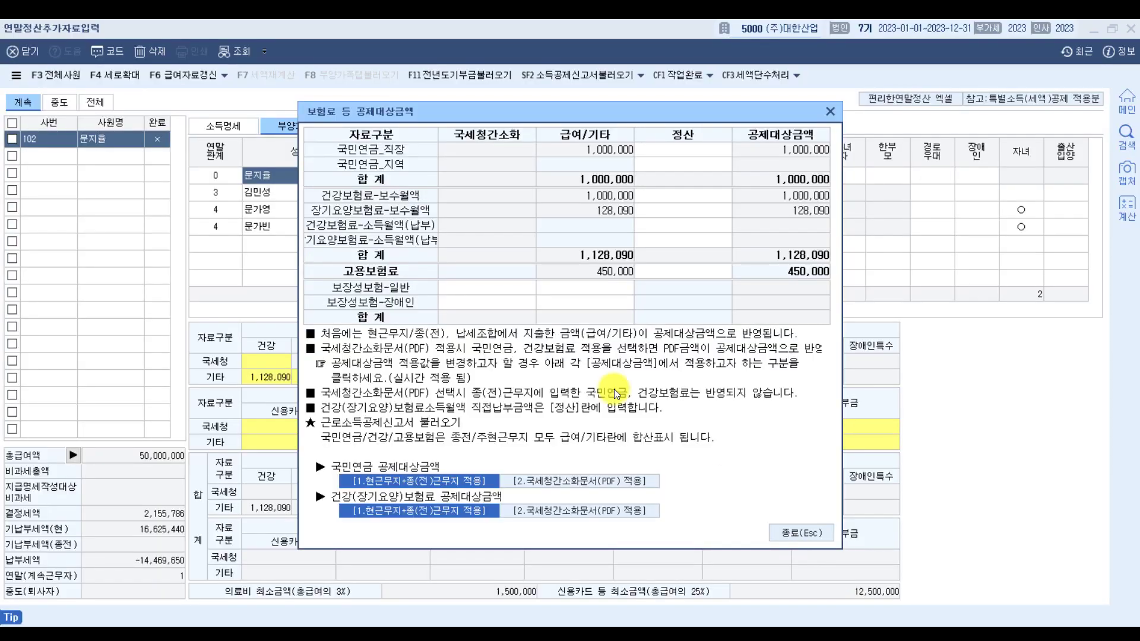
pyautogui.click(479, 291)
pyautogui.write('1,200,000')
pyautogui.press('Return')
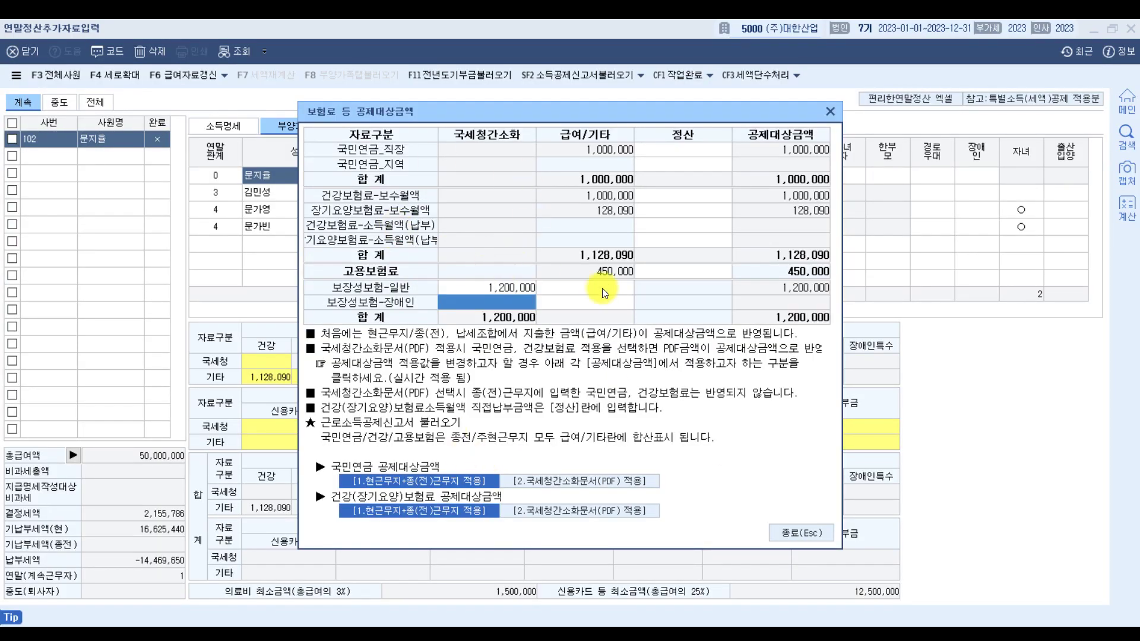
pyautogui.click(794, 532)
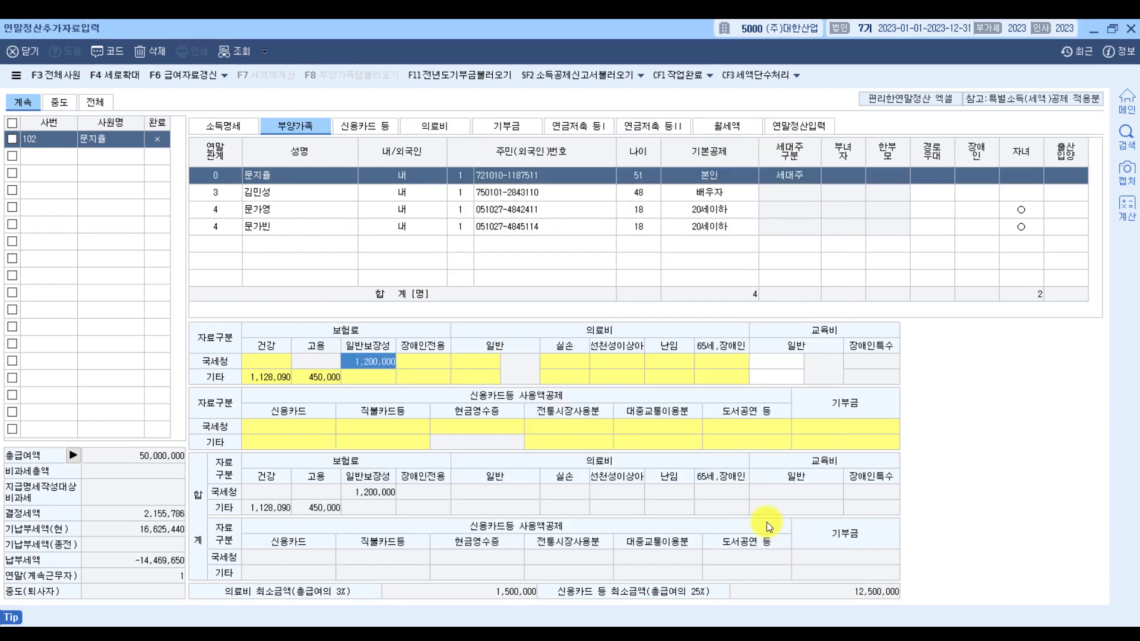
# Switch to the problem PDF in Edge, underline the 자녀 name and 50만원 일반보장성보험료 amount, and return to KcLep
pyautogui.click(568, 635)
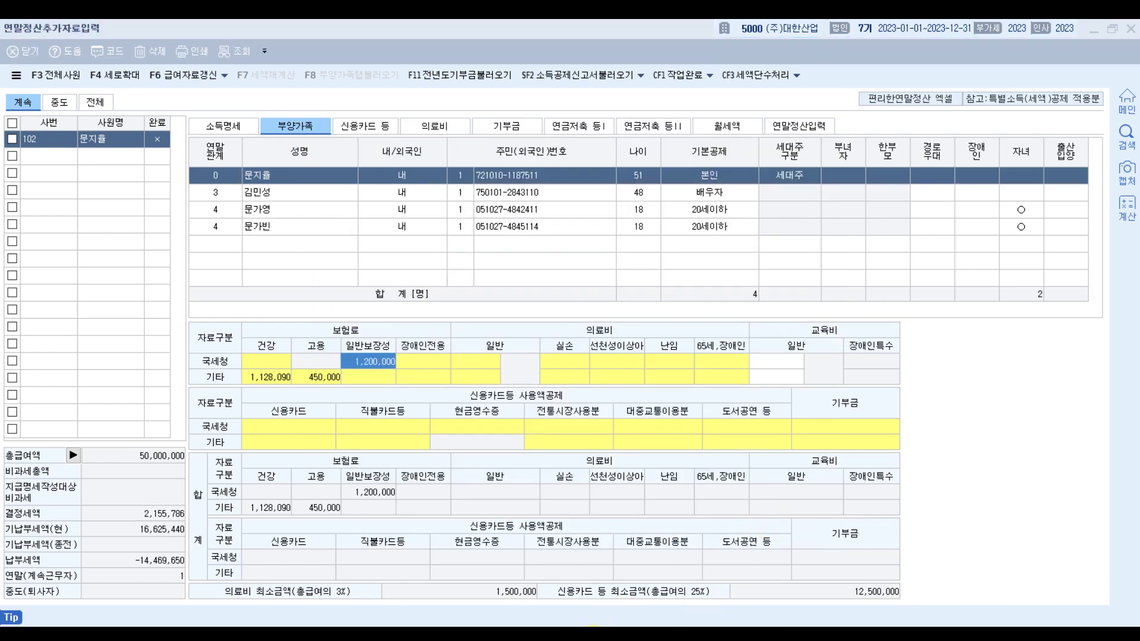
pyautogui.moveTo(315, 456); pyautogui.dragTo(396, 459)
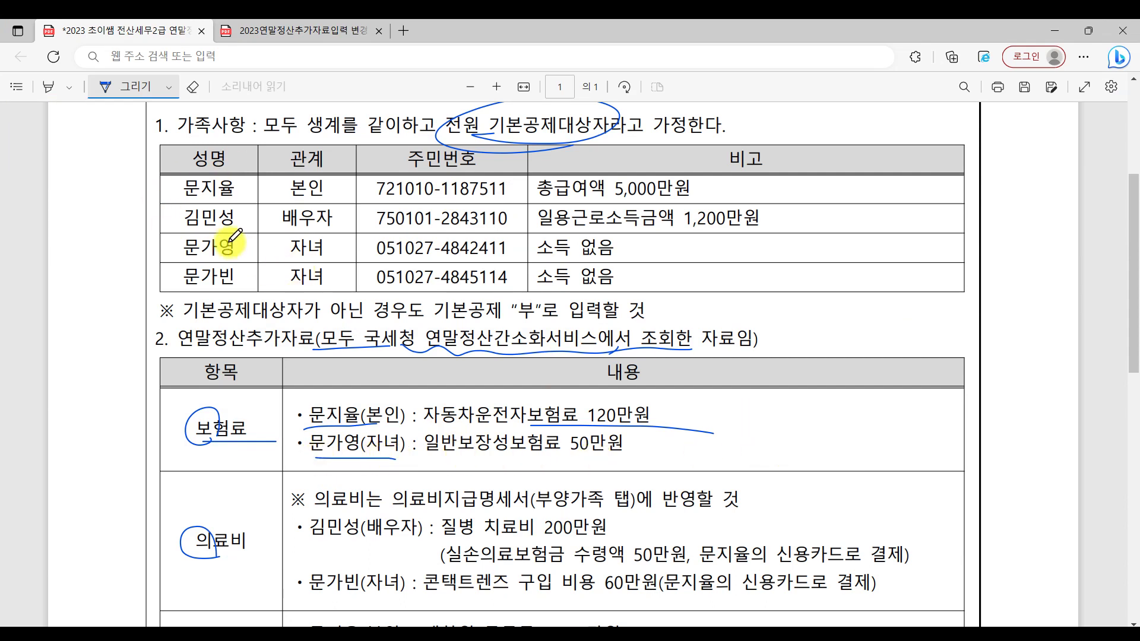
pyautogui.moveTo(561, 456); pyautogui.dragTo(644, 461)
pyautogui.click(825, 635)
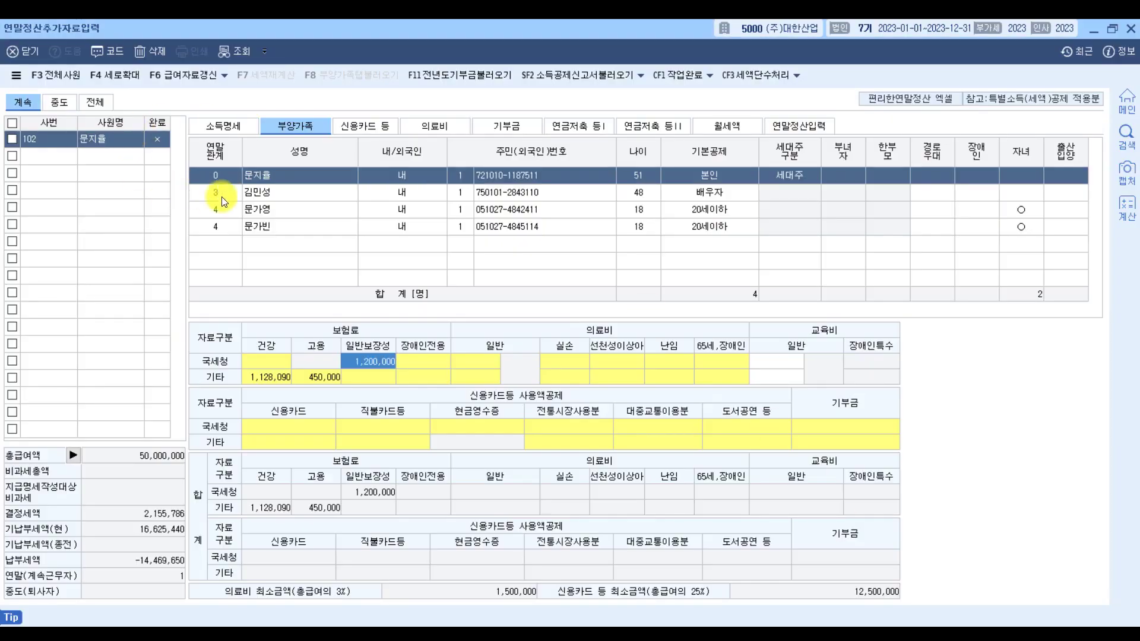
# Enter 500,000 as the 국세청간소화 amount of 보장성보험-일반 for the first 자녀 row and close the window
pyautogui.click(258, 211)
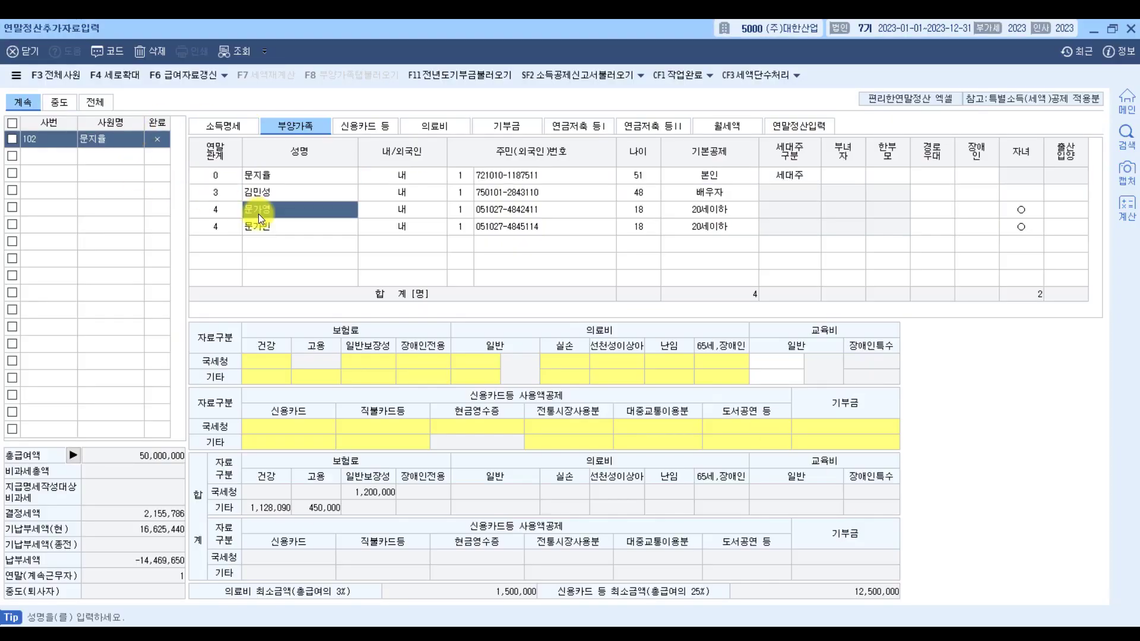
pyautogui.click(272, 174)
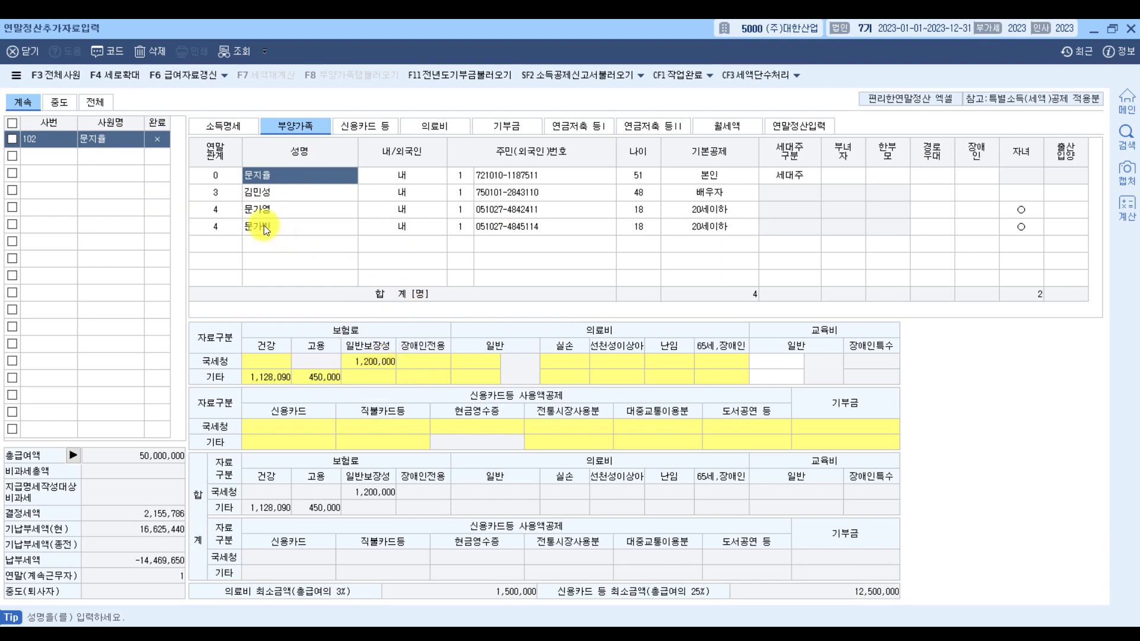
pyautogui.click(271, 210)
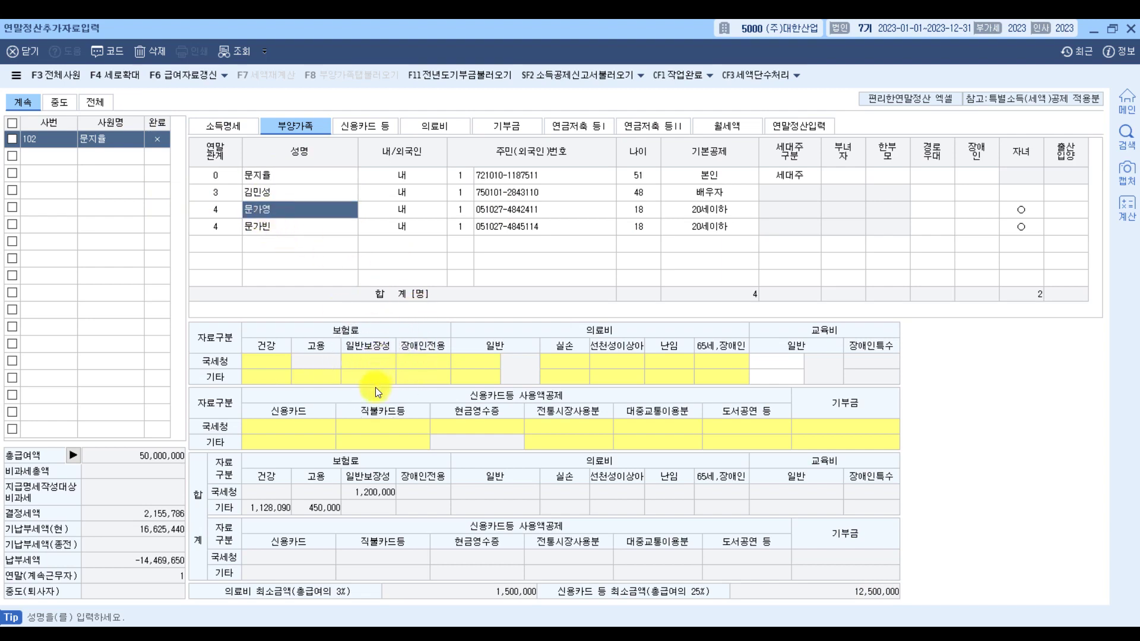
pyautogui.click(359, 358)
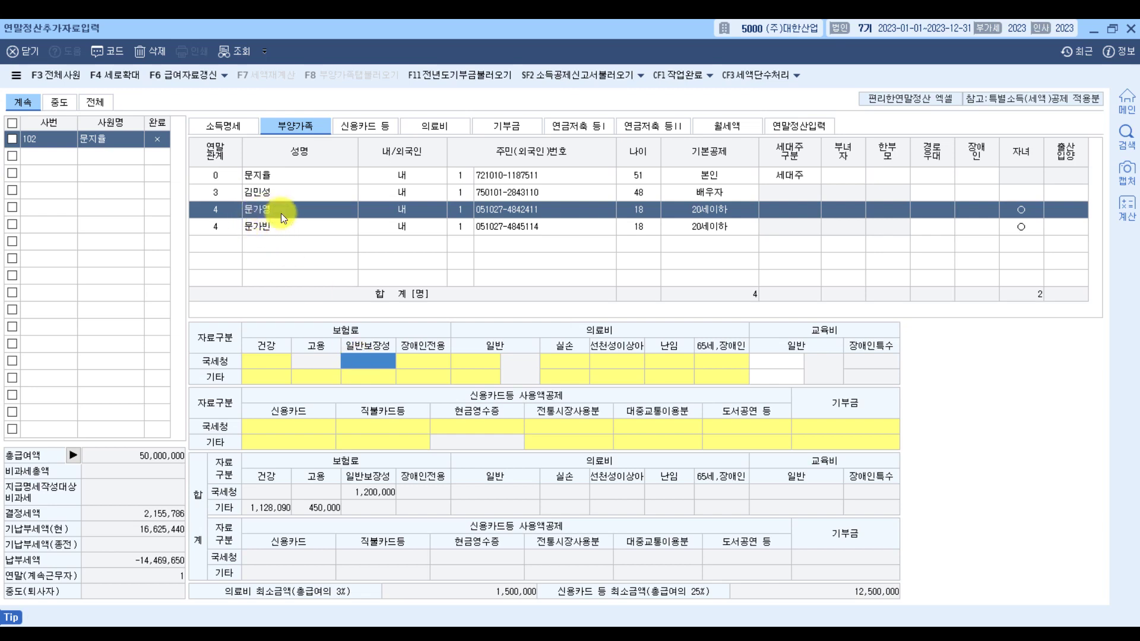
pyautogui.doubleClick(359, 355)
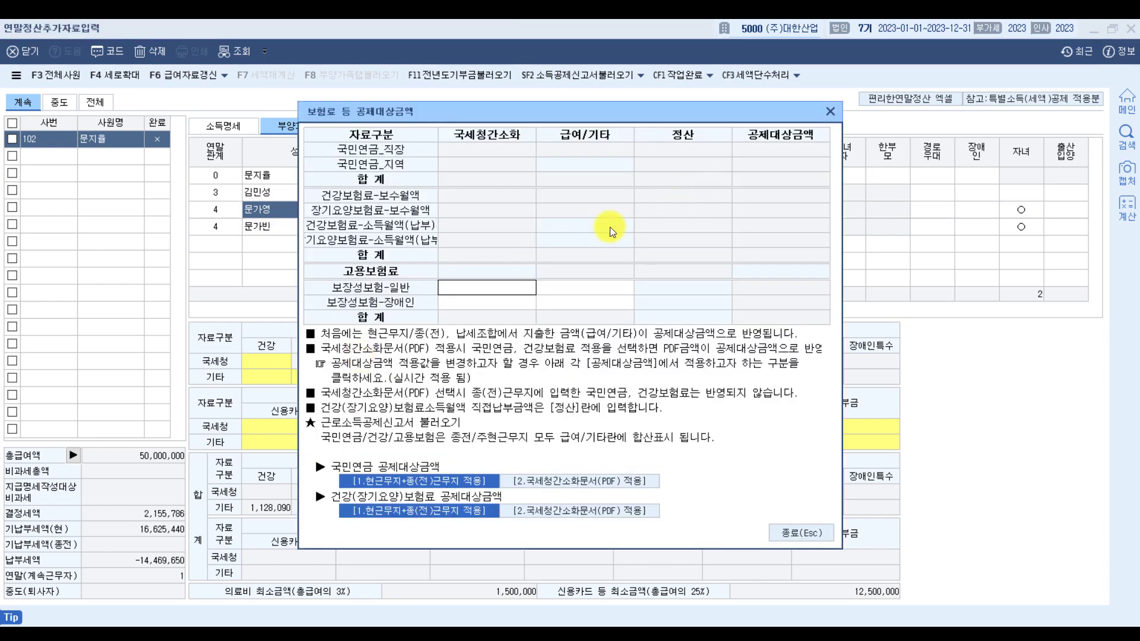
pyautogui.click(486, 290)
pyautogui.write('5000000')
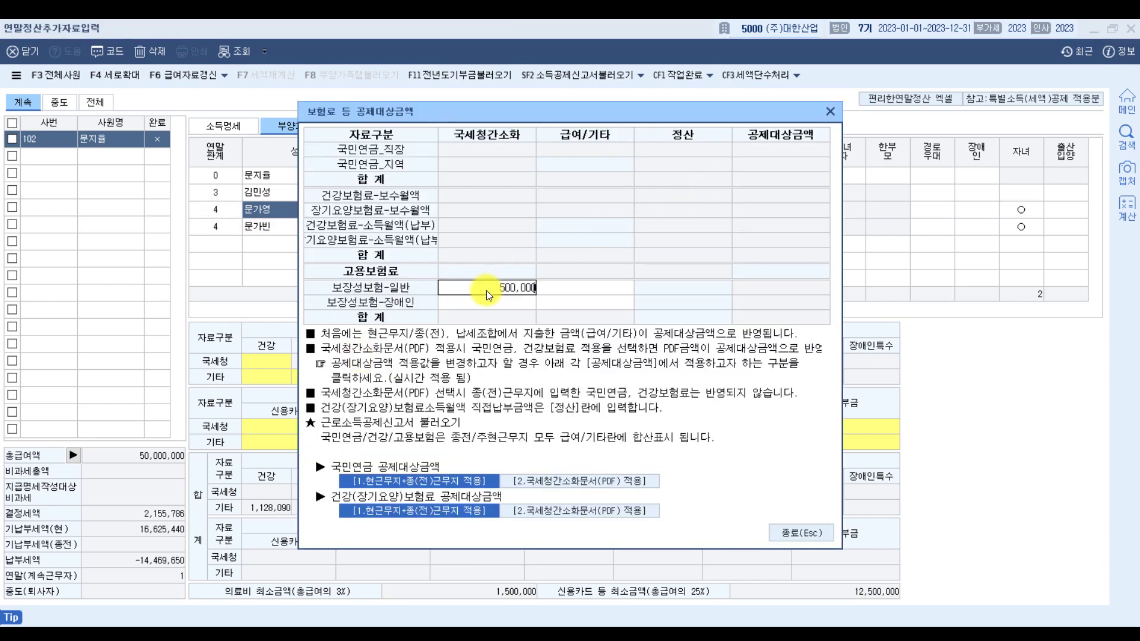
pyautogui.press('Return')
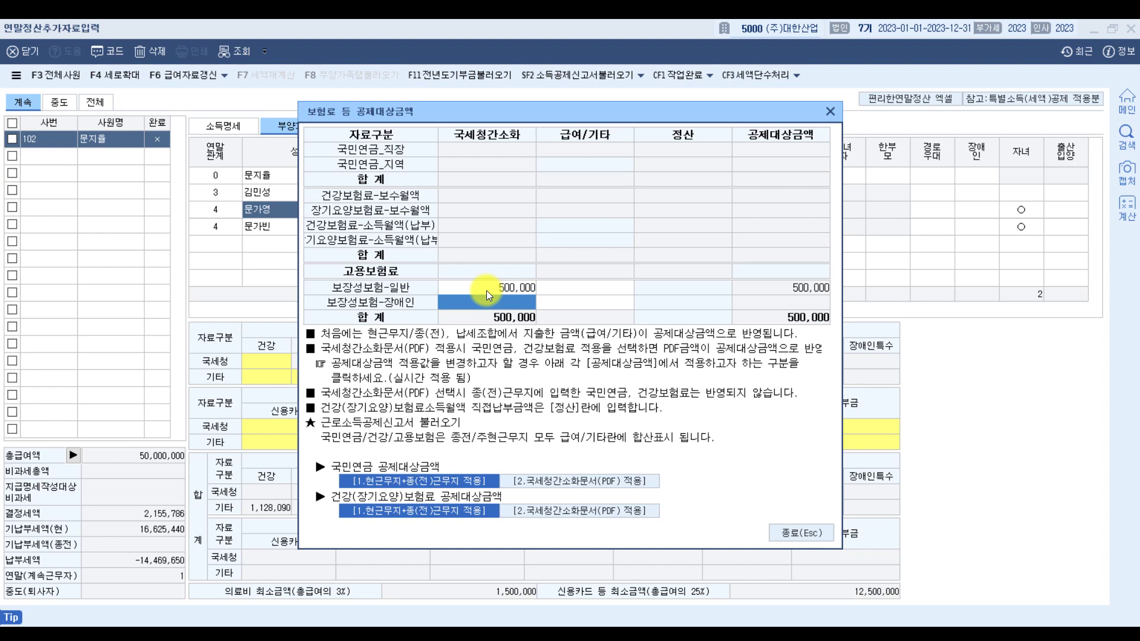
pyautogui.click(784, 529)
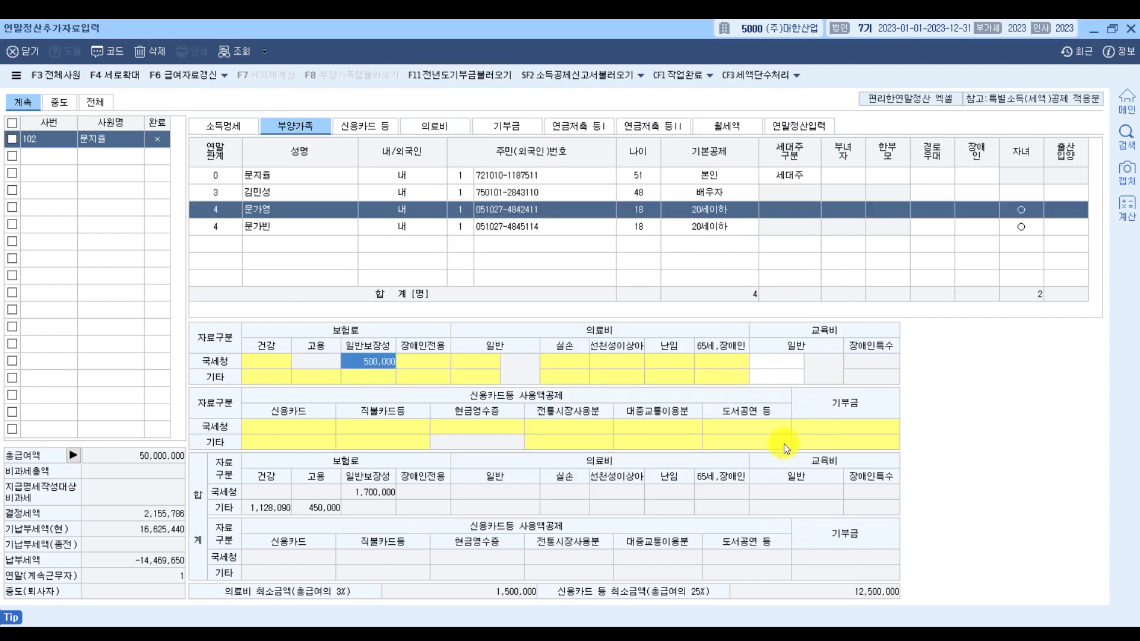
# Compare the 일반보장성 insurance amounts of the 본인 row and the first 자녀 row
pyautogui.click(388, 173)
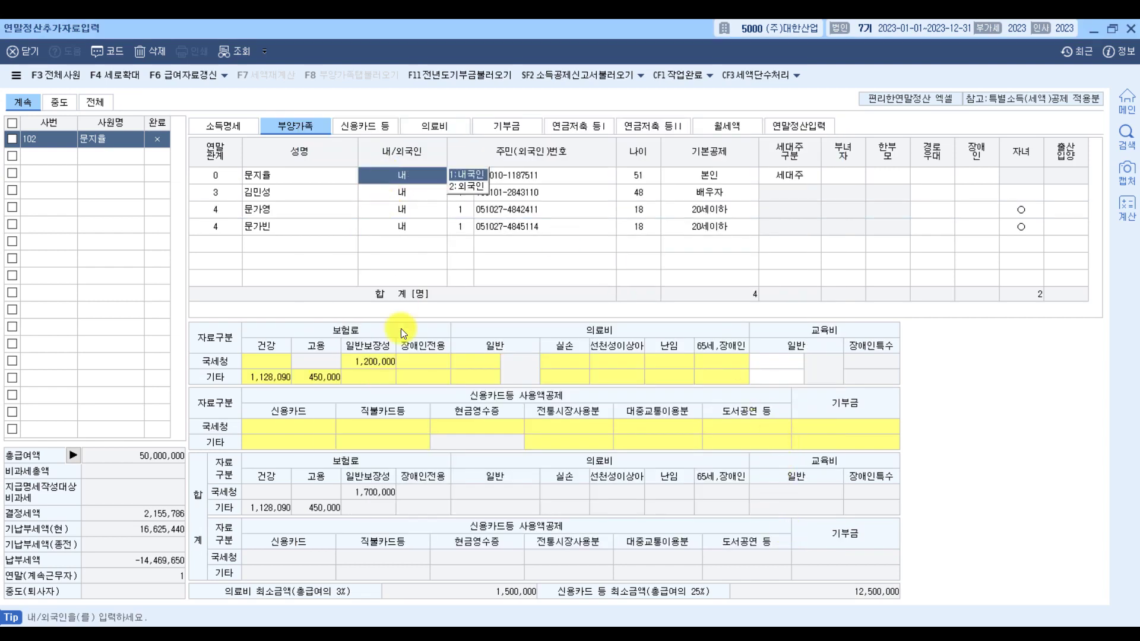
pyautogui.click(400, 211)
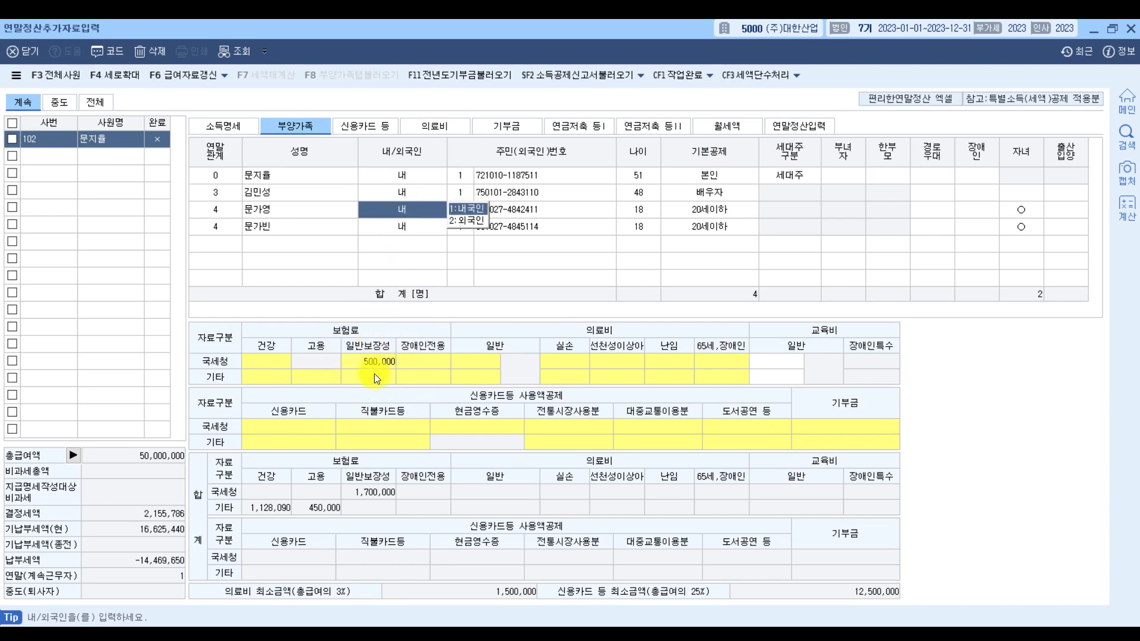
pyautogui.click(393, 171)
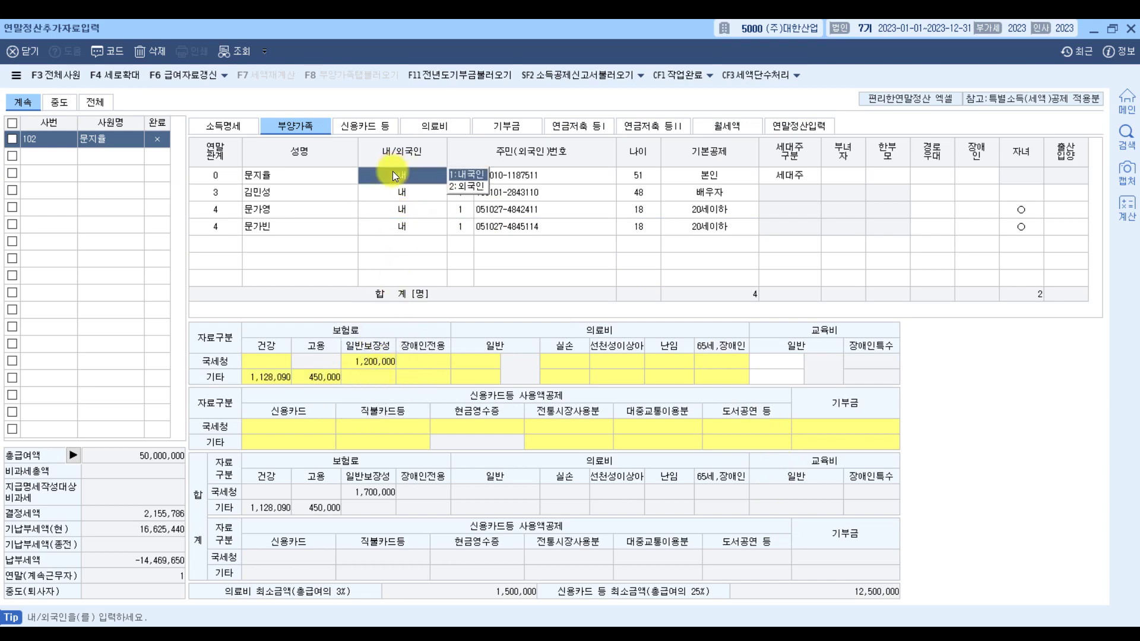
pyautogui.click(397, 209)
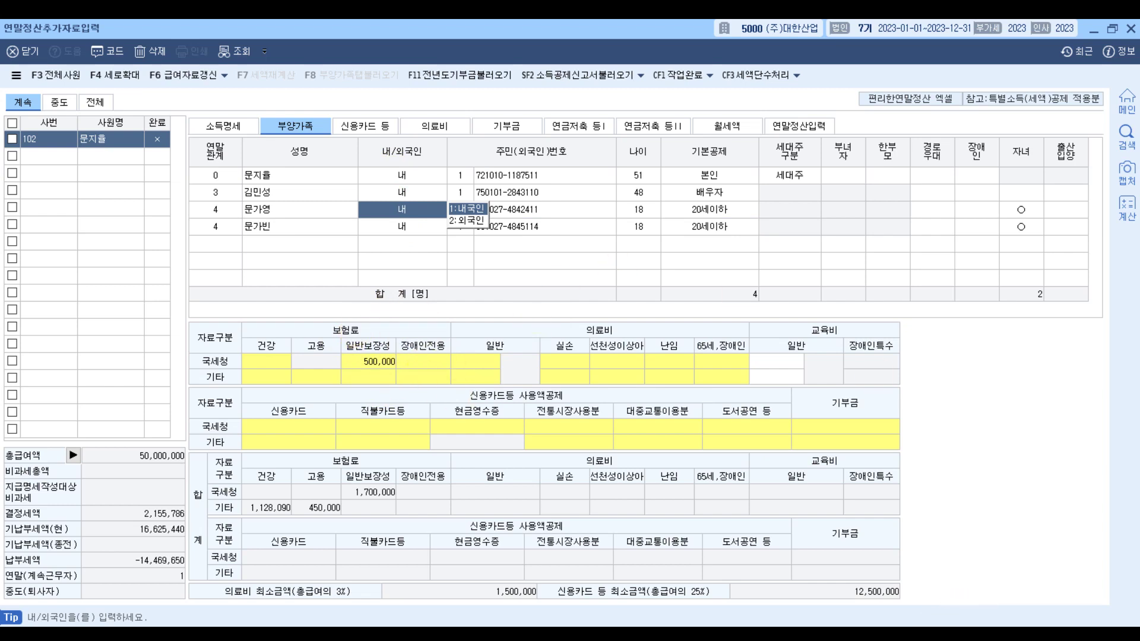
# Switch to the problem PDF in Edge and mark the 교육비 and 기부금 item headings with the pen
pyautogui.hotkey('alt', 'Tab')
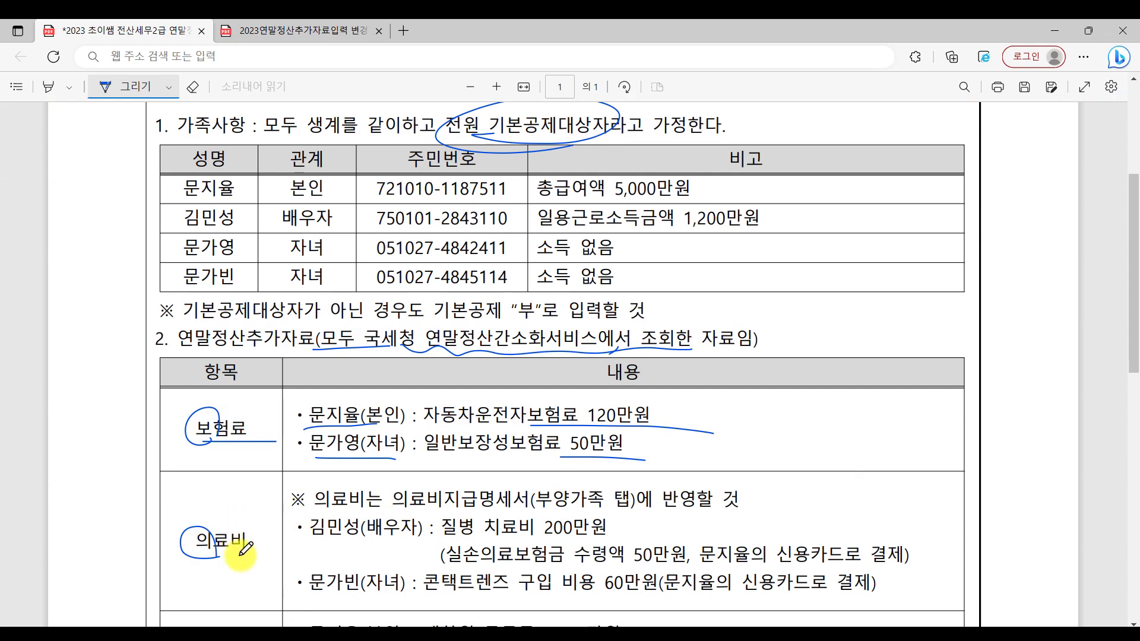
pyautogui.scroll(-3, 241, 552)
pyautogui.moveTo(218, 457); pyautogui.dragTo(270, 492)
pyautogui.scroll(-1, 247, 501)
pyautogui.moveTo(199, 485); pyautogui.dragTo(208, 521)
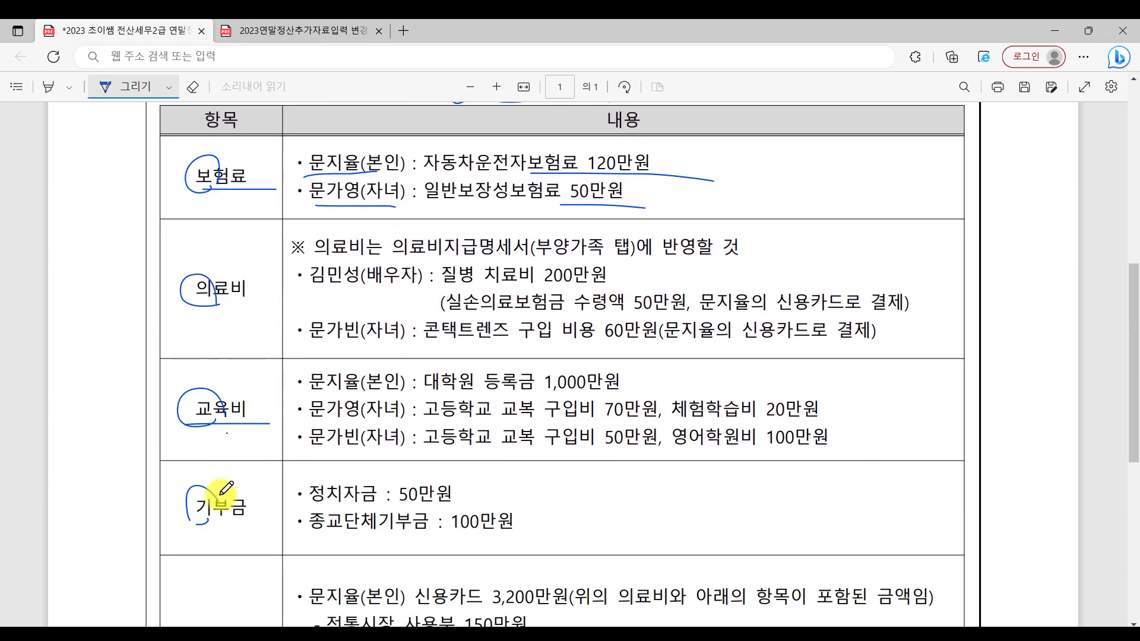
# Underline the 본인 and both 자녀 entries in the 교육비 section of the PDF and return to KcLep
pyautogui.moveTo(302, 394); pyautogui.dragTo(418, 393)
pyautogui.moveTo(303, 425); pyautogui.dragTo(439, 424)
pyautogui.moveTo(316, 449); pyautogui.dragTo(573, 463)
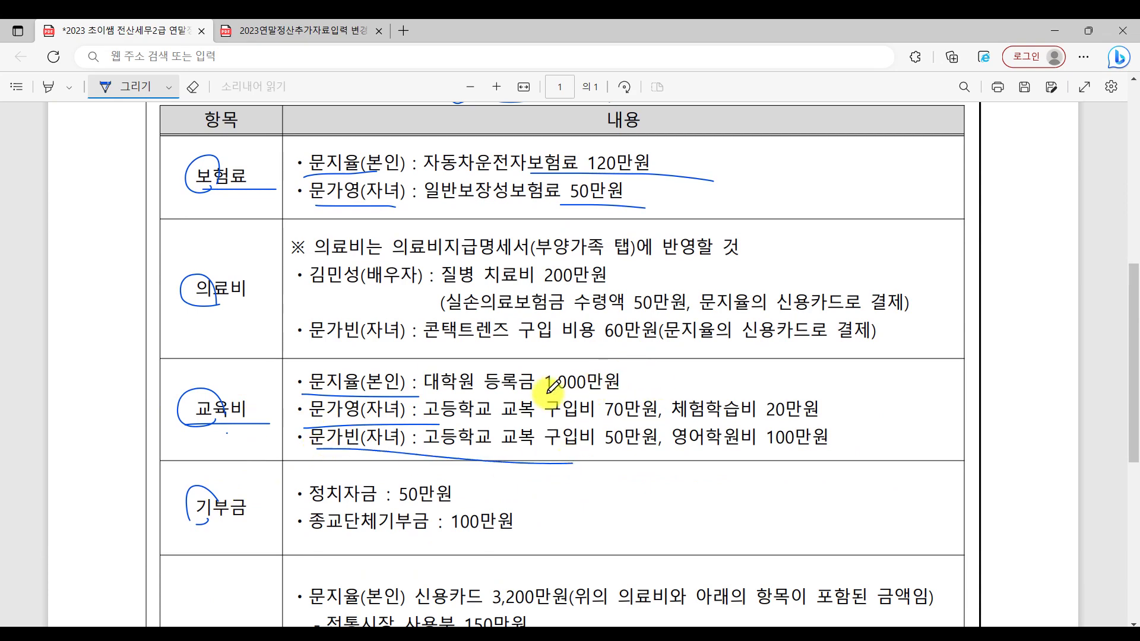
pyautogui.hotkey('alt', 'Tab')
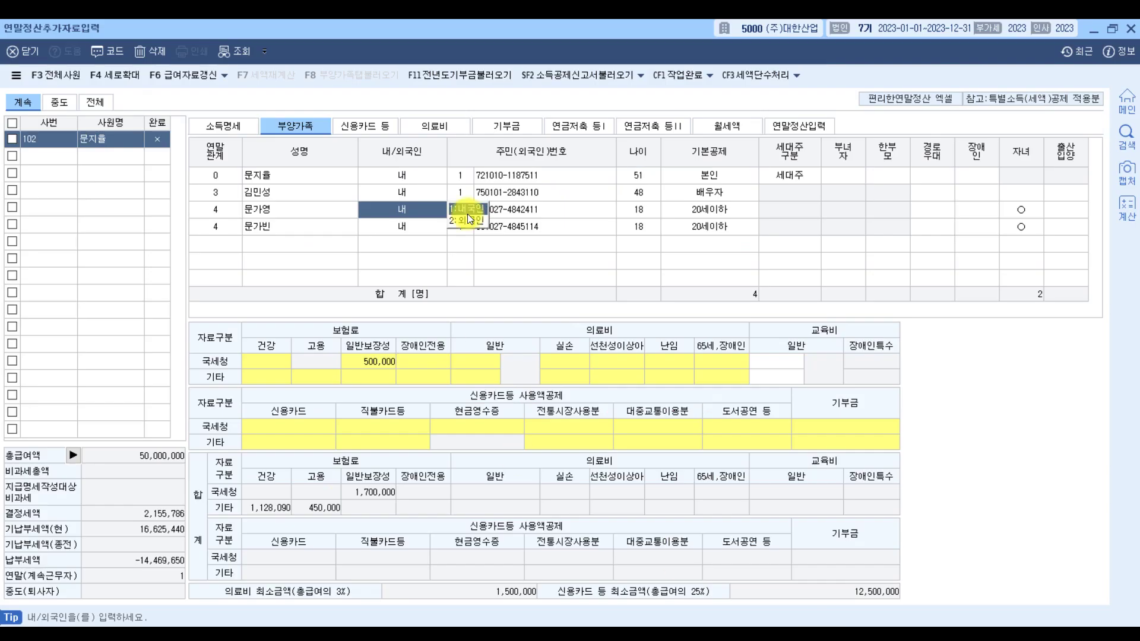
# Check the 본인 대학원 등록금 in the PDF and enter 10,000,000 as the 국세청 일반 교육비 for the 본인 row
pyautogui.click(772, 362)
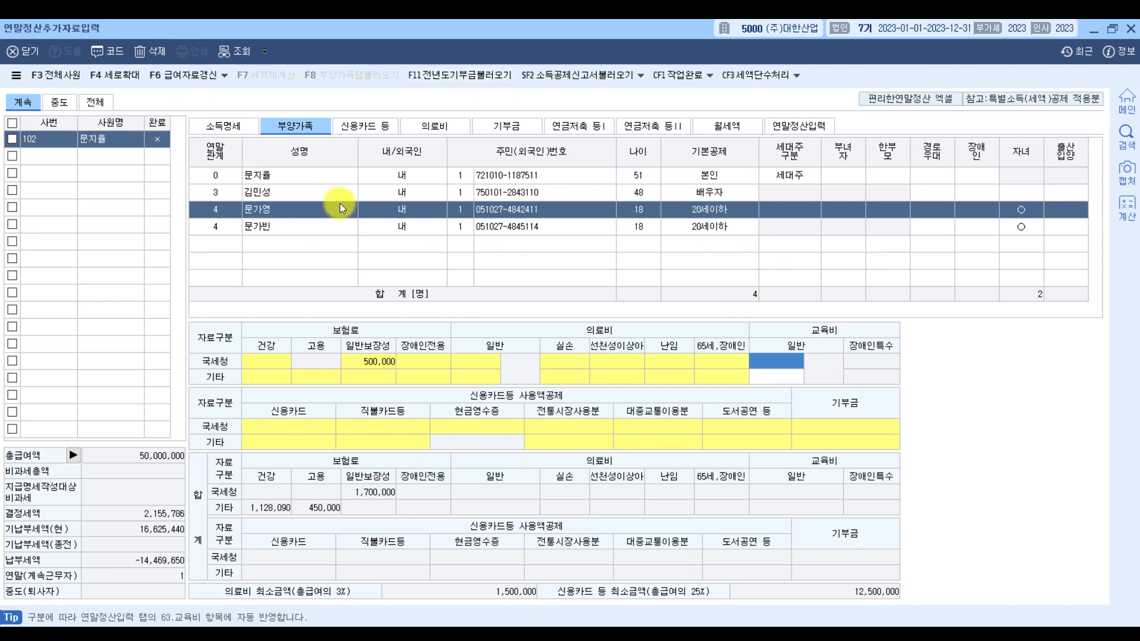
pyautogui.hotkey('alt', 'Tab')
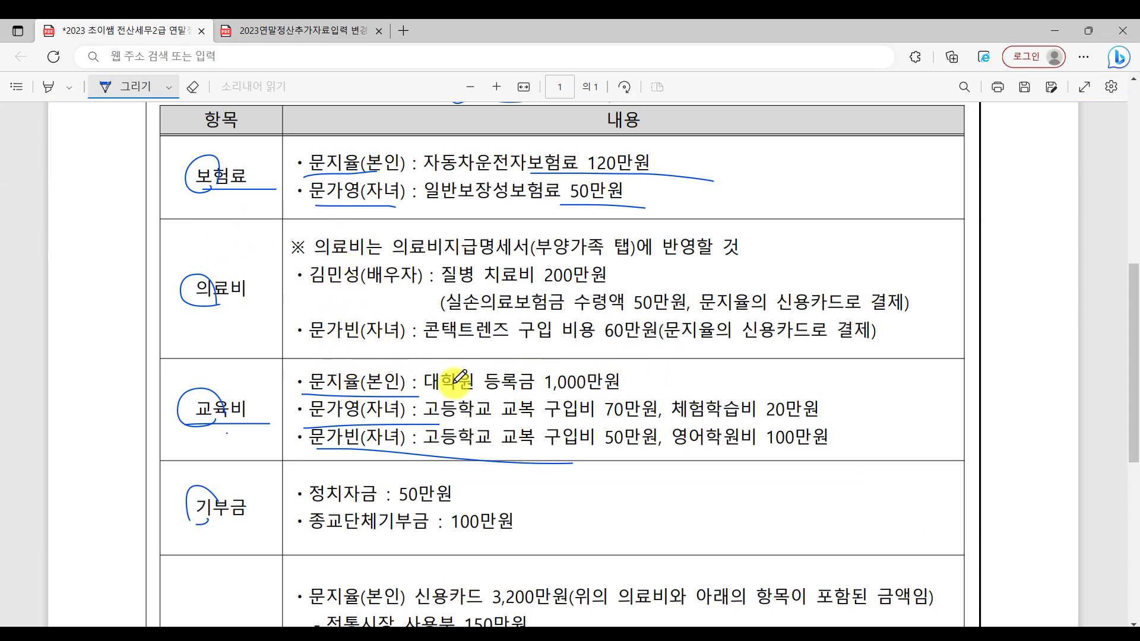
pyautogui.hotkey('alt', 'Tab')
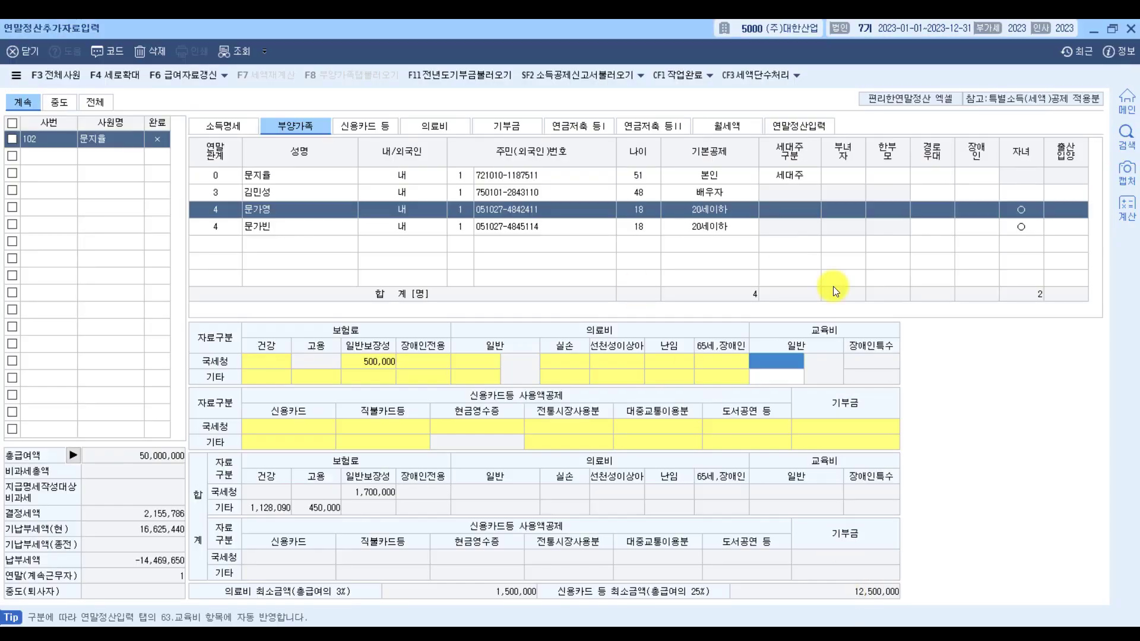
pyautogui.click(778, 361)
pyautogui.click(263, 173)
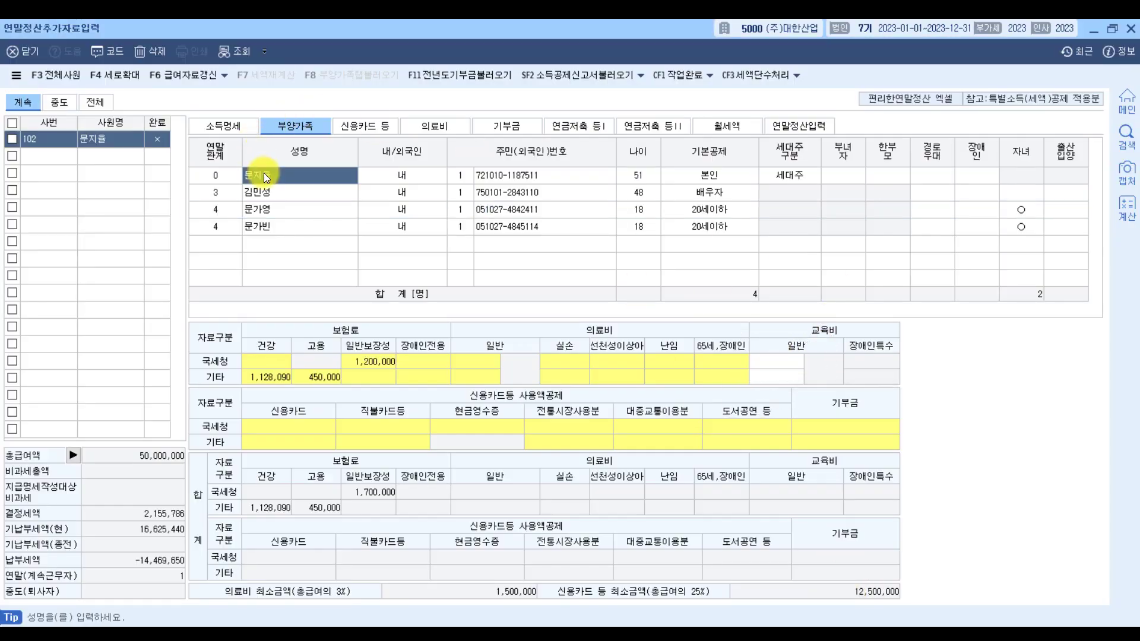
pyautogui.click(781, 361)
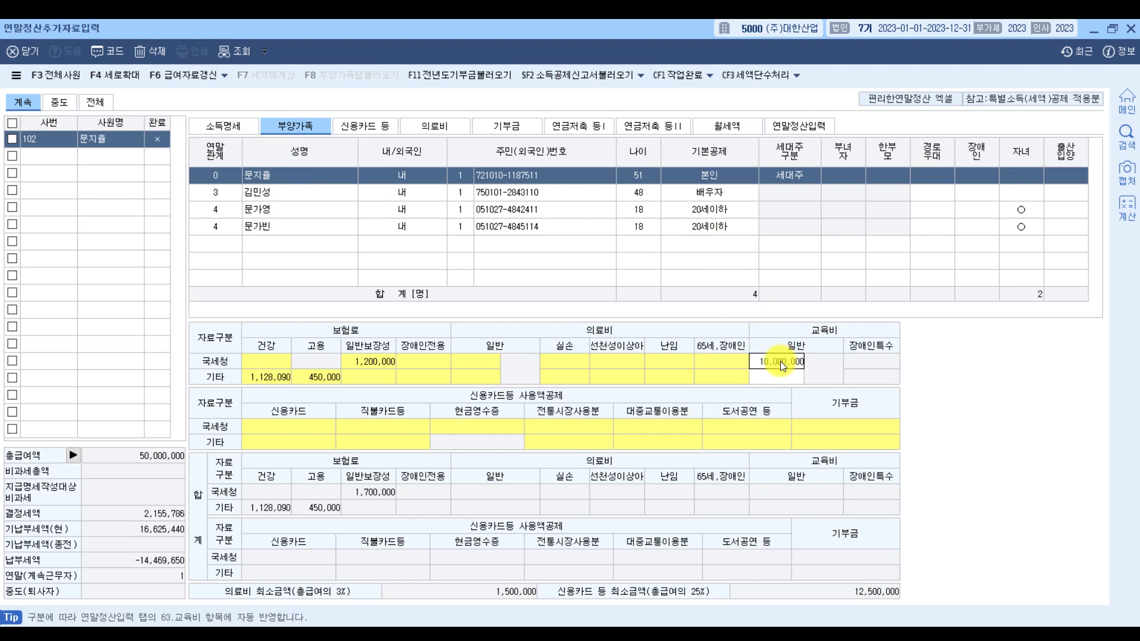
pyautogui.press('Return')
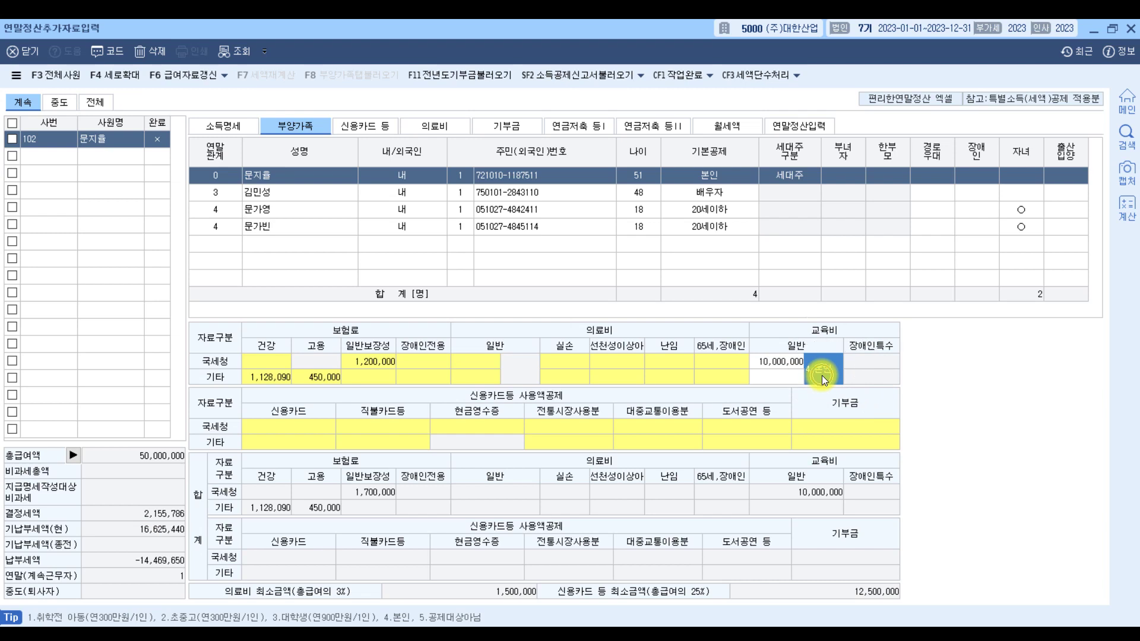
# Review the 교육비 category options and accept 4.본인 for the 본인 row
pyautogui.press('ctrl')
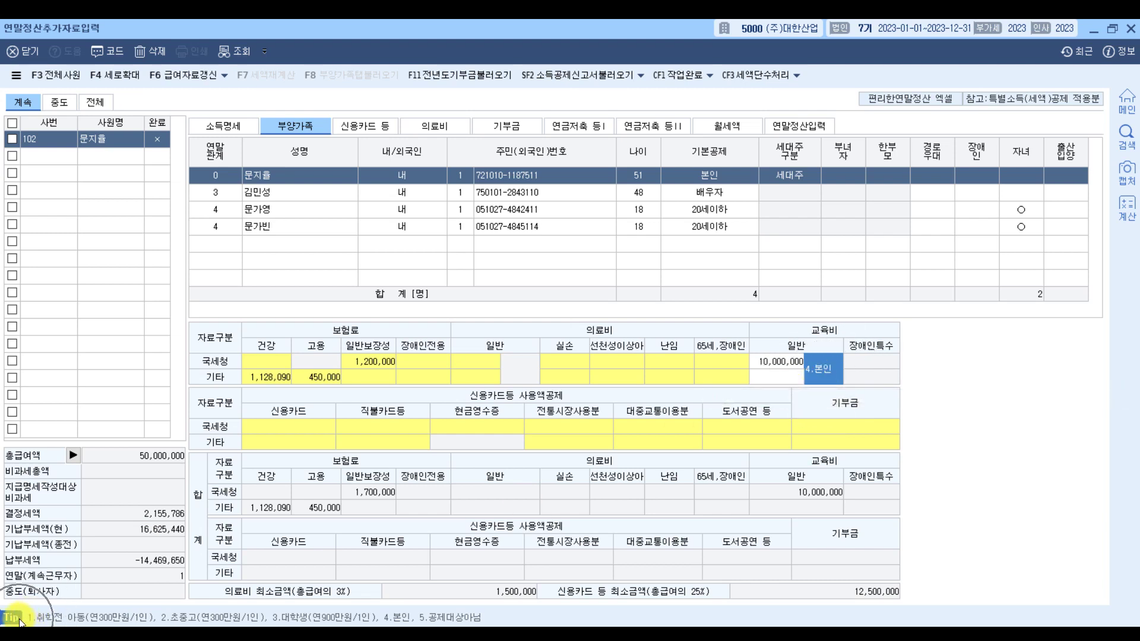
pyautogui.press('ctrl')
pyautogui.press('ctrl')
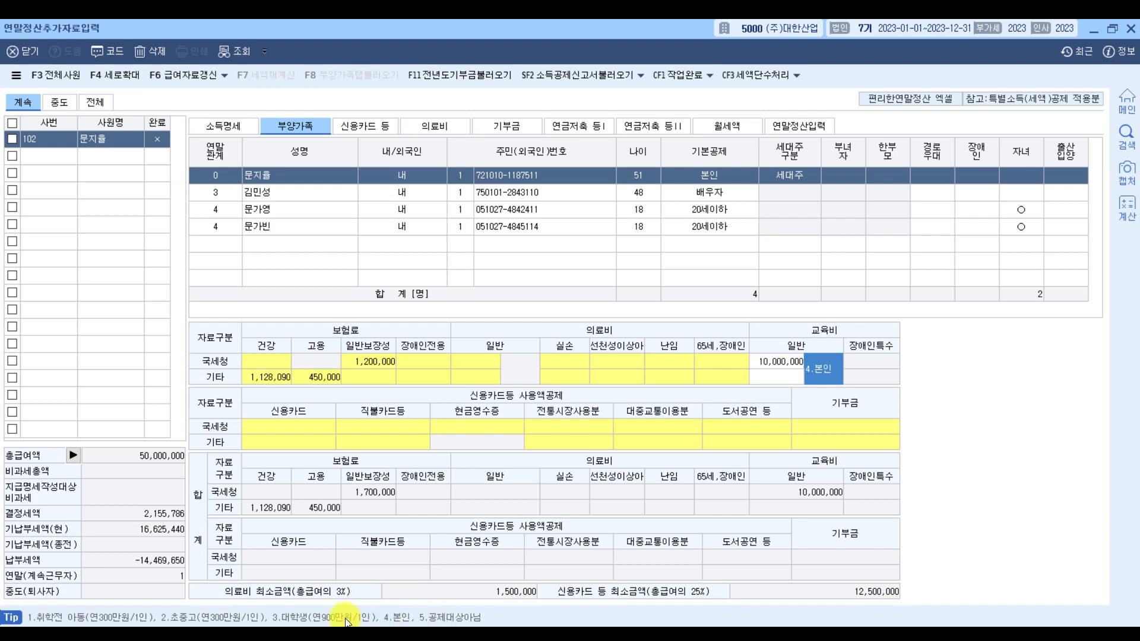
pyautogui.press('ctrl')
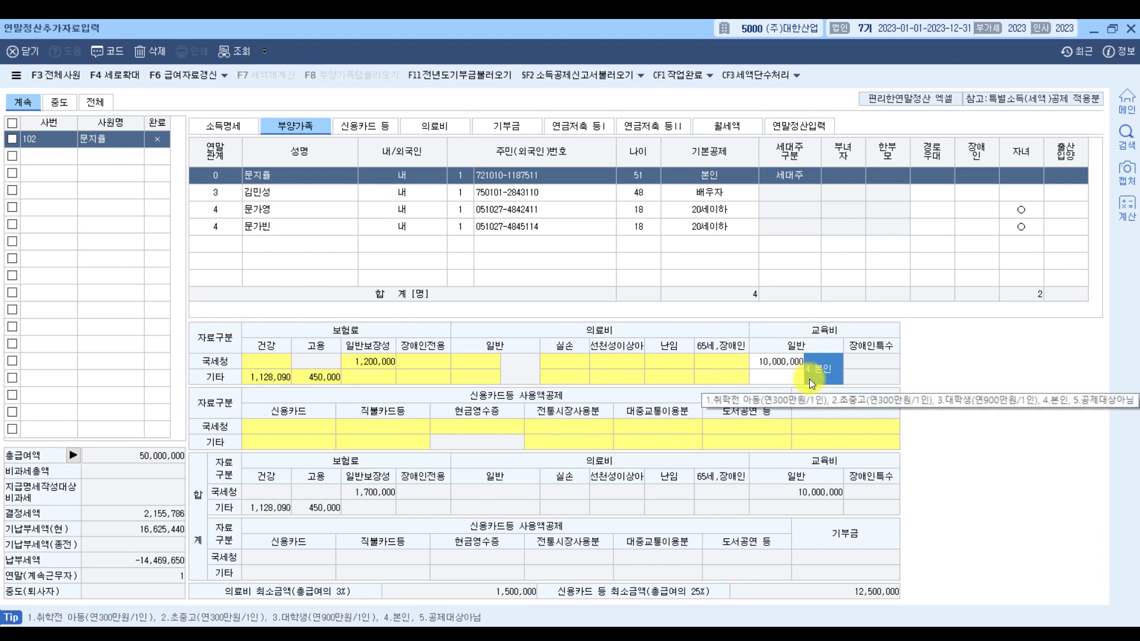
pyautogui.press('Return')
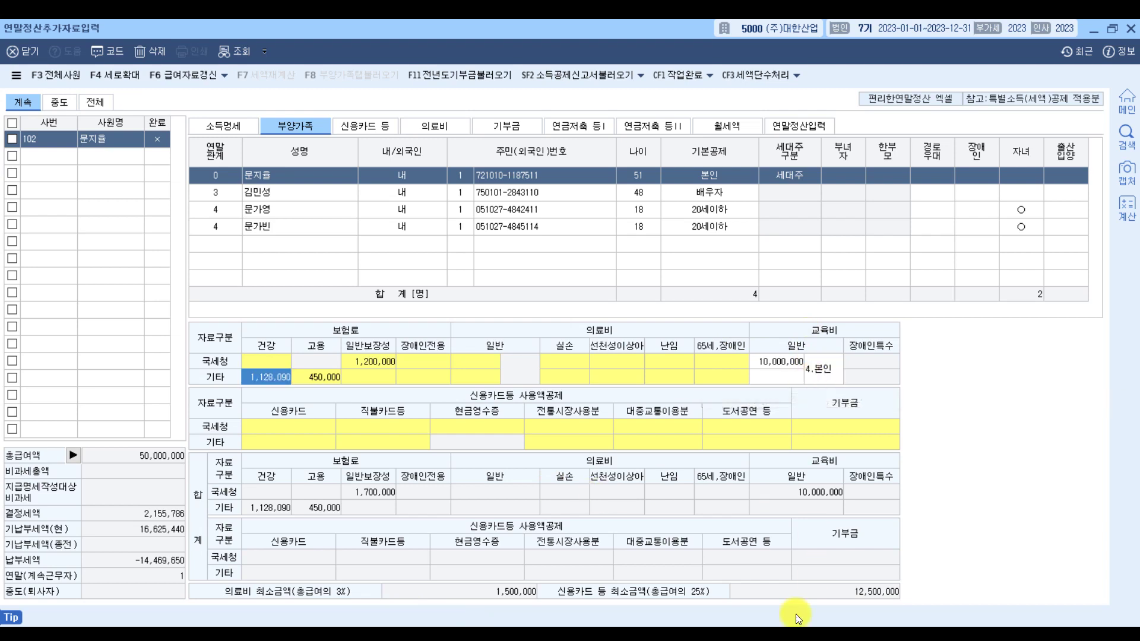
# In the PDF in Edge, underline the first 자녀's 교복 구입비 70만원, cross it out and write 50 above it
pyautogui.hotkey('alt', 'Tab')
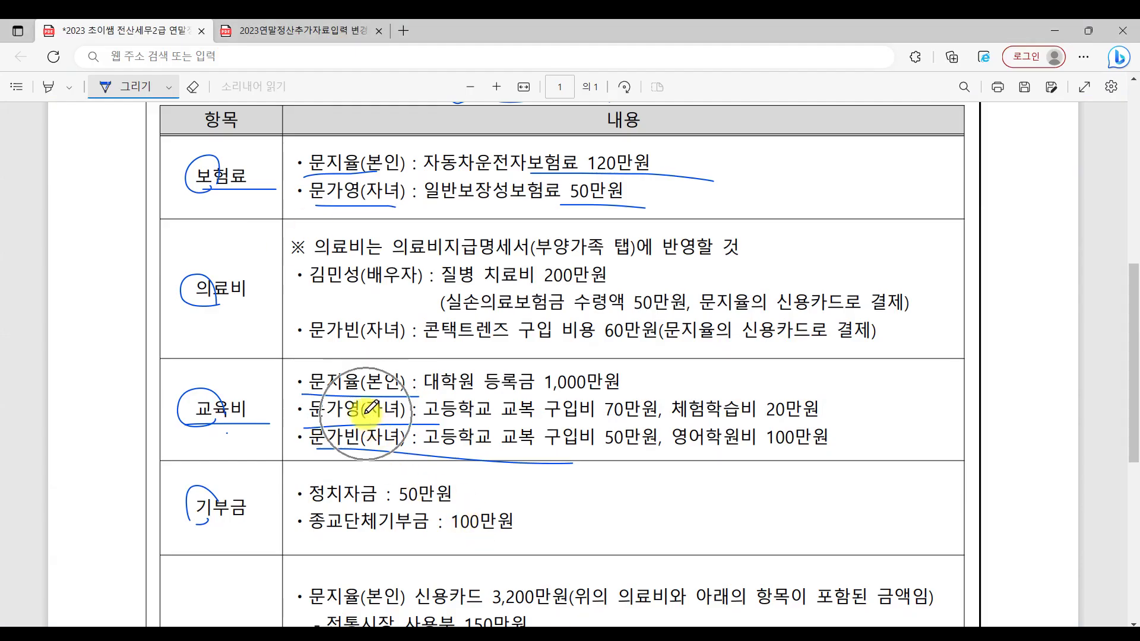
pyautogui.moveTo(496, 422); pyautogui.dragTo(653, 422)
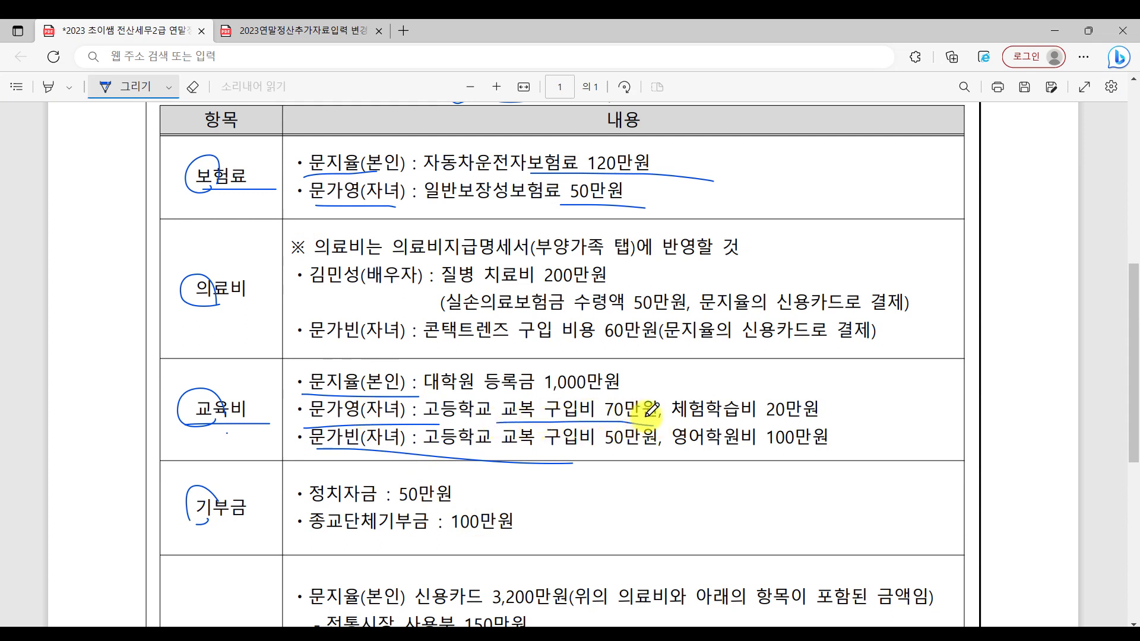
pyautogui.moveTo(551, 414)
pyautogui.mouseDown()
pyautogui.moveTo(587, 377)
pyautogui.moveTo(608, 414)
pyautogui.mouseUp()
pyautogui.moveTo(640, 356)
pyautogui.mouseDown()
pyautogui.moveTo(654, 385)
pyautogui.moveTo(668, 366)
pyautogui.mouseUp()
# Underline 체험학습비 20만원, write "+ 20" beside the 50, mark the 자녀's 고등학교 text, and return to KcLep
pyautogui.moveTo(686, 424); pyautogui.dragTo(847, 408)
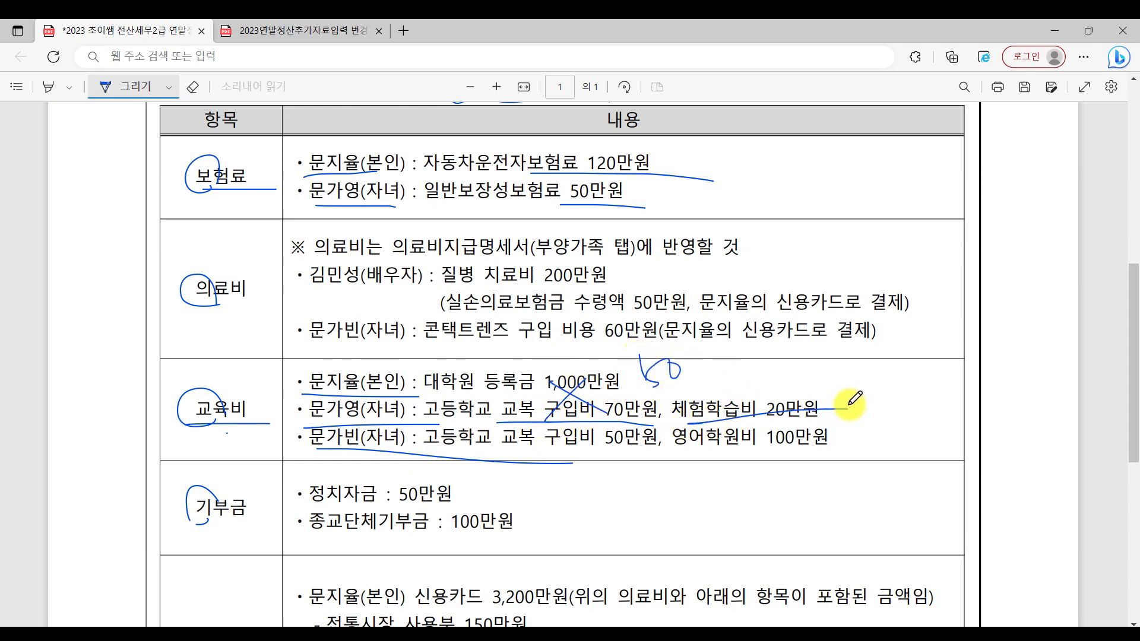
pyautogui.moveTo(759, 382); pyautogui.dragTo(797, 376)
pyautogui.moveTo(712, 363); pyautogui.dragTo(726, 395)
pyautogui.moveTo(700, 388); pyautogui.dragTo(730, 385)
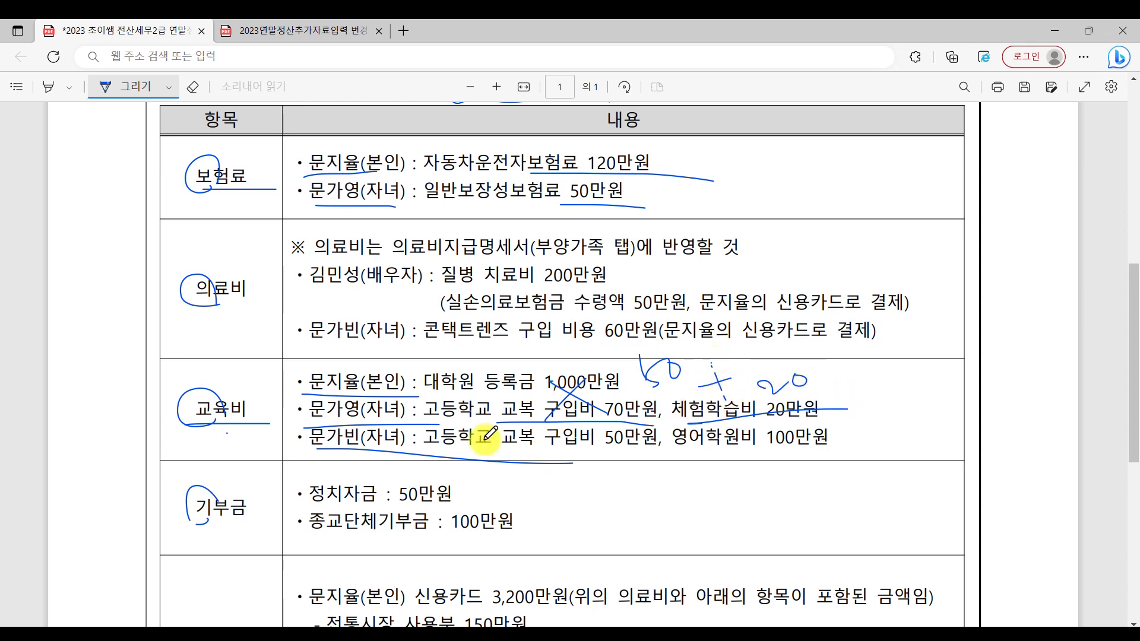
pyautogui.moveTo(395, 416); pyautogui.dragTo(467, 405)
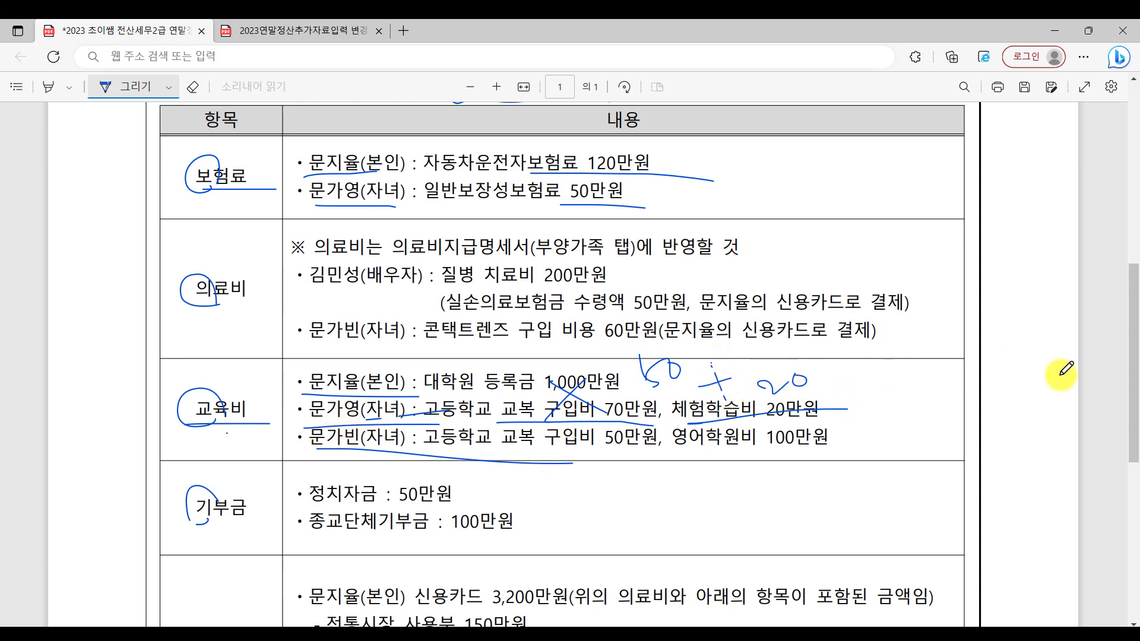
pyautogui.click(938, 618)
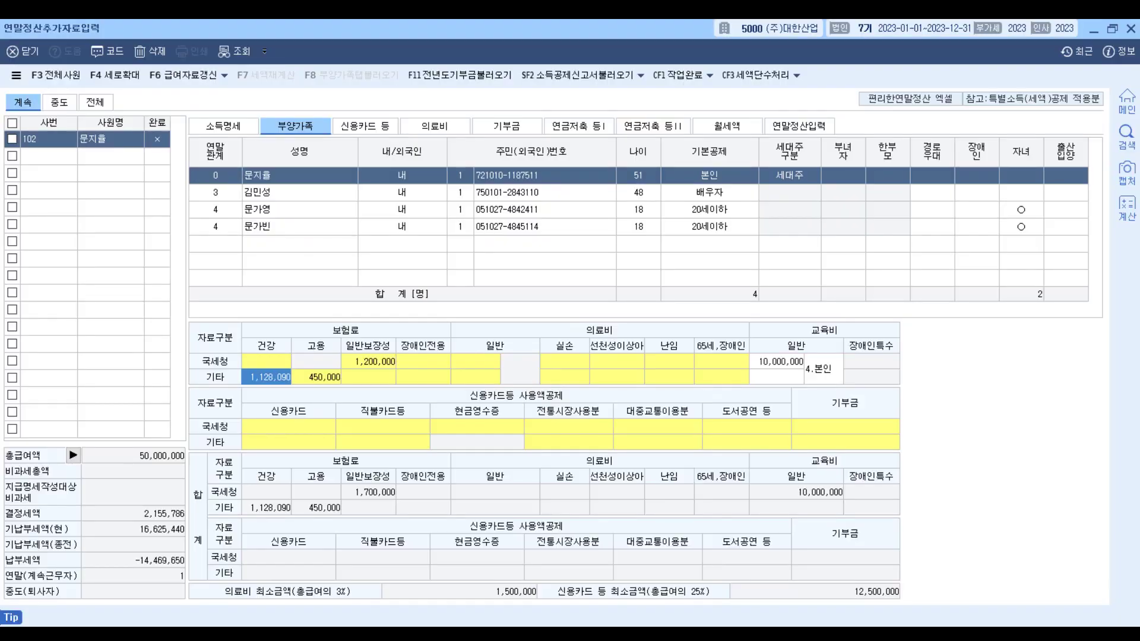
# For the first 자녀 row, enter 700,000 as the 국세청 일반 교육비 and set its category to 2.초중고
pyautogui.click(260, 211)
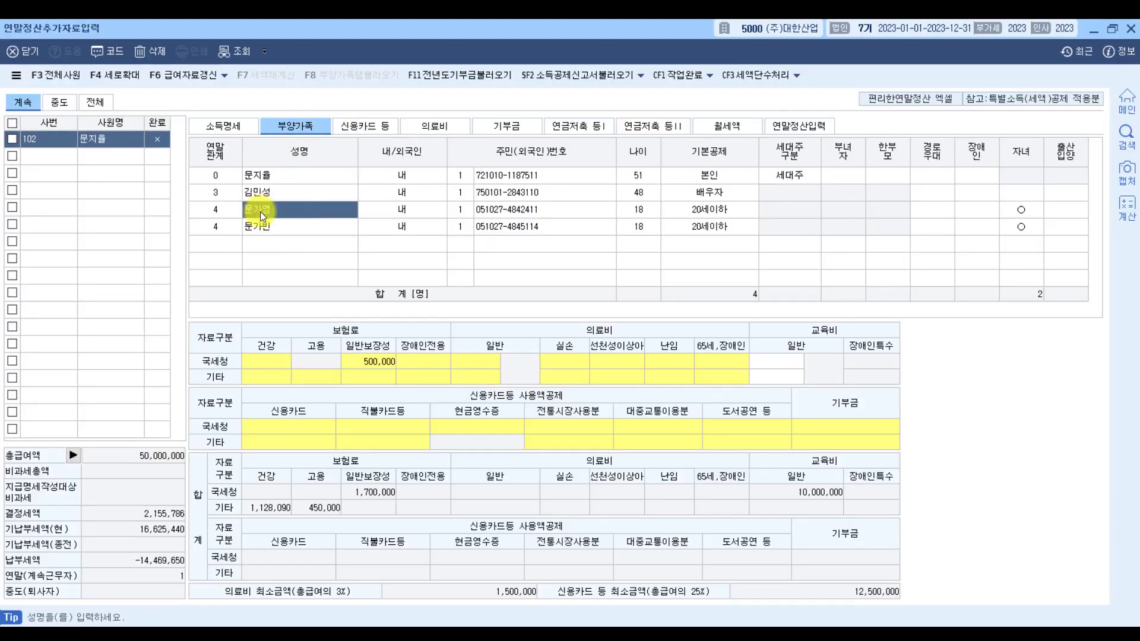
pyautogui.click(796, 363)
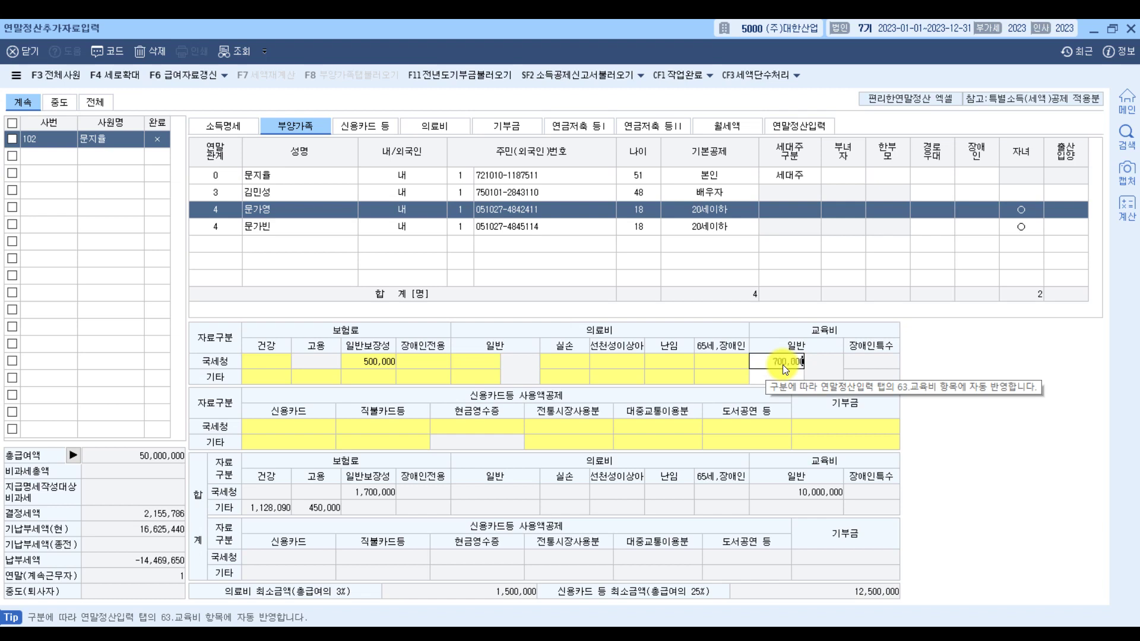
pyautogui.press('Return')
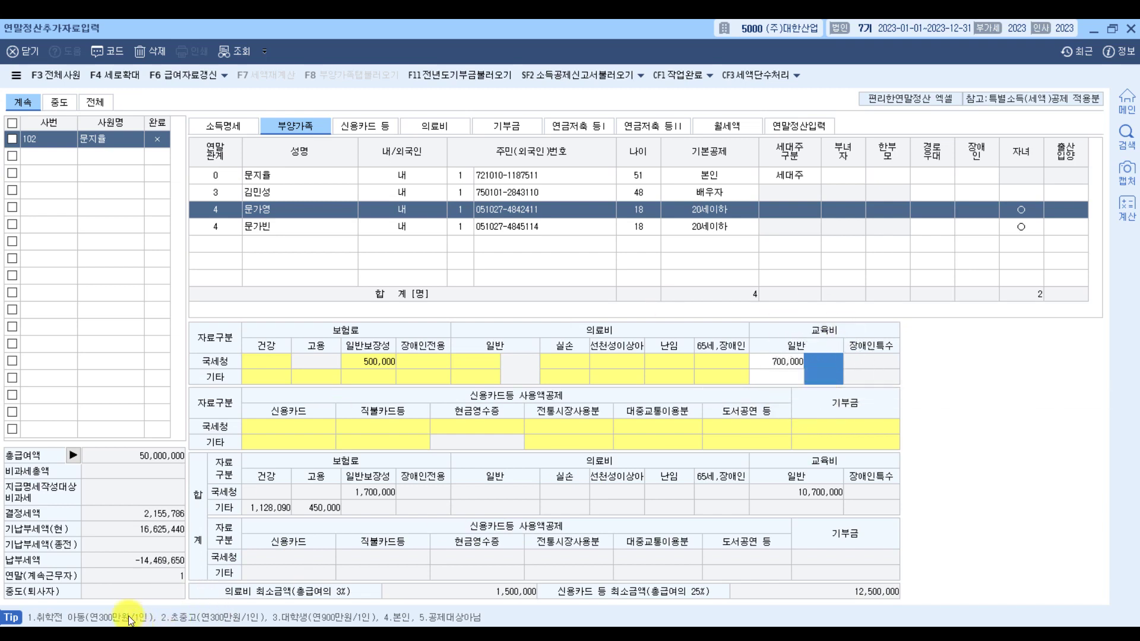
pyautogui.click(807, 127)
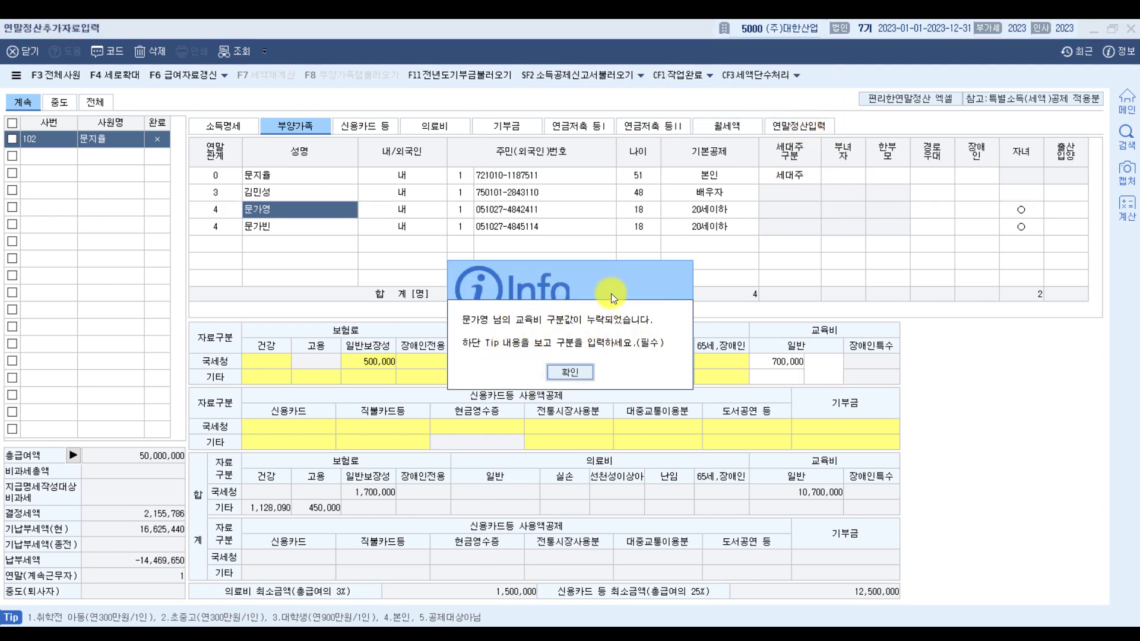
pyautogui.click(584, 371)
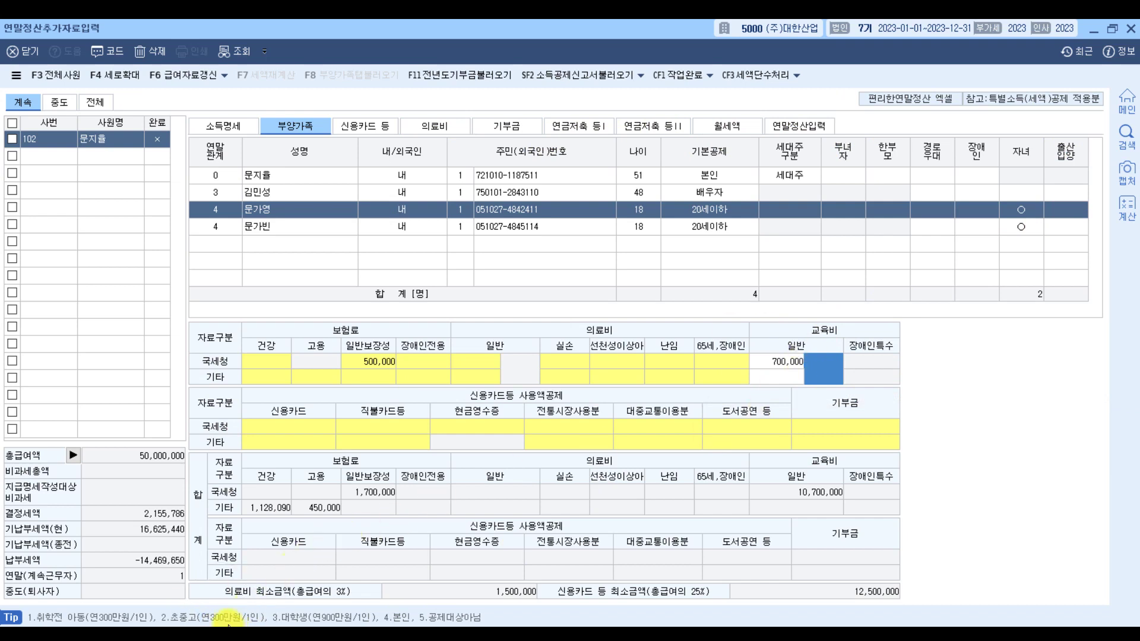
pyautogui.write('2')
pyautogui.press('Return')
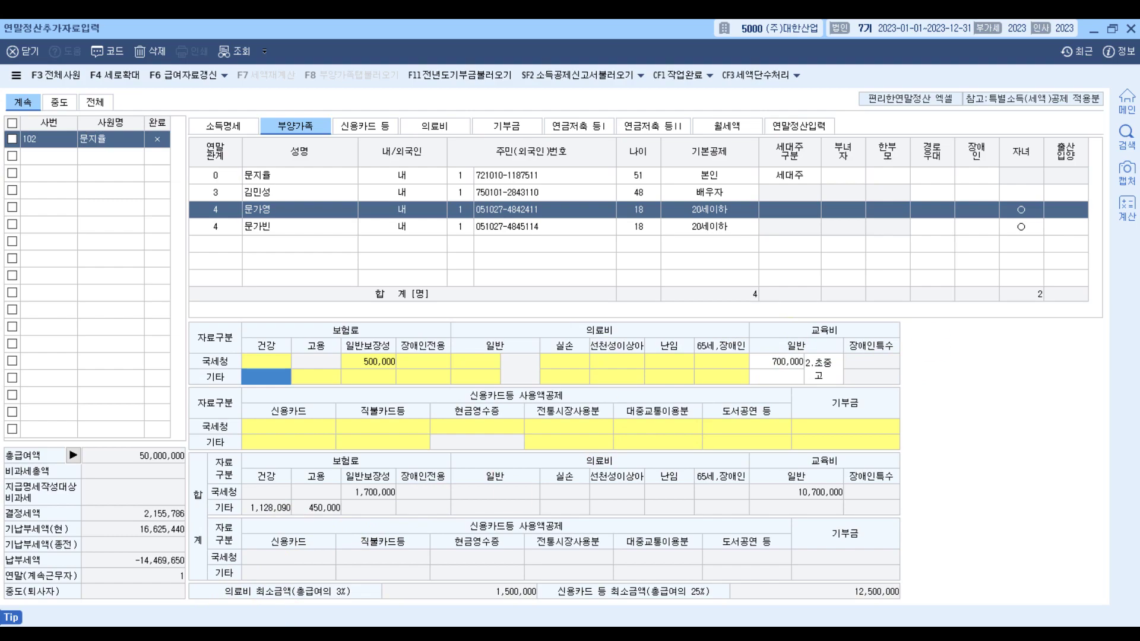
# In the PDF in Edge, underline the second 자녀's 교복 구입비 50만원, cross out 영어학원비 100만원, and return to KcLep
pyautogui.hotkey('alt', 'Tab')
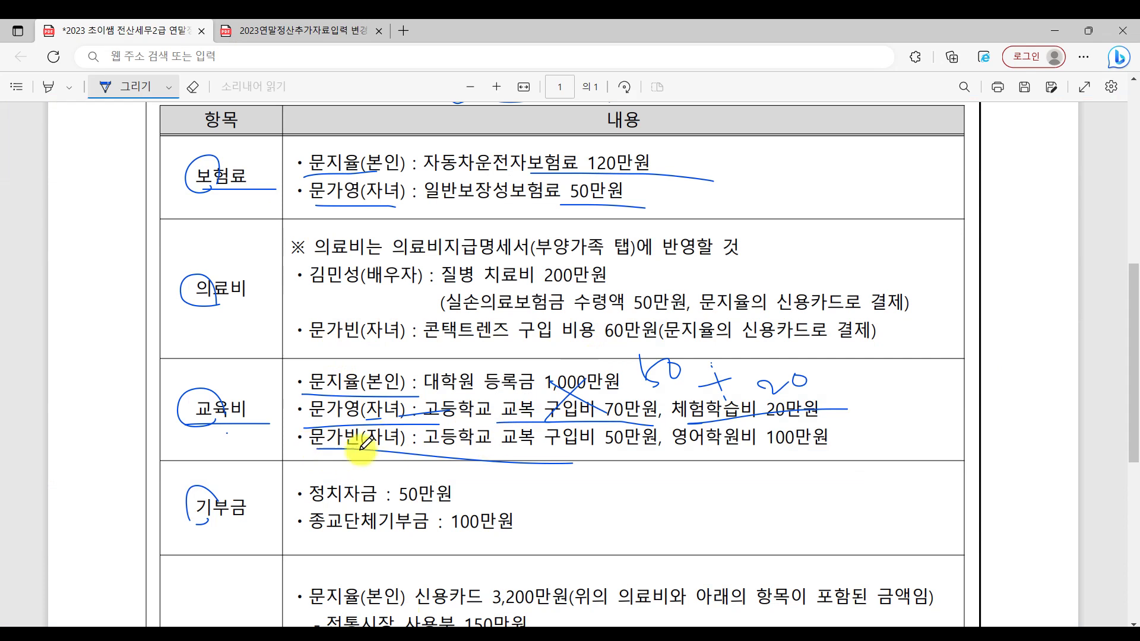
pyautogui.moveTo(554, 445); pyautogui.dragTo(697, 447)
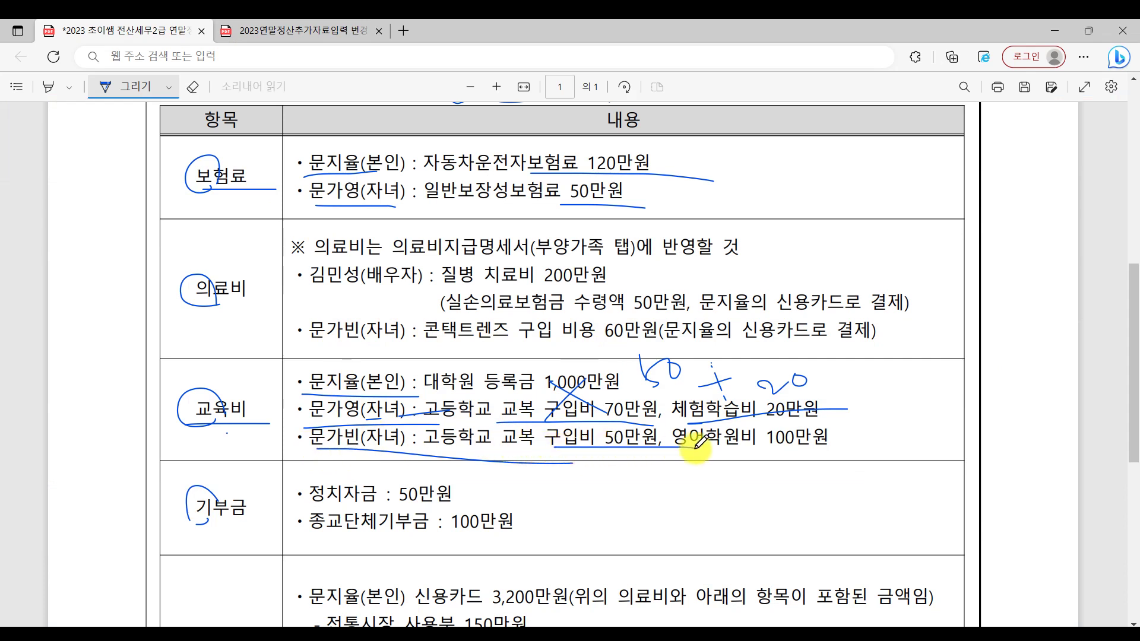
pyautogui.moveTo(799, 415); pyautogui.dragTo(755, 452)
pyautogui.moveTo(764, 408); pyautogui.dragTo(833, 468)
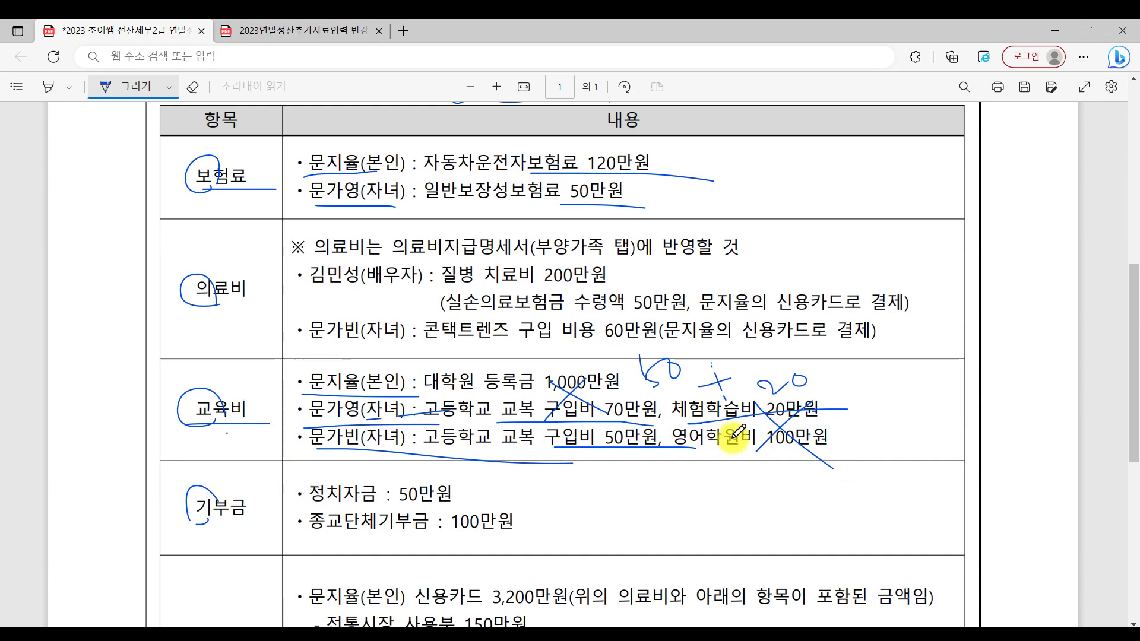
pyautogui.hotkey('alt', 'Tab')
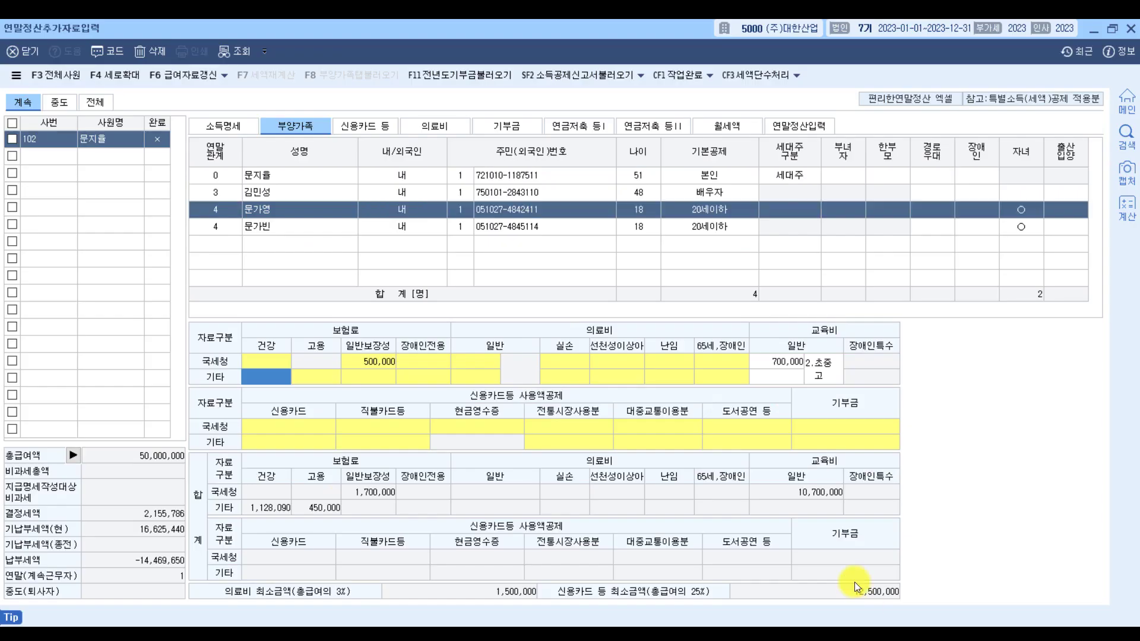
# For the second 자녀 row, enter 500,000 as the 국세청 일반 교육비 with category 2.초중고
pyautogui.click(291, 228)
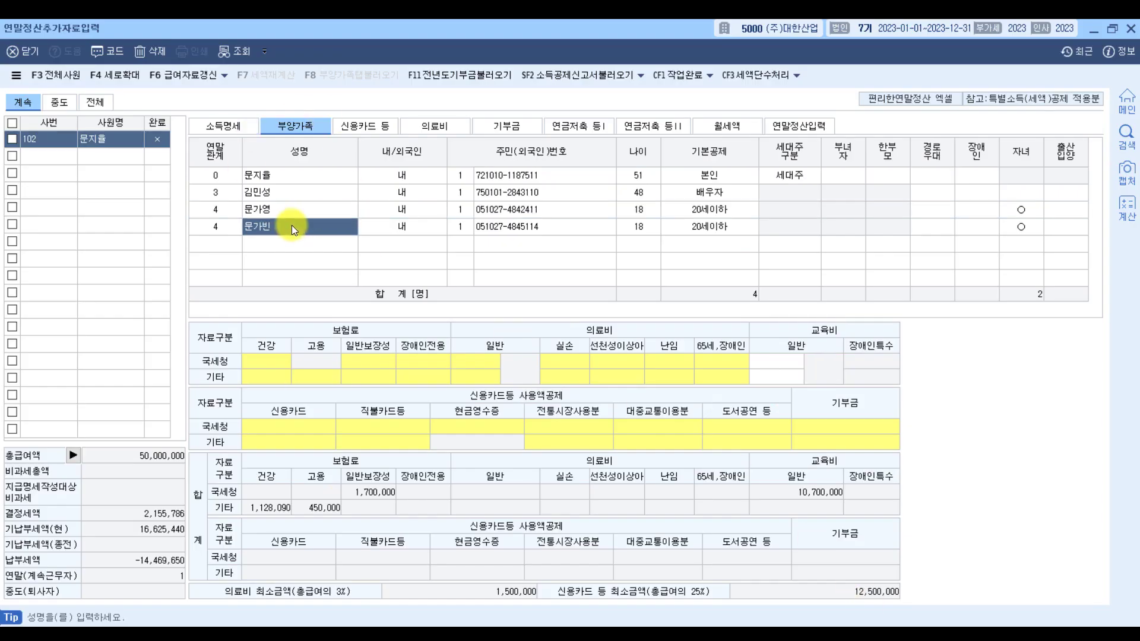
pyautogui.click(784, 356)
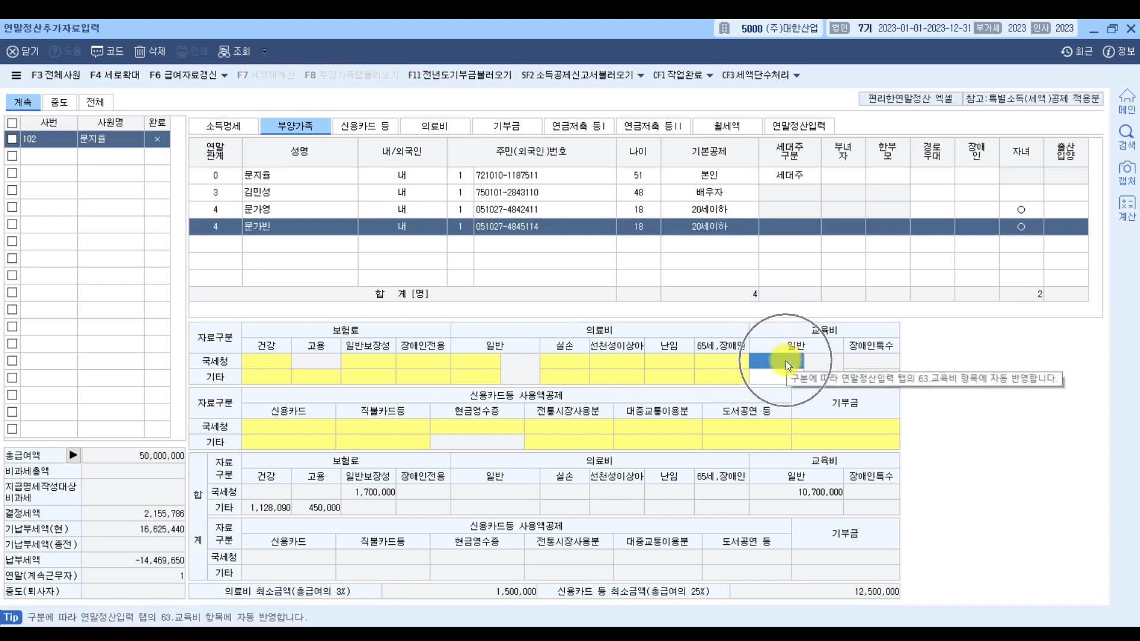
pyautogui.write('500,000')
pyautogui.press('Return')
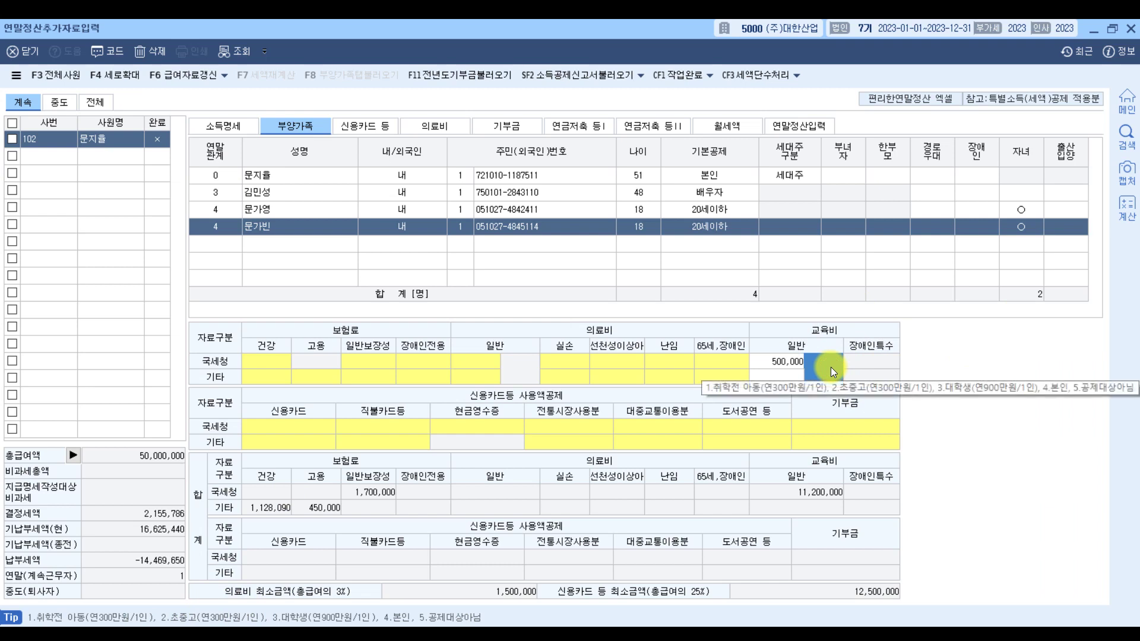
pyautogui.write('2')
pyautogui.press('Return')
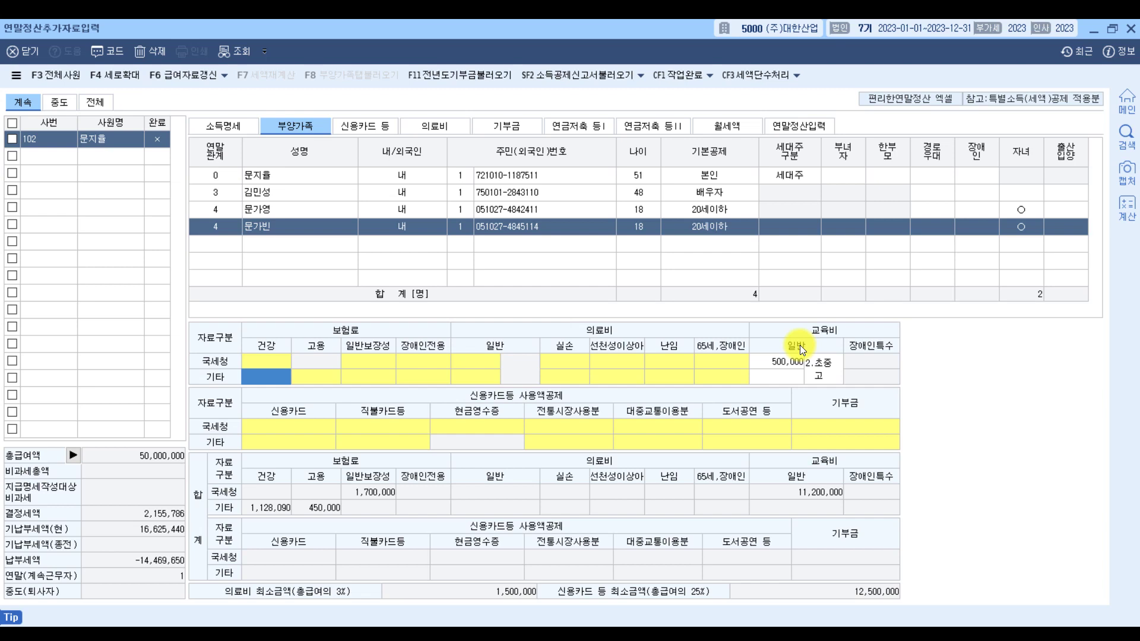
# Compare the 본인 row's 부양가족 entries with the 61.보장성보험 and 63.교육비 items in 연말정산입력
pyautogui.click(288, 176)
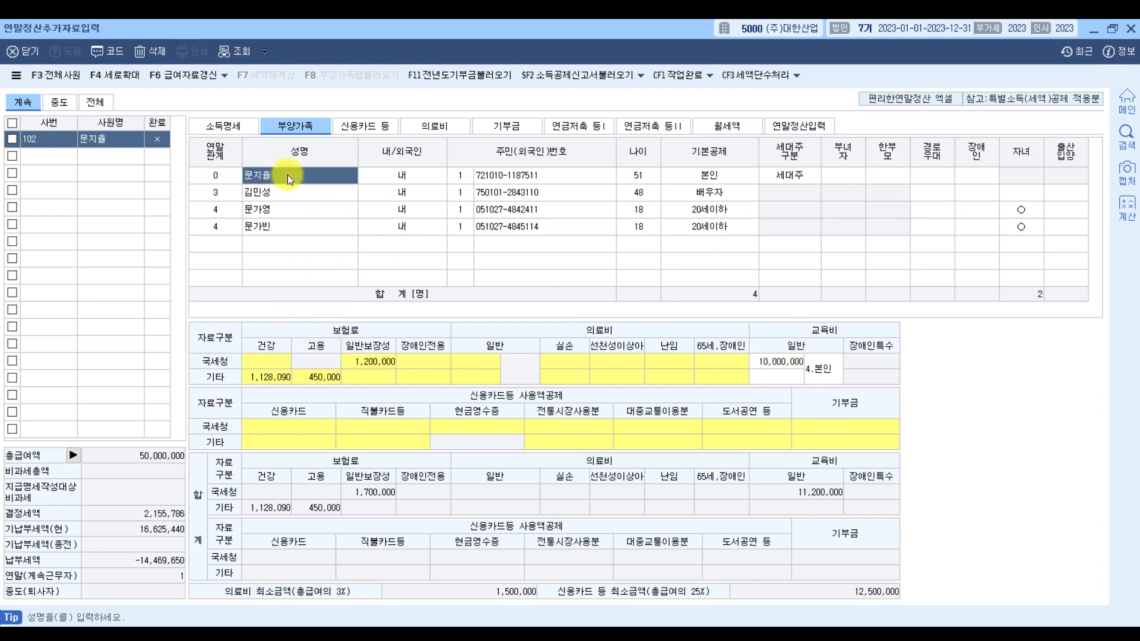
pyautogui.click(801, 127)
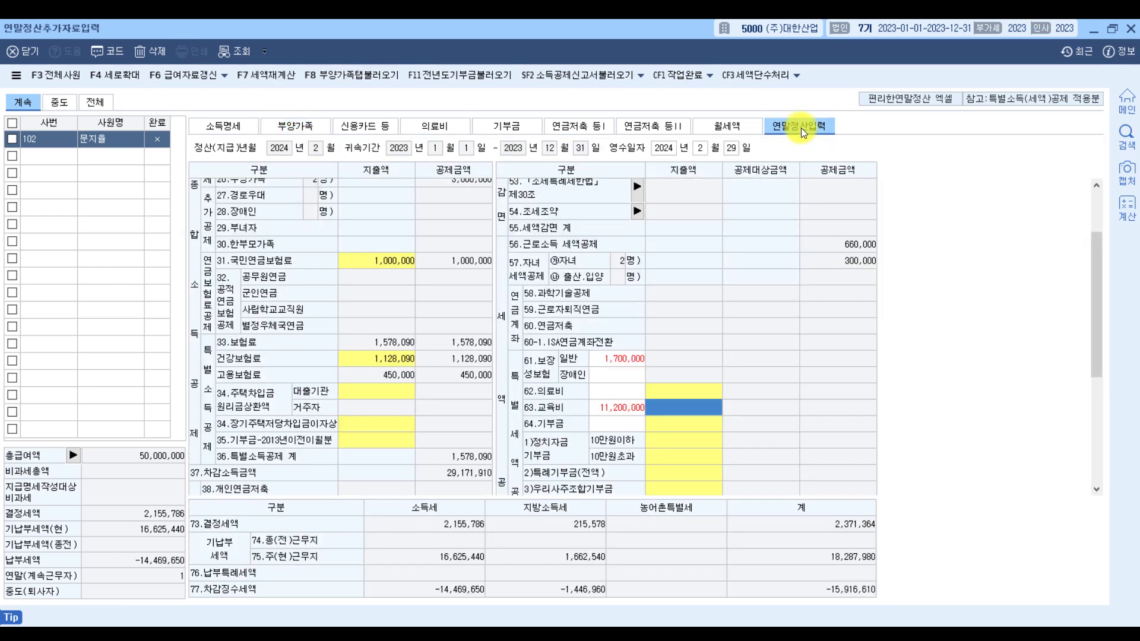
pyautogui.click(622, 358)
pyautogui.click(624, 411)
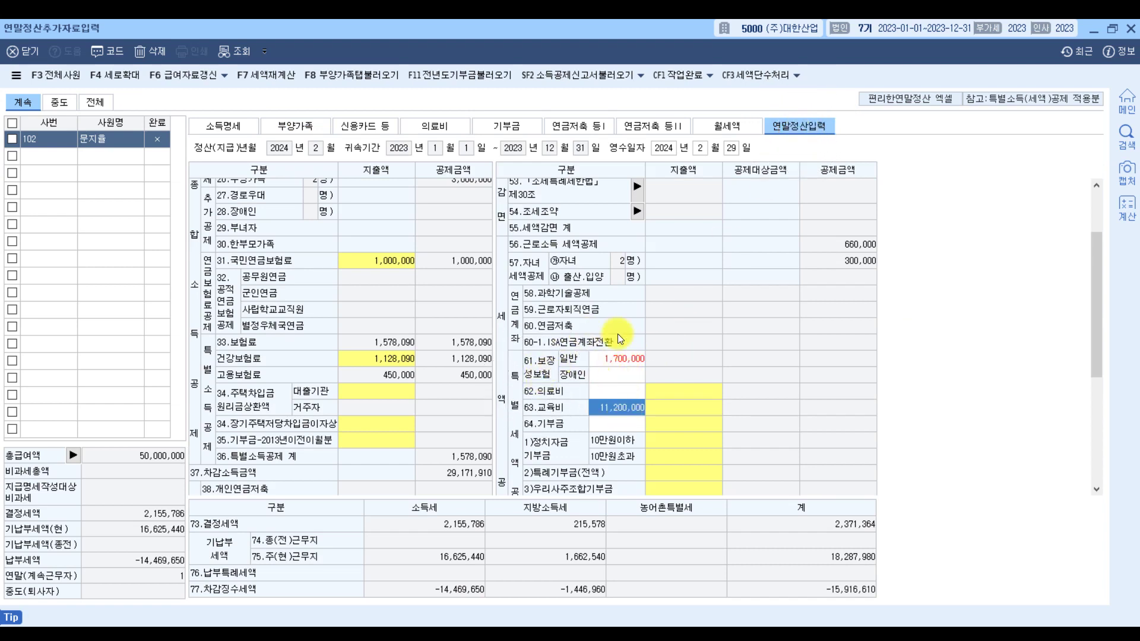
pyautogui.scroll(-3, 692, 446)
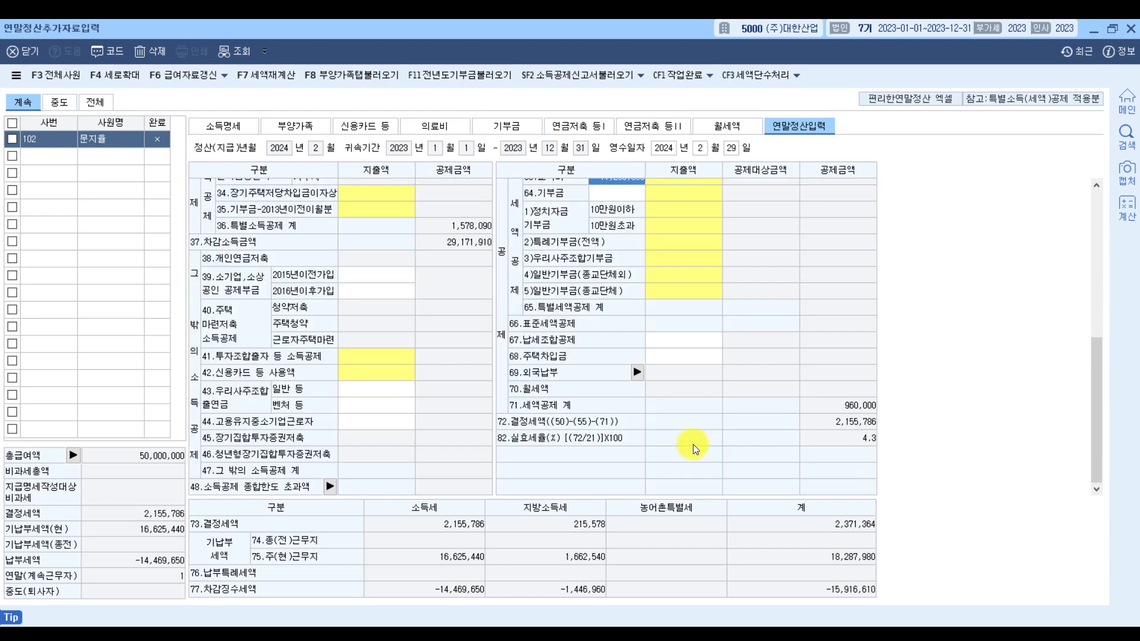
pyautogui.scroll(5, 692, 444)
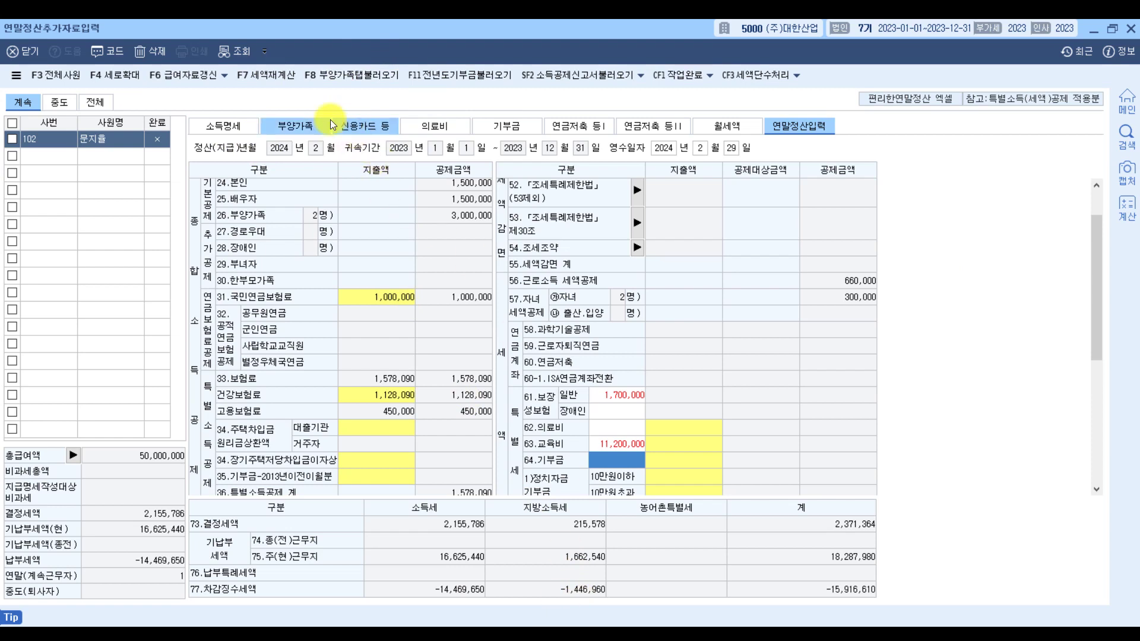
pyautogui.click(308, 127)
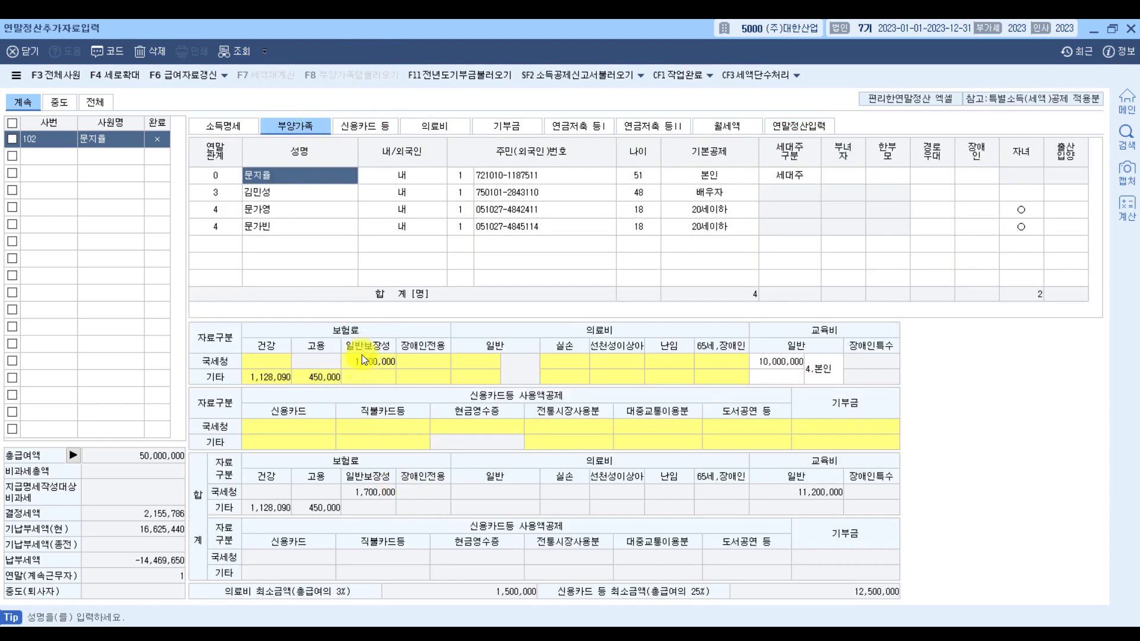
pyautogui.click(796, 127)
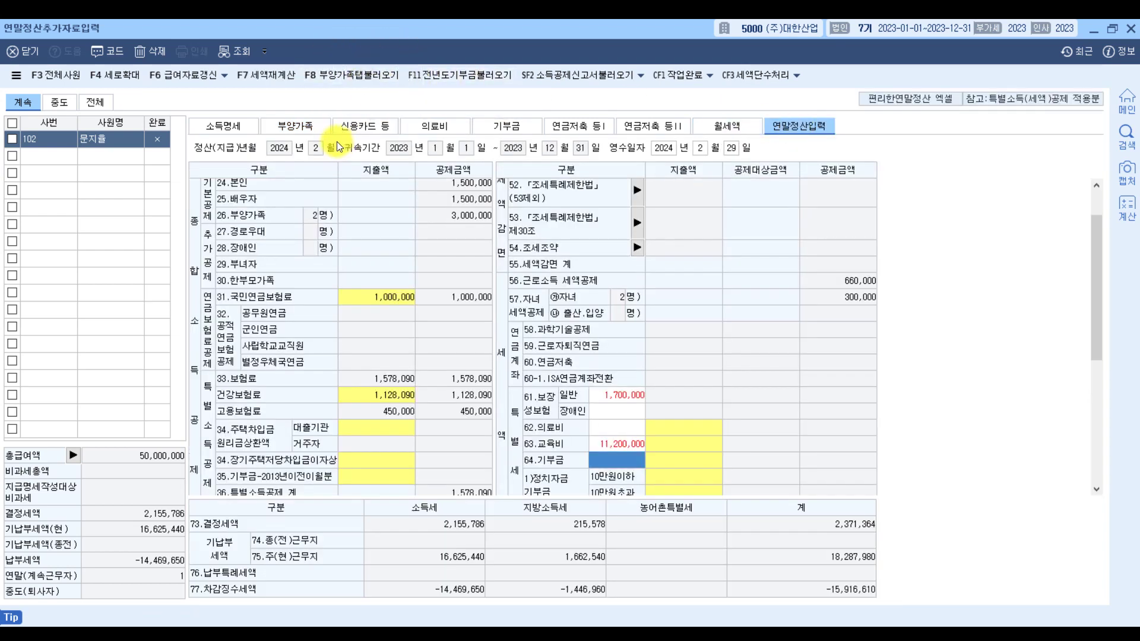
pyautogui.click(308, 125)
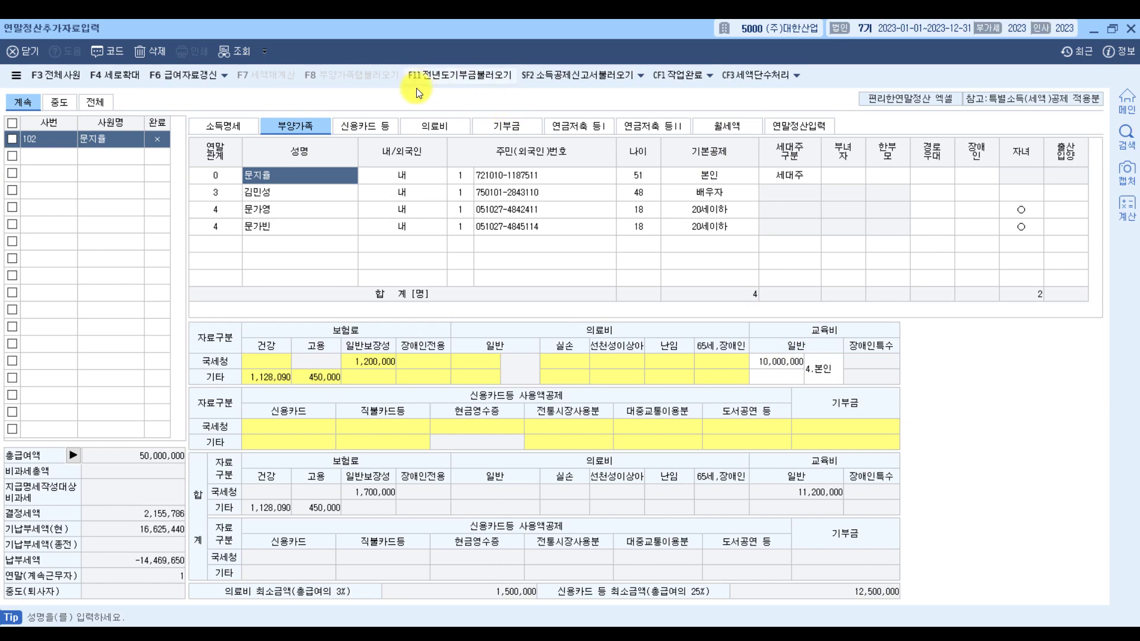
# Load the 부양가족 data into the 연말정산입력 expense items, including 보장성보험 and 교육비, with 부양가족탭불러오기
pyautogui.click(797, 129)
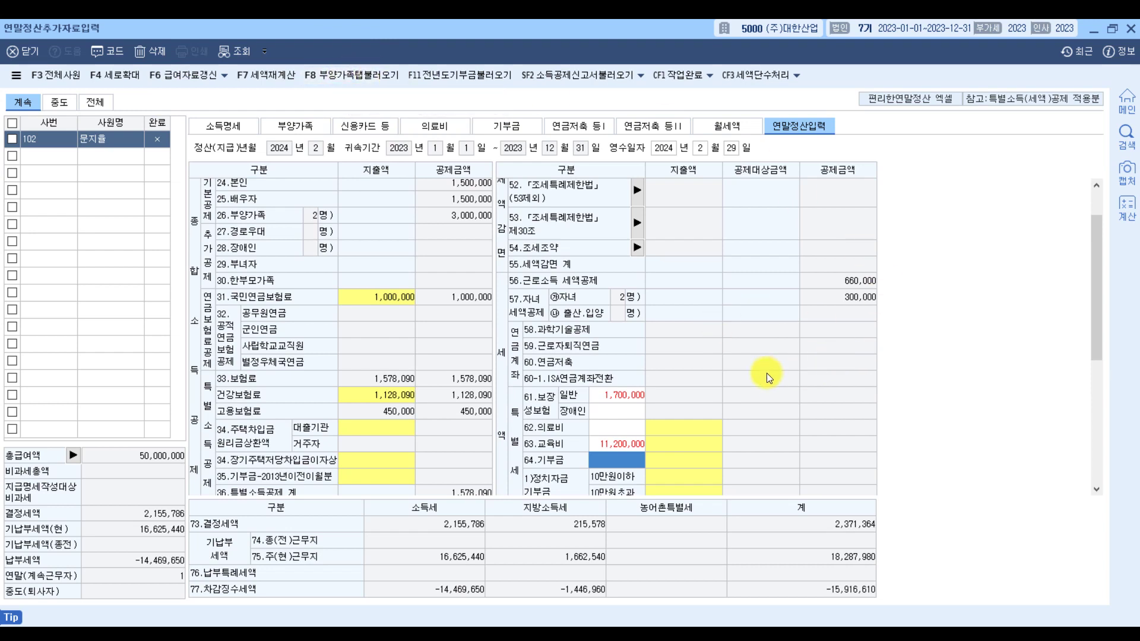
pyautogui.click(624, 398)
pyautogui.click(555, 403)
pyautogui.click(547, 454)
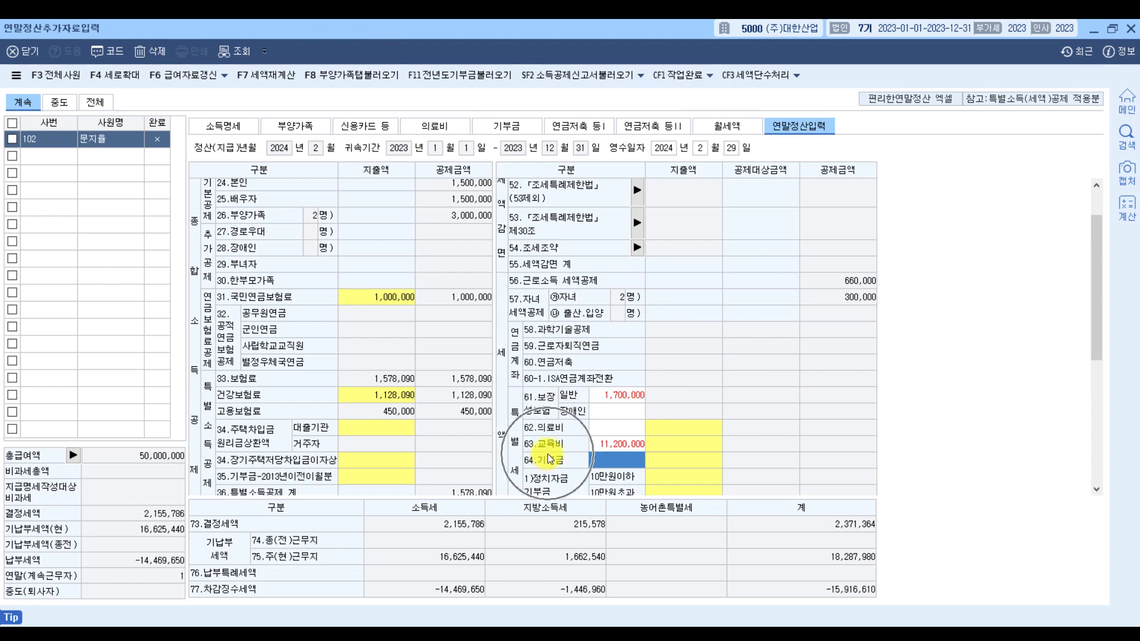
pyautogui.click(349, 75)
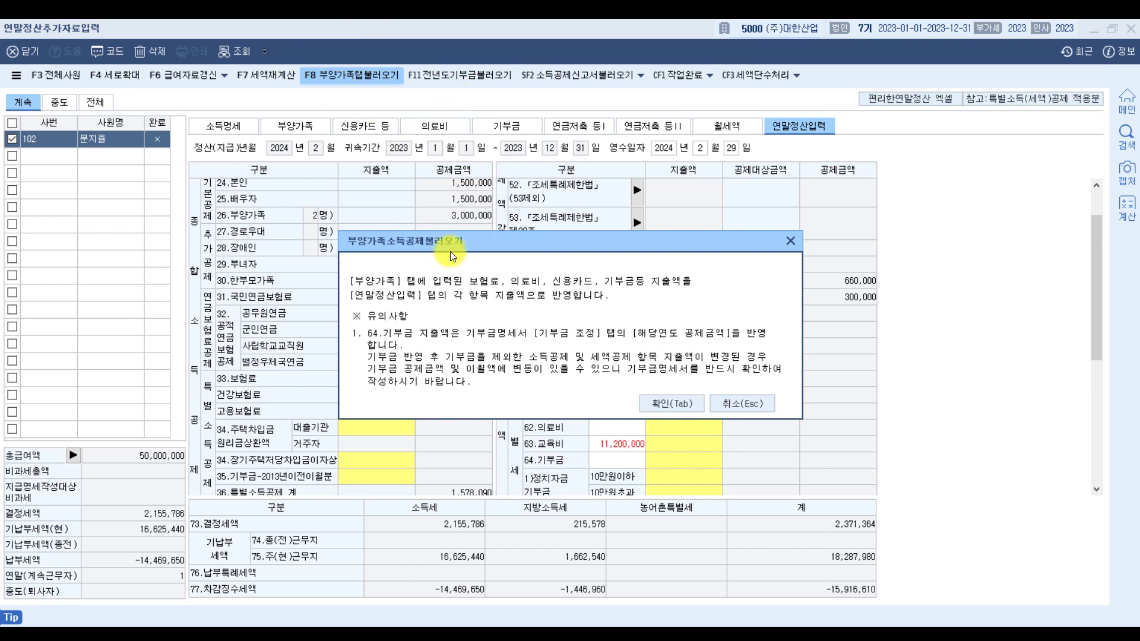
pyautogui.click(679, 403)
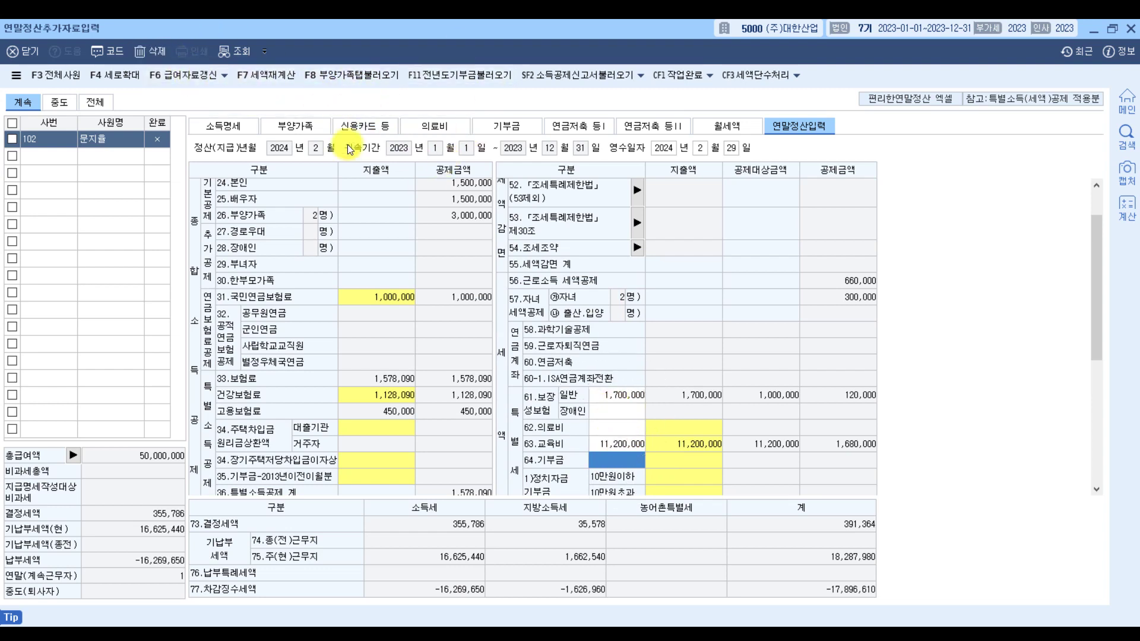
# Review the 부양가족, 의료비, 기부금 and 신용카드 등 input screens against the loaded items in 연말정산입력
pyautogui.click(297, 126)
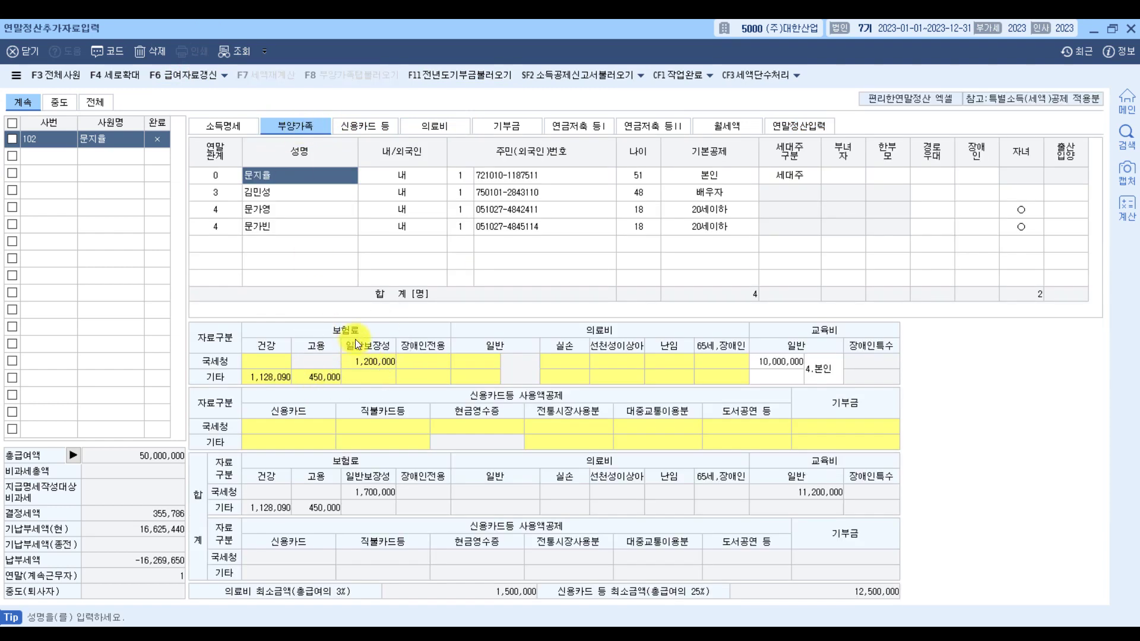
pyautogui.click(429, 128)
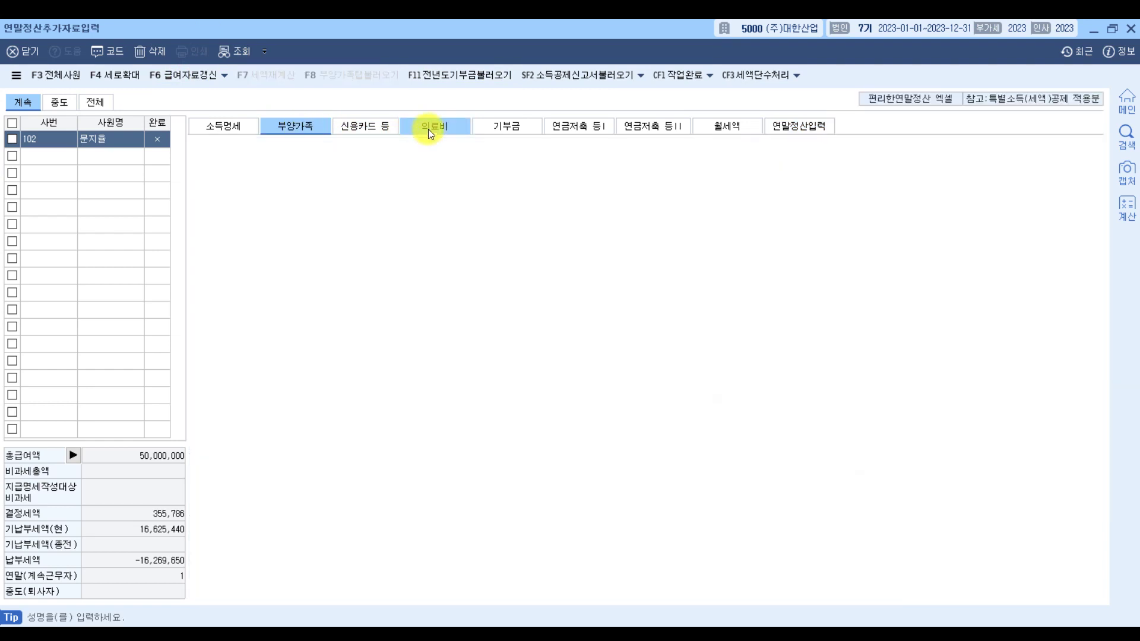
pyautogui.click(506, 126)
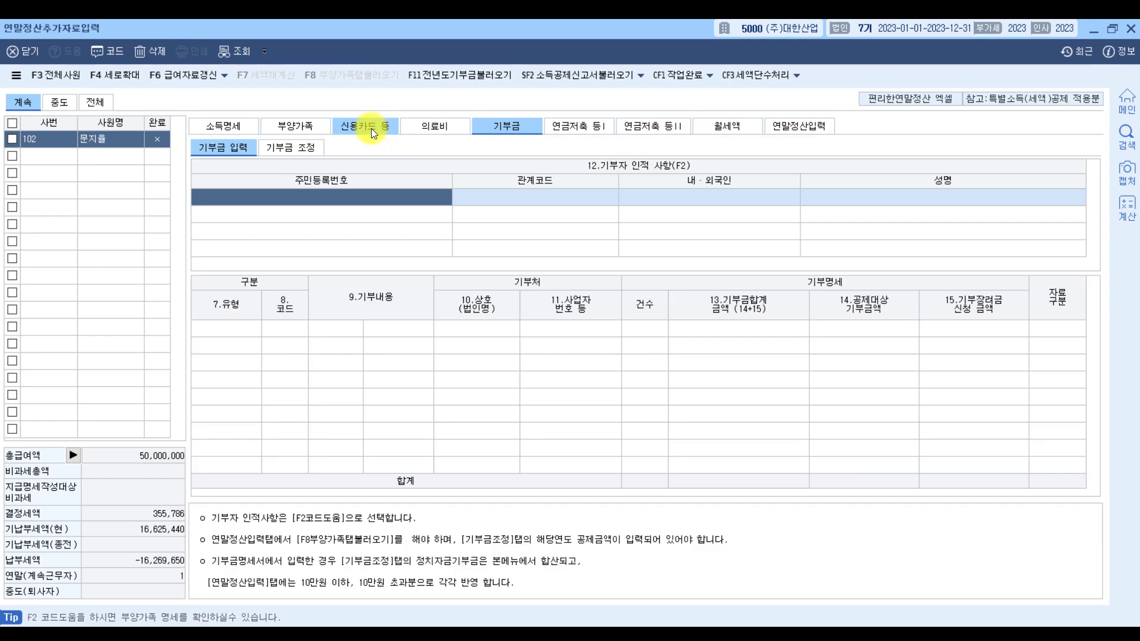
pyautogui.click(368, 127)
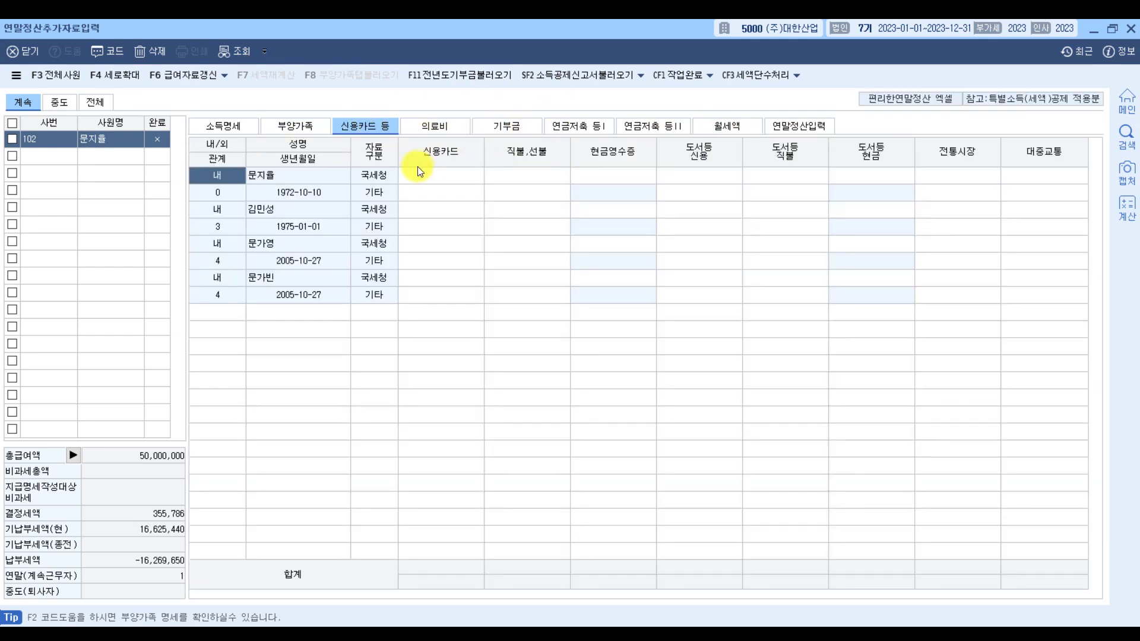
pyautogui.click(806, 125)
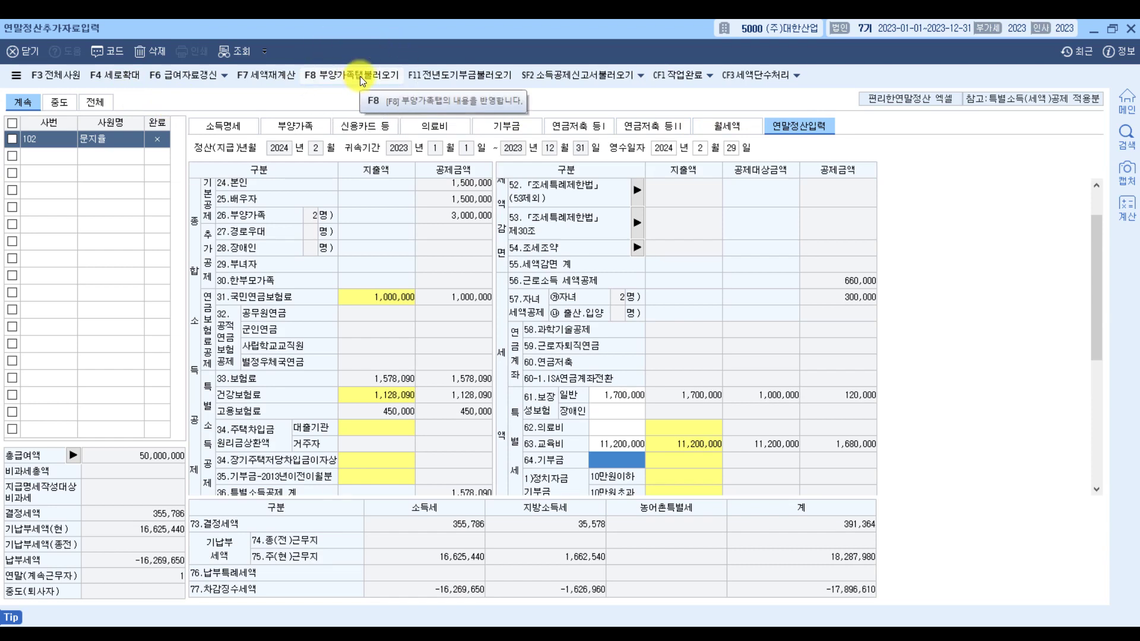
pyautogui.click(302, 117)
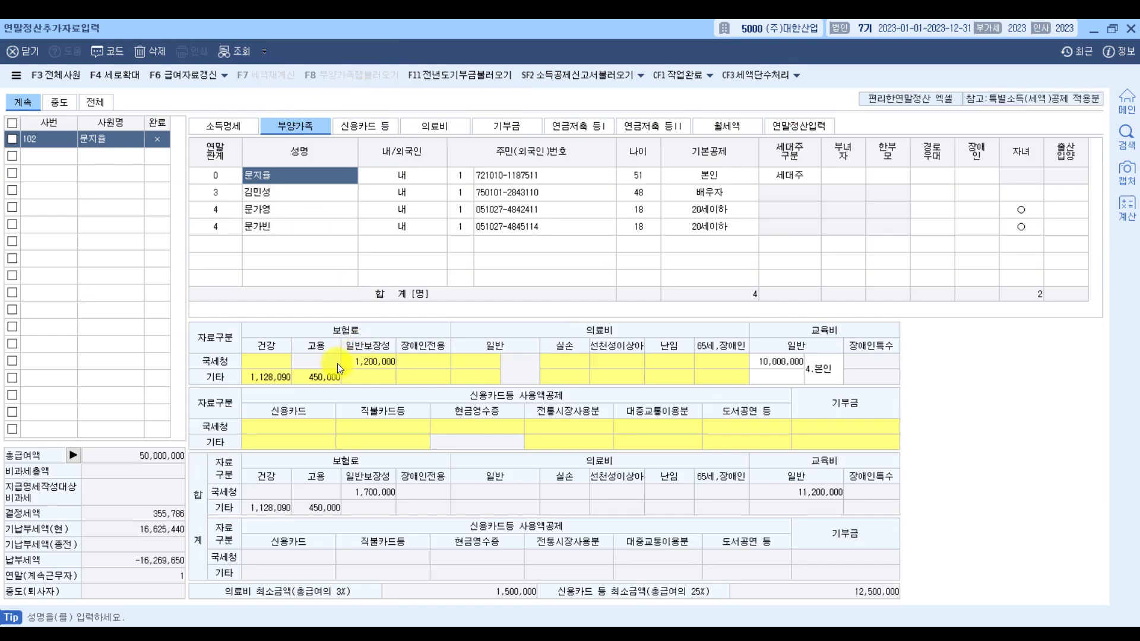
pyautogui.click(797, 126)
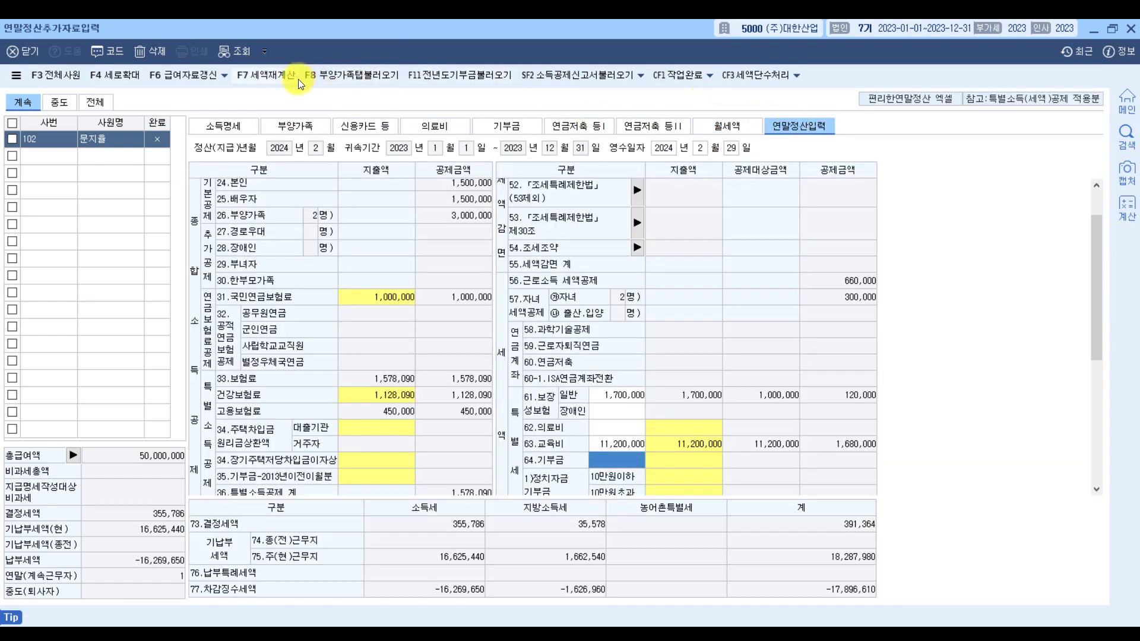
pyautogui.click(298, 130)
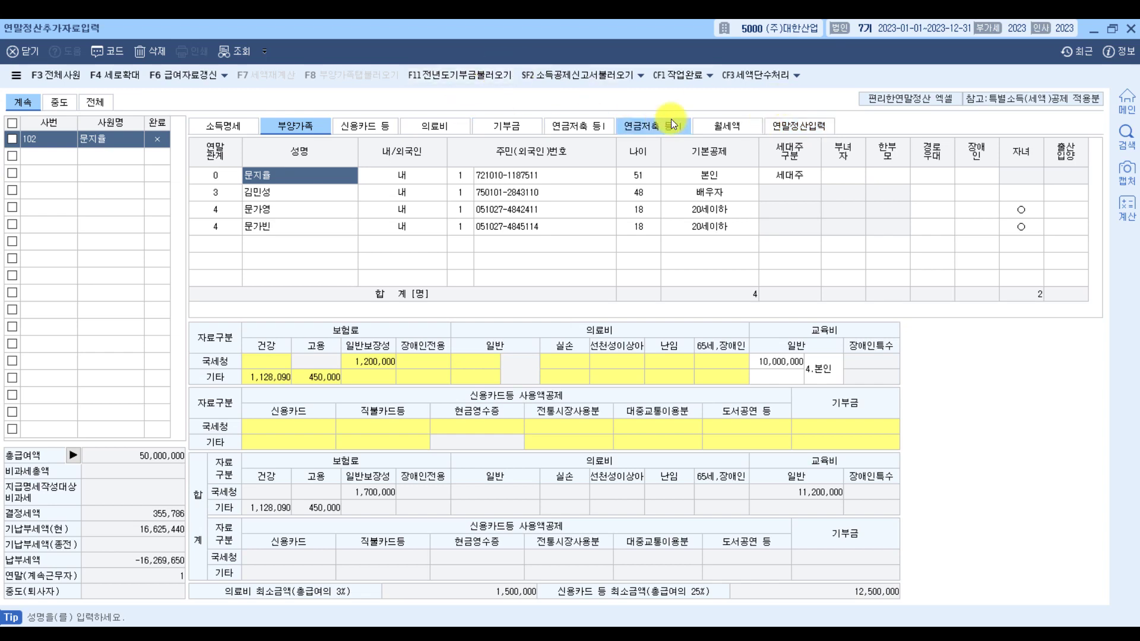
pyautogui.click(816, 124)
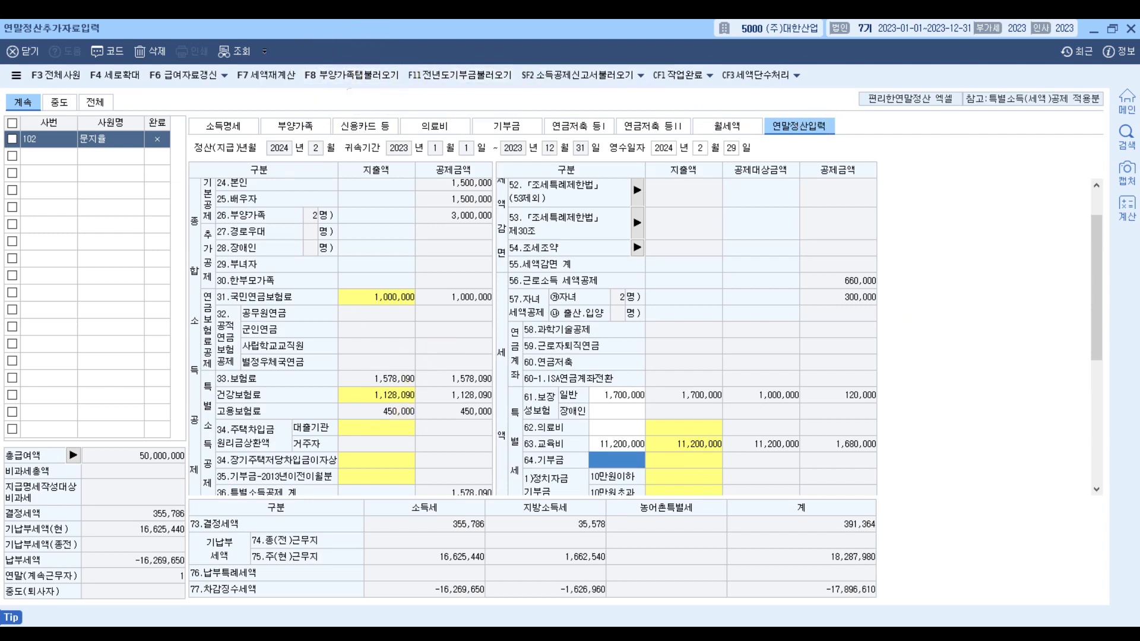
# In the exercise PDF, underline 의료비지급명세서 and strike through the note on reflecting 의료비 in the 부양가족 tab
pyautogui.hotkey('alt', 'Tab')
pyautogui.scroll(-3, 374, 386)
pyautogui.scroll(3, 377, 383)
pyautogui.scroll(2, 376, 383)
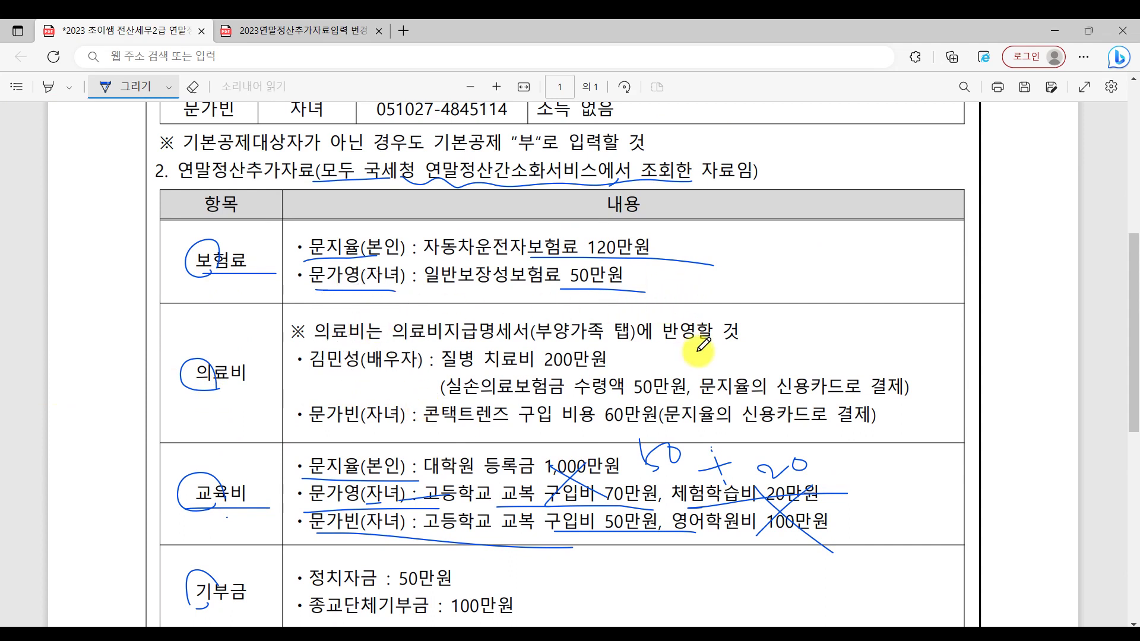
pyautogui.moveTo(393, 339); pyautogui.dragTo(581, 336)
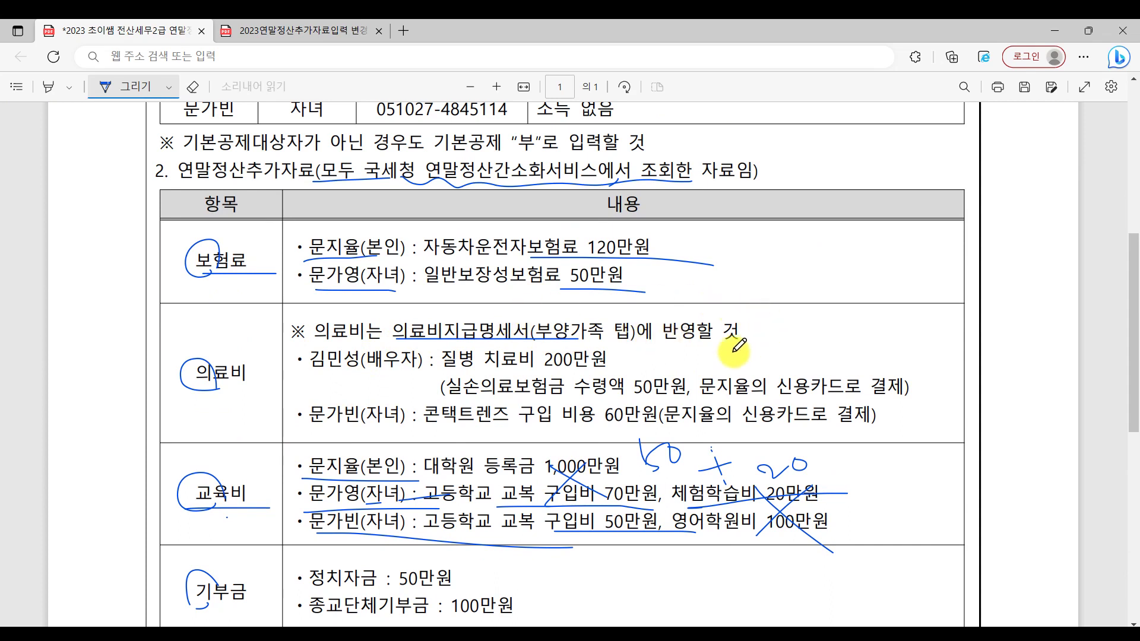
pyautogui.moveTo(315, 329); pyautogui.dragTo(755, 326)
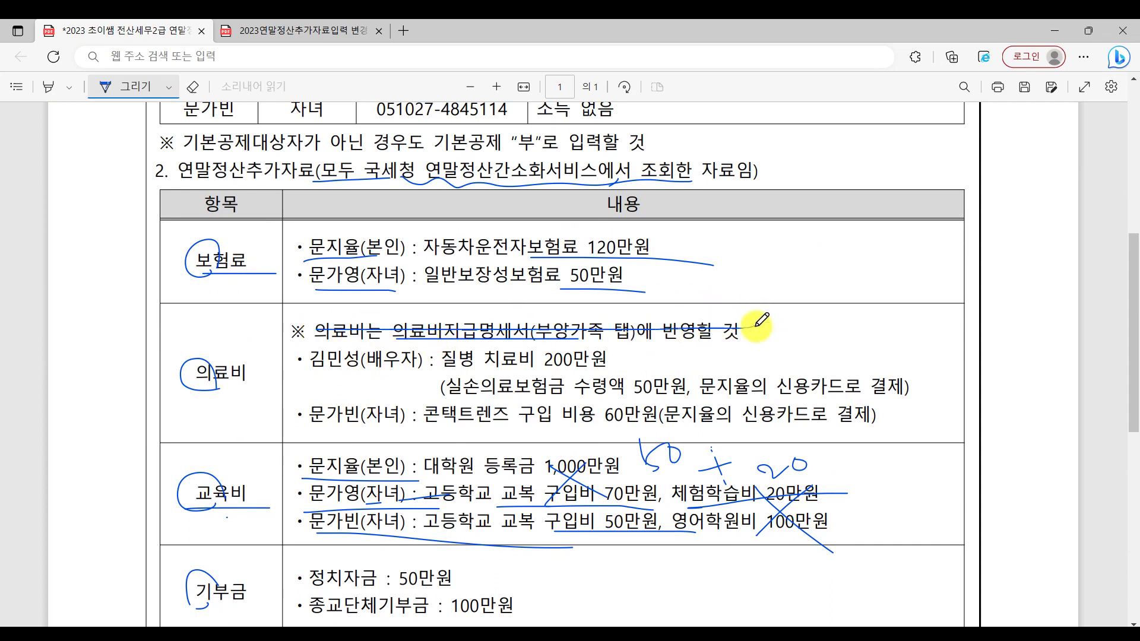
# Open the empty 의료비 지급명세서 in KcLep, and in the PDF underline the 배우자's 200만원 치료비 and 실손의료보험금
pyautogui.click(783, 633)
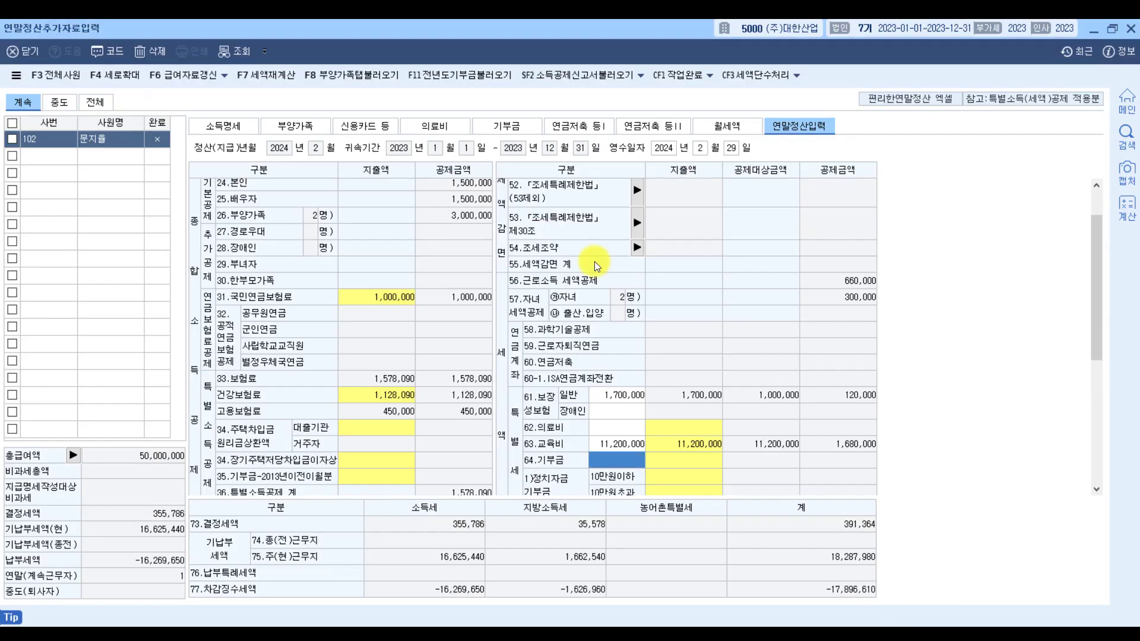
pyautogui.click(438, 126)
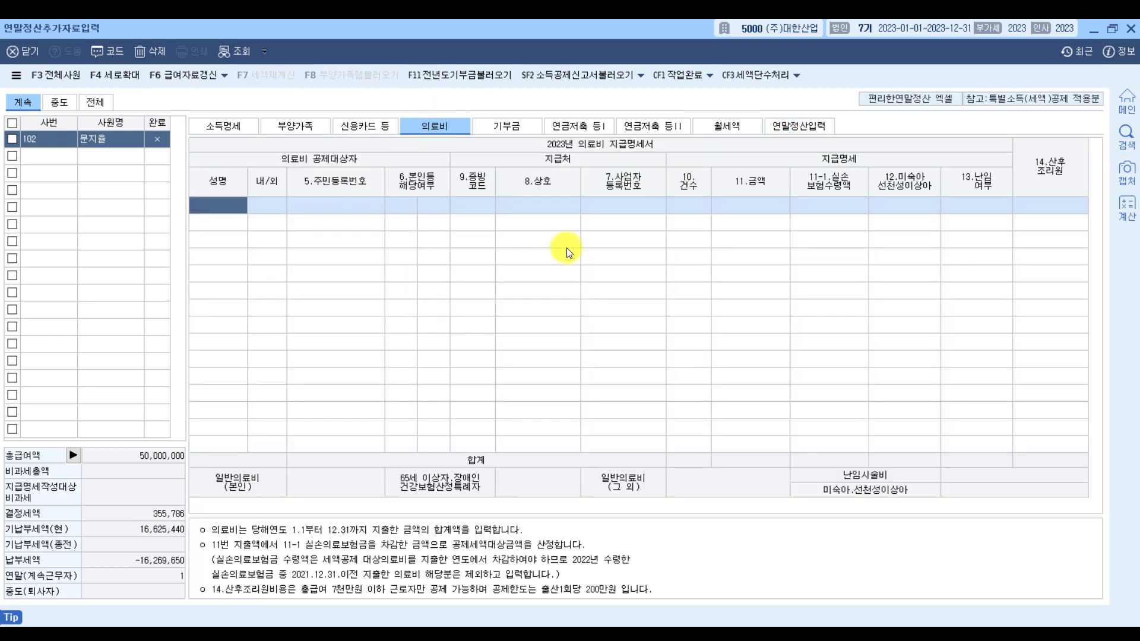
pyautogui.click(617, 625)
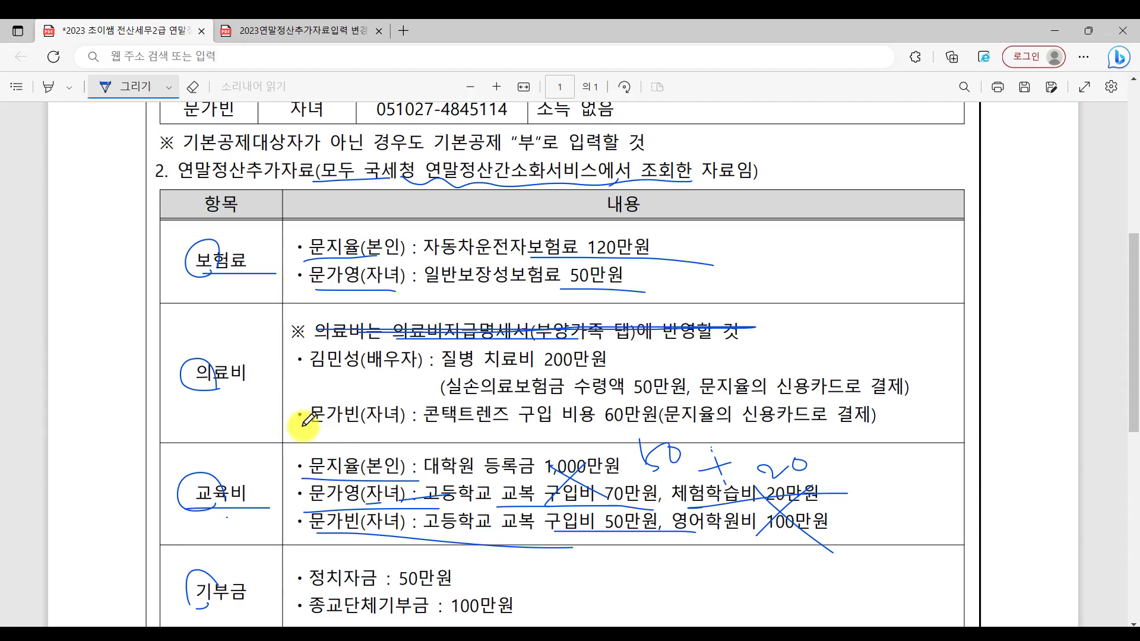
pyautogui.moveTo(542, 373); pyautogui.dragTo(647, 378)
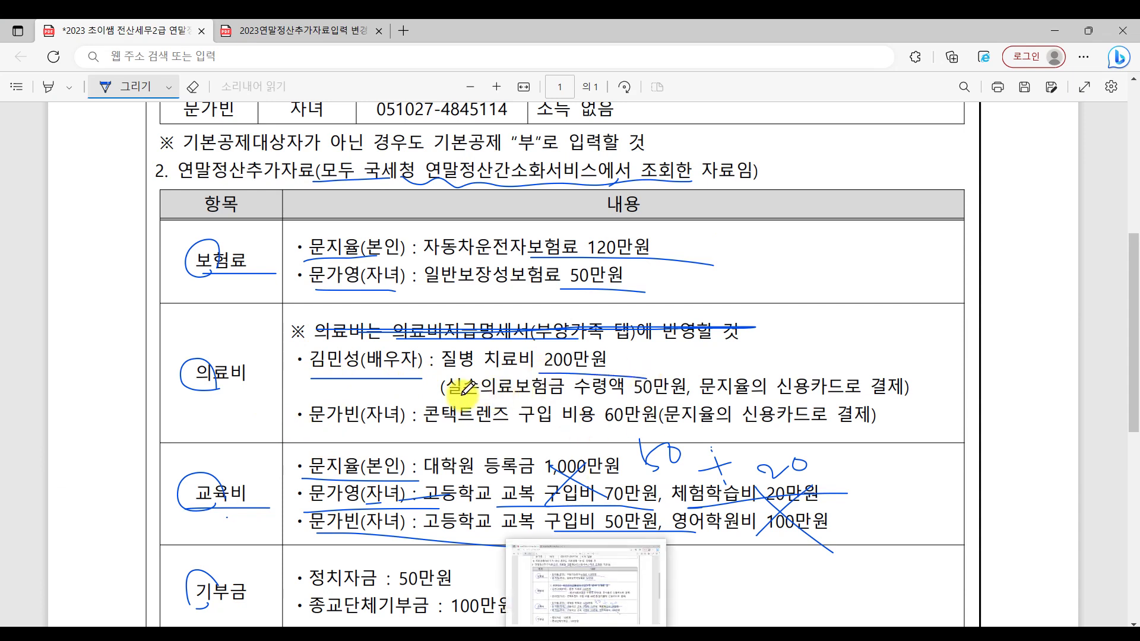
pyautogui.moveTo(457, 396); pyautogui.dragTo(587, 396)
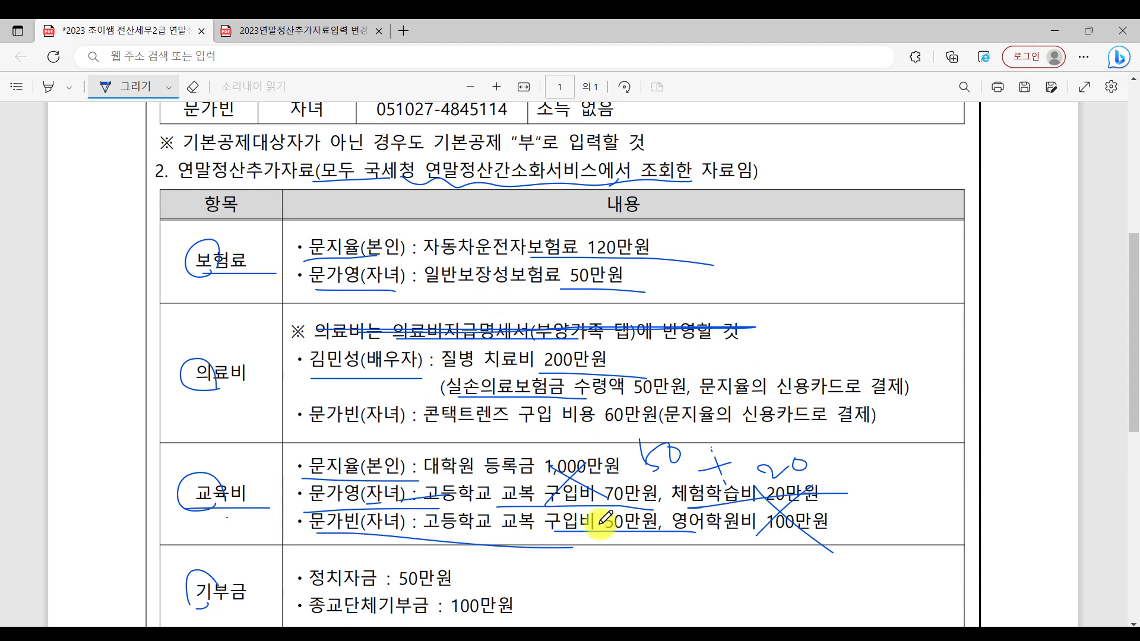
# Back in KcLep, add the 배우자 as the first 의료비 지급명세서 row with 증빙코드 1.국세청장
pyautogui.hotkey('alt', 'Tab')
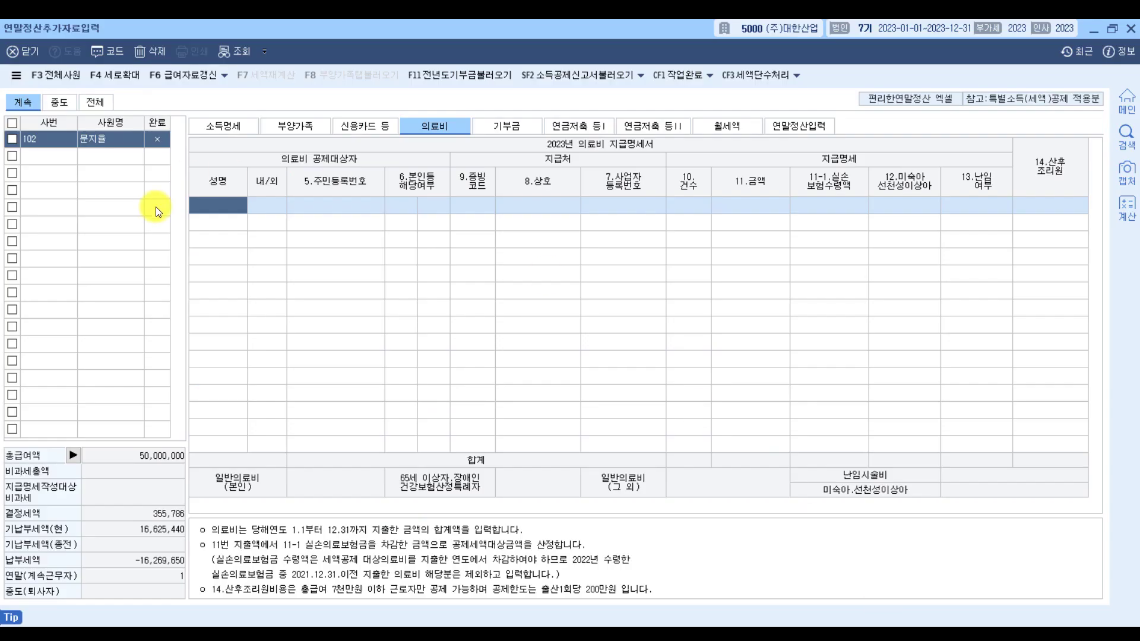
pyautogui.doubleClick(237, 201)
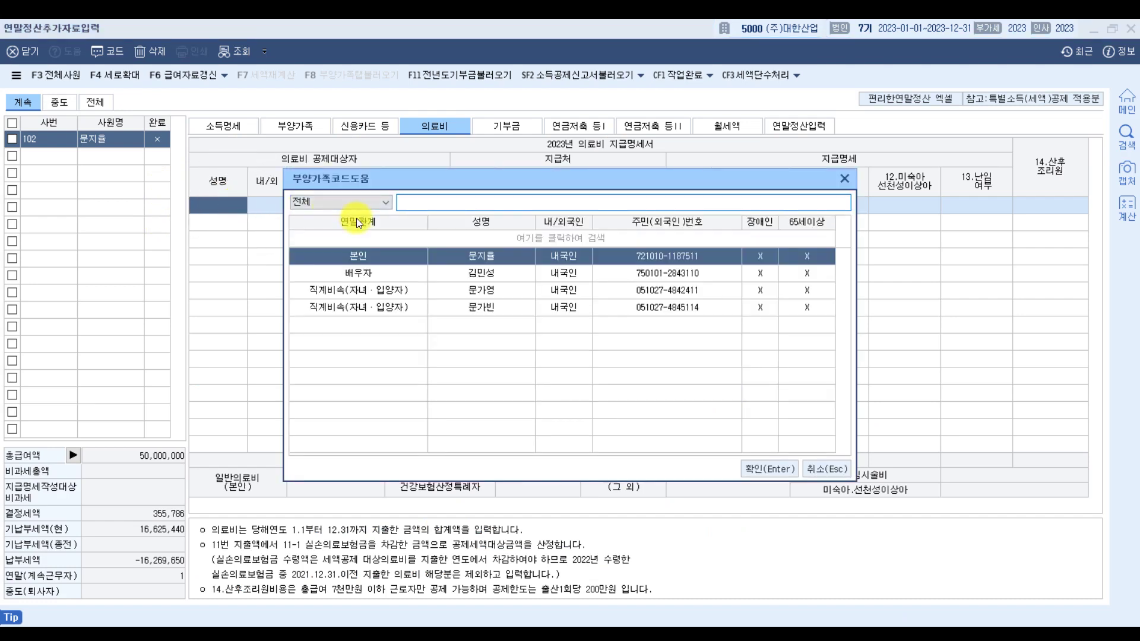
pyautogui.doubleClick(478, 276)
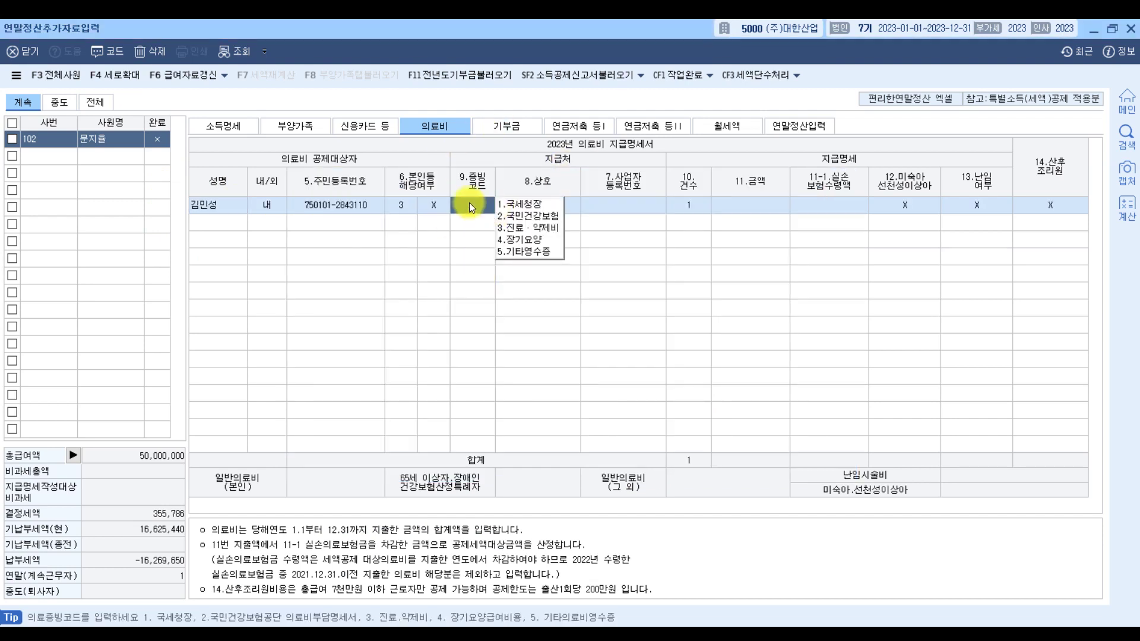
pyautogui.click(512, 203)
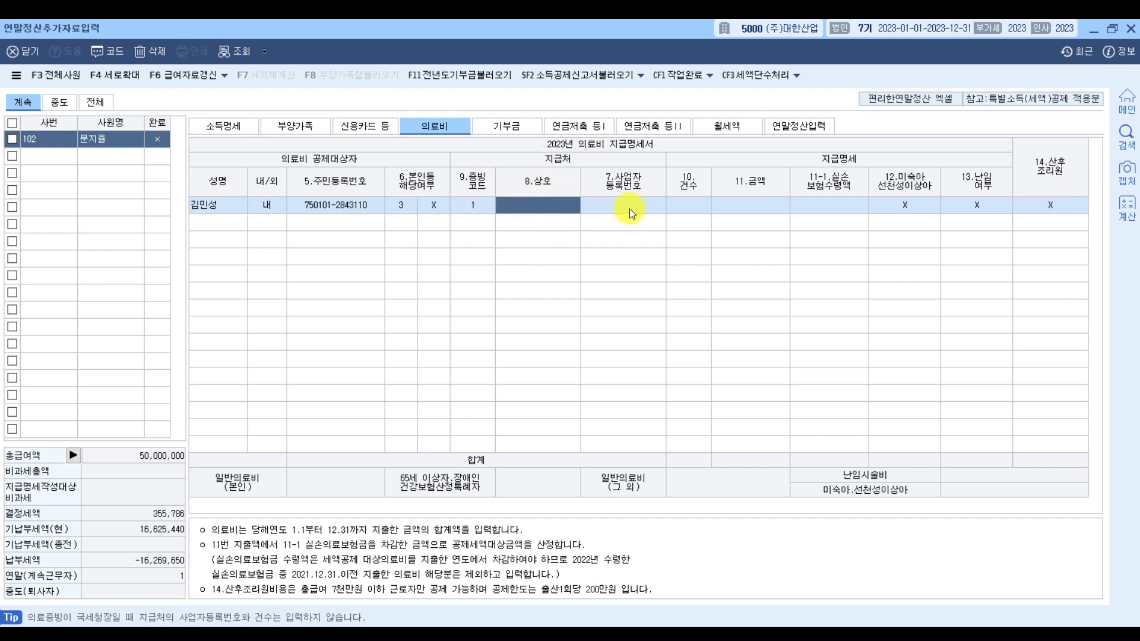
# For the 배우자's 의료비 row, enter 2,000,000 as 금액 and 500,000 as 실손보험수령액, following the exercise PDF
pyautogui.click(717, 207)
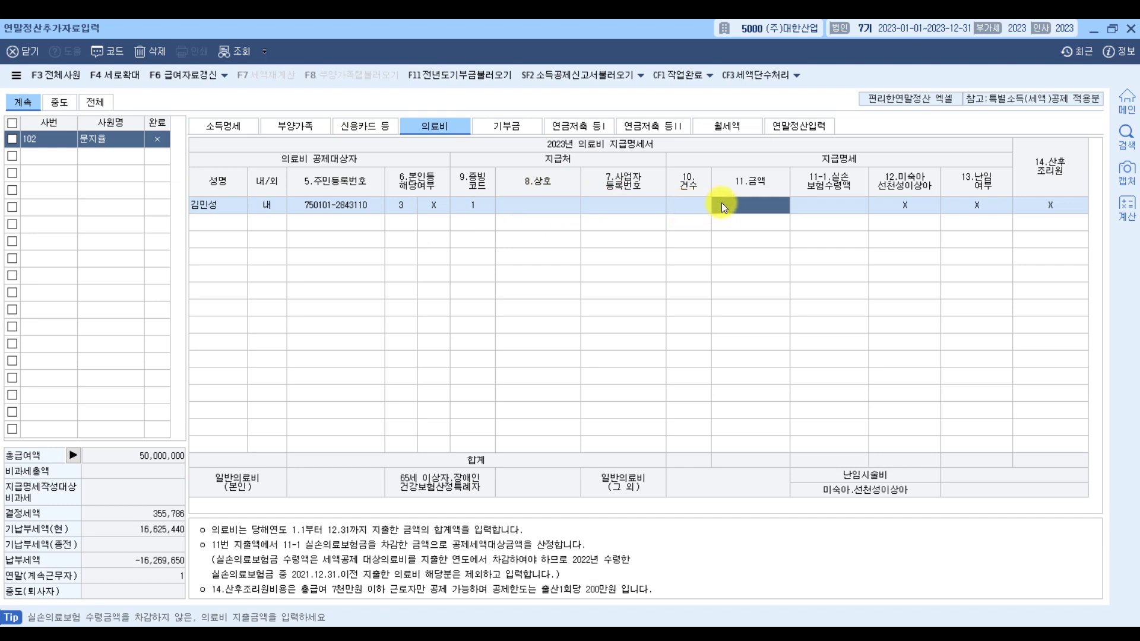
pyautogui.click(579, 630)
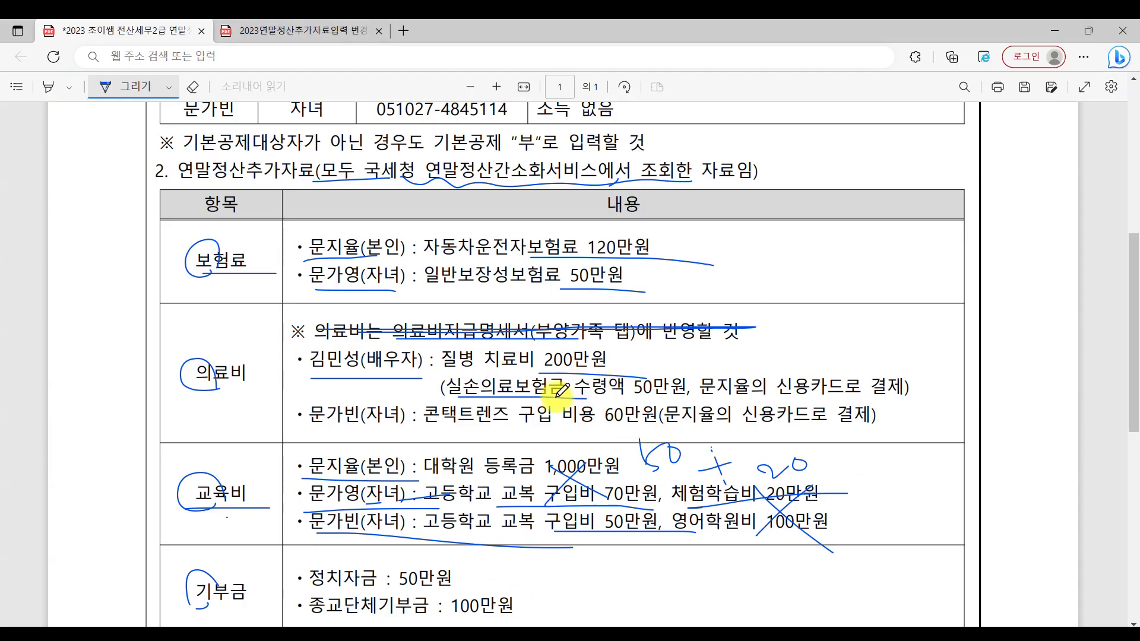
pyautogui.click(872, 634)
pyautogui.click(764, 200)
pyautogui.write('2000000')
pyautogui.press('Return')
pyautogui.press('Return')
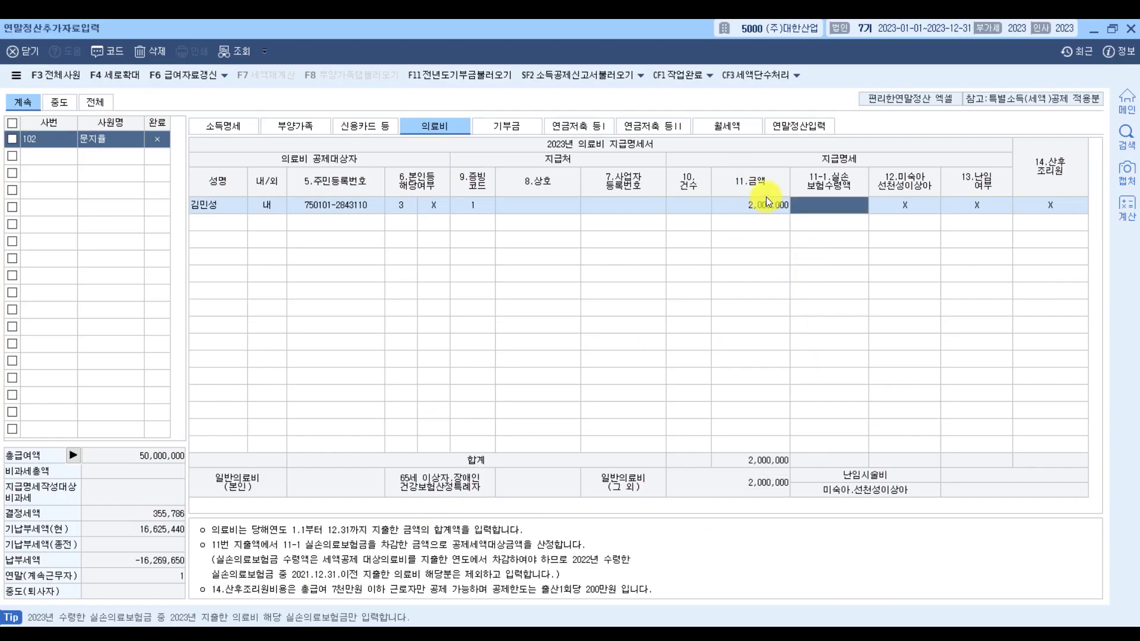
pyautogui.write('500000')
pyautogui.press('Return')
pyautogui.press('Return')
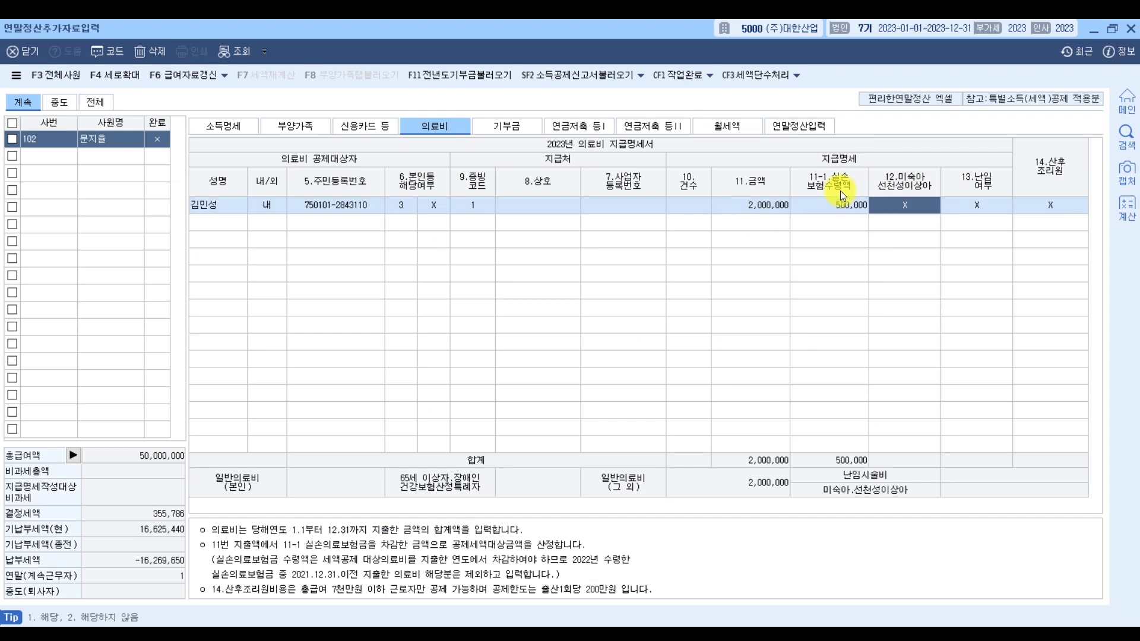
# Move to the second 의료비 row and circle the 자녀's 60만원 콘택트렌즈 cost in the exercise PDF
pyautogui.click(204, 229)
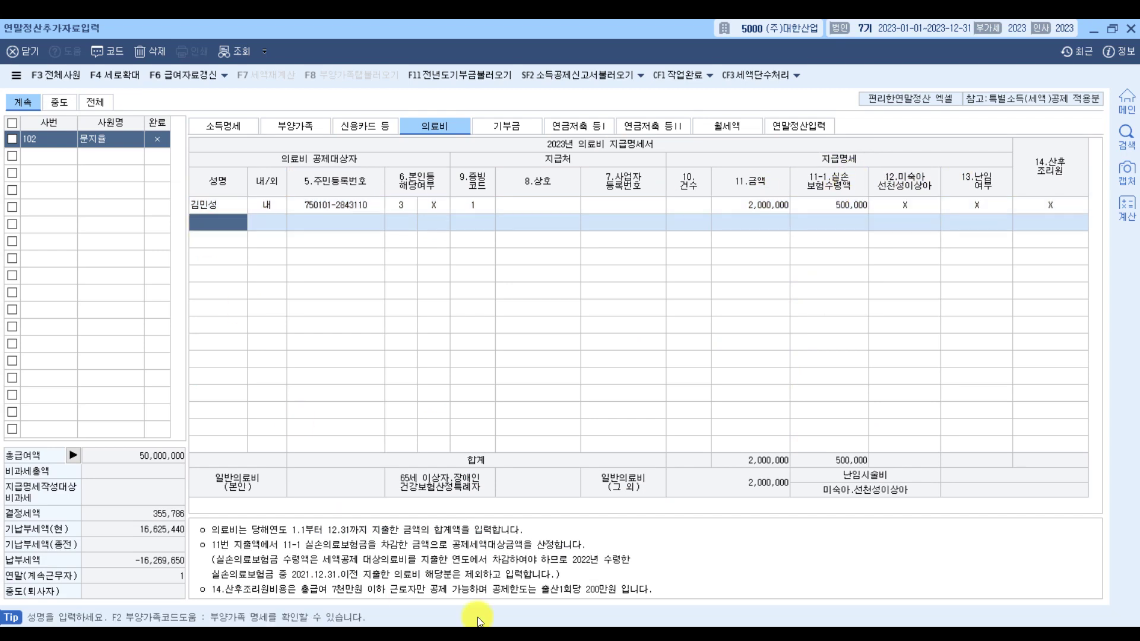
pyautogui.click(568, 626)
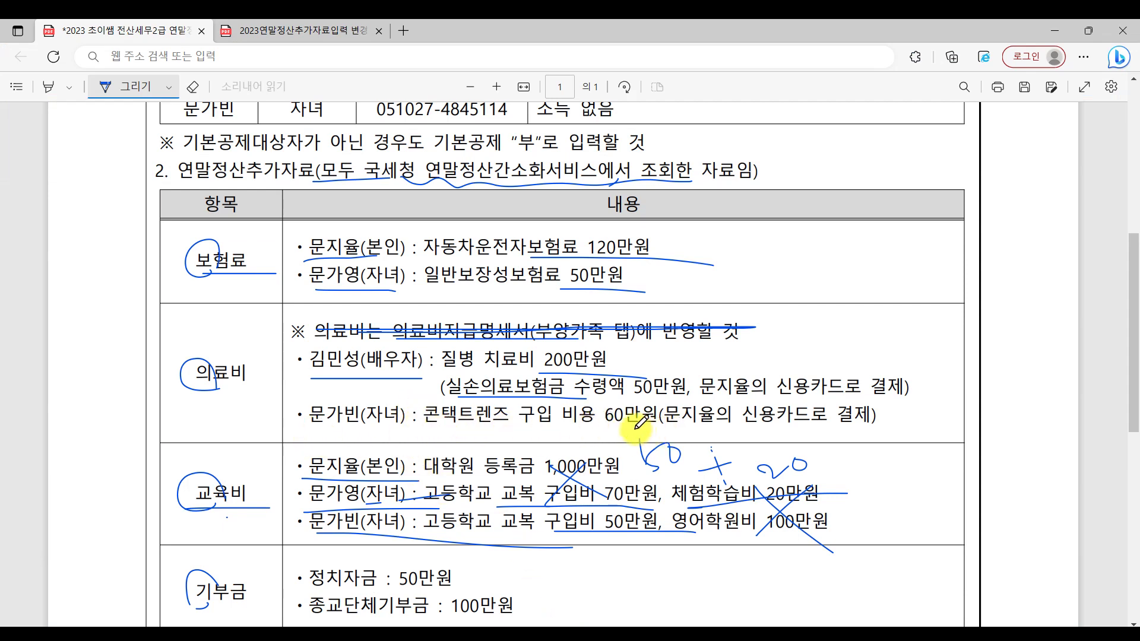
pyautogui.moveTo(637, 416); pyautogui.dragTo(640, 448)
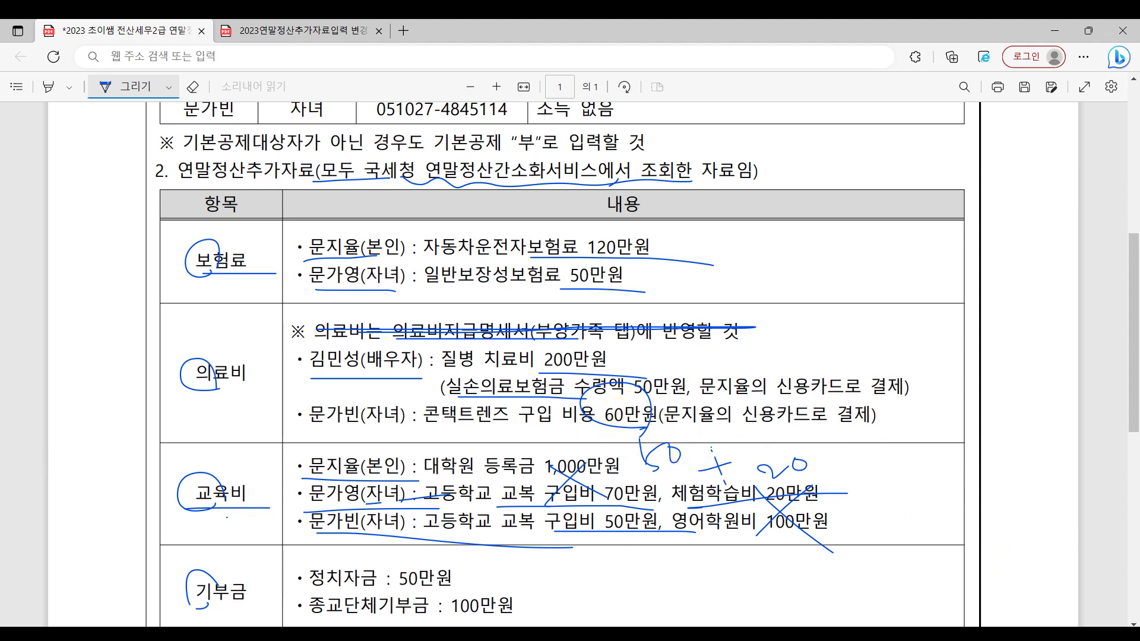
# In KcLep, add the second 자녀 as the next 의료비 지급명세서 row with 증빙코드 1.국세청장
pyautogui.hotkey('alt', 'Tab')
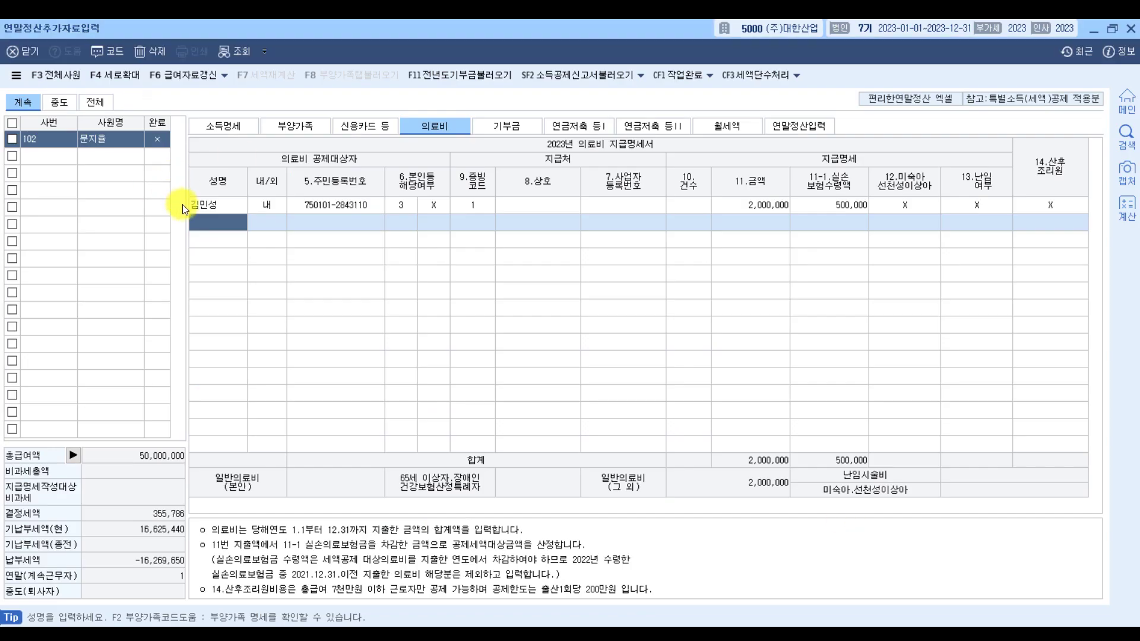
pyautogui.press('F2')
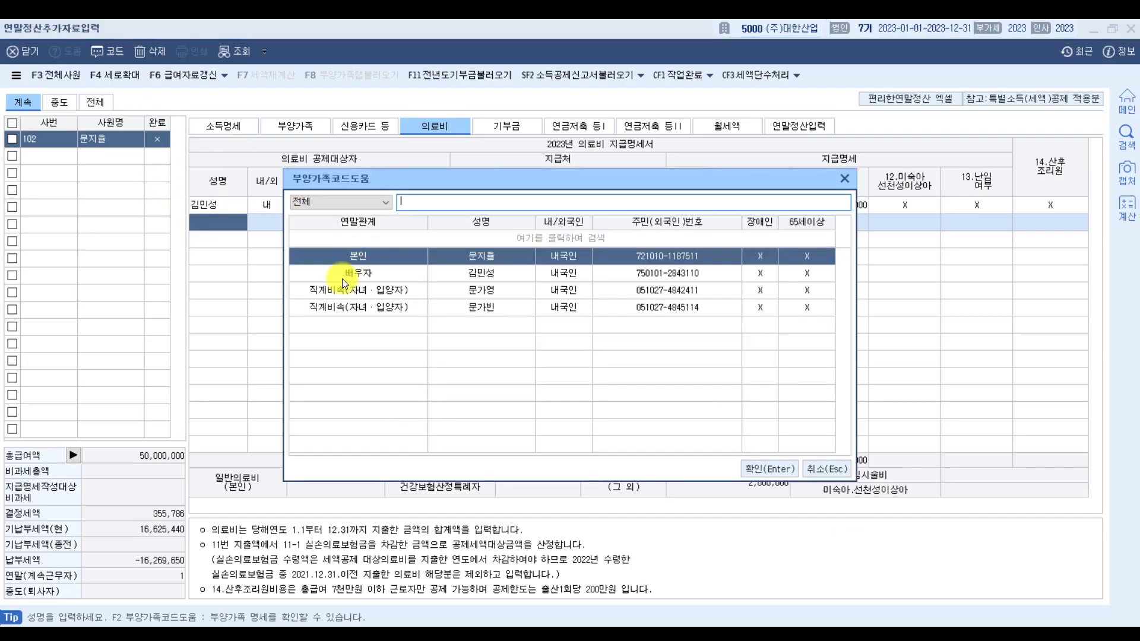
pyautogui.click(487, 307)
pyautogui.press('Return')
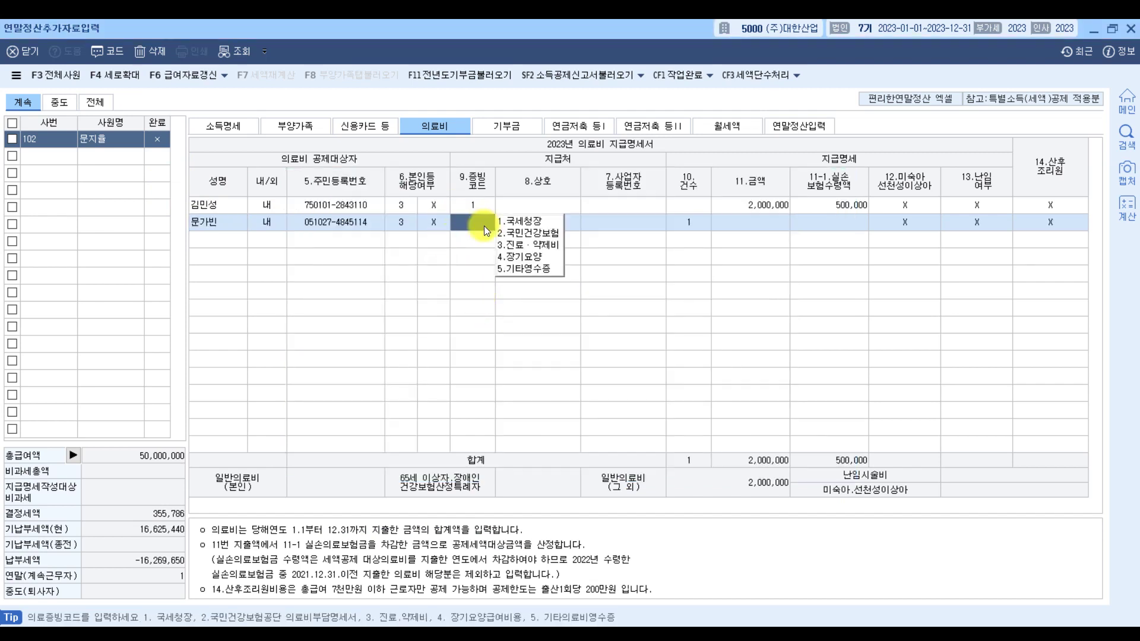
pyautogui.click(544, 225)
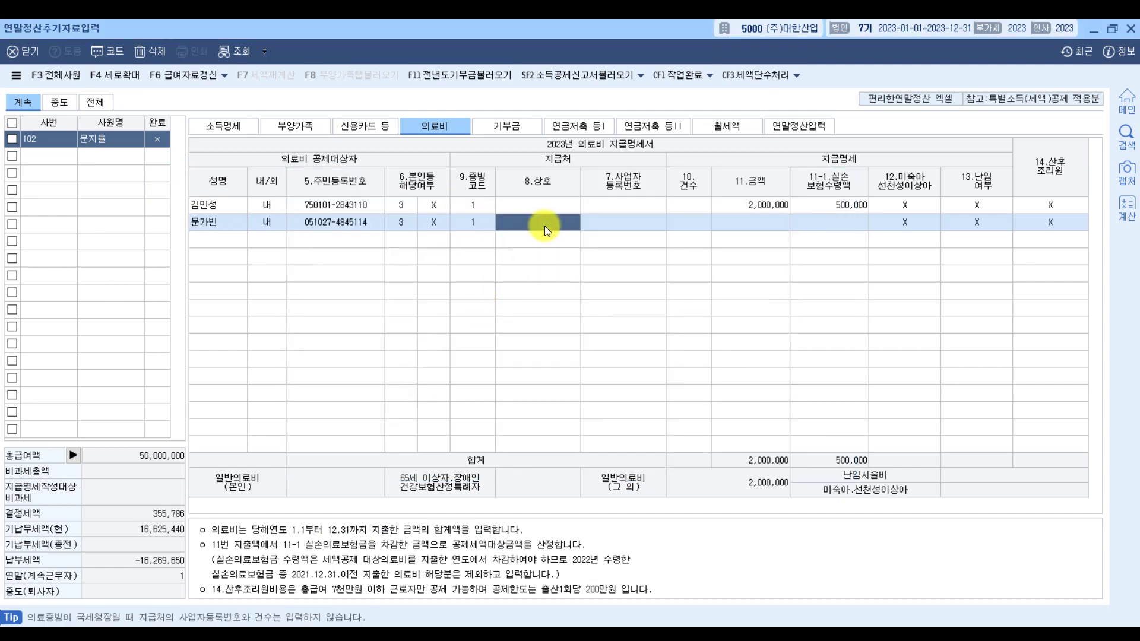
# Check the 의료비 totals under 부양가족 and enter 500,000 as 금액 in the 자녀's 의료비 row
pyautogui.click(304, 126)
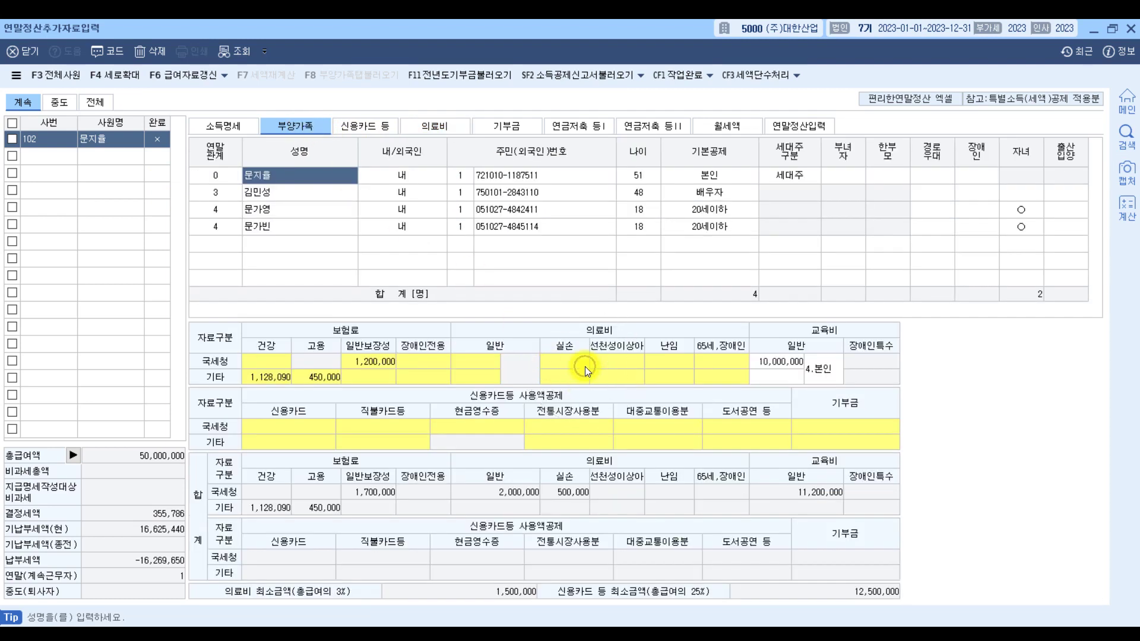
pyautogui.click(438, 128)
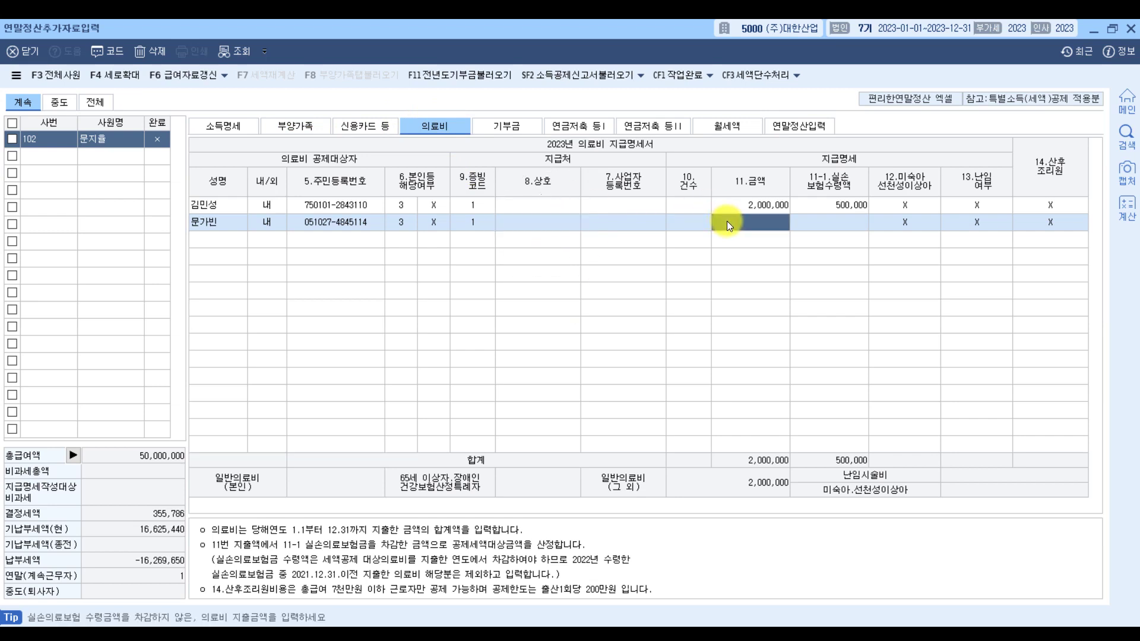
pyautogui.write('5000000')
pyautogui.press('Return')
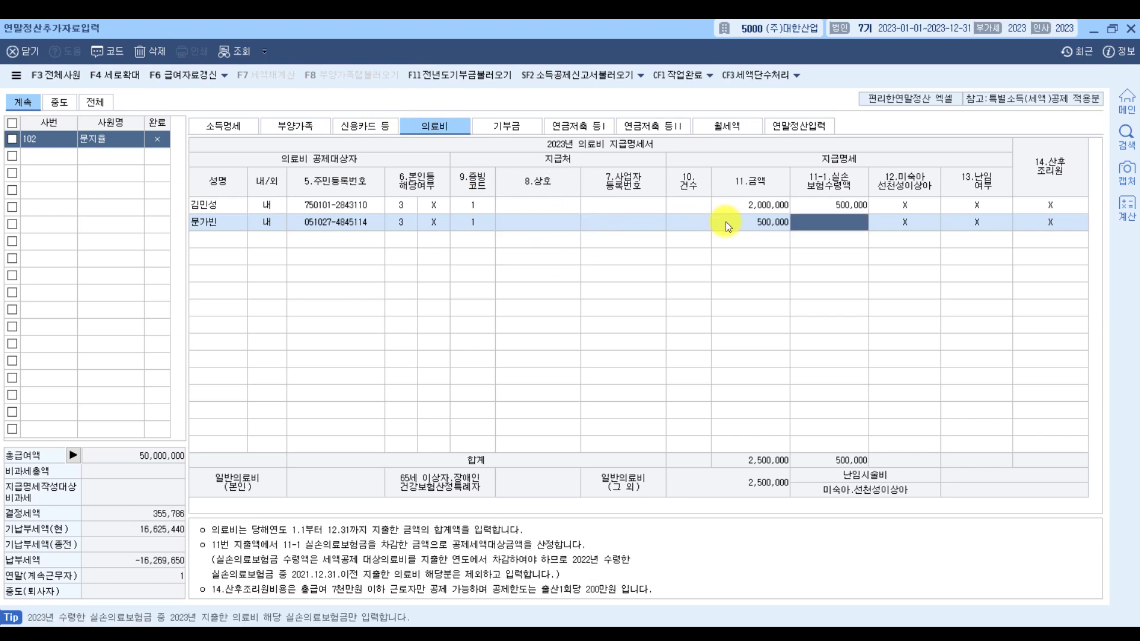
pyautogui.press('Return')
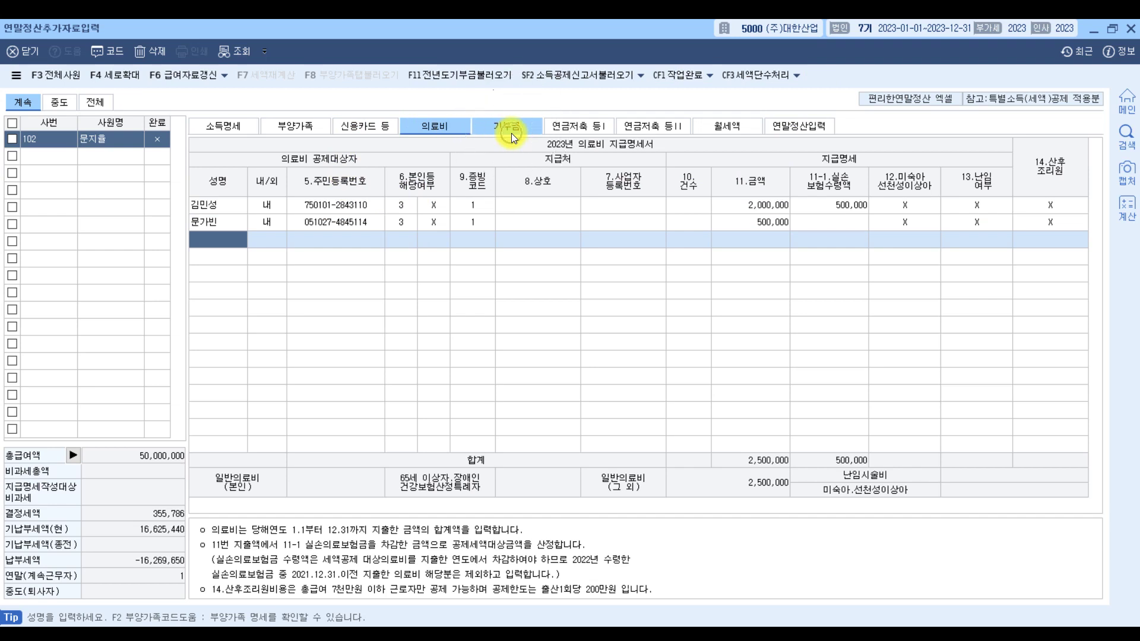
# Open the 신용카드 등 sheet and review the 신용카드, 전통시장, 대중교통, 도서공연 and 현금영수증 amounts in the exercise PDF
pyautogui.click(383, 126)
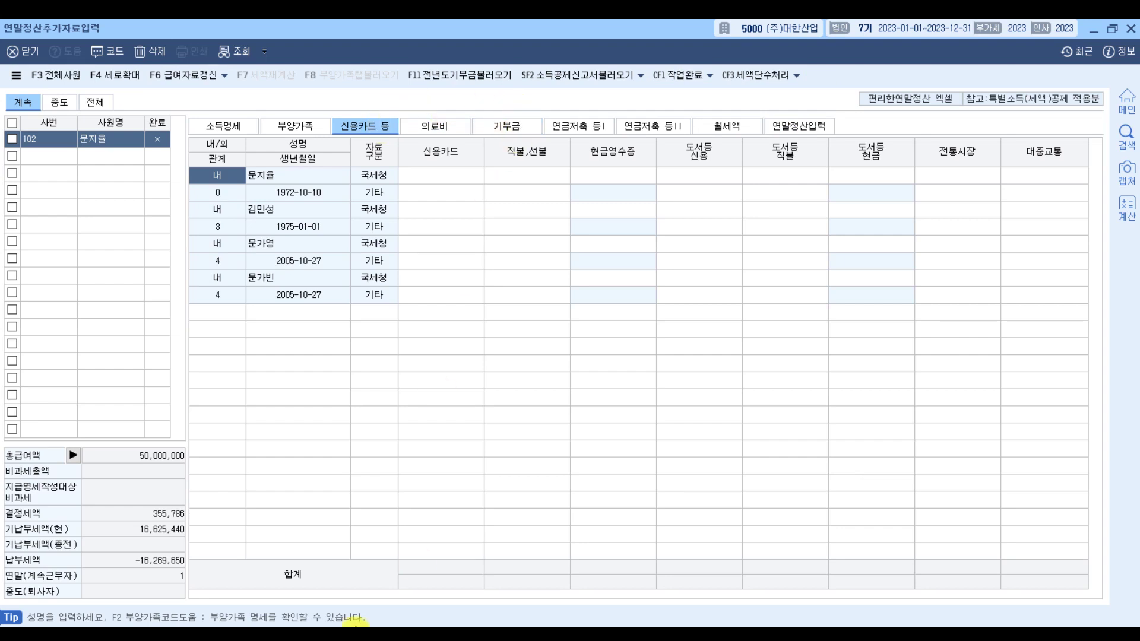
pyautogui.click(578, 626)
pyautogui.scroll(-8, 268, 466)
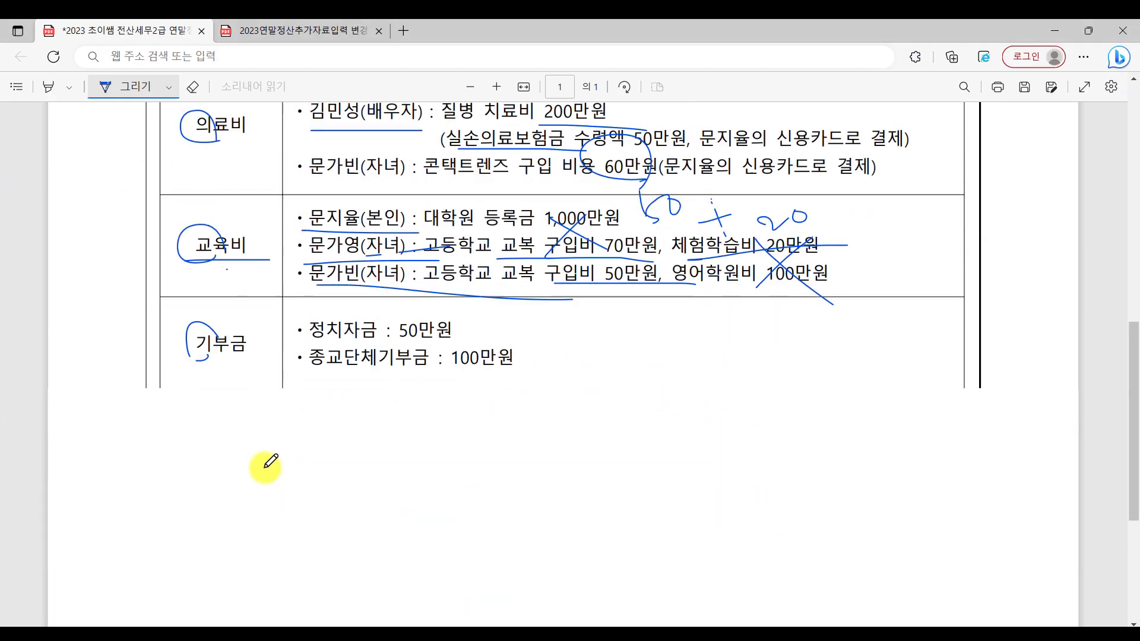
pyautogui.scroll(2, 263, 288)
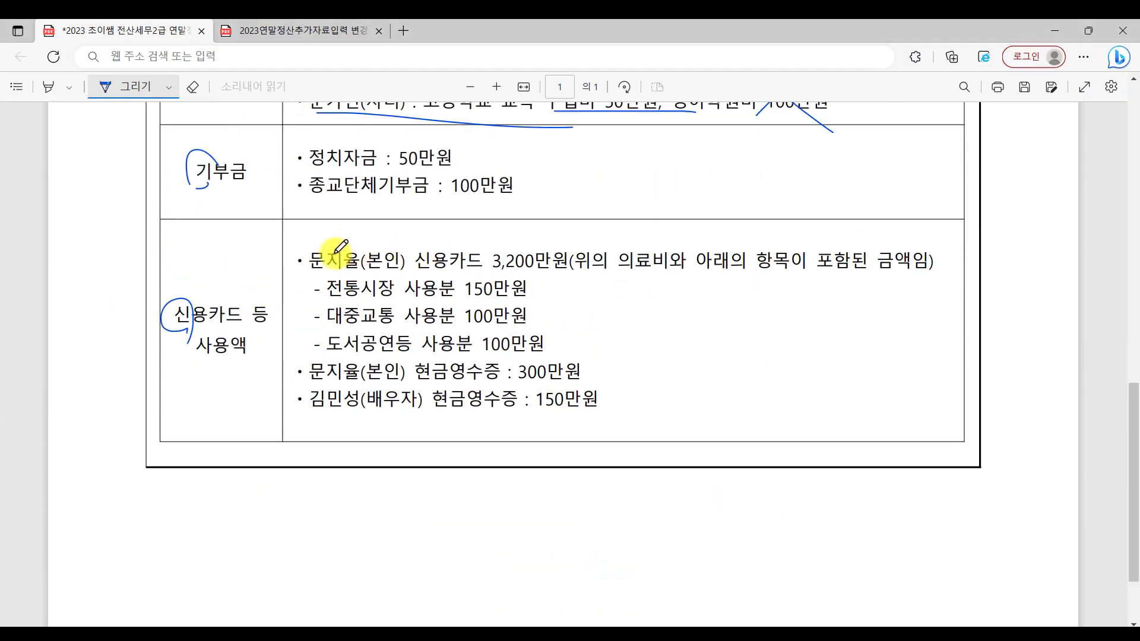
pyautogui.click(561, 252)
pyautogui.click(358, 291)
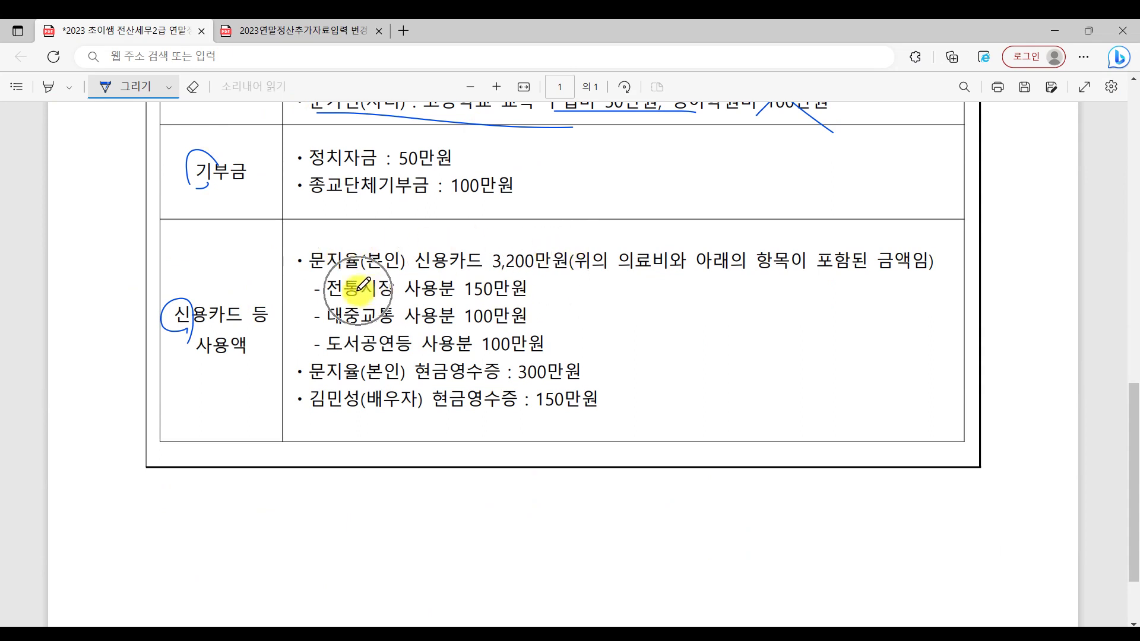
pyautogui.click(362, 318)
pyautogui.click(486, 349)
pyautogui.click(384, 335)
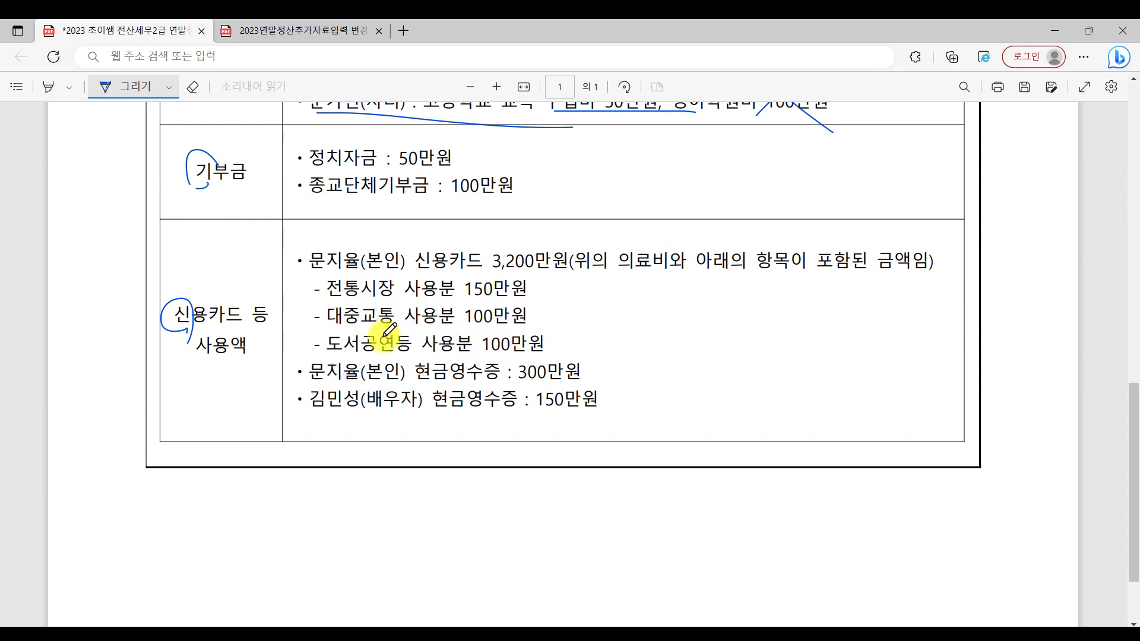
pyautogui.scroll(15, 389, 331)
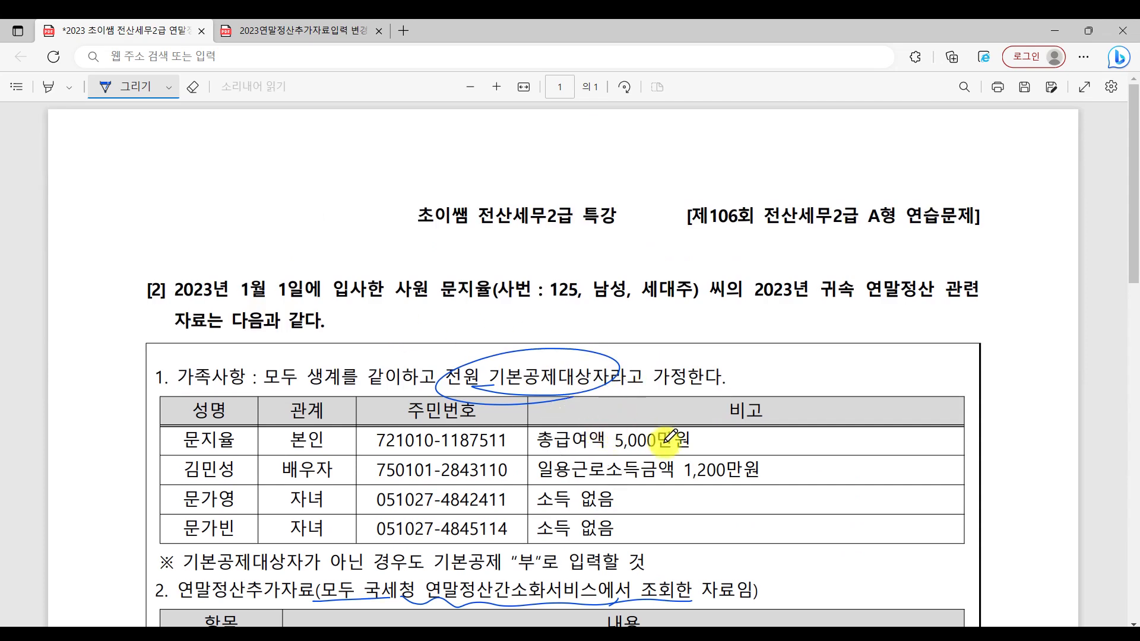
pyautogui.scroll(-15, 653, 433)
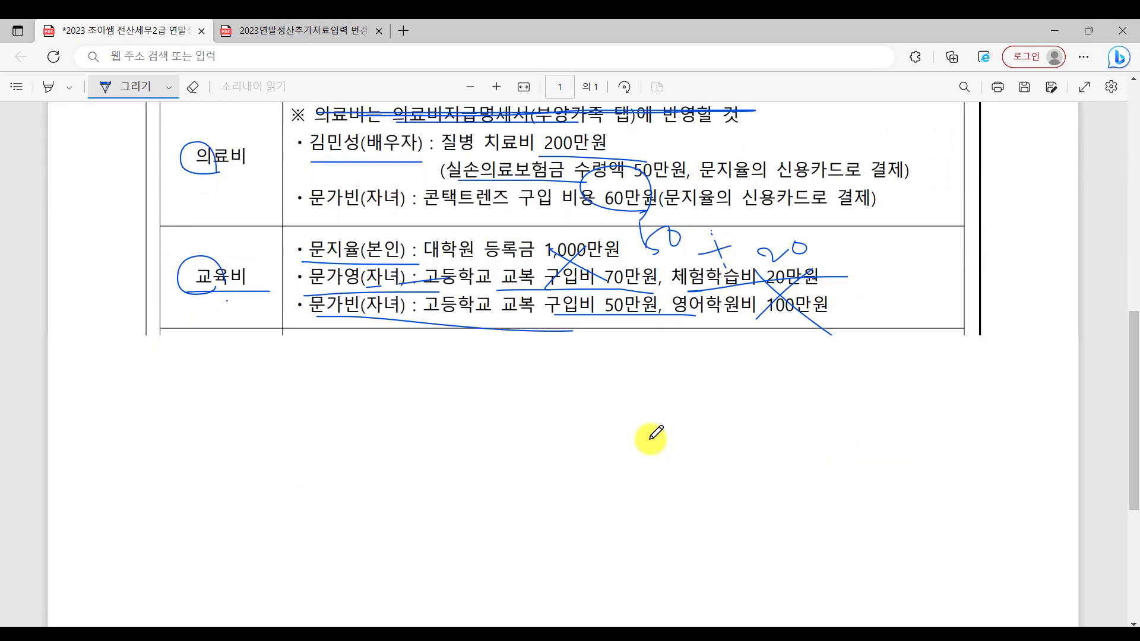
pyautogui.scroll(-2, 653, 433)
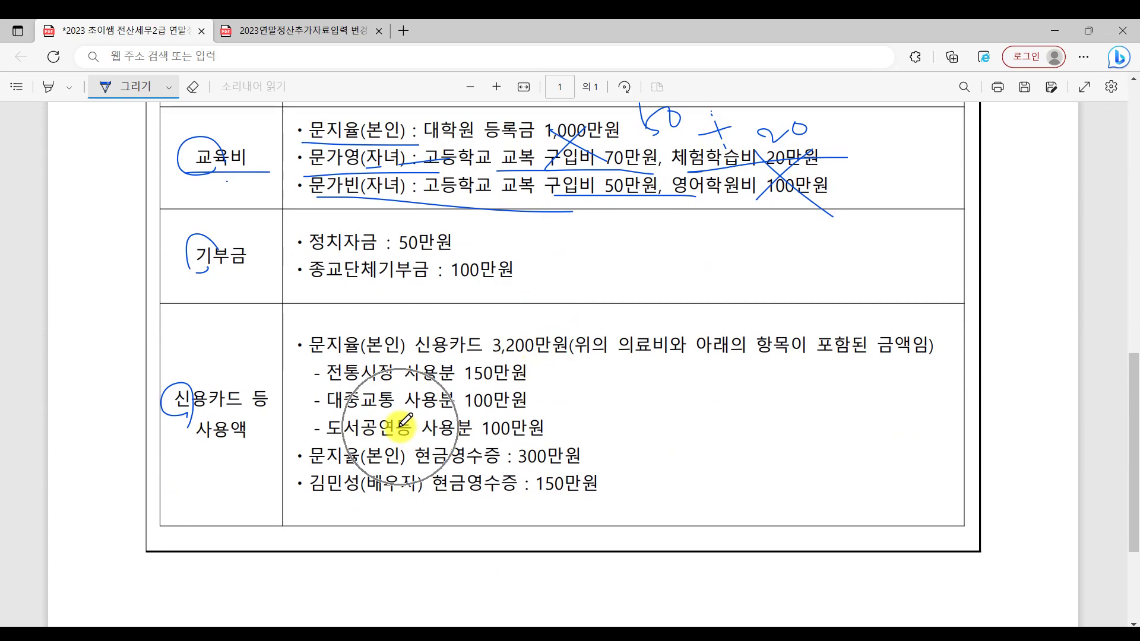
# Switch to KcLep and check the 본인's card columns, along with the 42.신용카드 등 사용액 field under 연말정산입력
pyautogui.click(859, 634)
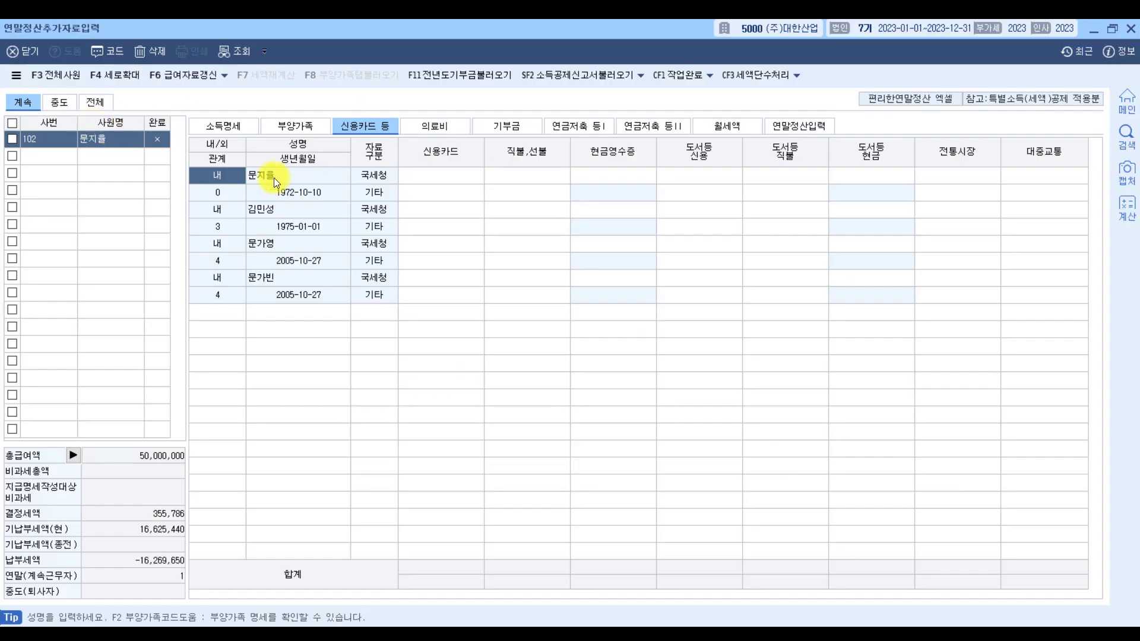
pyautogui.click(457, 177)
pyautogui.click(533, 176)
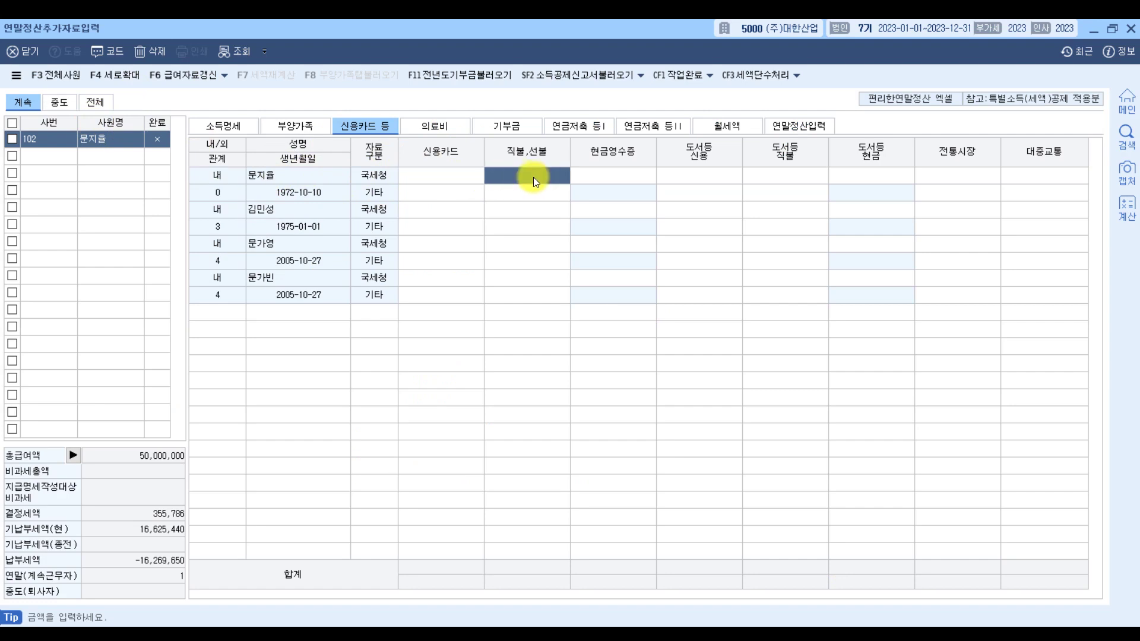
pyautogui.click(800, 122)
pyautogui.scroll(-5, 325, 379)
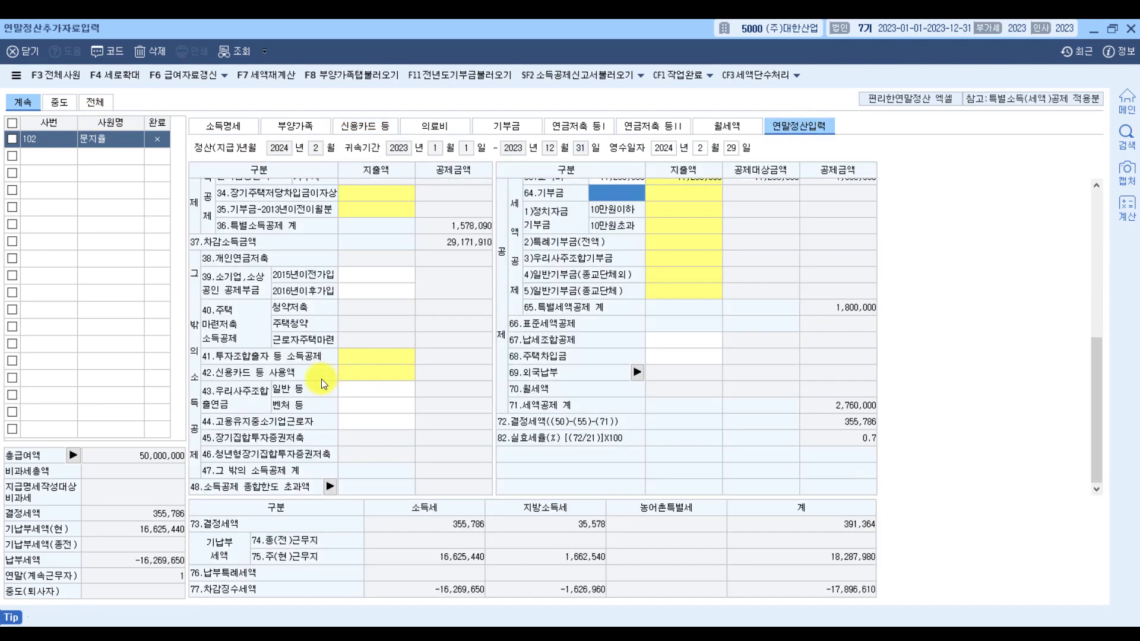
pyautogui.click(371, 372)
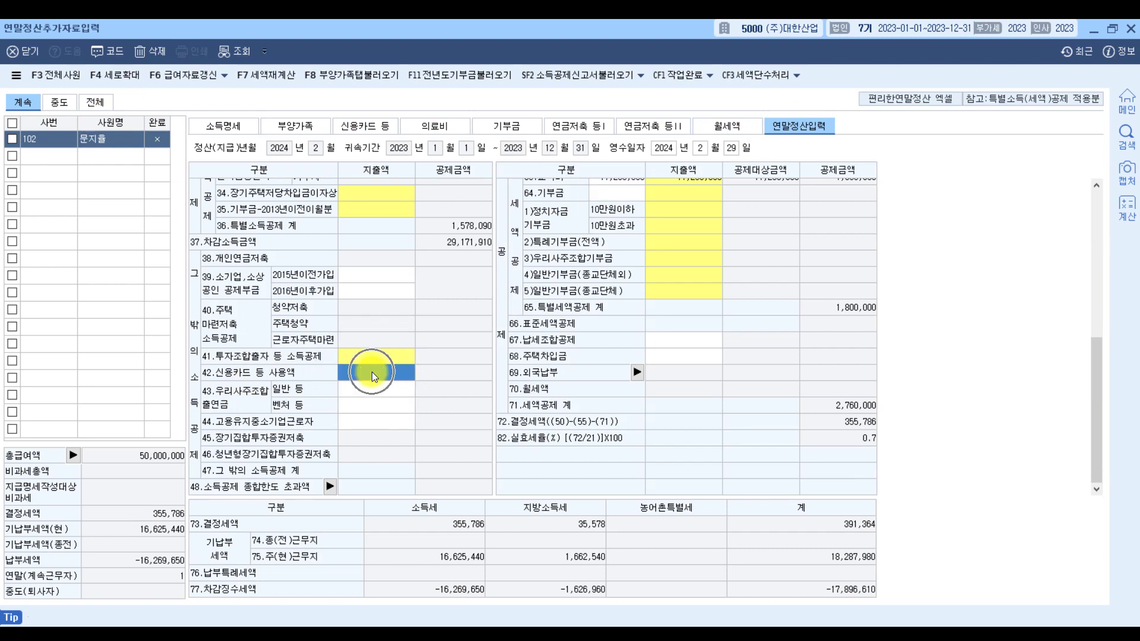
# In the 신용카드 등 sheet, enter 1,500,000 as 전통시장 and 1,000,000 as 대중교통 in the 본인's 국세청 row
pyautogui.click(381, 121)
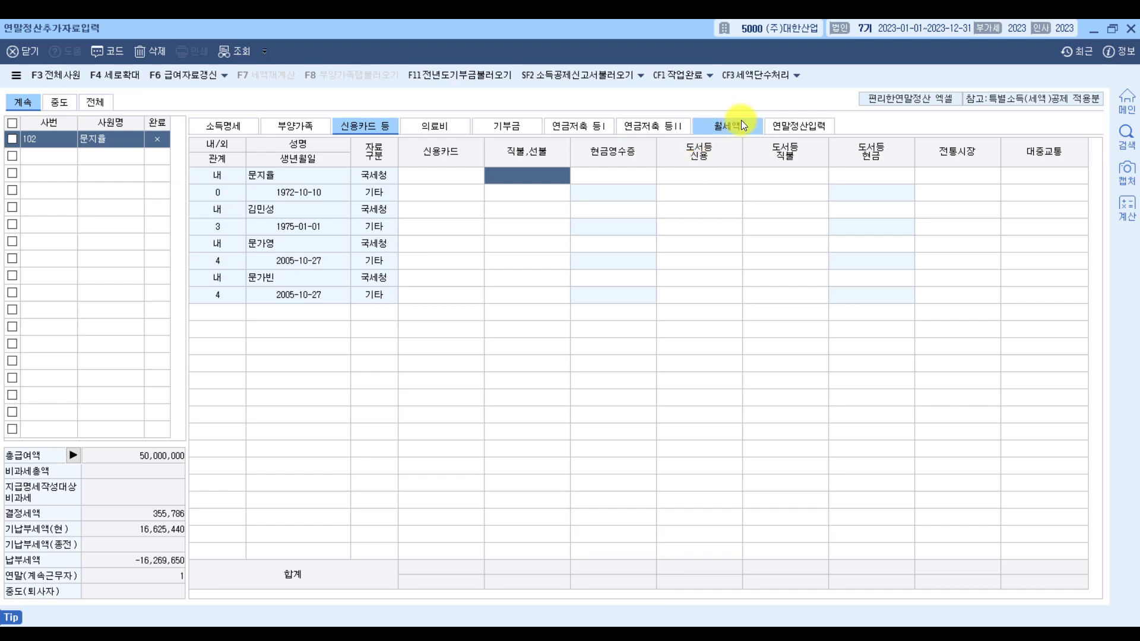
pyautogui.click(949, 175)
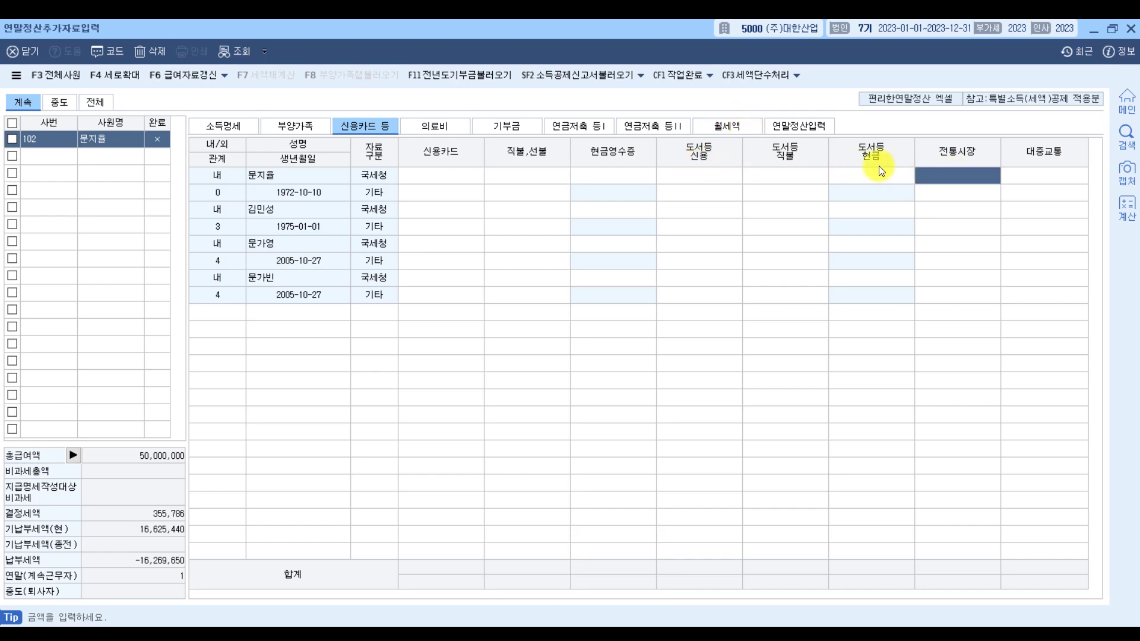
pyautogui.click(268, 179)
pyautogui.write('1,500,000')
pyautogui.press('Return')
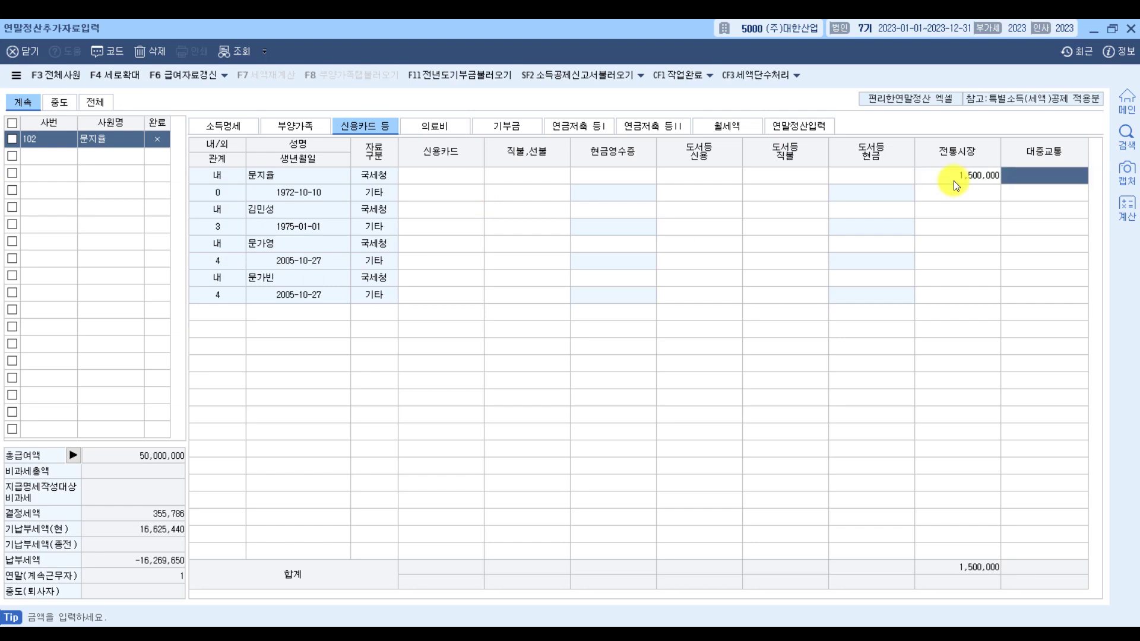
pyautogui.write('1000000')
pyautogui.press('Return')
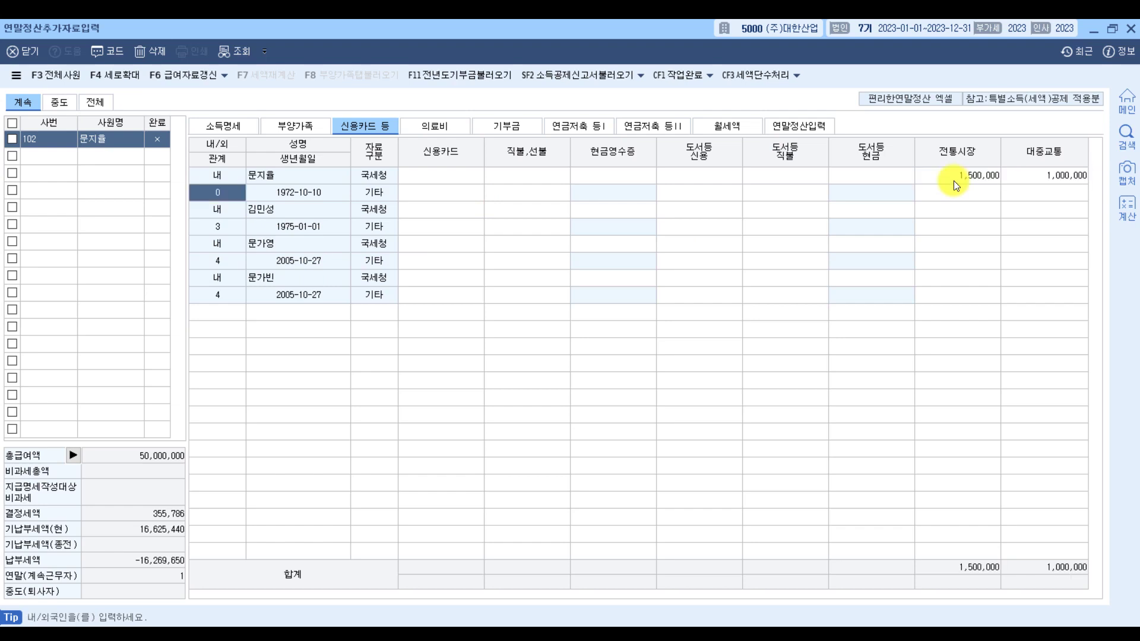
# Enter 1,000,000 as 도서등 신용 and 28,500,000 as 신용카드 in the 본인's 국세청 row, consulting the exercise PDF
pyautogui.click(697, 174)
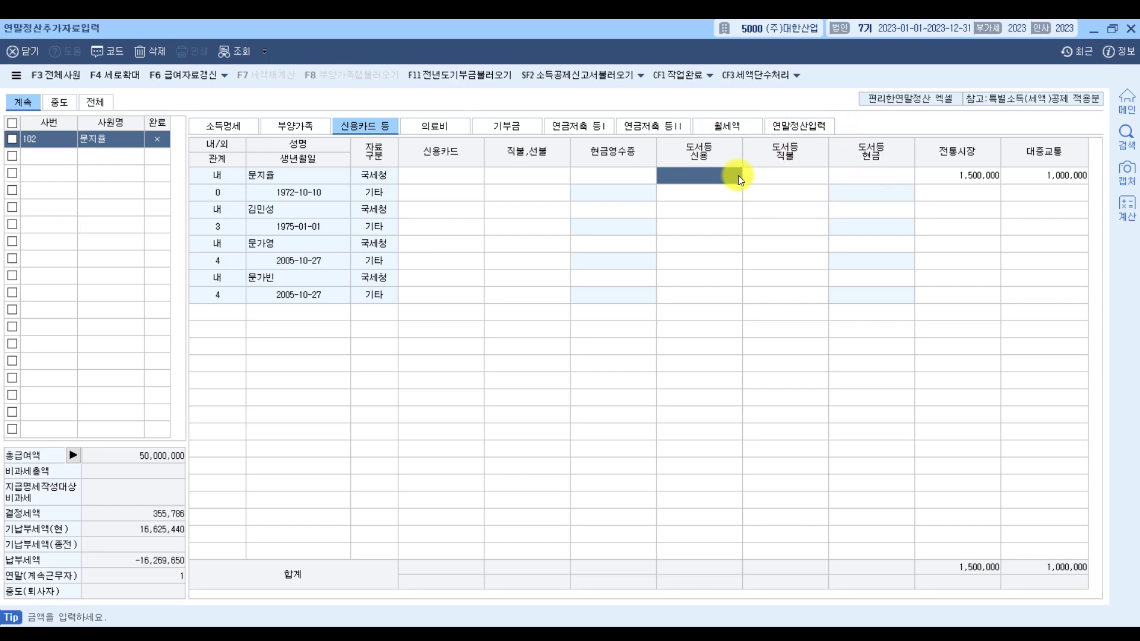
pyautogui.write('1000000')
pyautogui.press('Return')
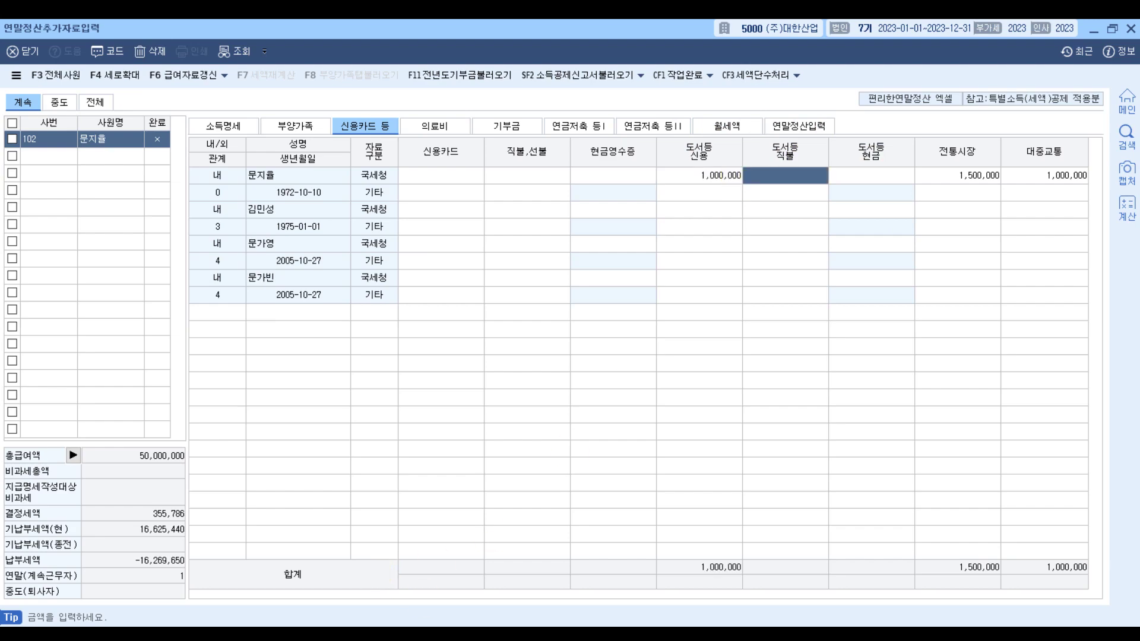
pyautogui.hotkey('alt', 'Tab')
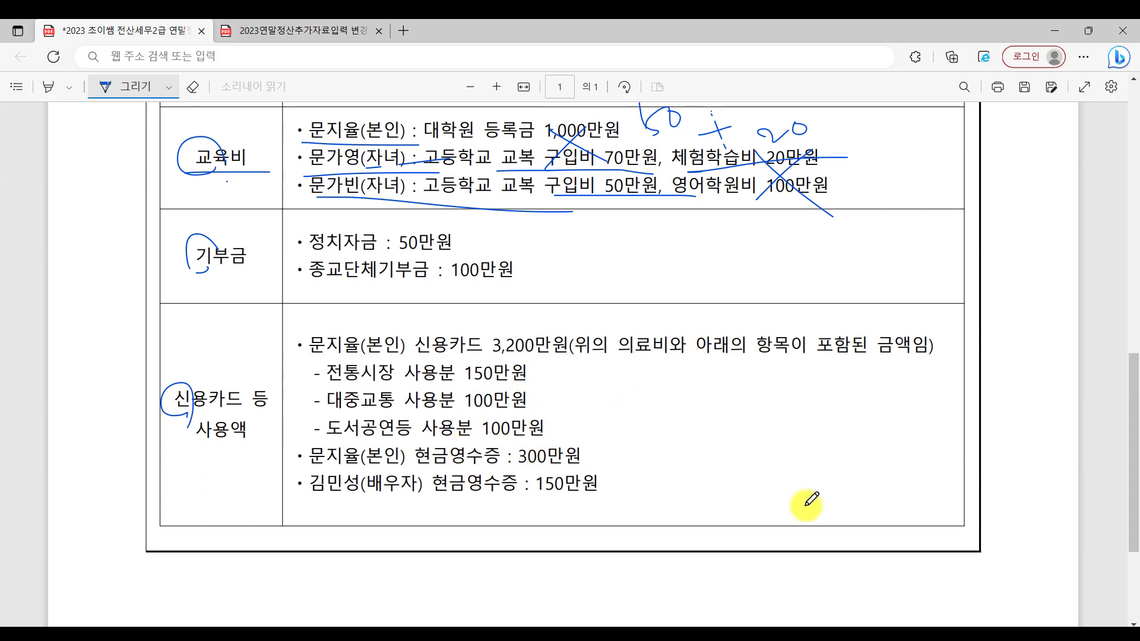
pyautogui.hotkey('alt', 'Tab')
pyautogui.click(444, 180)
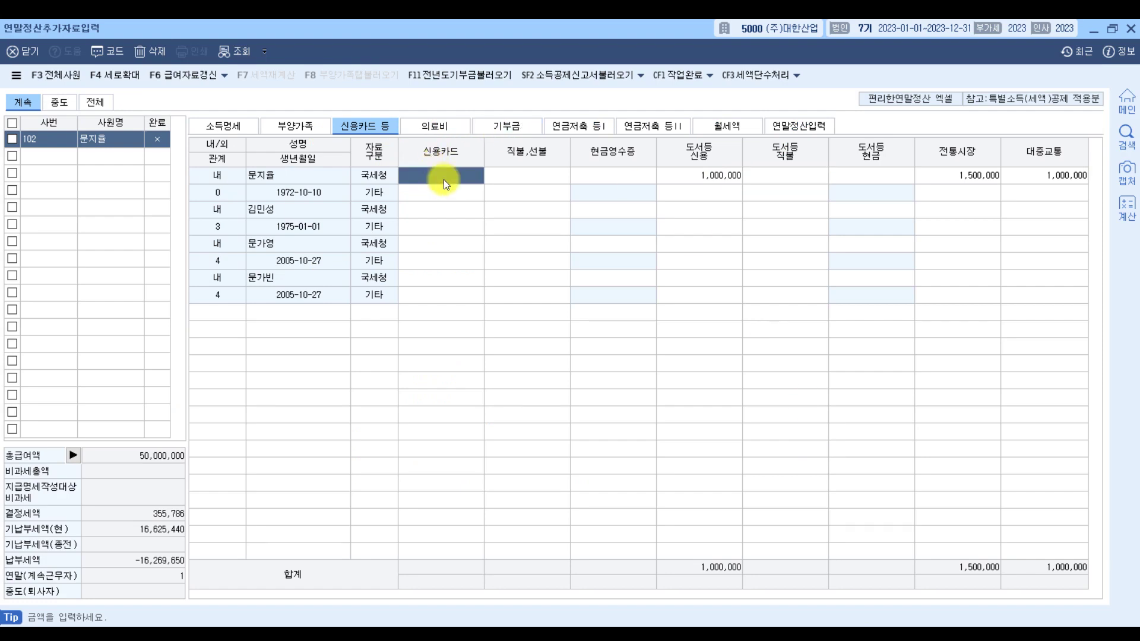
pyautogui.write('28,500,000')
pyautogui.press('Return')
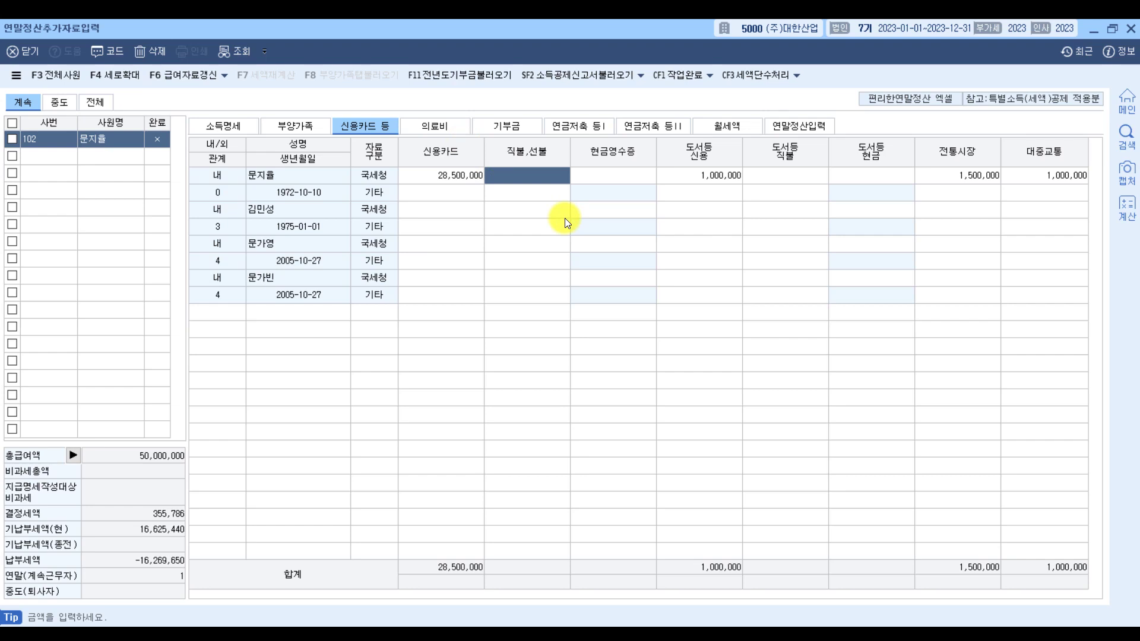
# Enter 3,000,000 as 현금영수증 in the 본인's 국세청 row
pyautogui.click(629, 176)
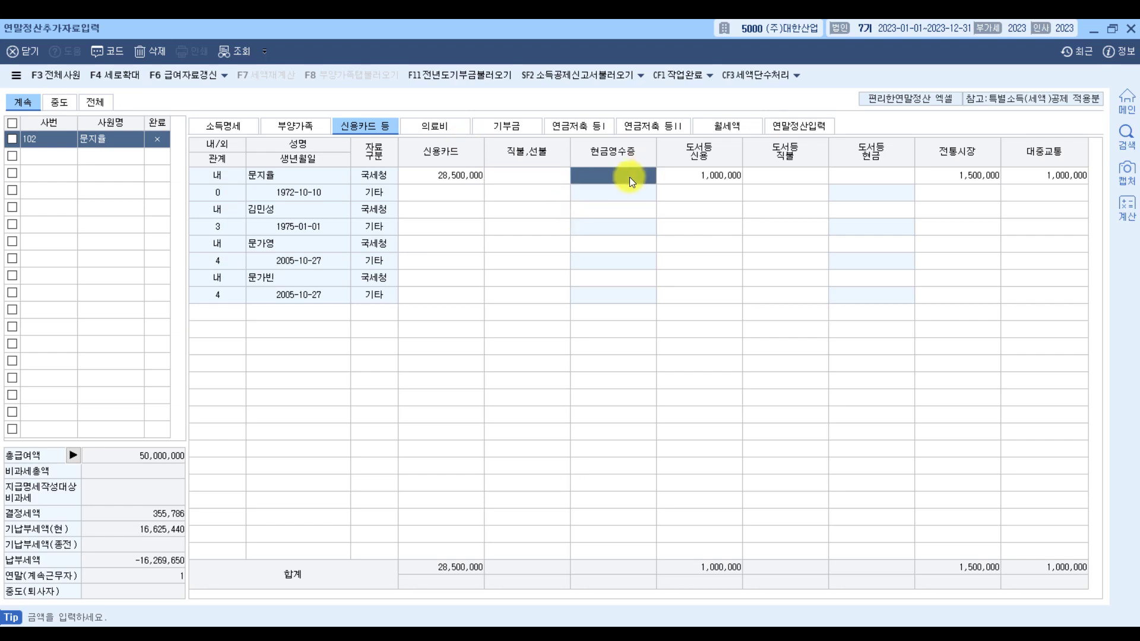
pyautogui.write('3000000')
pyautogui.press('Return')
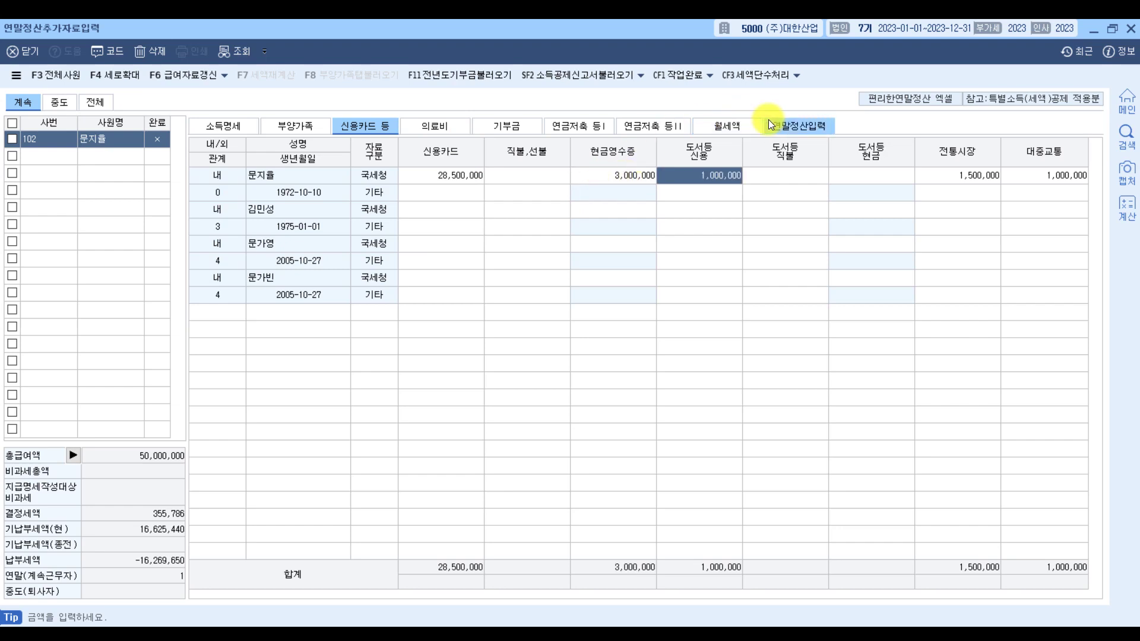
# Examine the 신용카드 등 공제대상금액 breakdown for 42.신용카드 등 사용액 under 연말정산입력
pyautogui.click(799, 125)
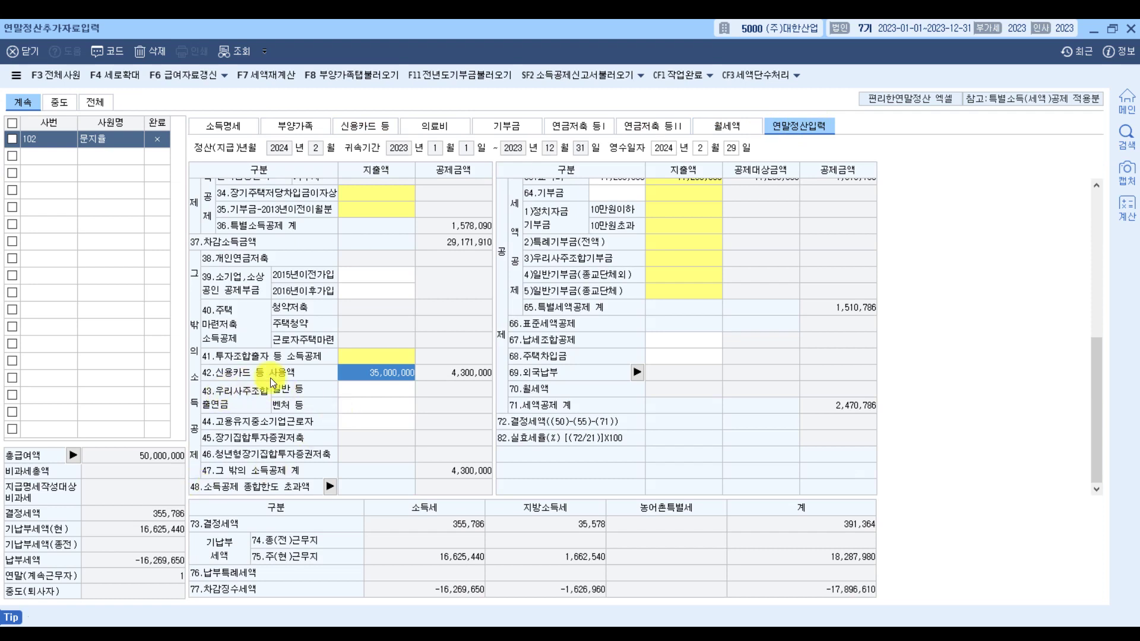
pyautogui.doubleClick(355, 372)
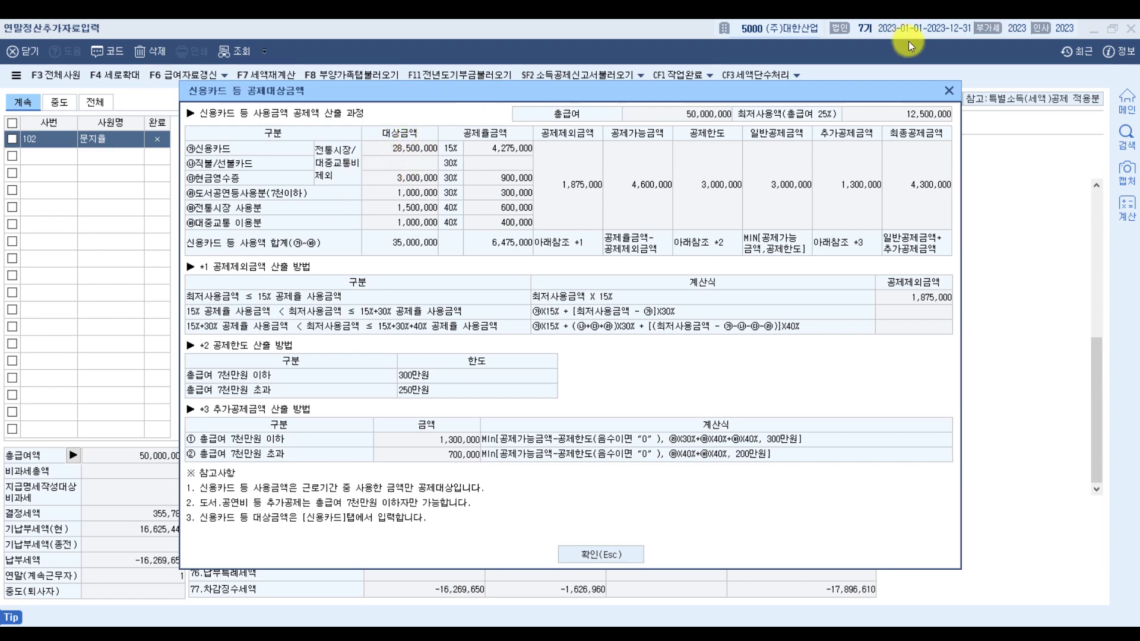
pyautogui.click(949, 91)
# Move to the 배우자's row in the 신용카드 등 sheet and mark the 배우자's 150만원 현금영수증 item in the exercise PDF
pyautogui.click(378, 128)
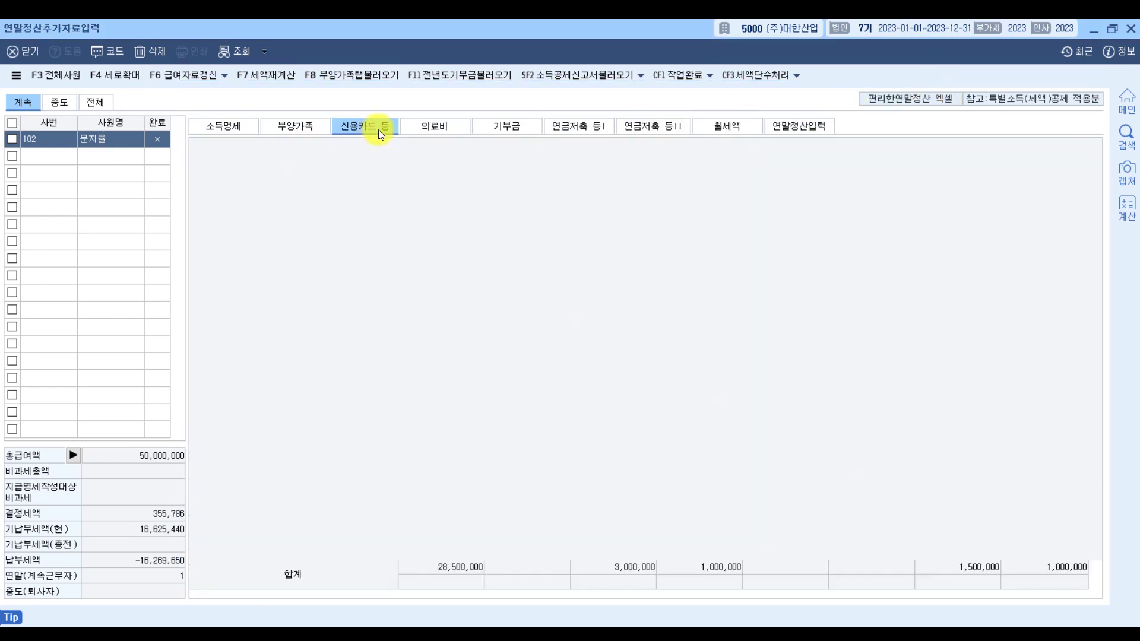
pyautogui.click(260, 211)
pyautogui.click(260, 211)
pyautogui.click(260, 212)
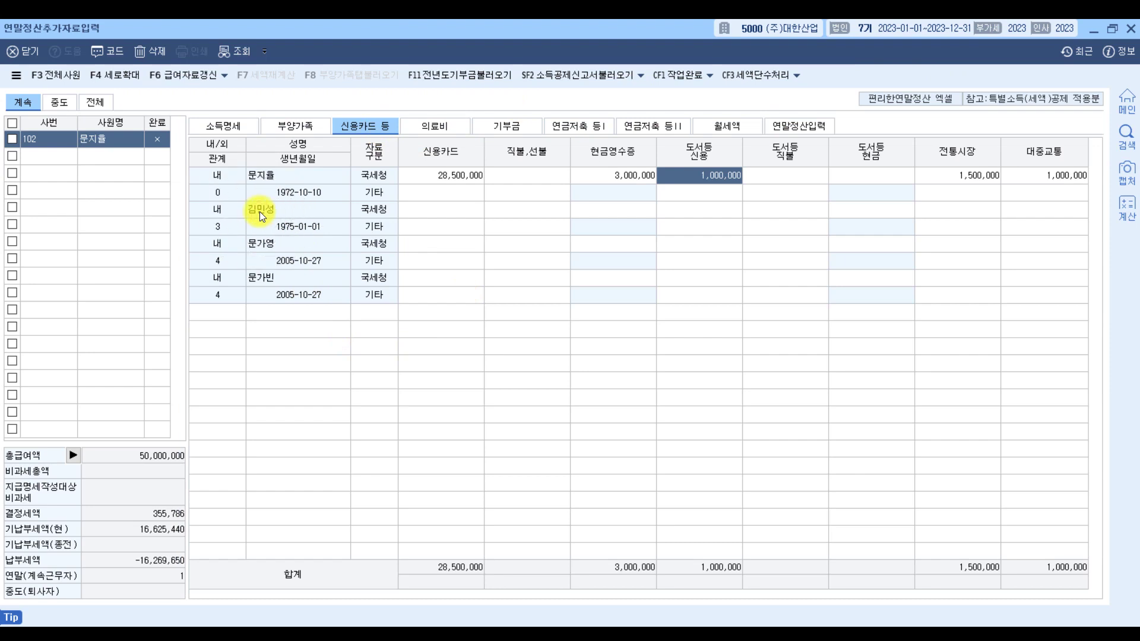
pyautogui.click(436, 215)
pyautogui.hotkey('alt', 'Tab')
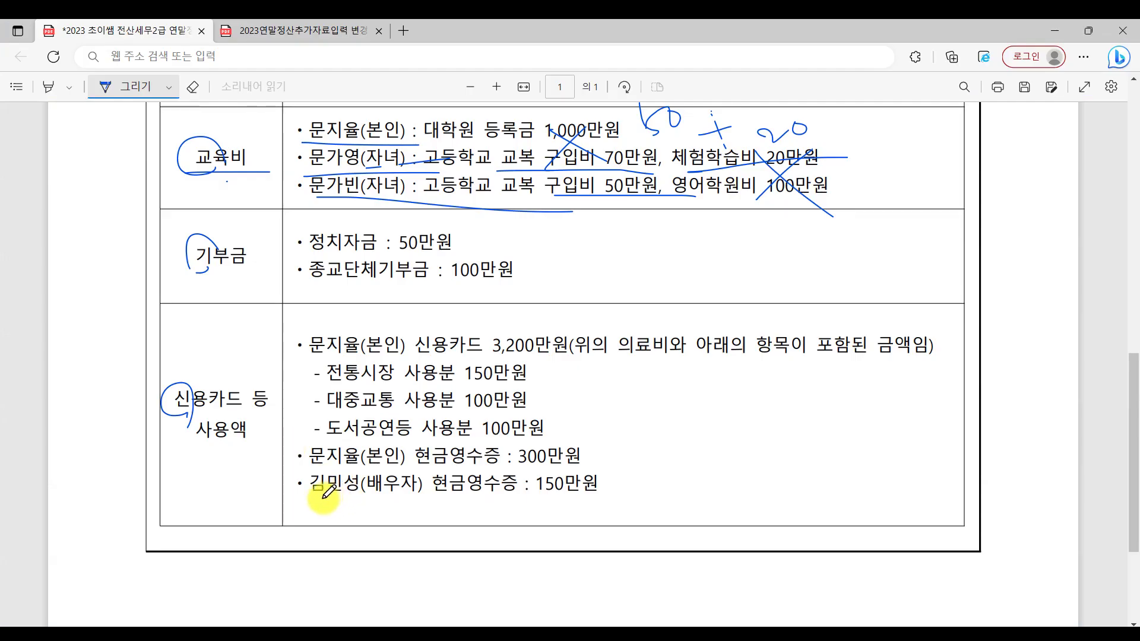
pyautogui.moveTo(324, 497)
pyautogui.mouseDown()
pyautogui.moveTo(580, 509)
pyautogui.moveTo(593, 496)
pyautogui.moveTo(558, 526)
pyautogui.mouseUp()
# Return to KcLep and enter 1,500,000 as 현금영수증 in the 배우자's 국세청 row
pyautogui.hotkey('alt', 'Tab')
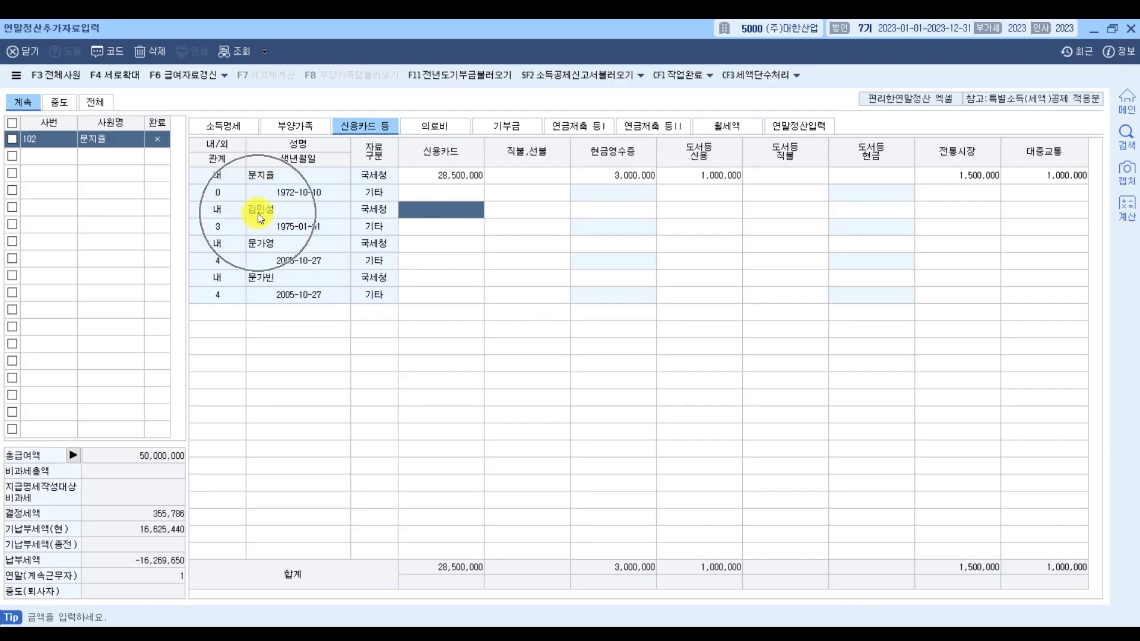
pyautogui.click(615, 207)
pyautogui.write('1,500,000')
pyautogui.press('Return')
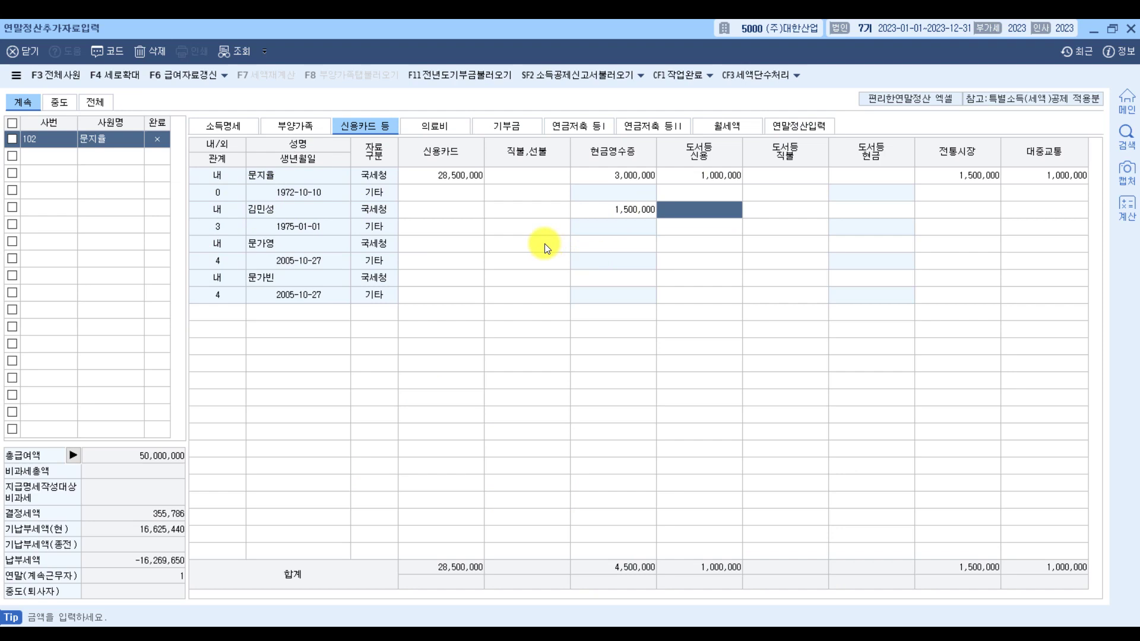
# Load the 부양가족 data into 연말정산입력 with 부양가족탭불러오기
pyautogui.click(795, 122)
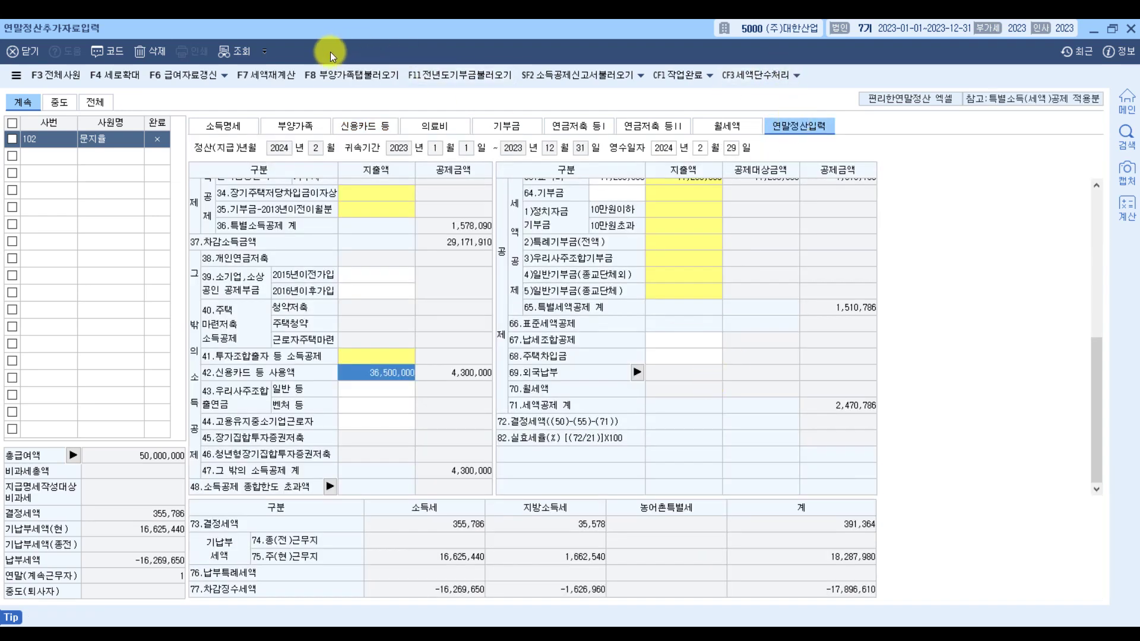
pyautogui.click(327, 76)
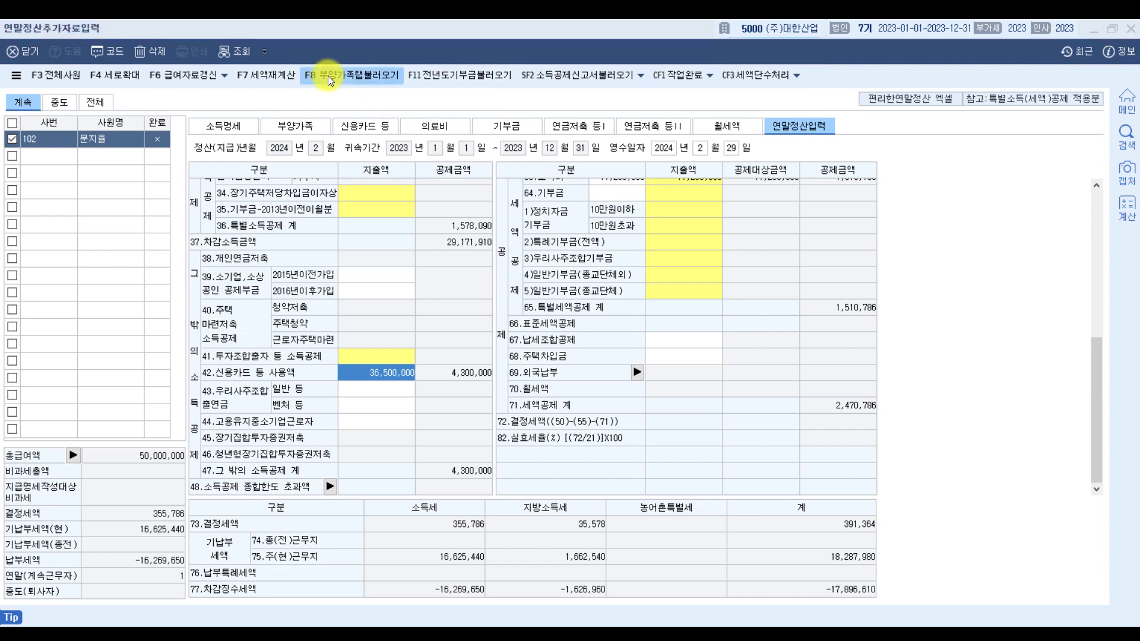
pyautogui.click(678, 404)
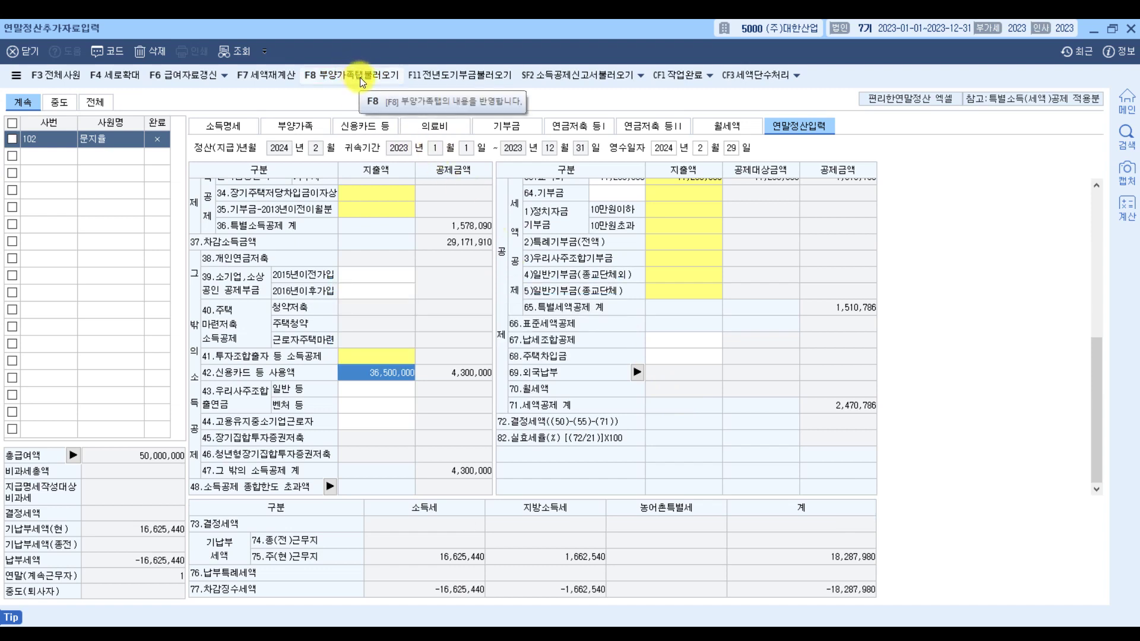
# Open the 기부금 sheet and draw a star over the 기부금 heading in the exercise PDF
pyautogui.click(525, 134)
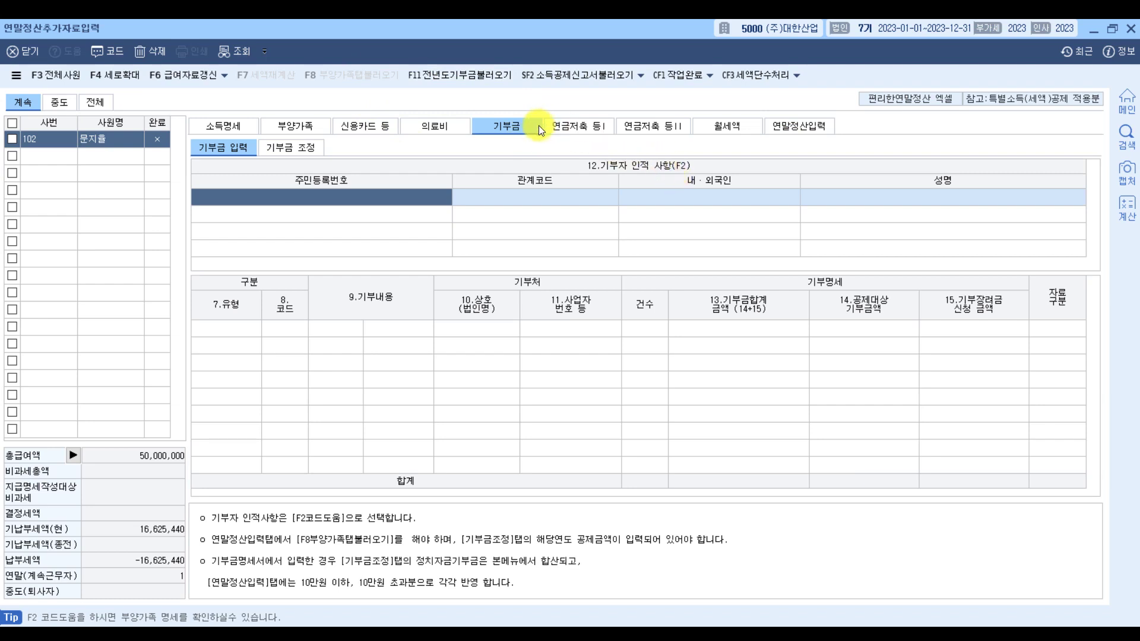
pyautogui.hotkey('alt', 'Tab')
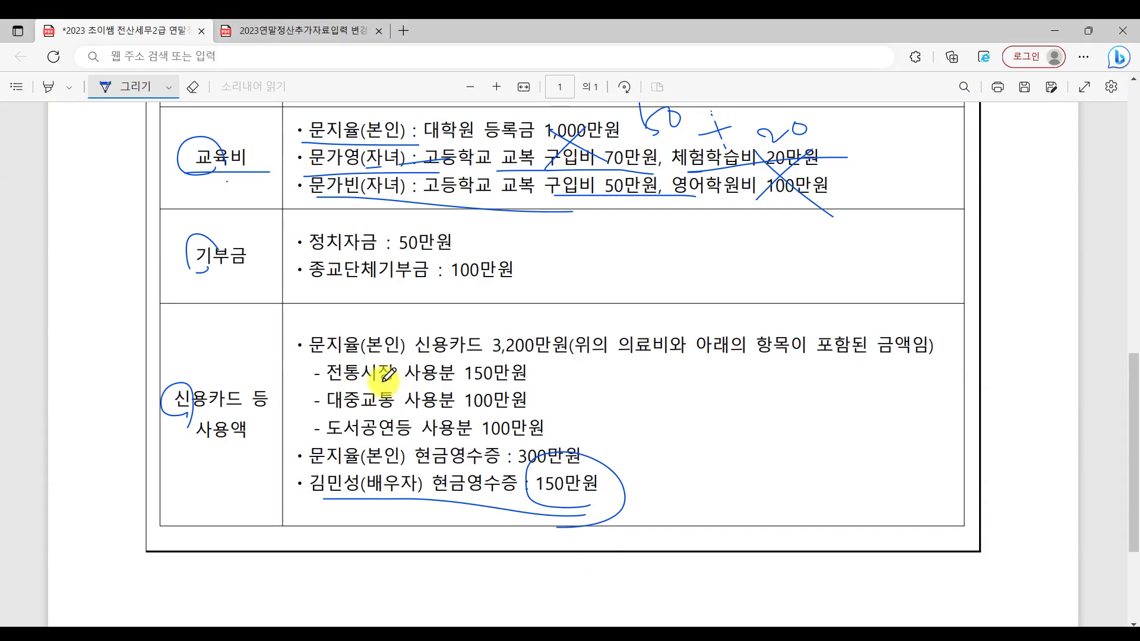
pyautogui.scroll(3, 362, 356)
pyautogui.moveTo(209, 383)
pyautogui.mouseDown()
pyautogui.moveTo(129, 452)
pyautogui.moveTo(219, 429)
pyautogui.mouseUp()
pyautogui.moveTo(173, 399); pyautogui.dragTo(178, 331)
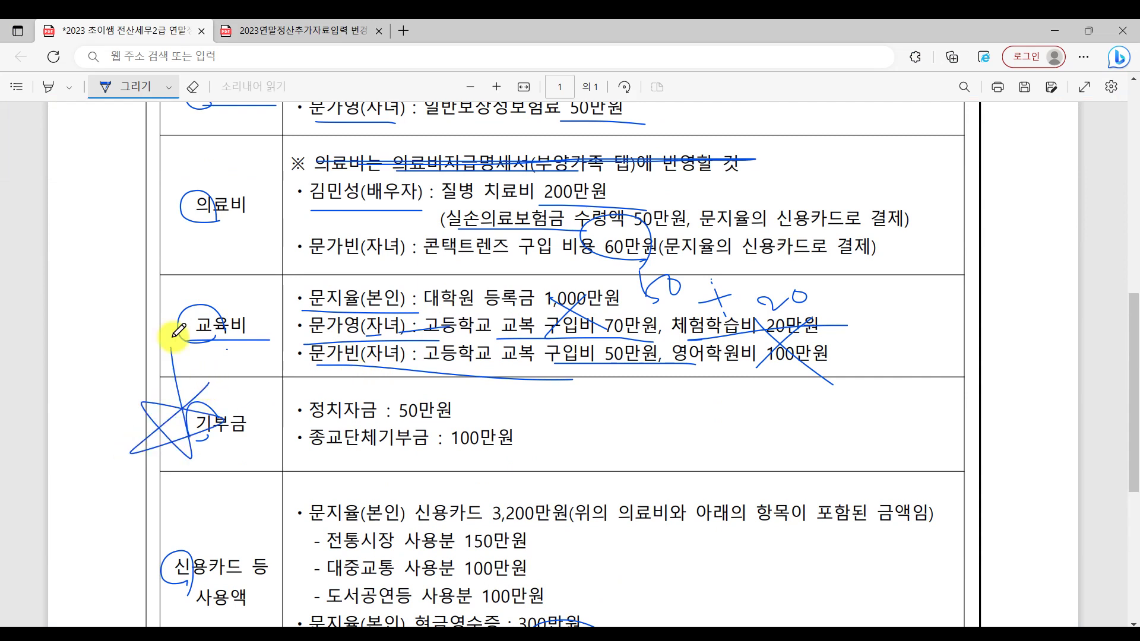
# Back in KcLep, check the 64.기부금 items under 연말정산입력 and view their detailed 기부금 breakdown
pyautogui.hotkey('alt', 'Tab')
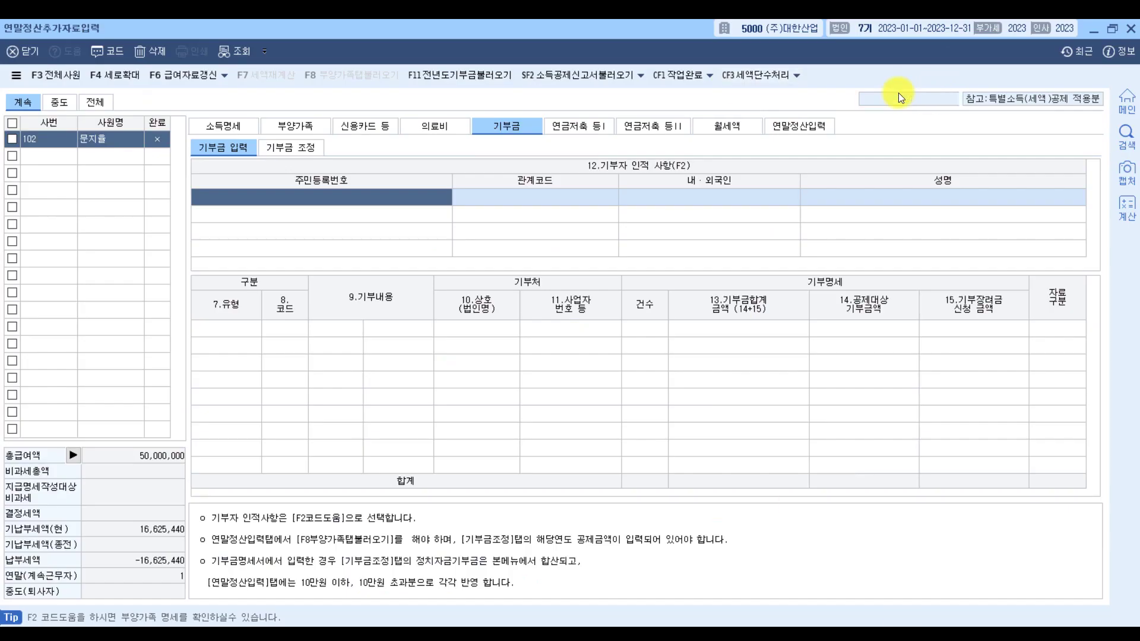
pyautogui.click(797, 127)
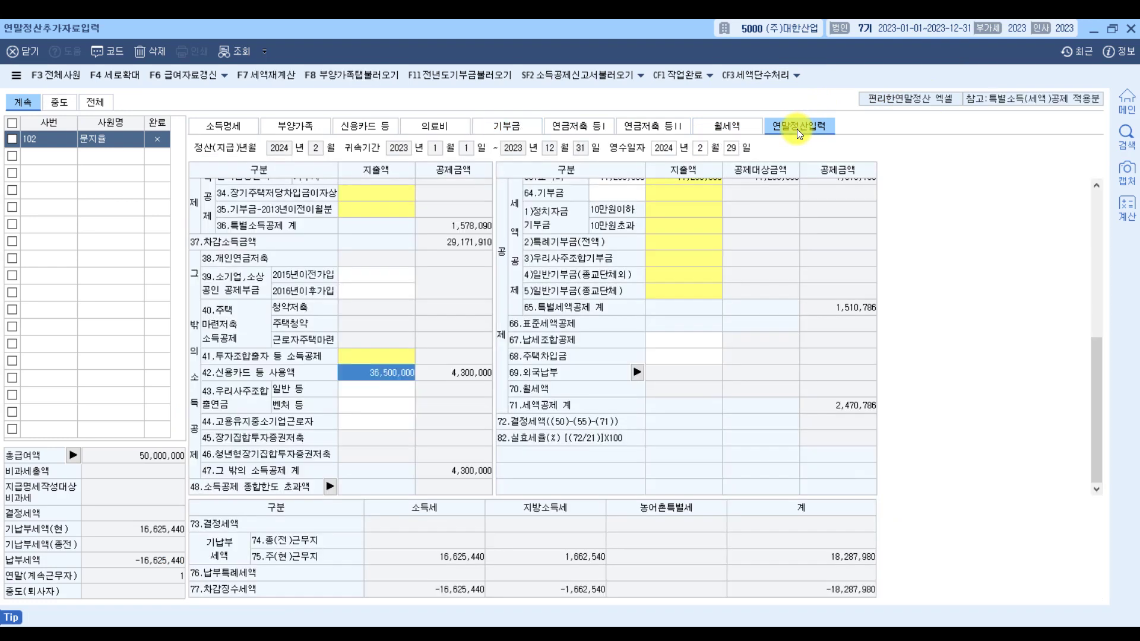
pyautogui.scroll(3, 616, 366)
pyautogui.scroll(2, 669, 329)
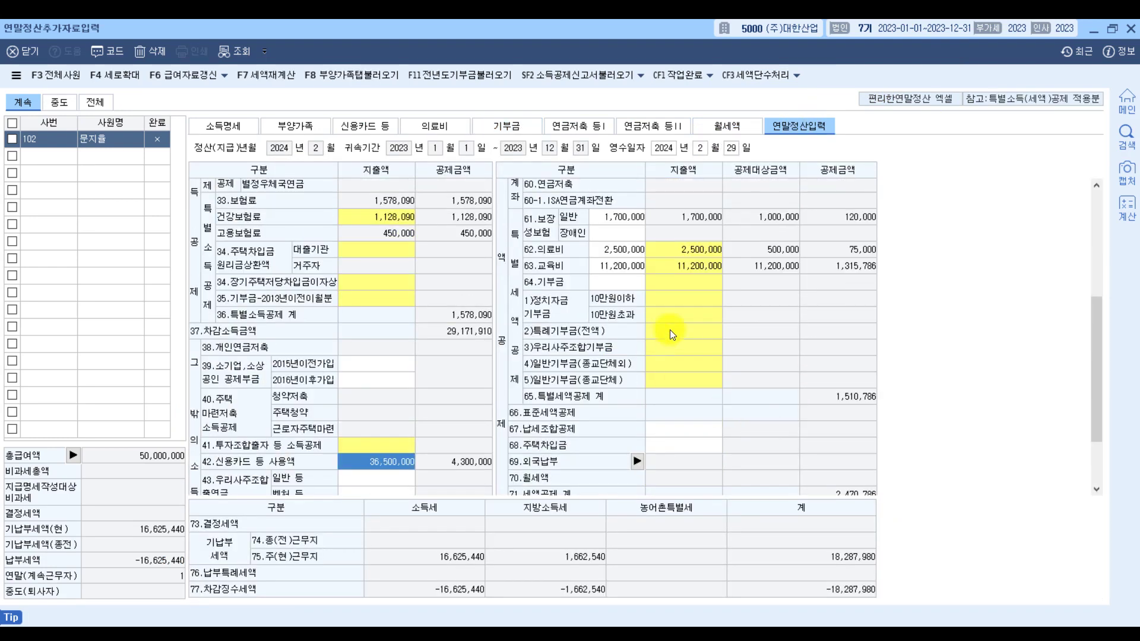
pyautogui.click(679, 347)
pyautogui.doubleClick(679, 347)
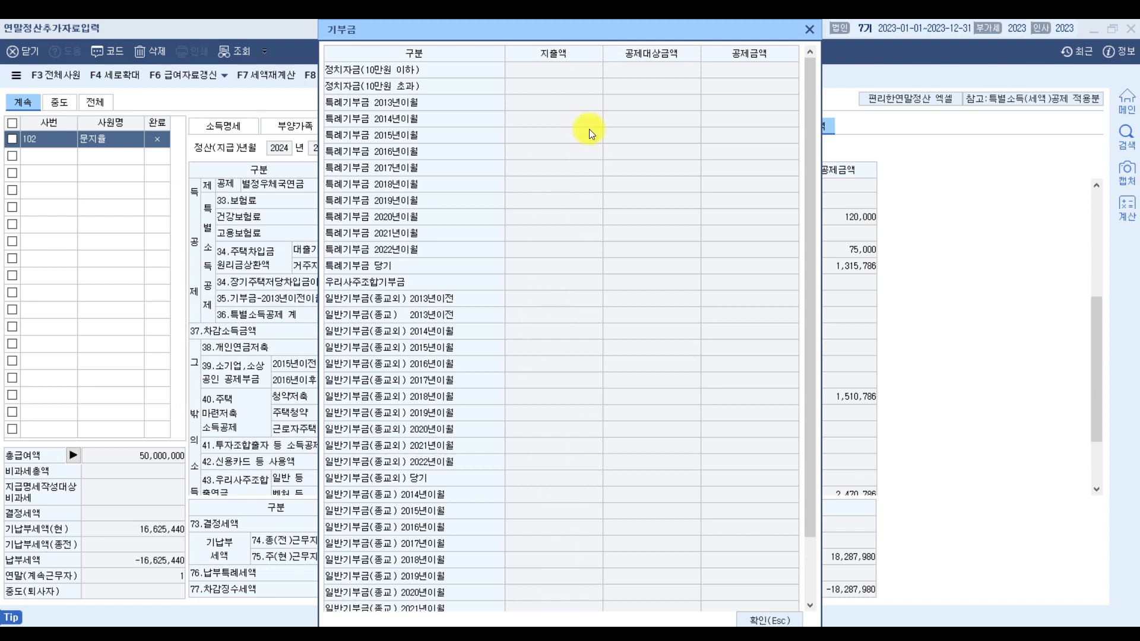
pyautogui.click(808, 29)
# Open the 기부금 입력 sheet and bring up the 부양가족 list for the 기부자 인적 사항 entry
pyautogui.click(510, 129)
pyautogui.click(222, 152)
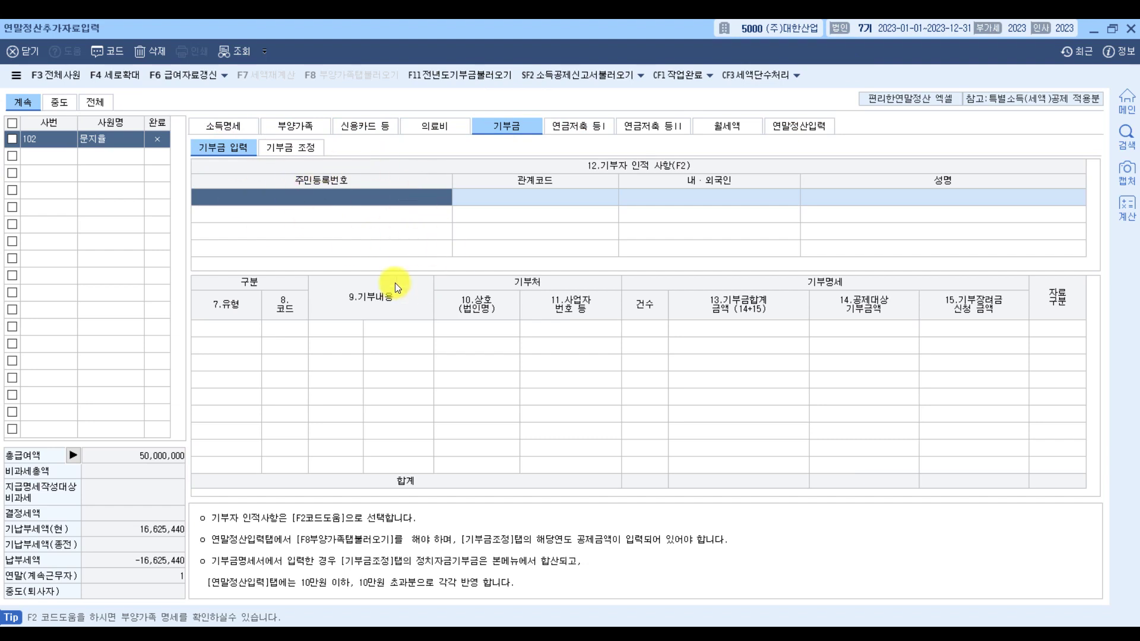
pyautogui.press('F2')
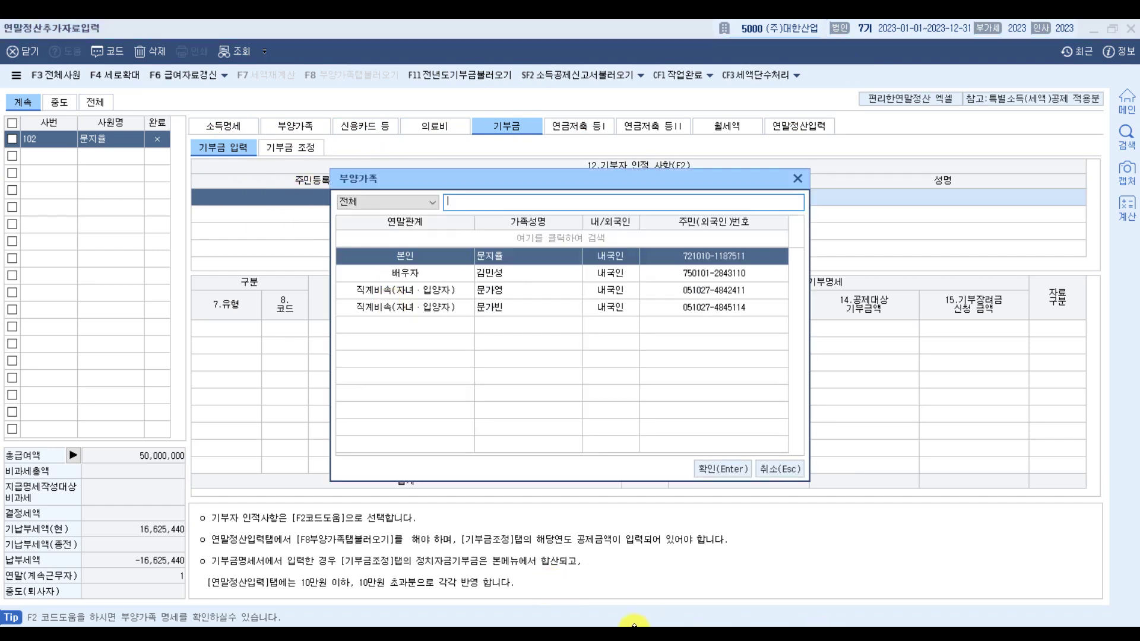
# In the exercise PDF, handwrite the donor's name beside the 정치자금 and 종교단체기부금 items
pyautogui.click(587, 579)
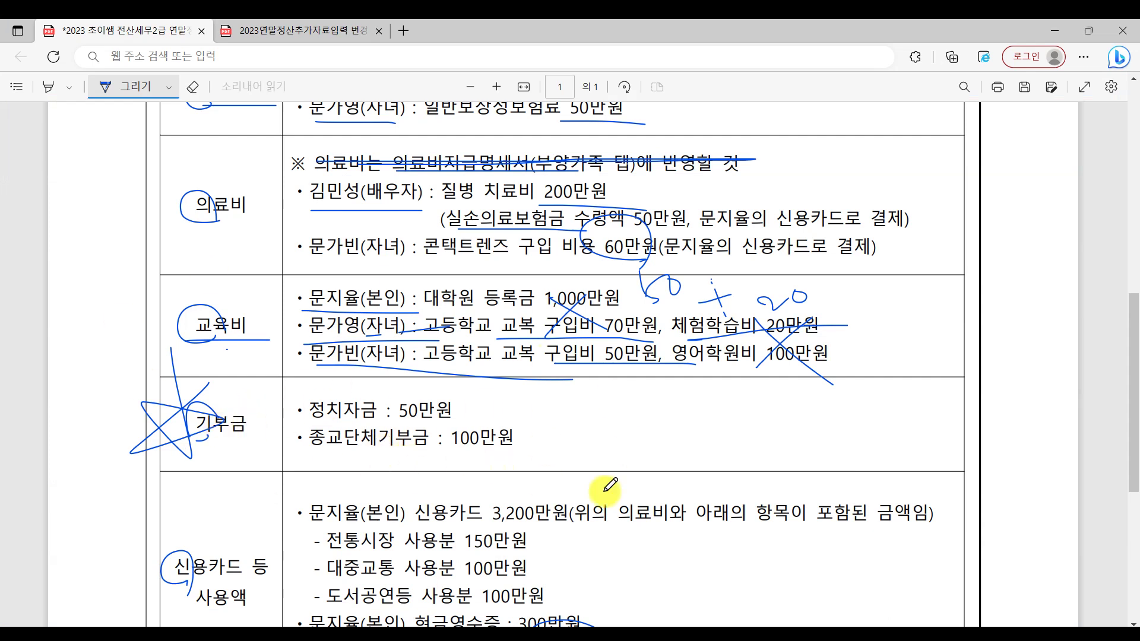
pyautogui.press('ctrl')
pyautogui.press('ctrl')
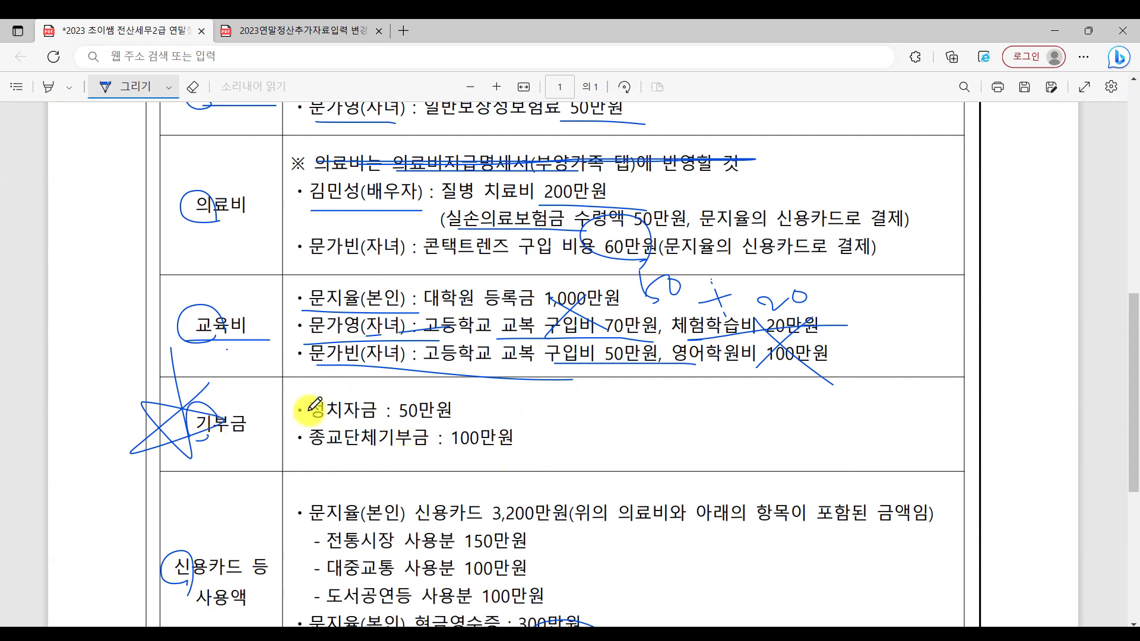
pyautogui.moveTo(576, 435)
pyautogui.mouseDown()
pyautogui.moveTo(562, 412)
pyautogui.moveTo(589, 435)
pyautogui.moveTo(620, 415)
pyautogui.moveTo(664, 414)
pyautogui.mouseUp()
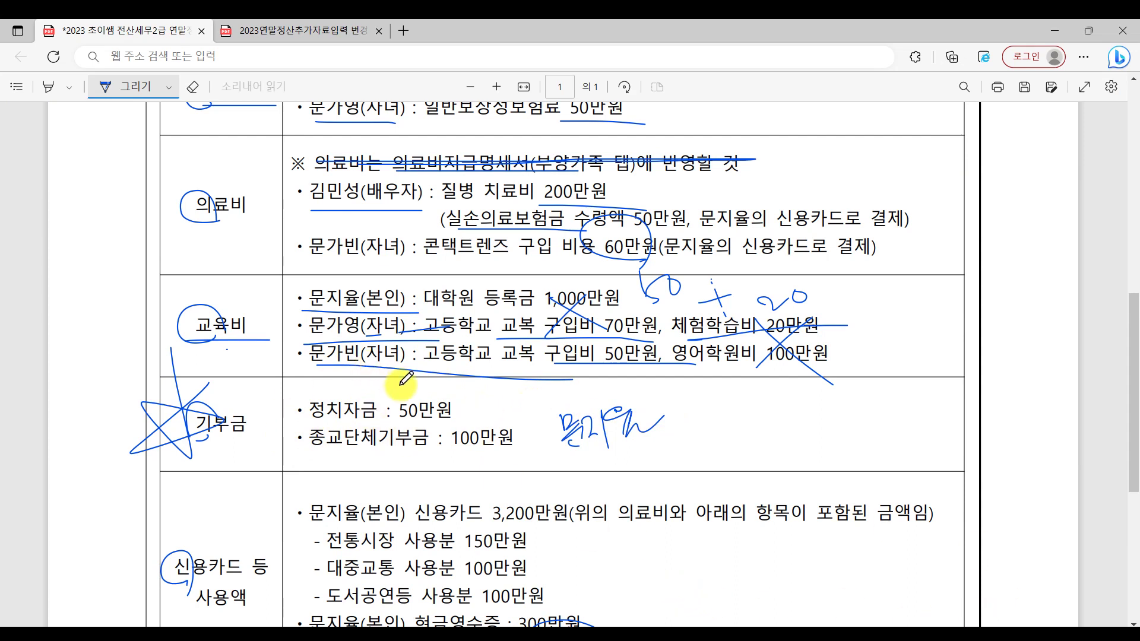
# Return to KcLep and select the 본인 entry as the donor
pyautogui.hotkey('alt', 'Tab')
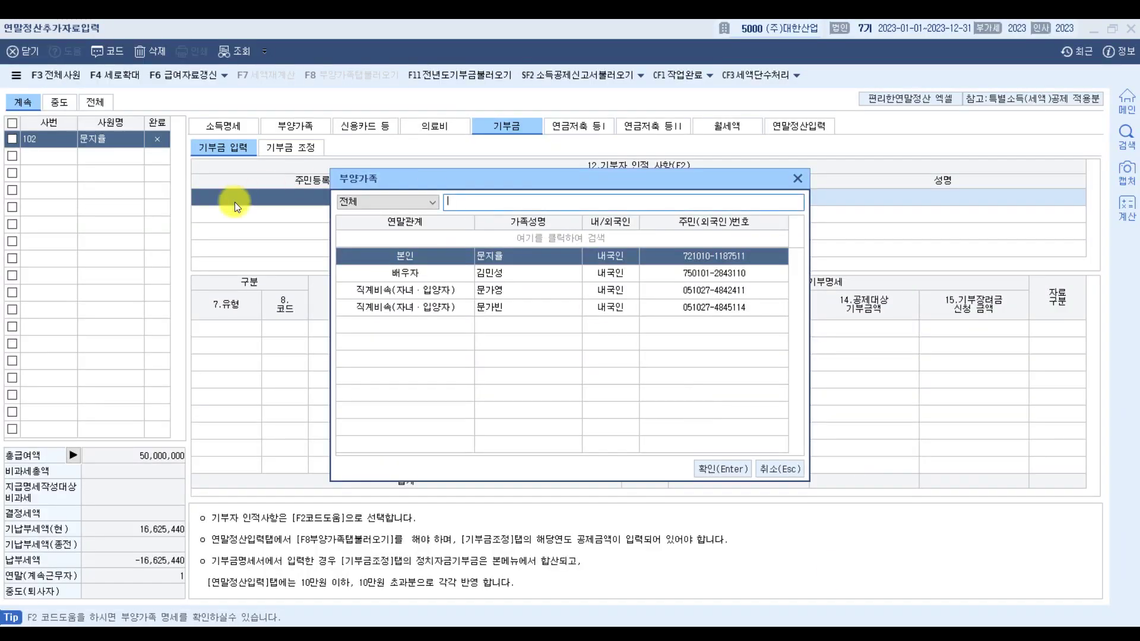
pyautogui.doubleClick(497, 259)
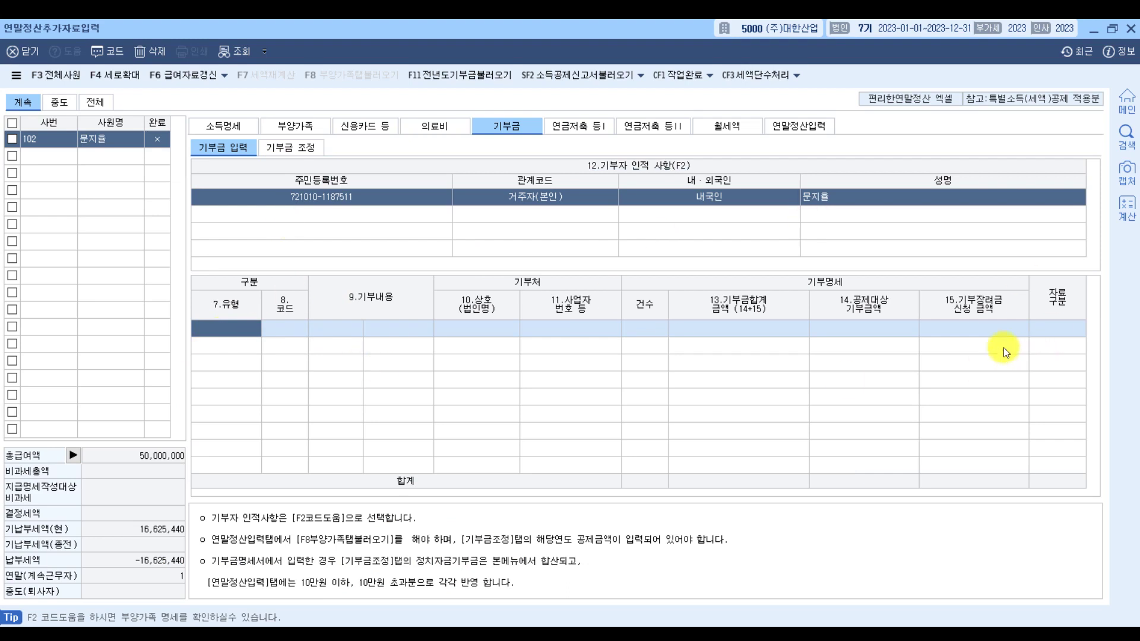
# Review the 기부유형 codes against the exercise PDF and set the first donation row's type to 20 정치자금기부금
pyautogui.click(219, 330)
pyautogui.click(227, 329)
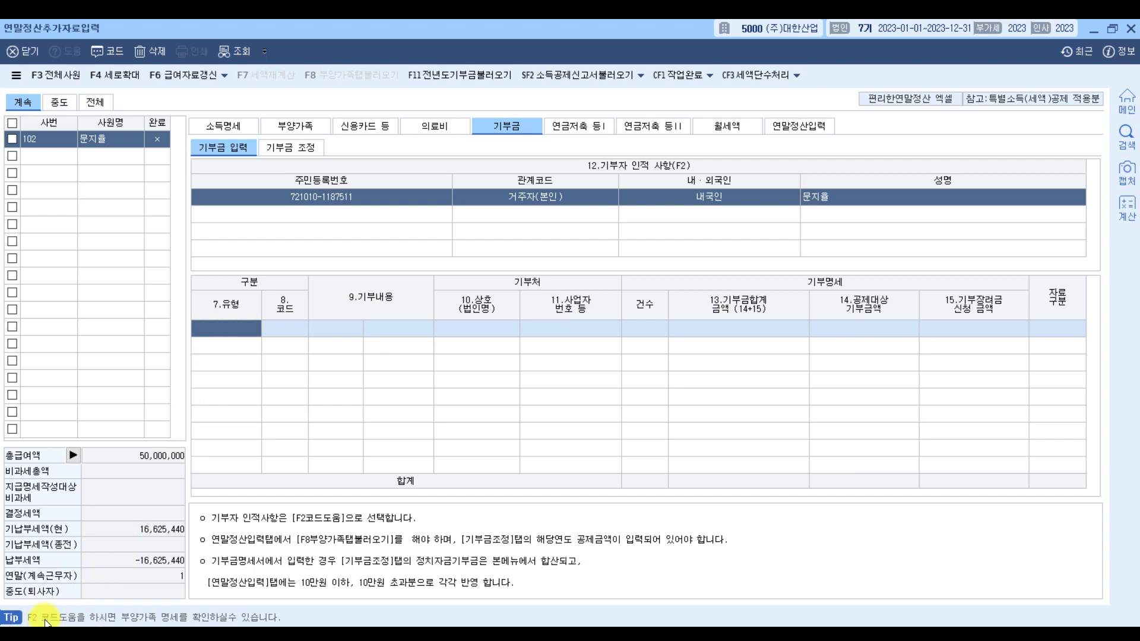
pyautogui.press('F2')
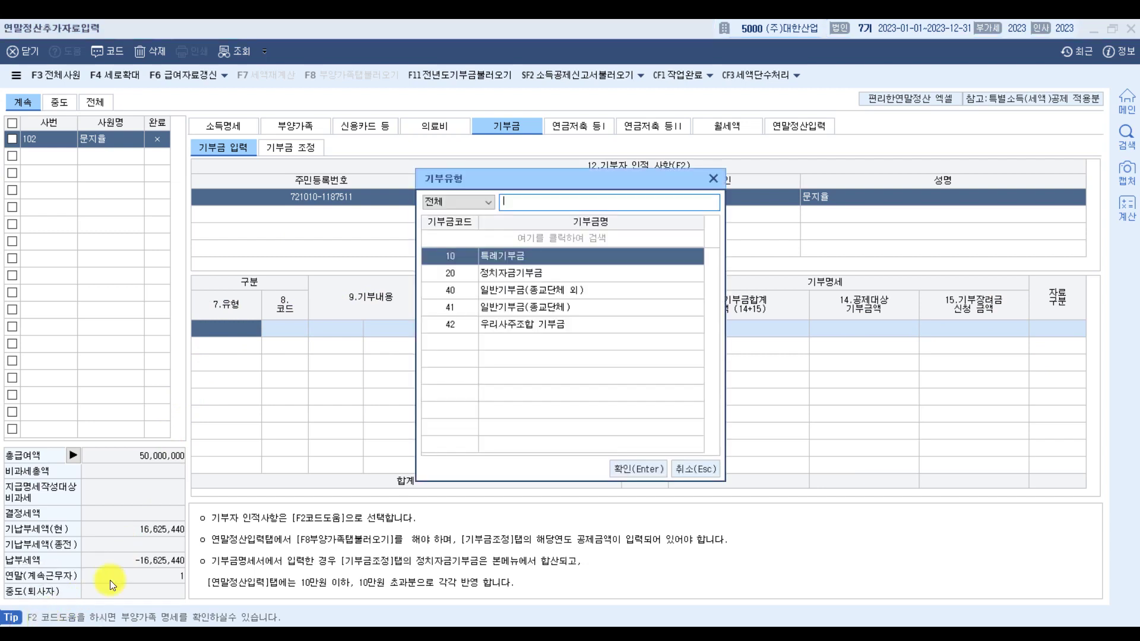
pyautogui.click(519, 255)
pyautogui.click(526, 274)
pyautogui.click(520, 291)
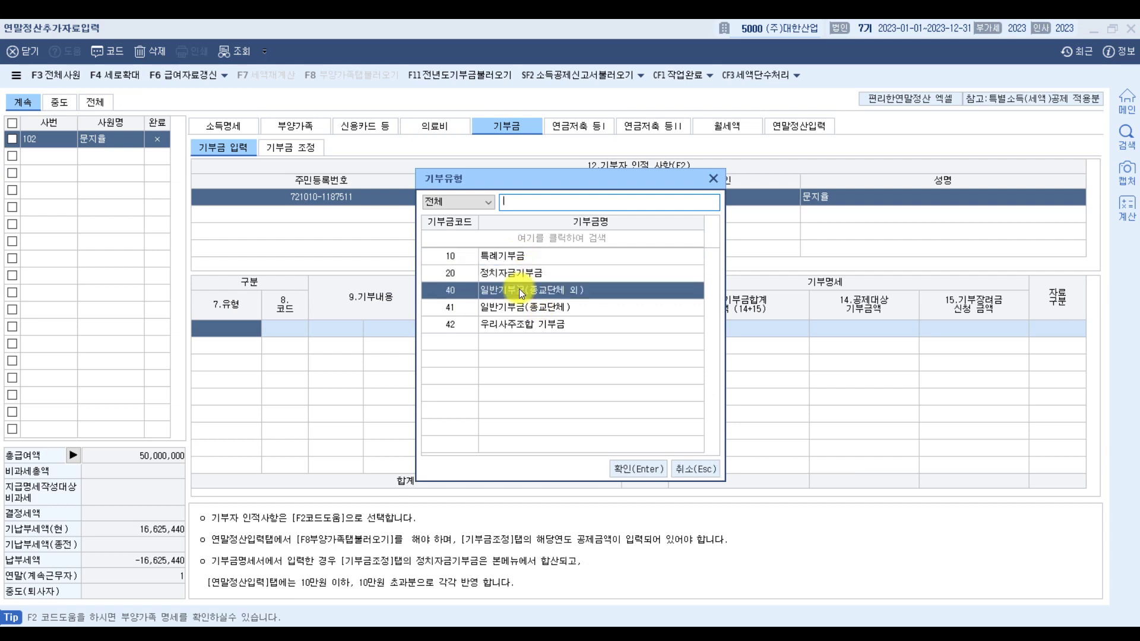
pyautogui.click(563, 308)
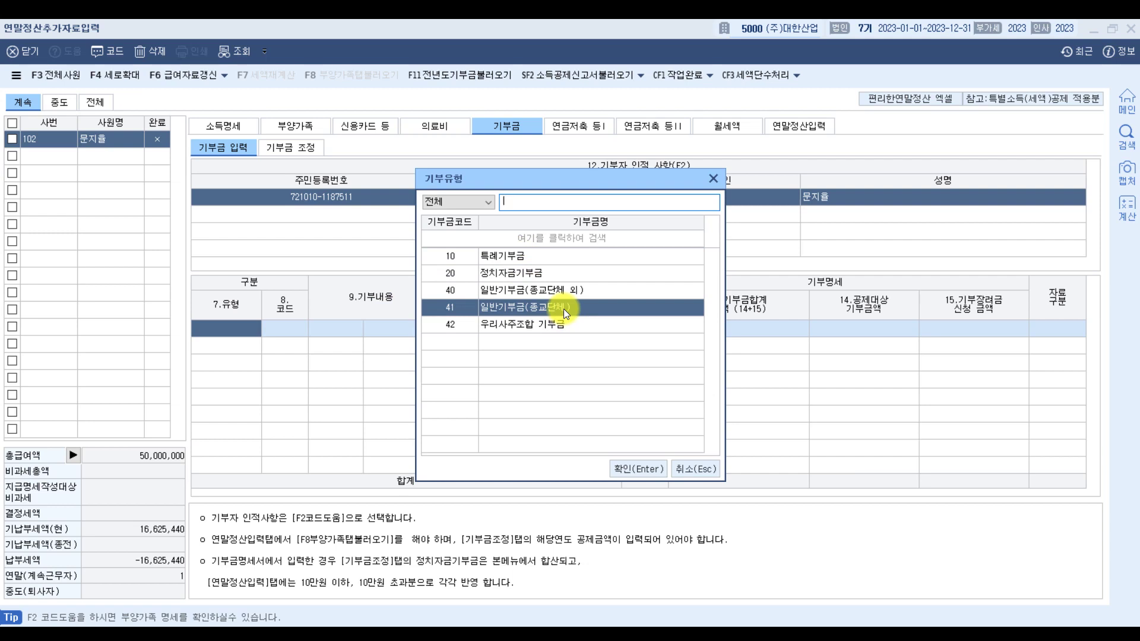
pyautogui.click(587, 623)
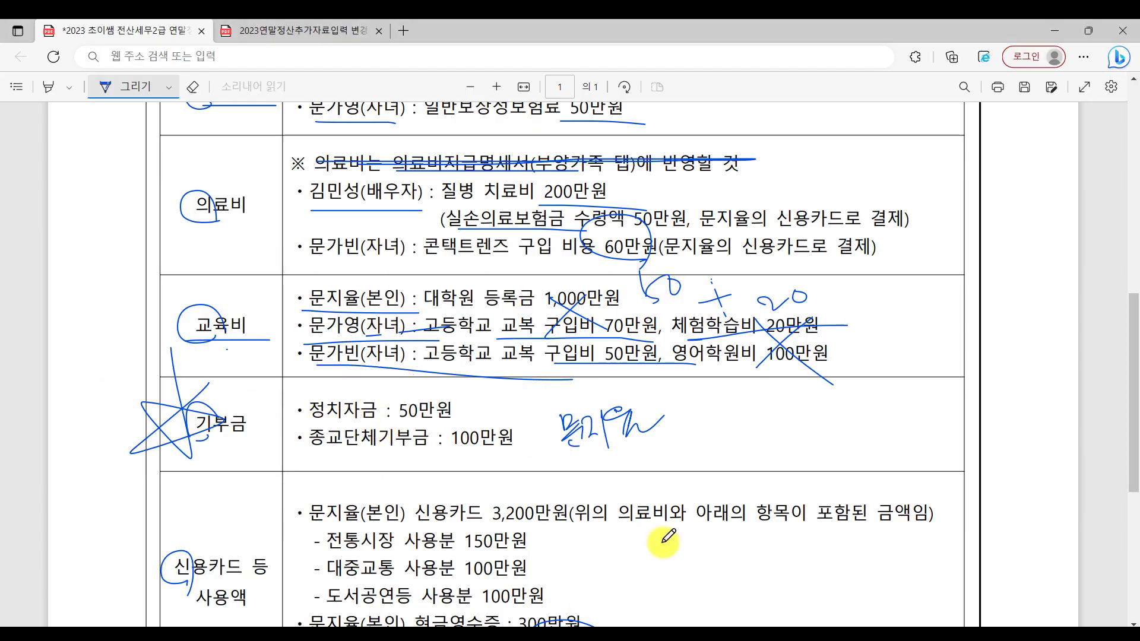
pyautogui.click(811, 622)
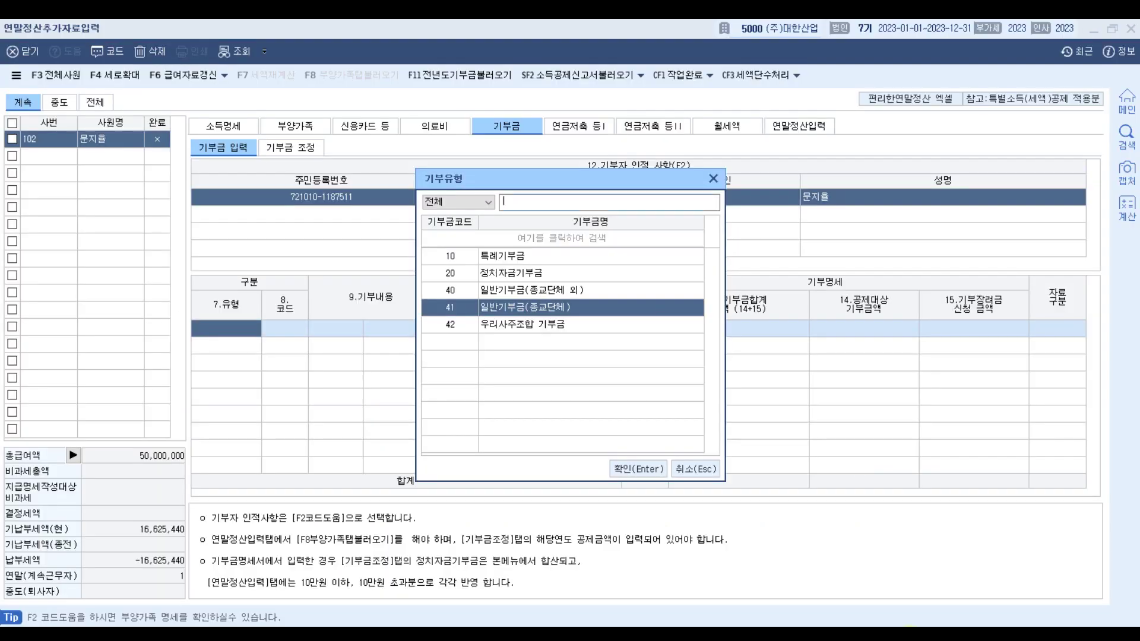
pyautogui.click(524, 275)
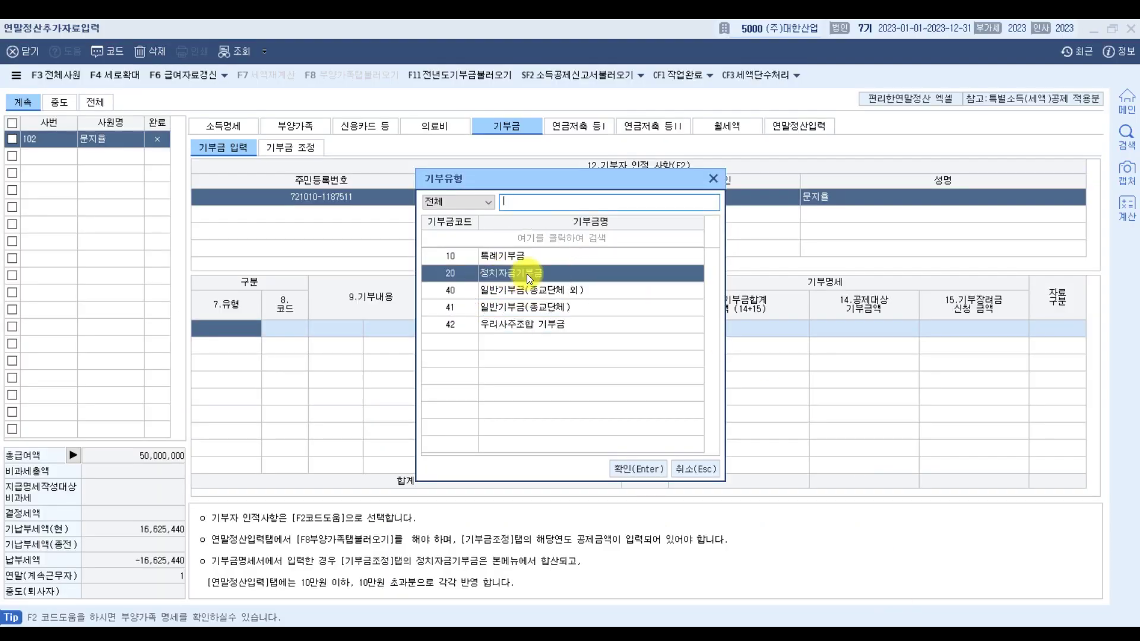
pyautogui.click(626, 465)
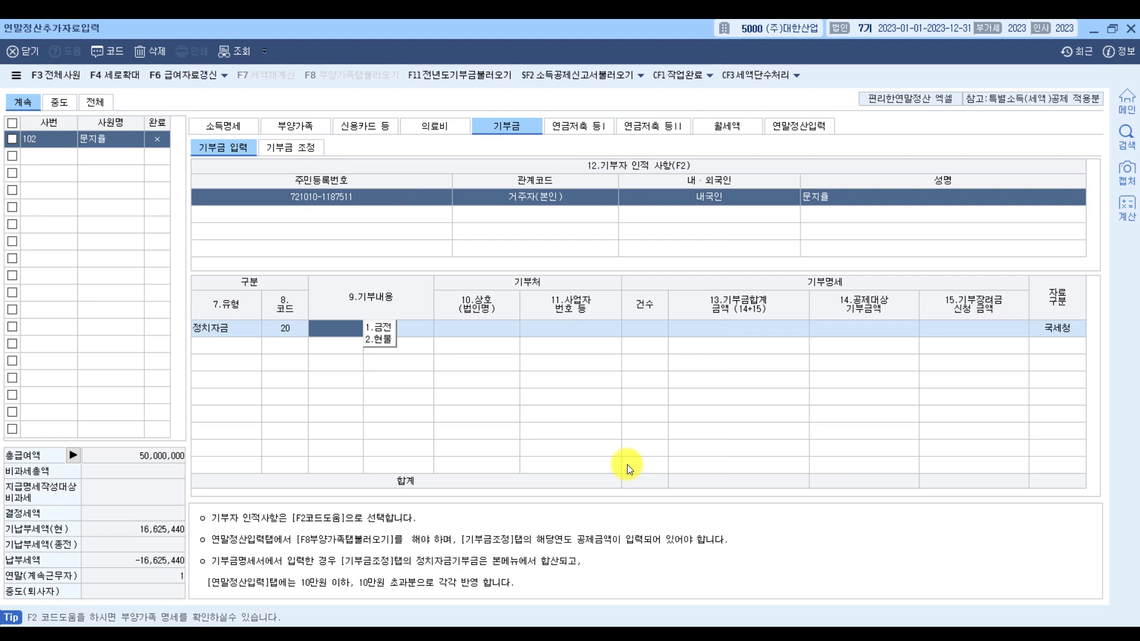
# Leave 기부내용 and 기부처 blank in the 정치자금 row, and enter 건수 1 and 공제대상 기부금액 500,000
pyautogui.click(381, 336)
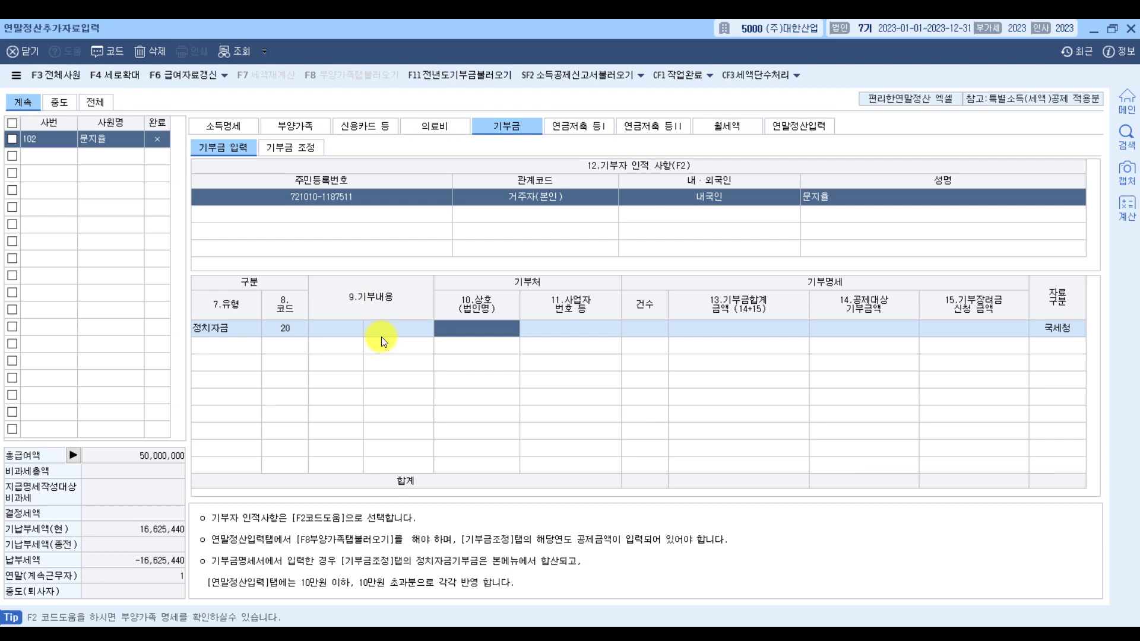
pyautogui.click(345, 326)
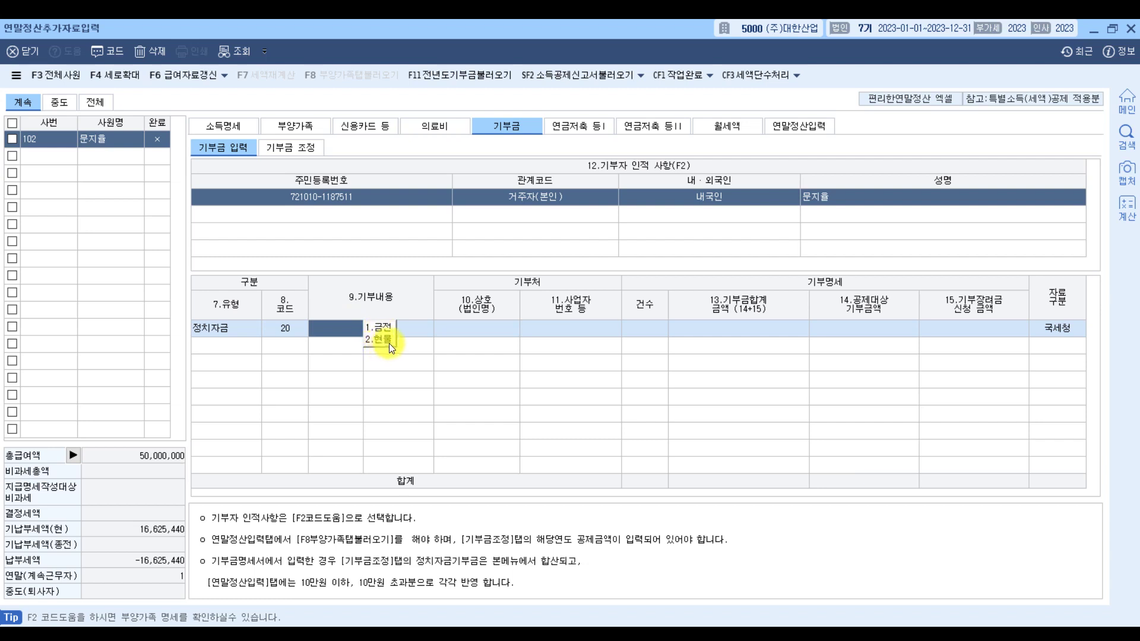
pyautogui.click(479, 330)
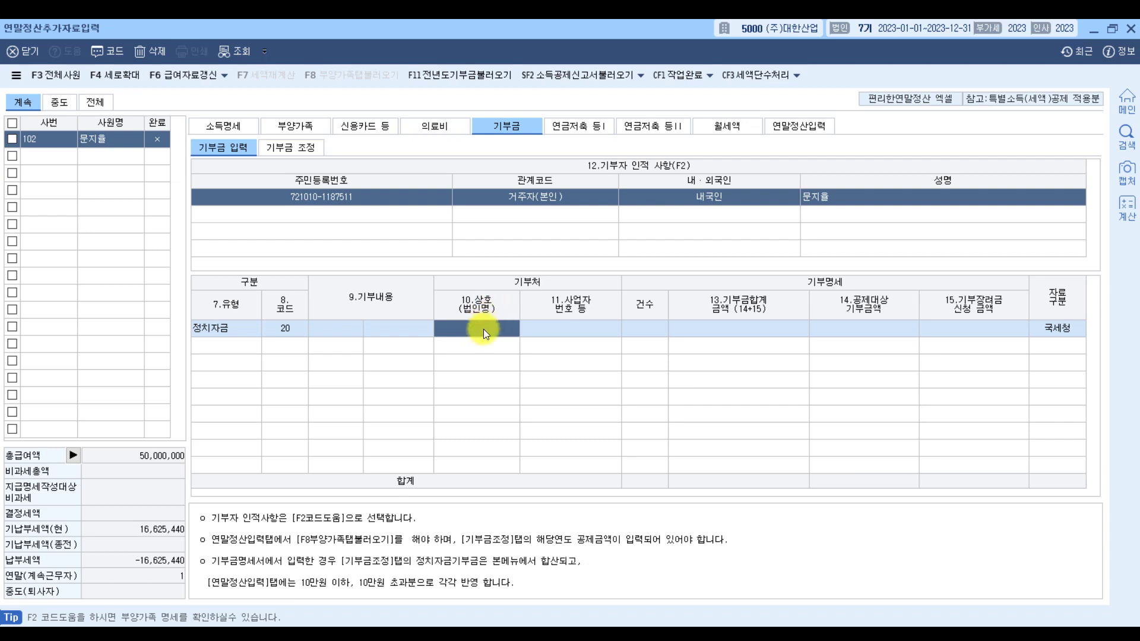
pyautogui.press('Return')
pyautogui.press('Return')
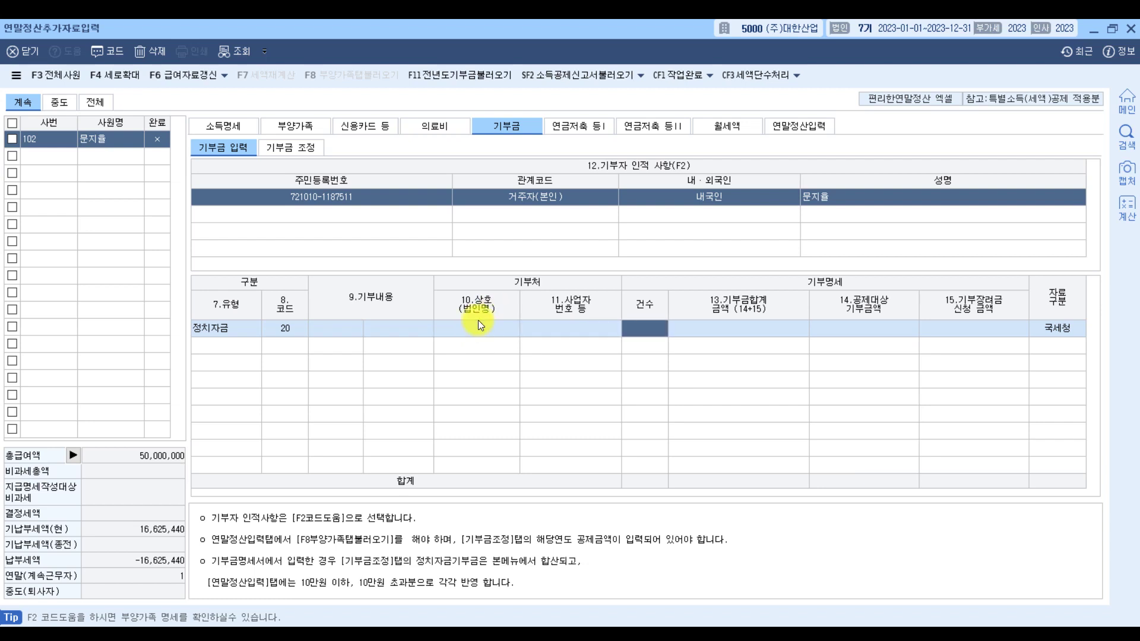
pyautogui.write('1')
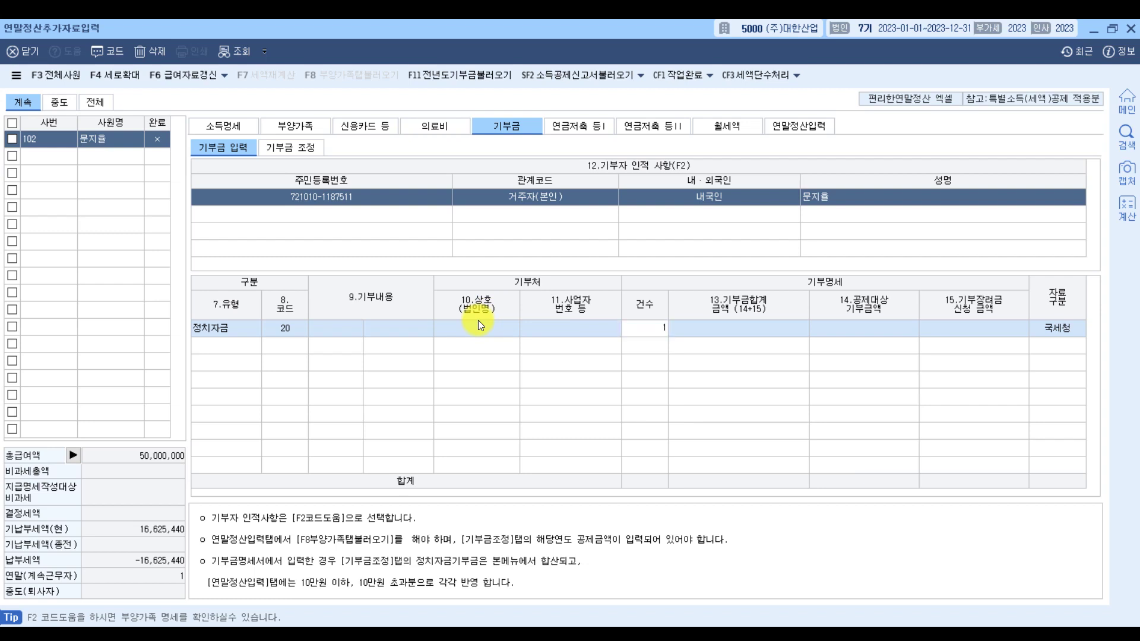
pyautogui.press('Return')
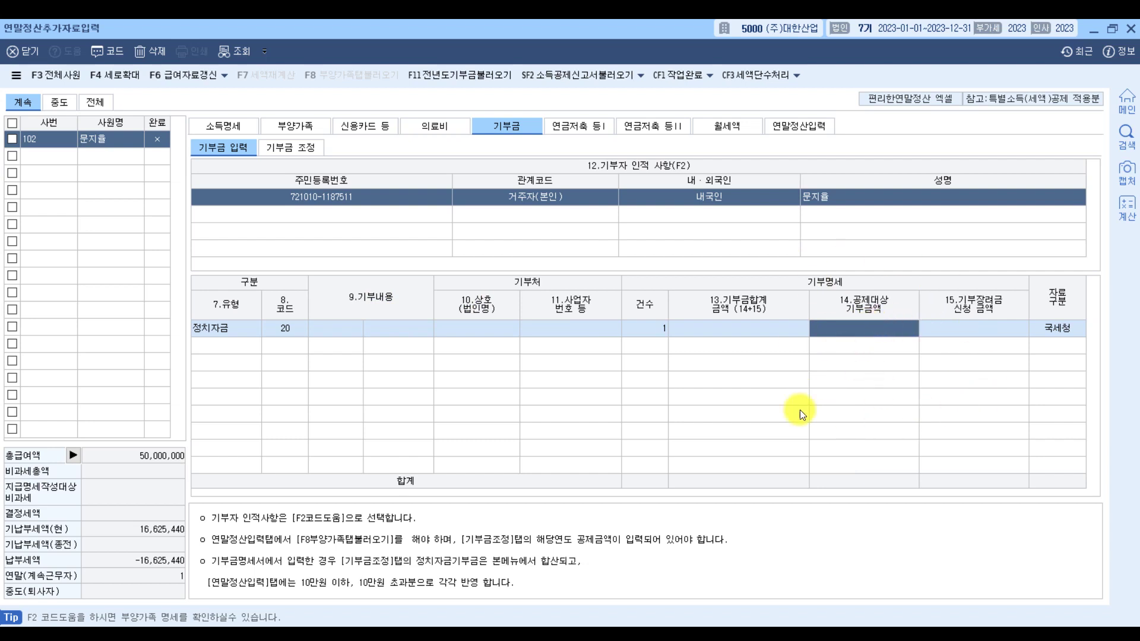
pyautogui.click(895, 625)
pyautogui.write('500,000')
pyautogui.press('Return')
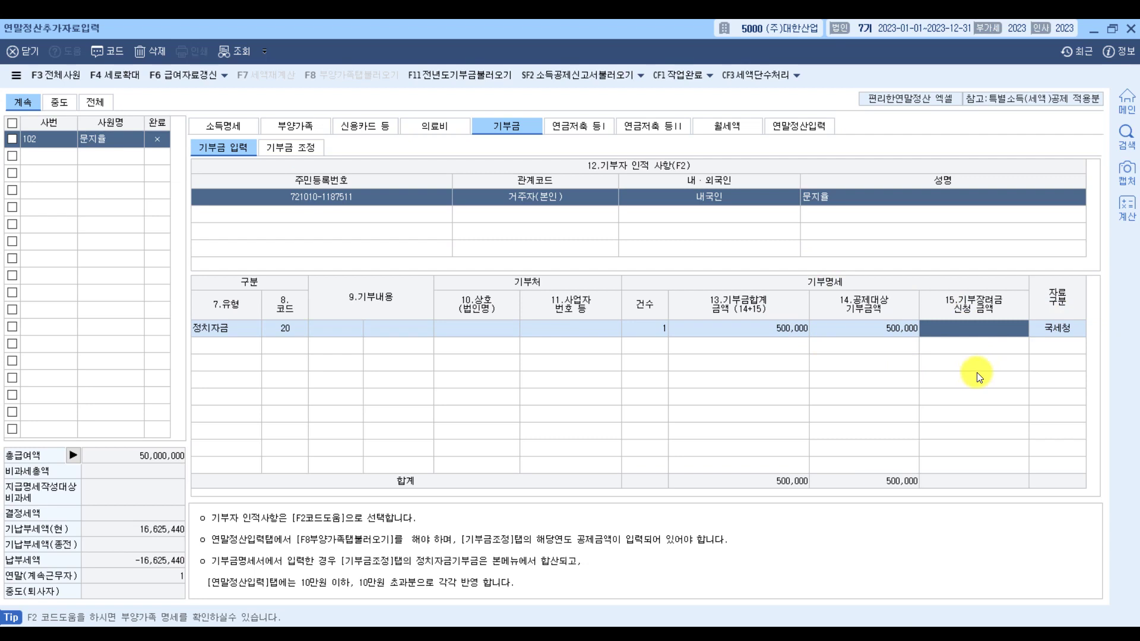
# Start a second donation row and underline the 종교단체기부금 item in the exercise PDF
pyautogui.click(223, 331)
pyautogui.click(217, 347)
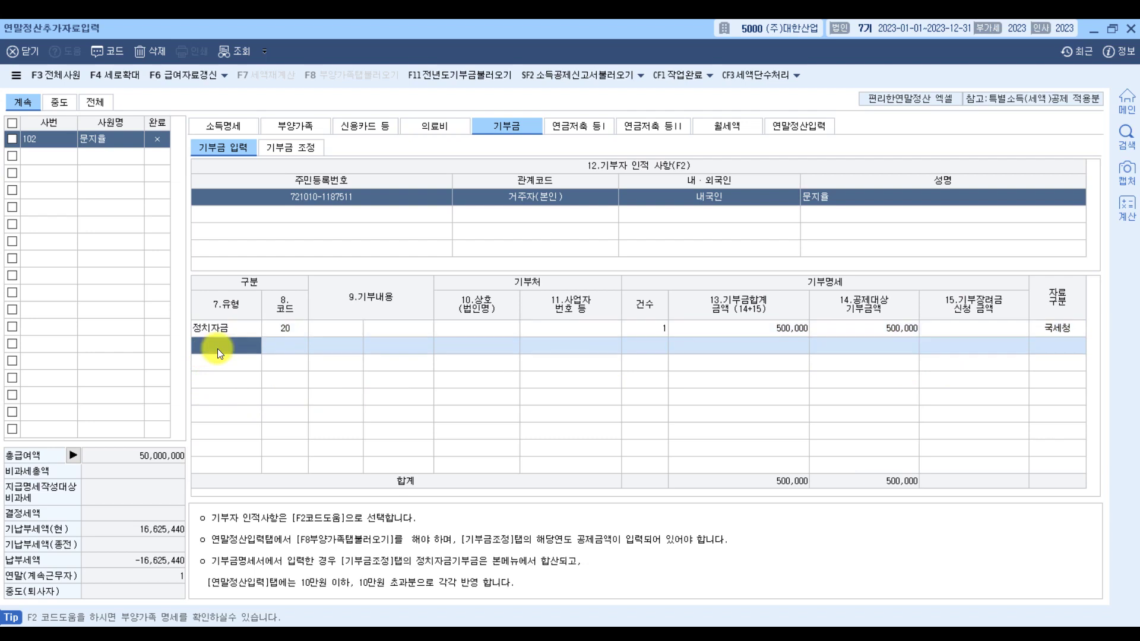
pyautogui.click(822, 620)
pyautogui.moveTo(303, 451); pyautogui.dragTo(625, 451)
# Back in KcLep, set the second donation row's type to 41 일반기부금(종교단체)
pyautogui.click(940, 636)
pyautogui.press('F2')
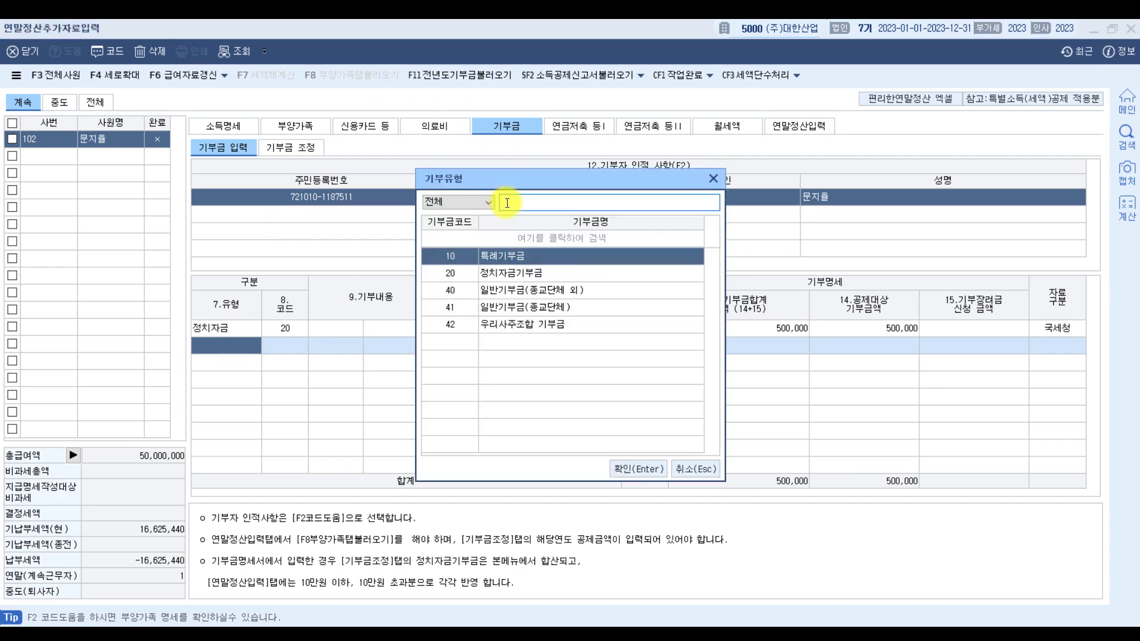
pyautogui.click(532, 307)
pyautogui.doubleClick(557, 312)
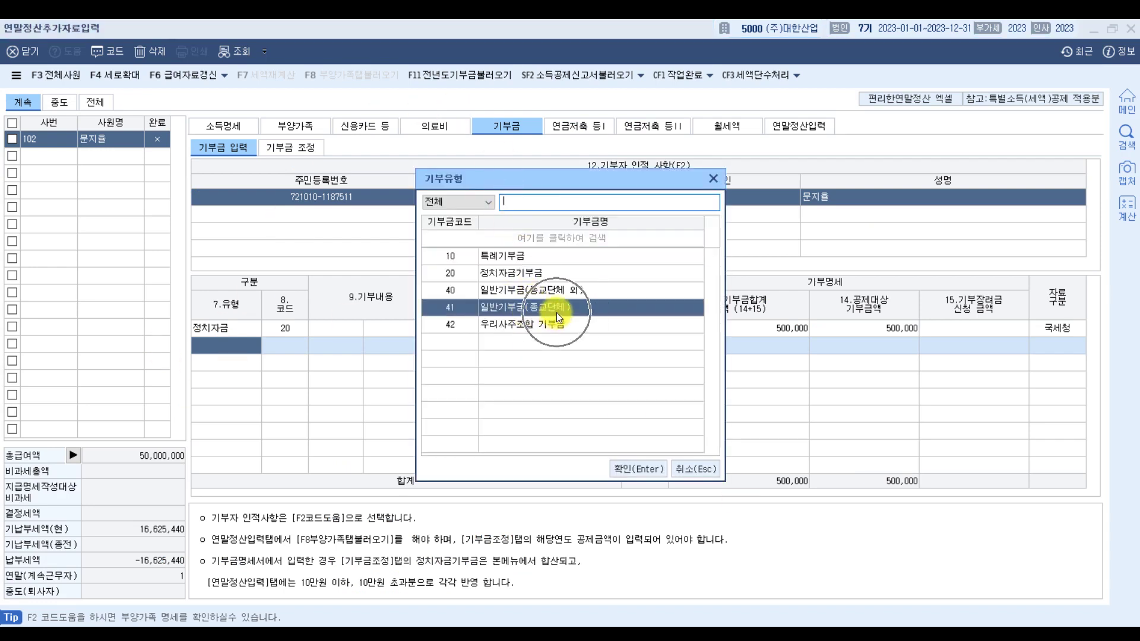
pyautogui.press('Return')
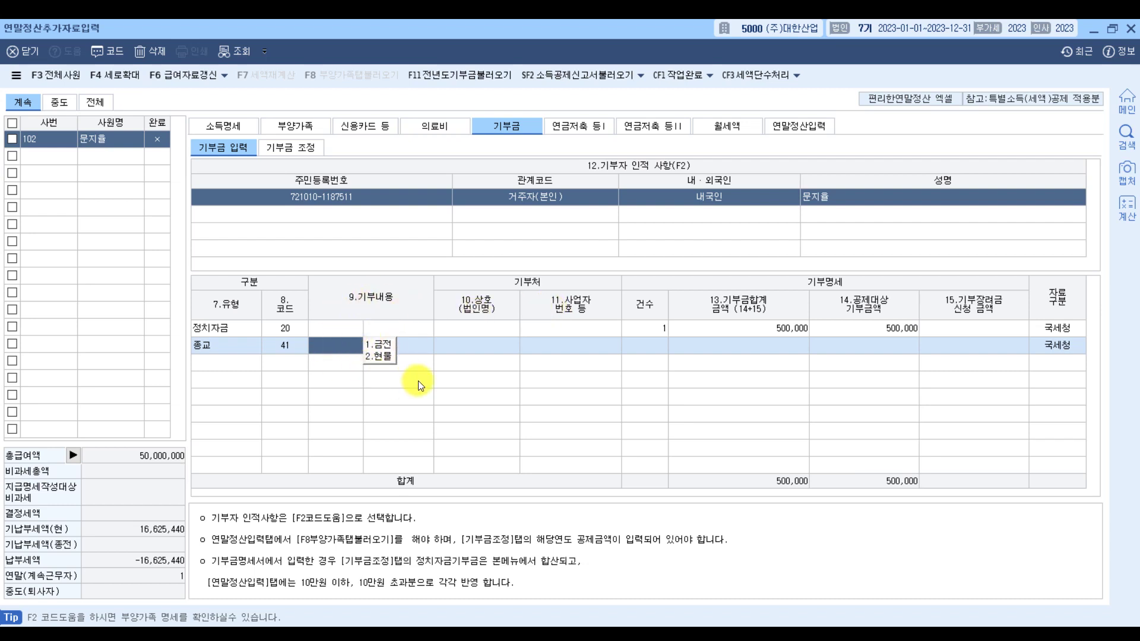
# Complete the 종교 row with 건수 1 and 공제대상 기부금액 1,000,000, leaving 기부내용 and 기부처 blank
pyautogui.press('Return')
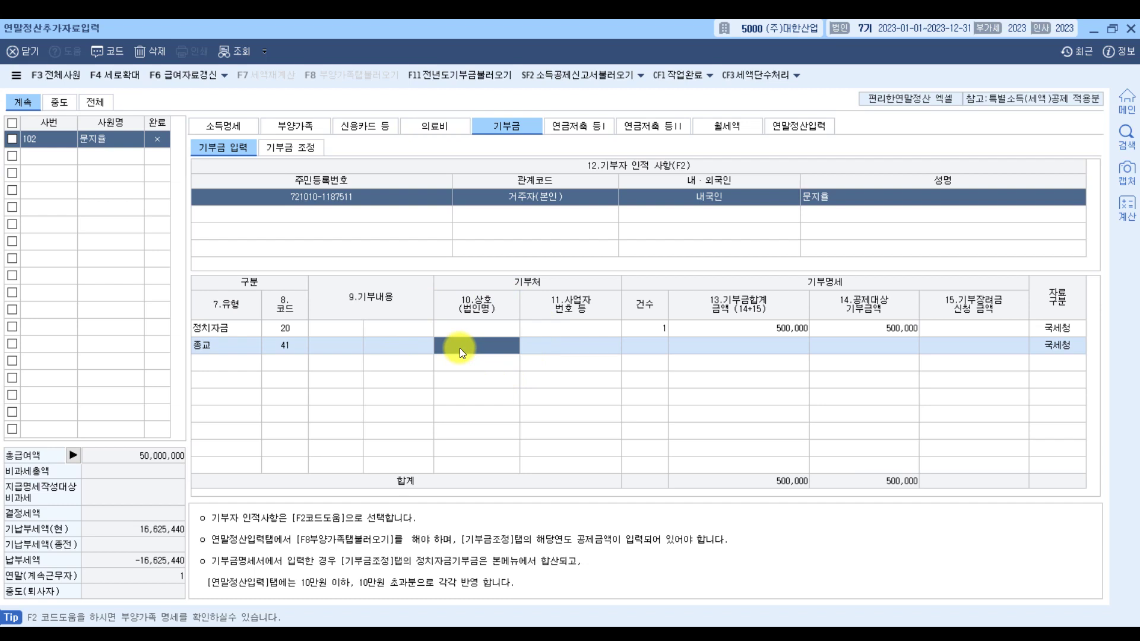
pyautogui.press('Return')
pyautogui.press('Return')
pyautogui.write('1')
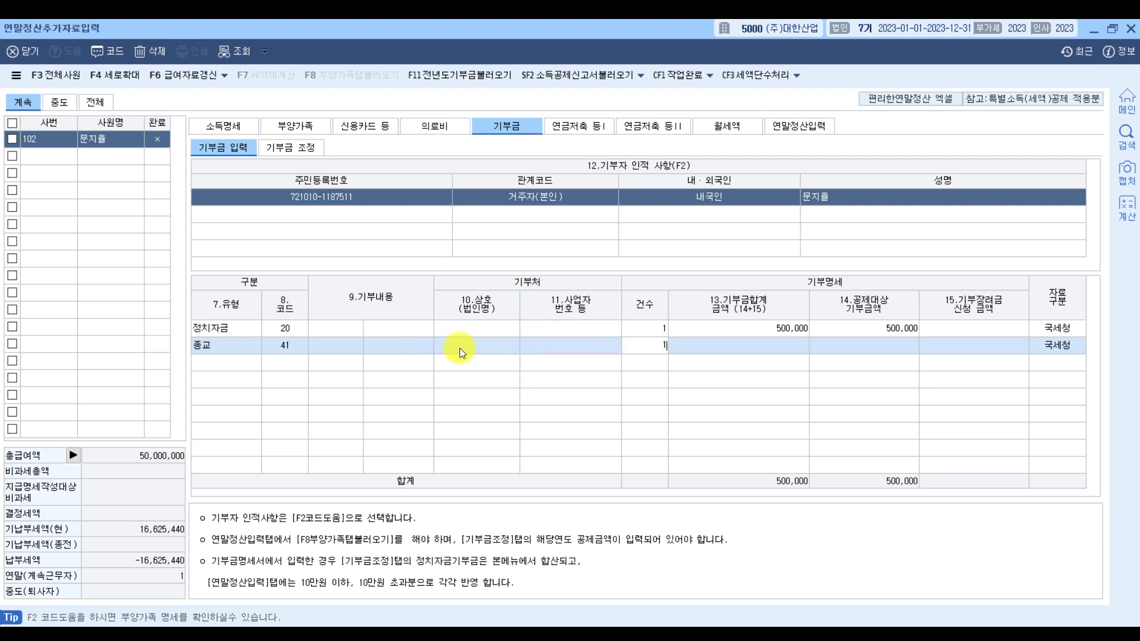
pyautogui.press('Return')
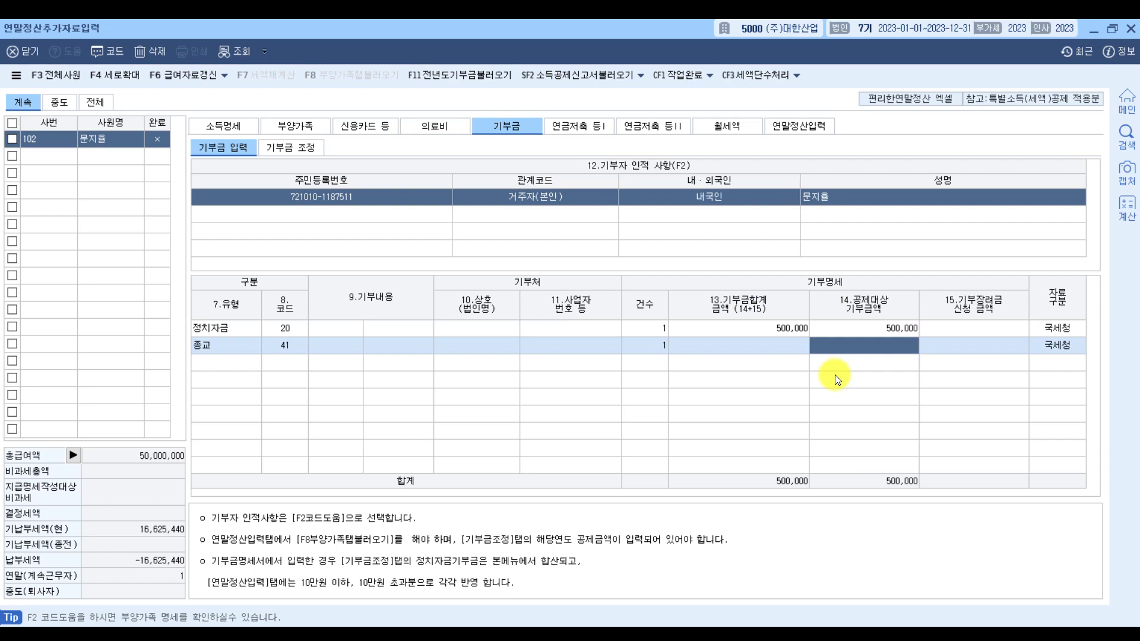
pyautogui.click(499, 634)
pyautogui.click(534, 634)
pyautogui.write('1000000')
pyautogui.press('Return')
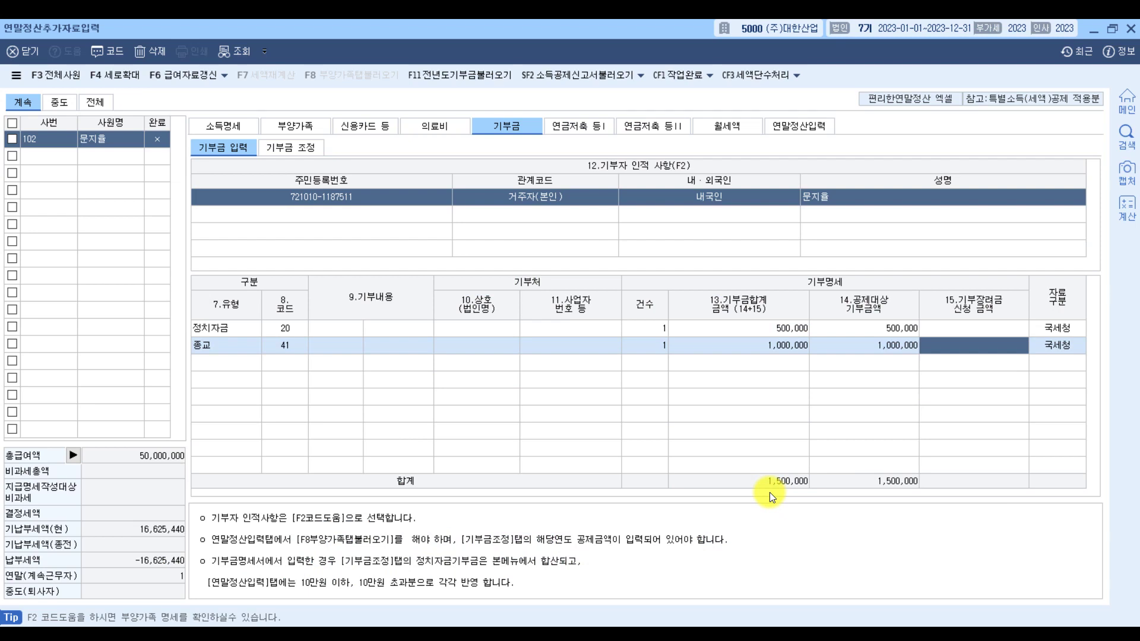
pyautogui.press('Return')
pyautogui.press('Return')
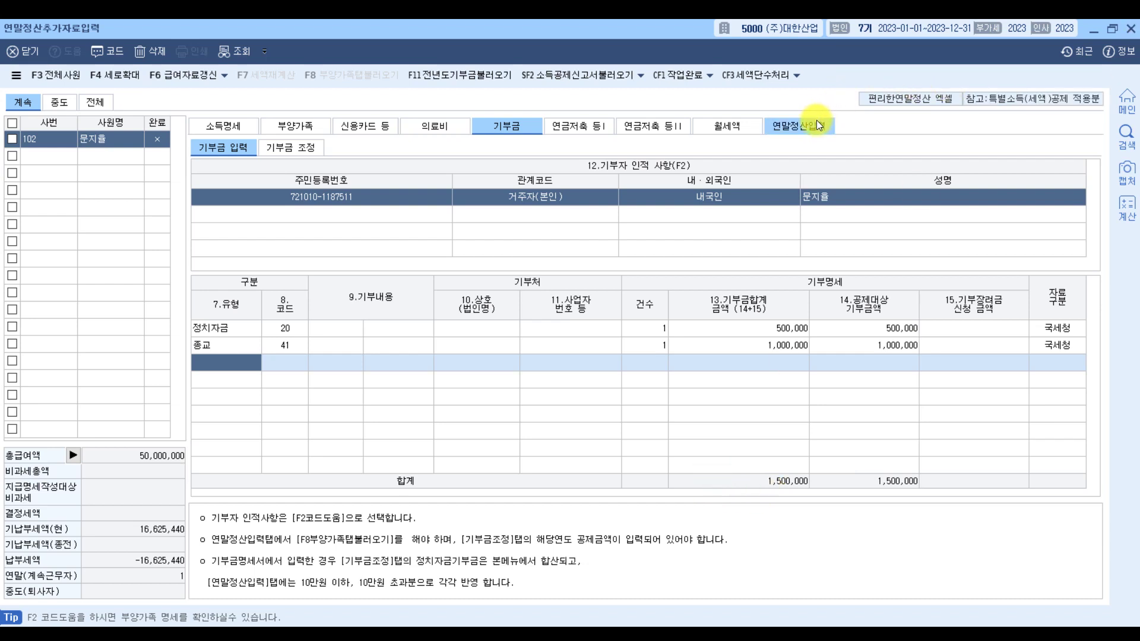
# After checking 연말정산입력, load the earned income and deductible amounts per donation code into the 공제금액계산 window of 기부금 조정
pyautogui.click(797, 122)
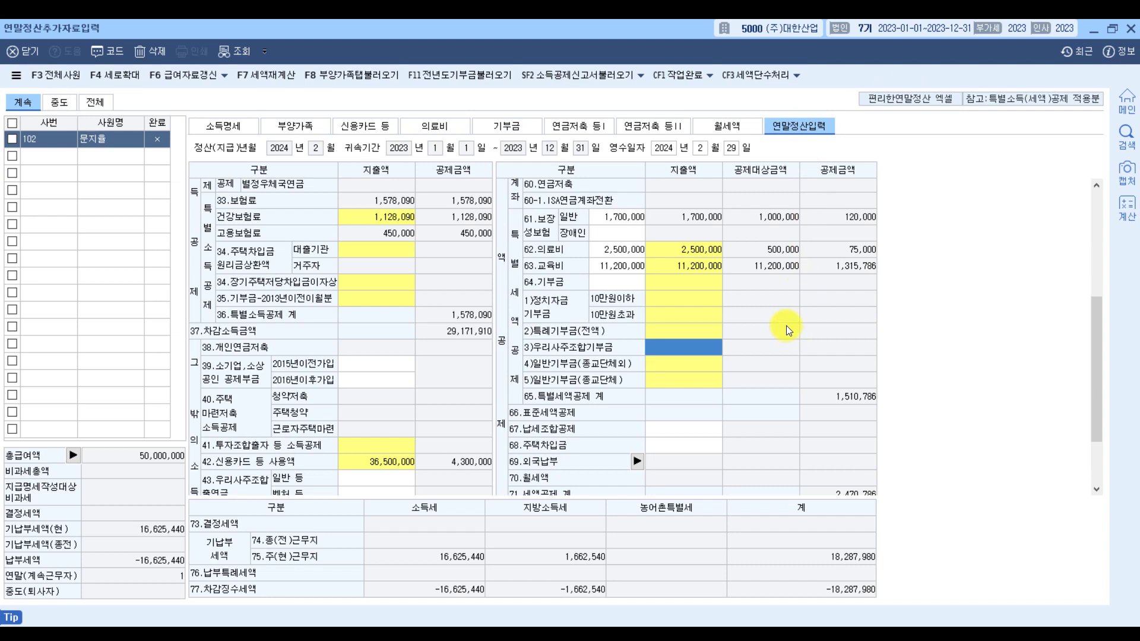
pyautogui.click(501, 126)
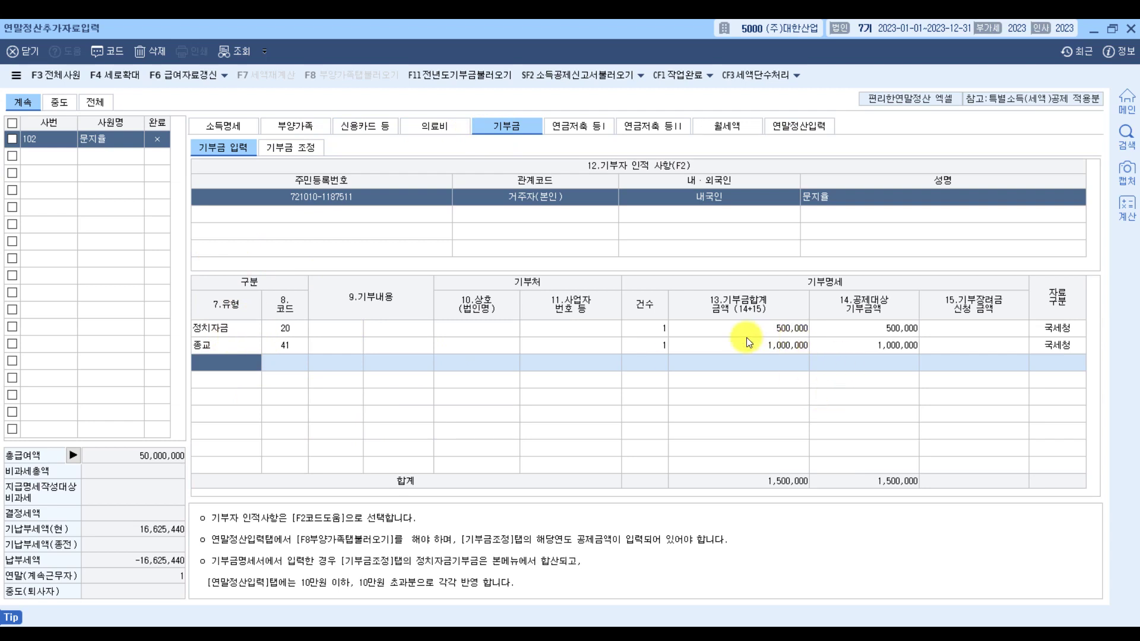
pyautogui.click(304, 148)
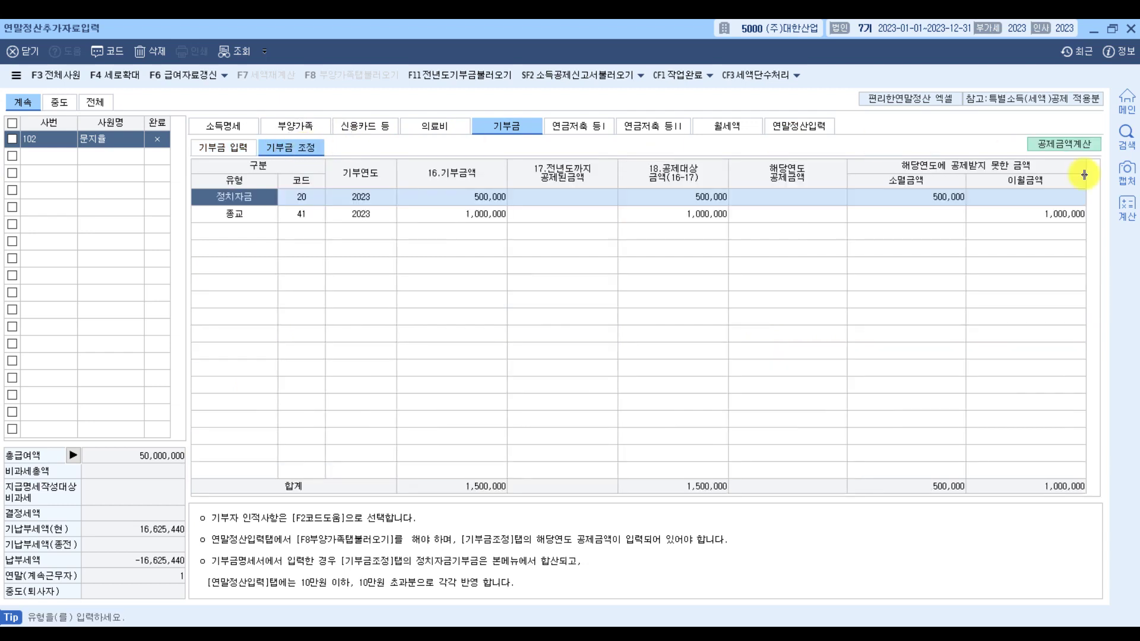
pyautogui.click(1084, 144)
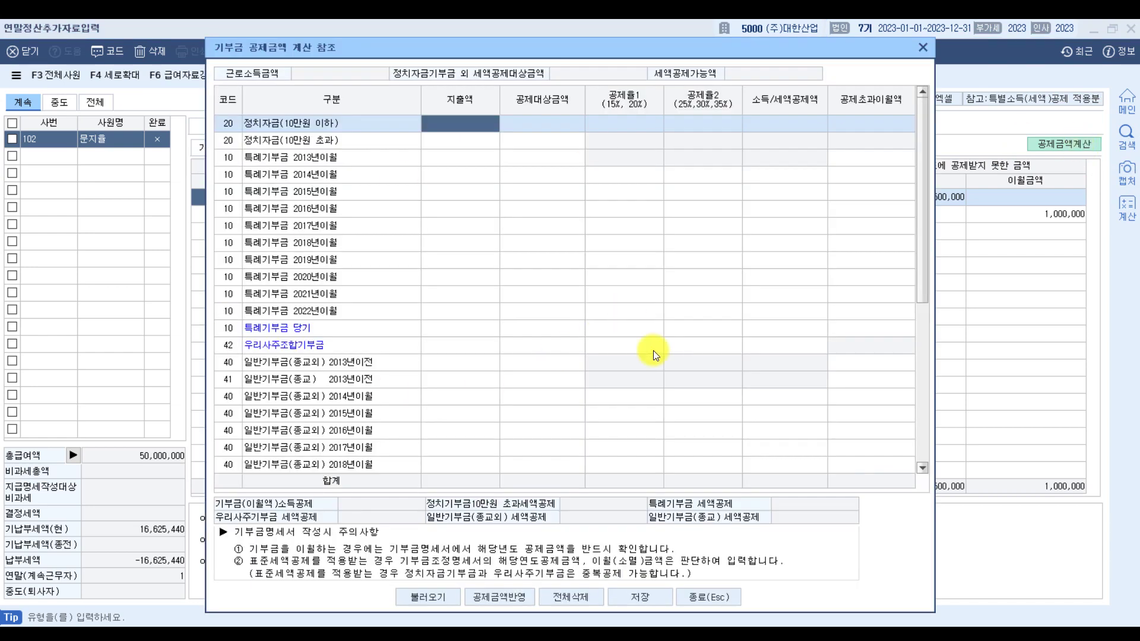
pyautogui.click(419, 599)
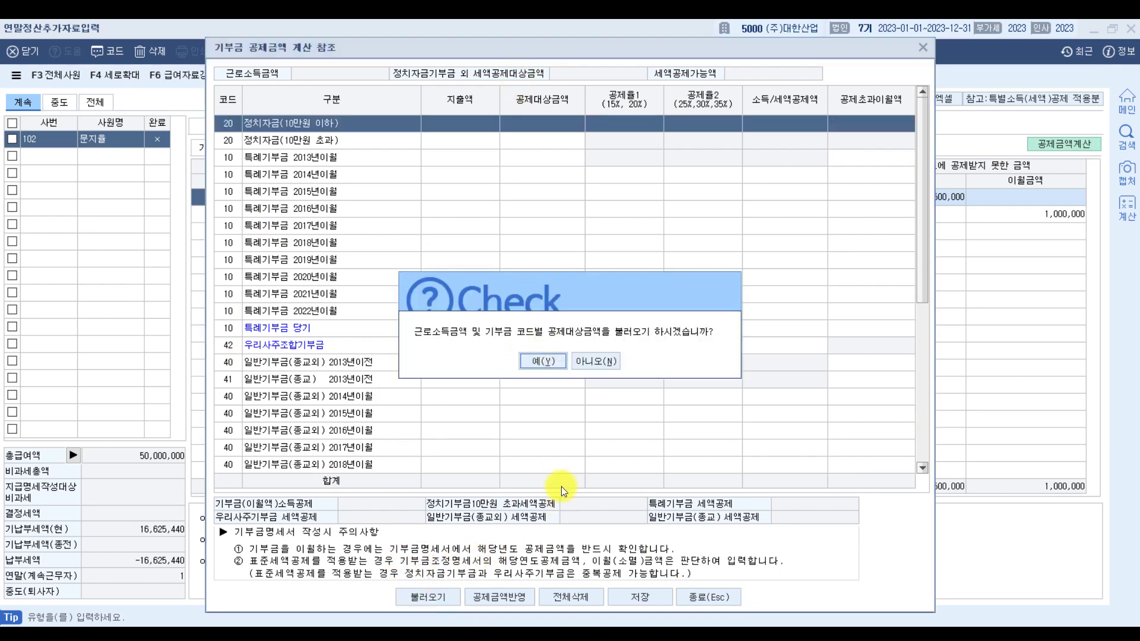
pyautogui.click(548, 361)
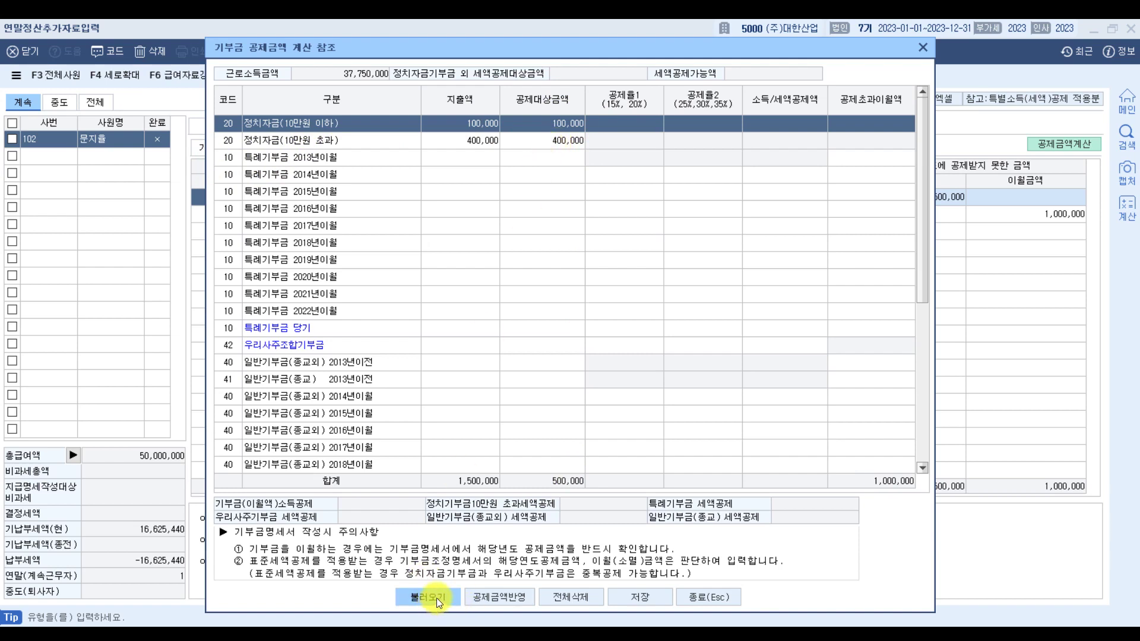
# Apply the calculated deductible amounts to 기부금 조정 with 공제금액반영, save them, and recheck the calculation window
pyautogui.click(501, 598)
pyautogui.click(522, 386)
pyautogui.click(653, 598)
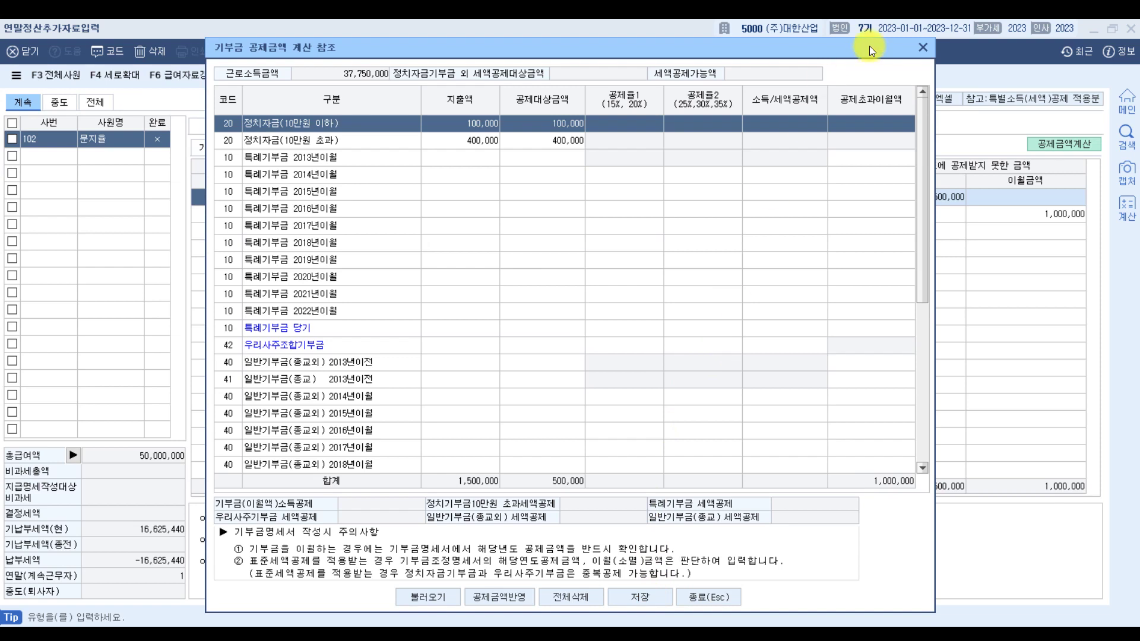
pyautogui.click(924, 45)
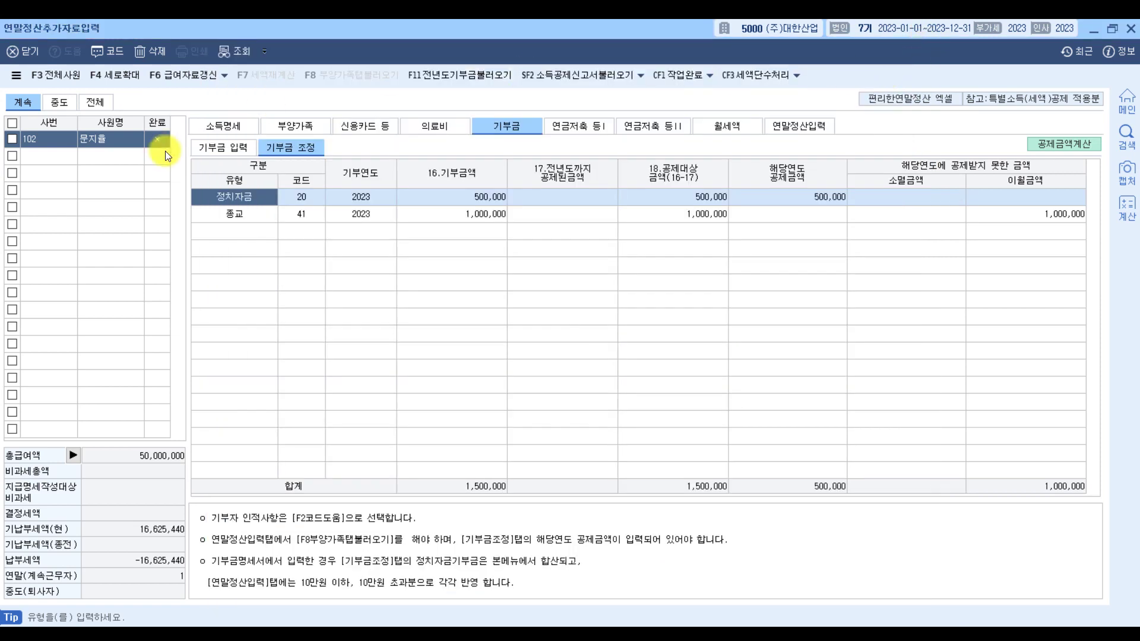
pyautogui.click(1067, 144)
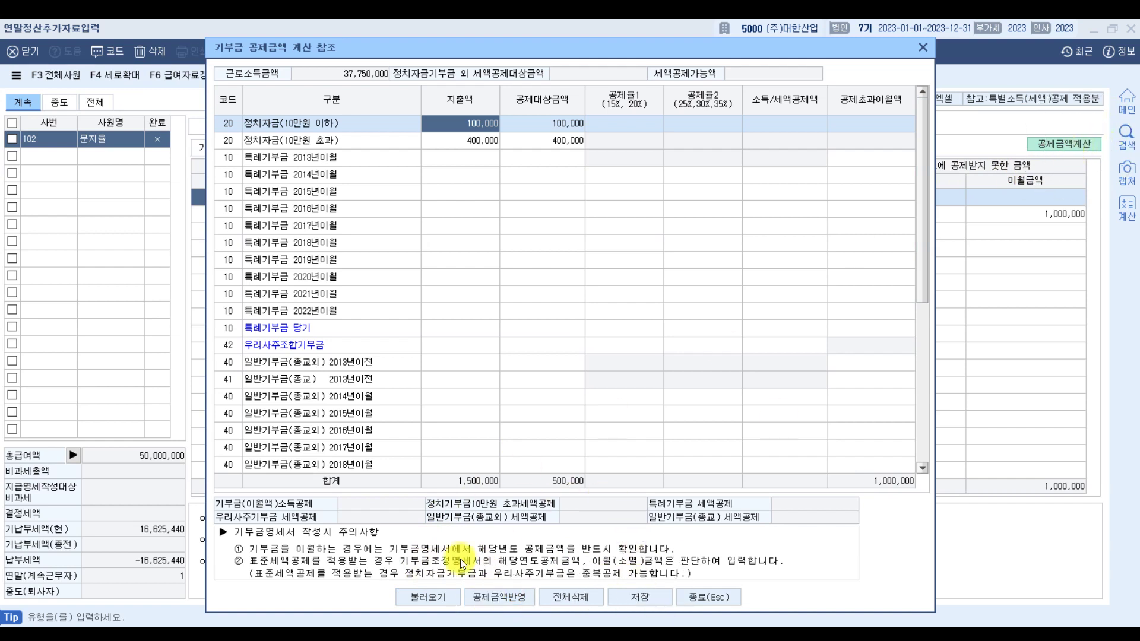
pyautogui.click(723, 597)
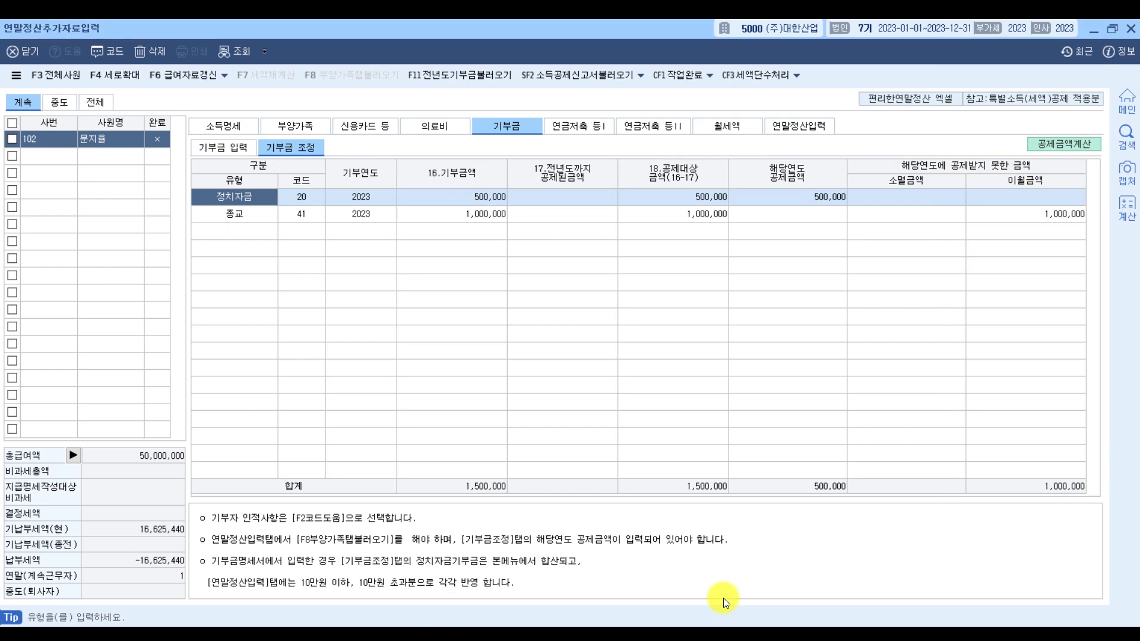
# Reflect the donation amounts in 연말정산입력 by running 부양가족탭불러오기
pyautogui.click(806, 125)
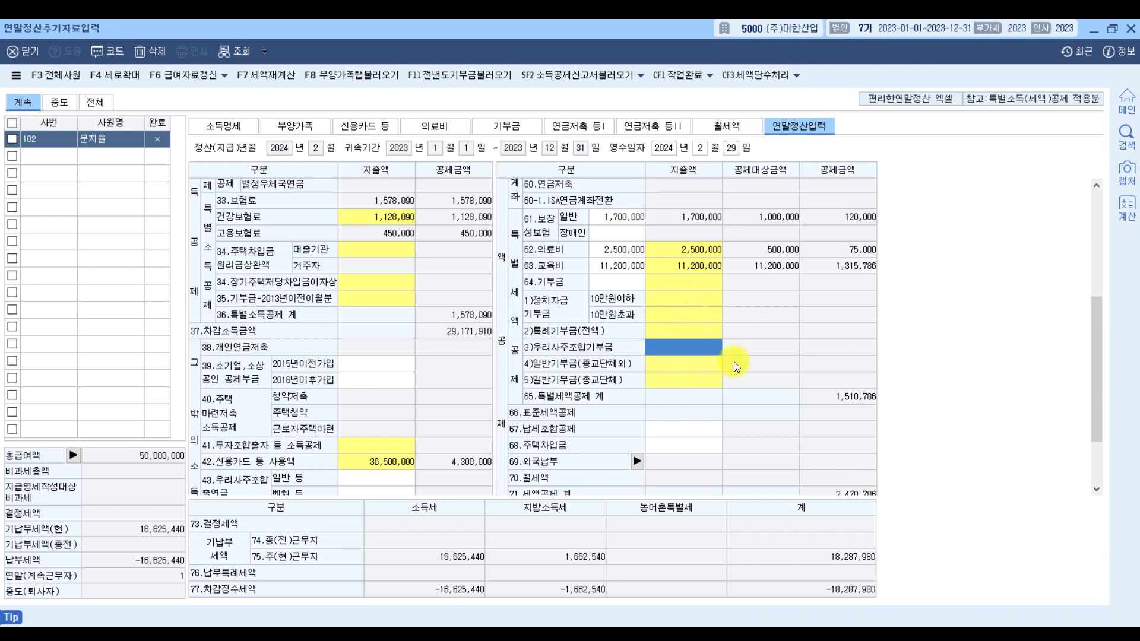
pyautogui.click(363, 76)
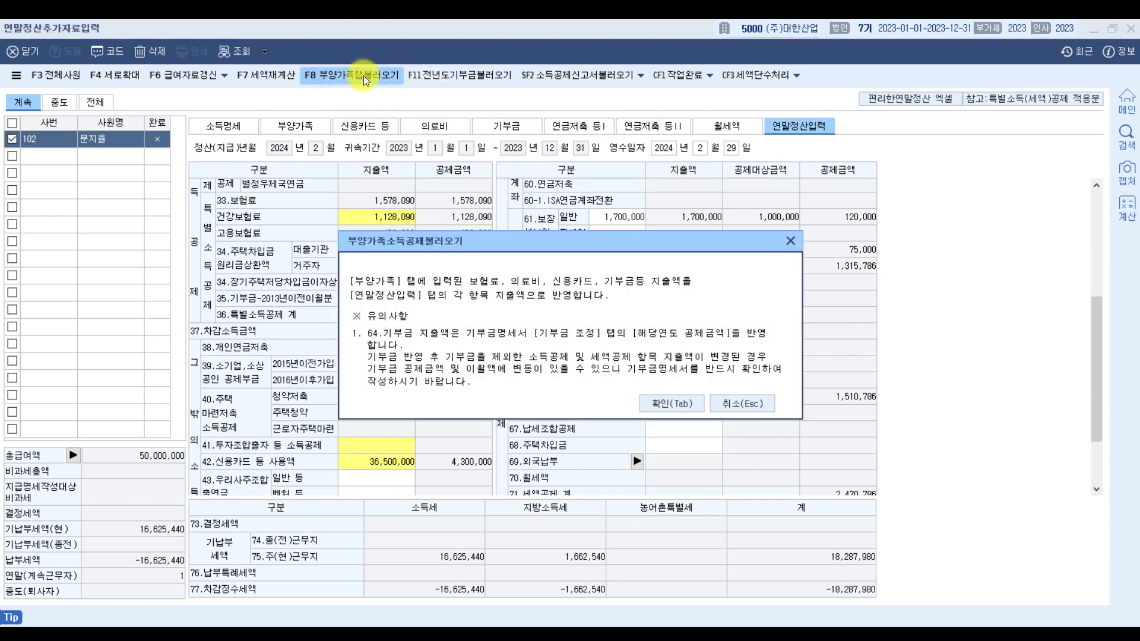
pyautogui.click(664, 406)
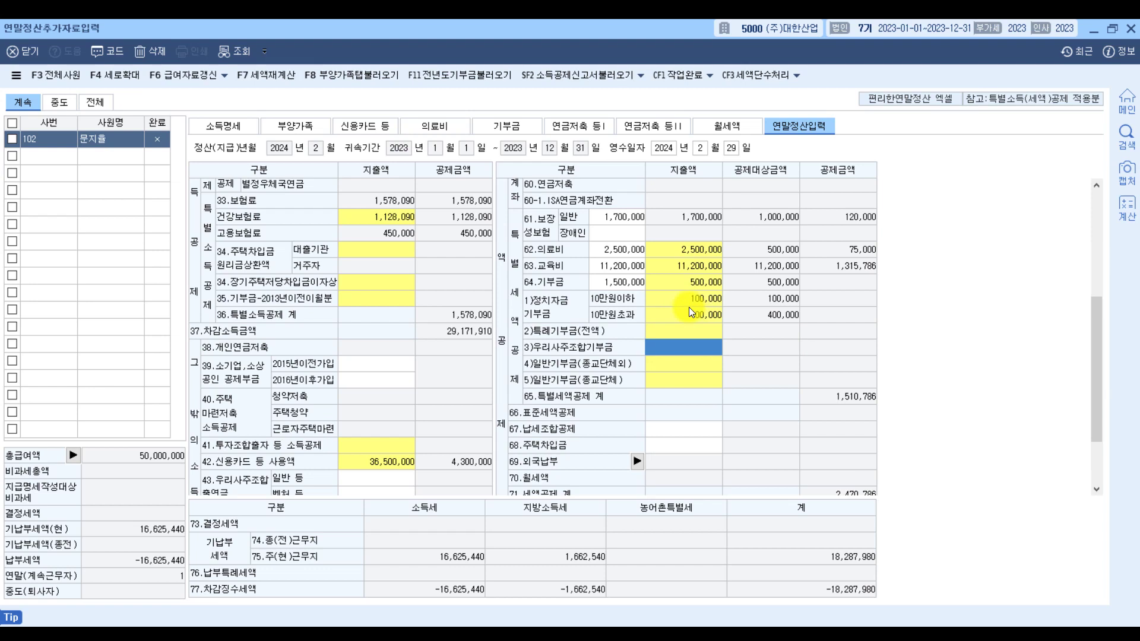
# Glance at the exercise PDF, and in KcLep rerun 부양가족탭불러오기 twice to refresh all amounts in 연말정산입력
pyautogui.hotkey('alt', 'Tab')
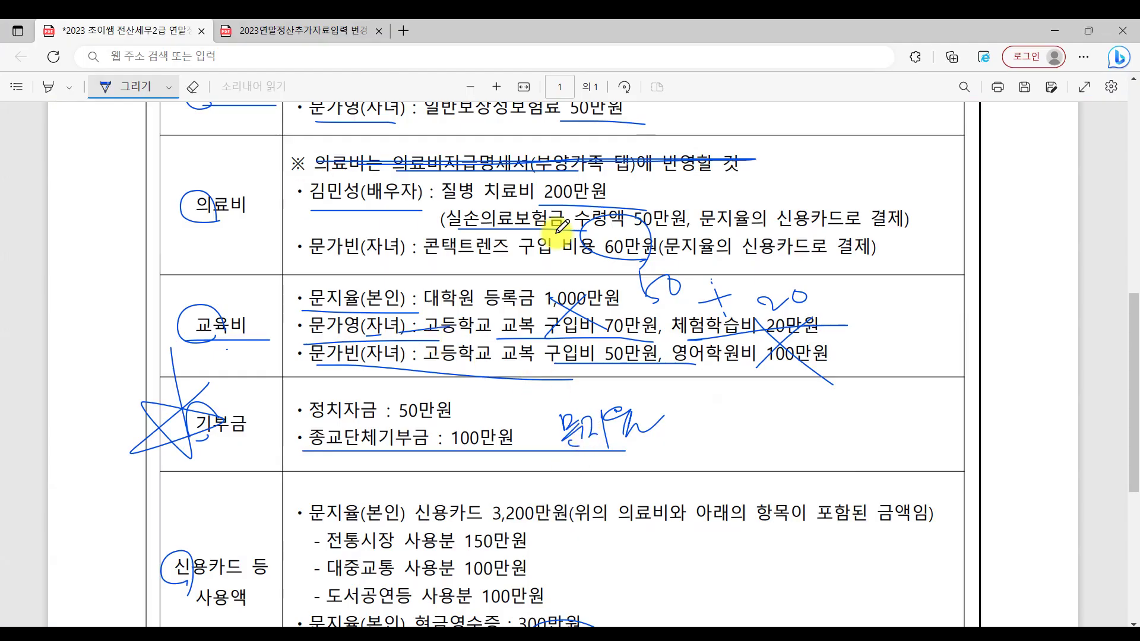
pyautogui.hotkey('alt', 'Tab')
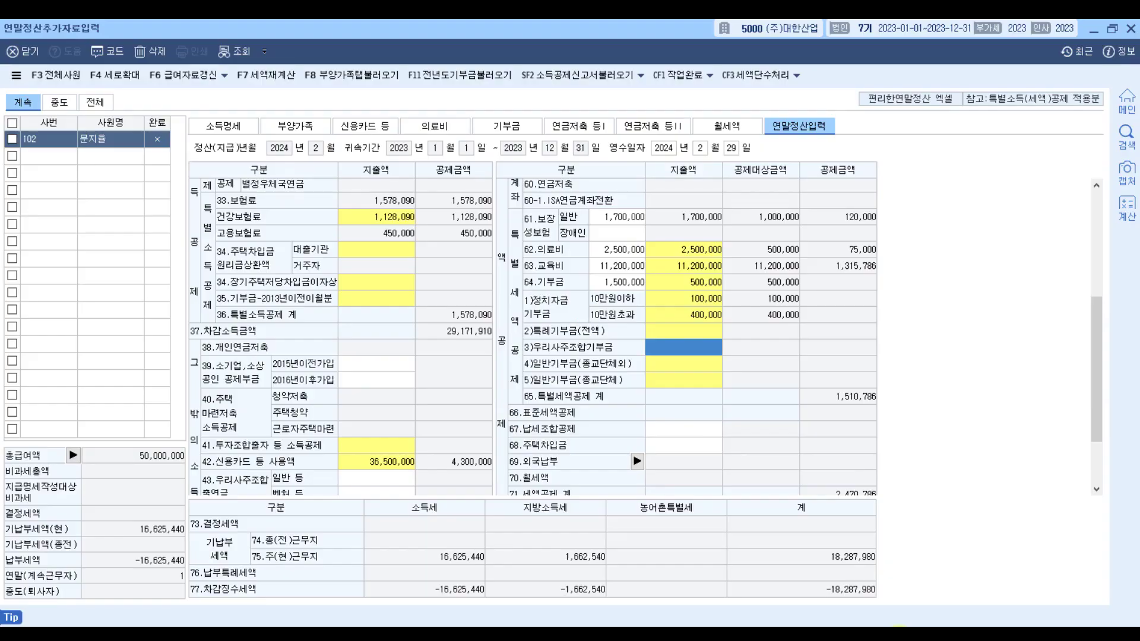
pyautogui.click(350, 76)
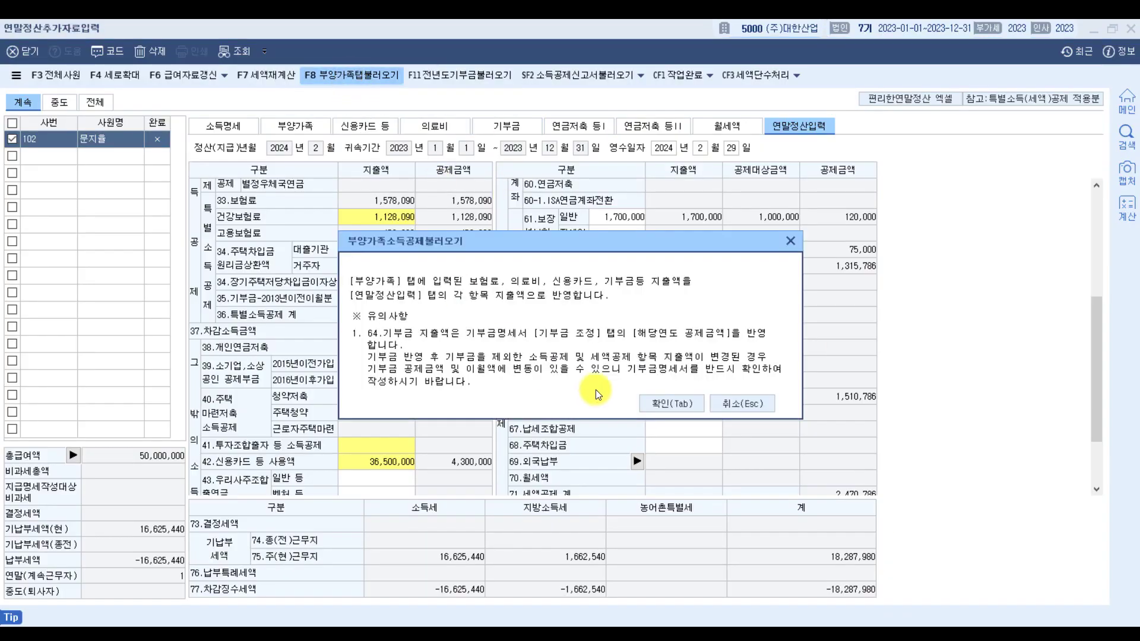
pyautogui.click(692, 403)
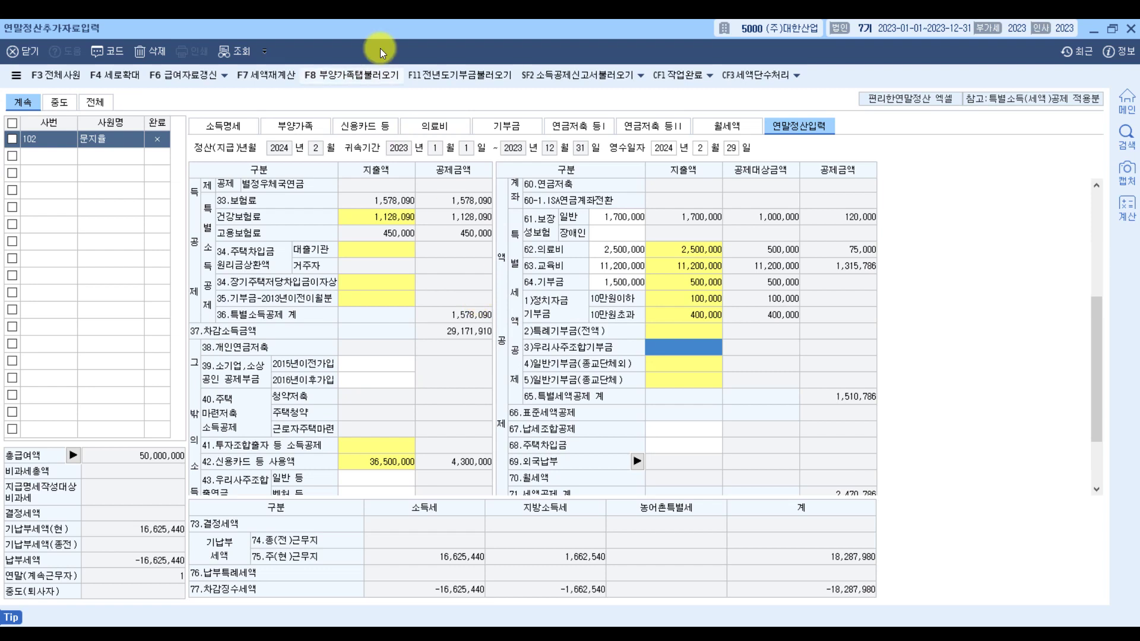
pyautogui.click(340, 80)
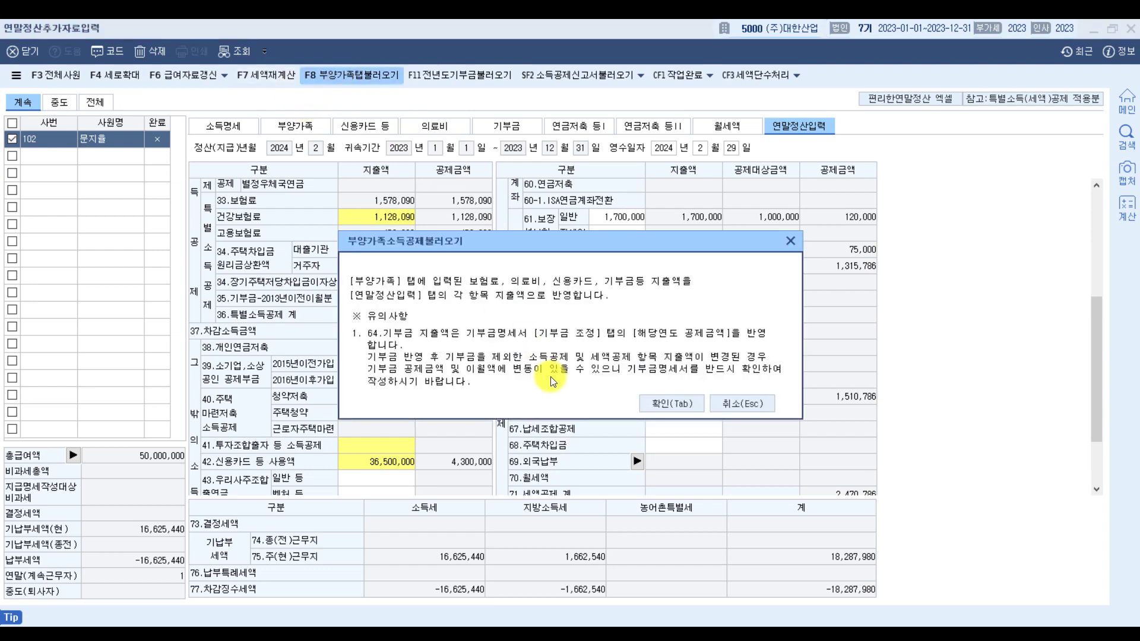
pyautogui.click(652, 399)
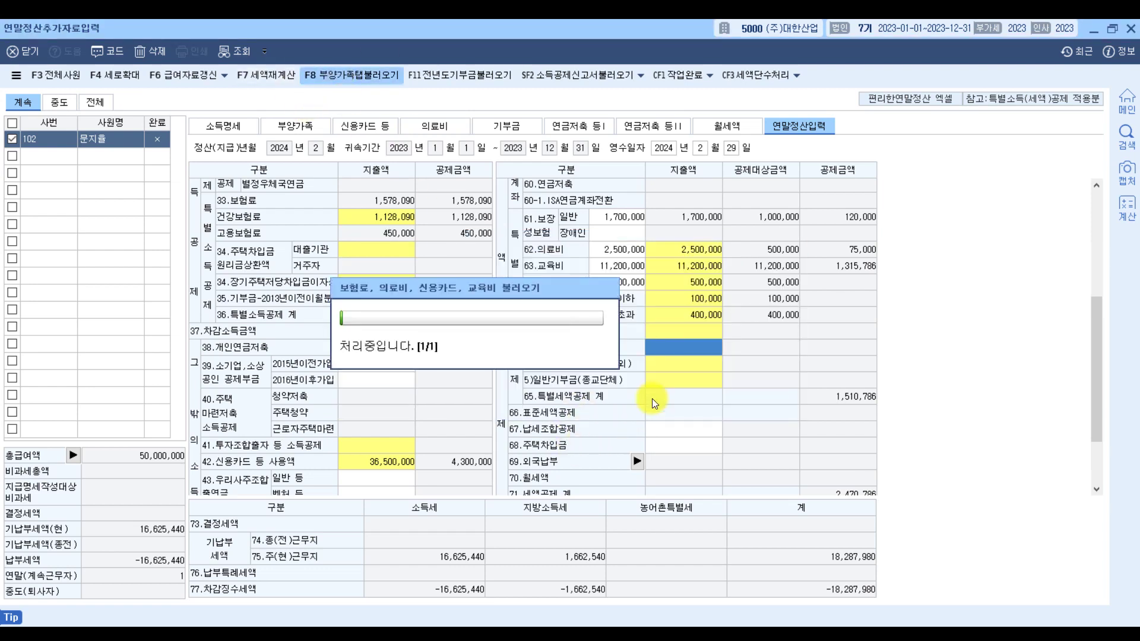
# Switch to the exercise PDF, look over the 신용카드 등 사용액 items and the family details, and return to KcLep
pyautogui.hotkey('alt', 'Tab')
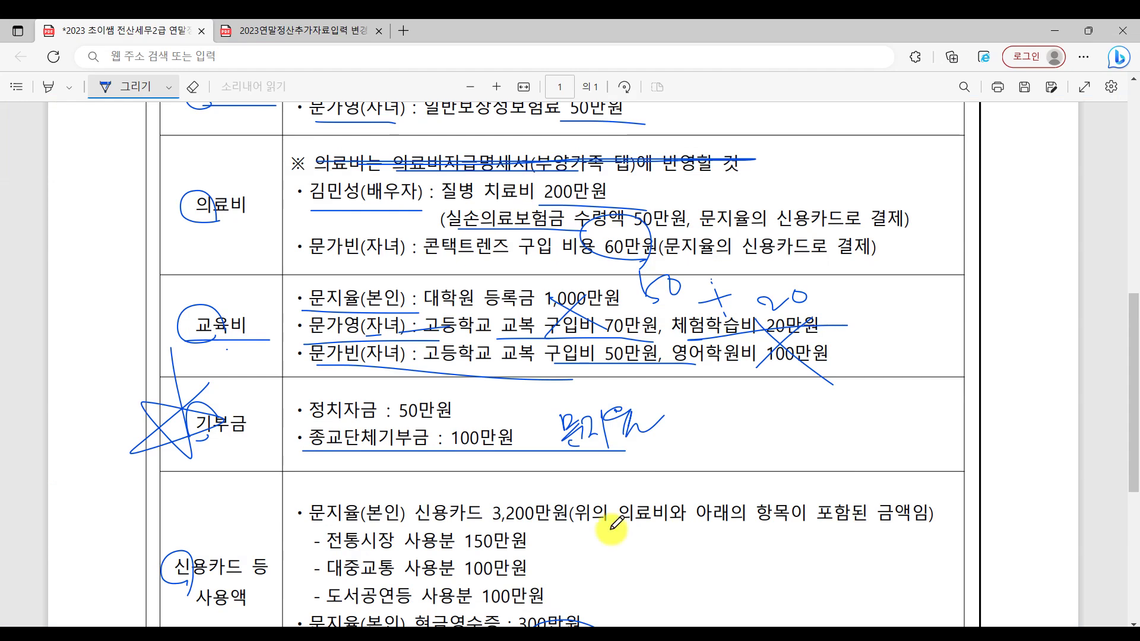
pyautogui.scroll(-5, 568, 555)
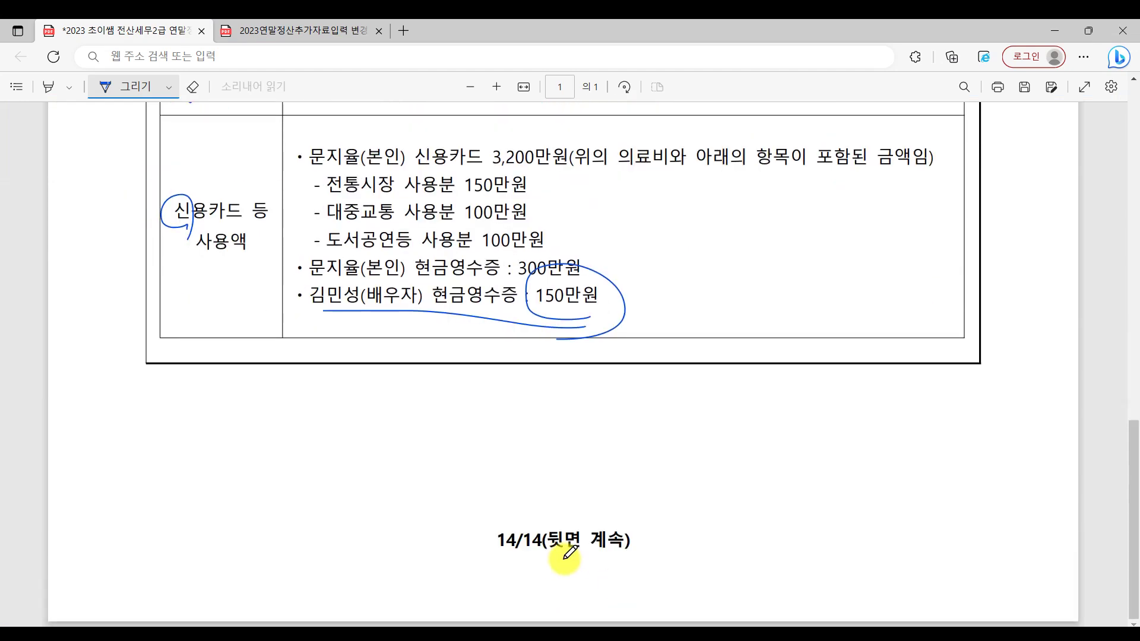
pyautogui.scroll(5, 568, 555)
pyautogui.scroll(10, 569, 555)
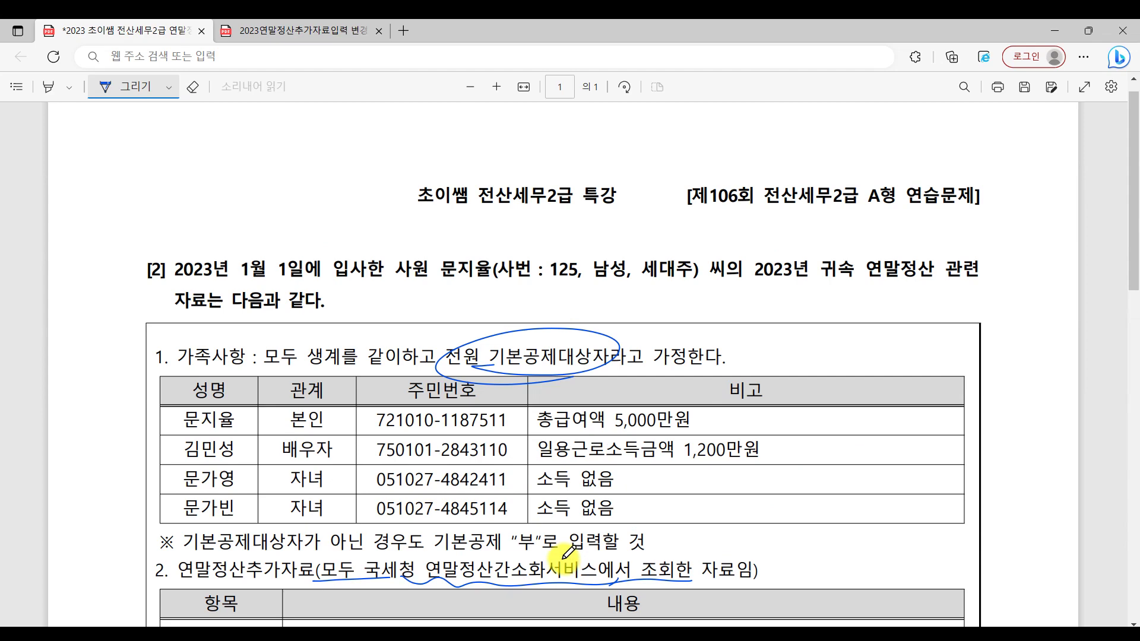
pyautogui.click(903, 638)
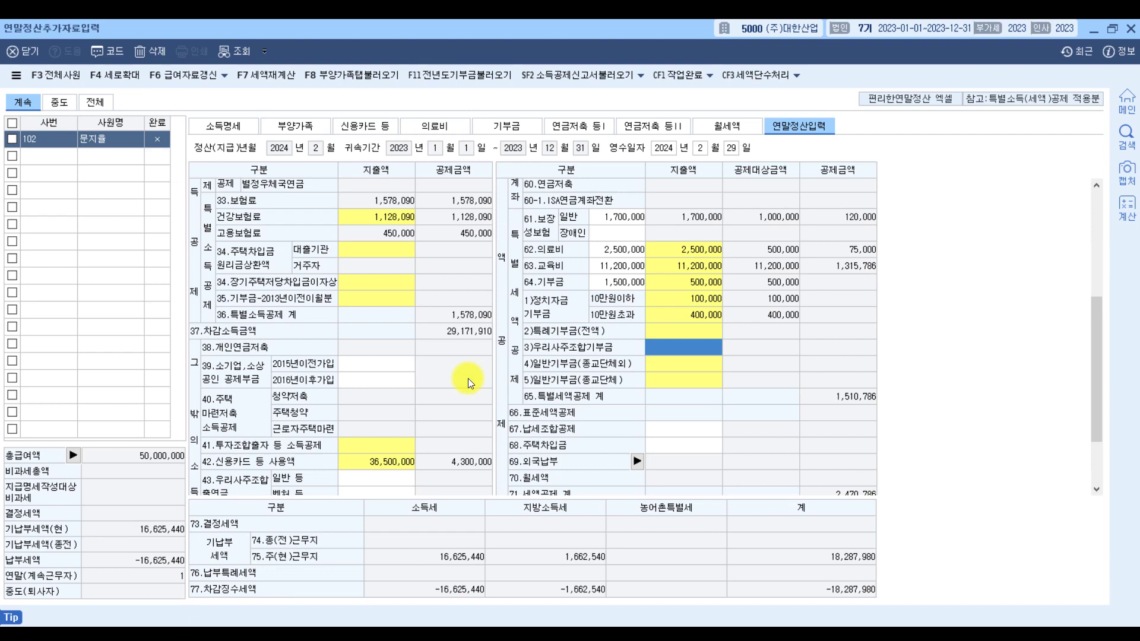
# Review each family member's data in 부양가족, plus the 신용카드 등, 의료비 and 기부금 entries and the 공제금액계산 window
pyautogui.click(312, 127)
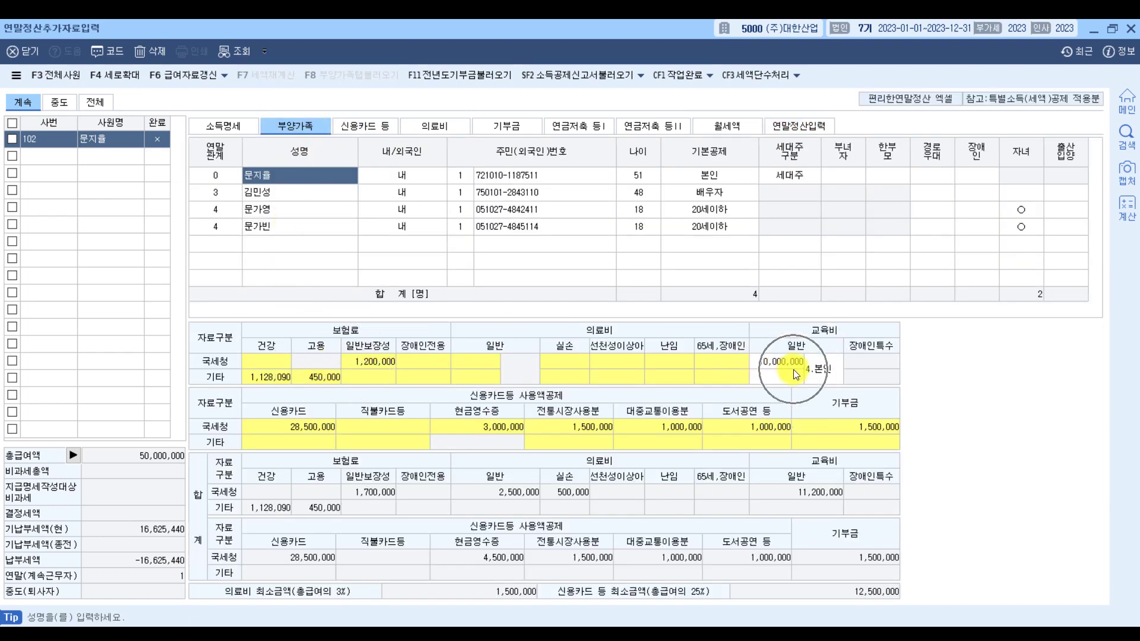
pyautogui.click(277, 203)
pyautogui.click(276, 224)
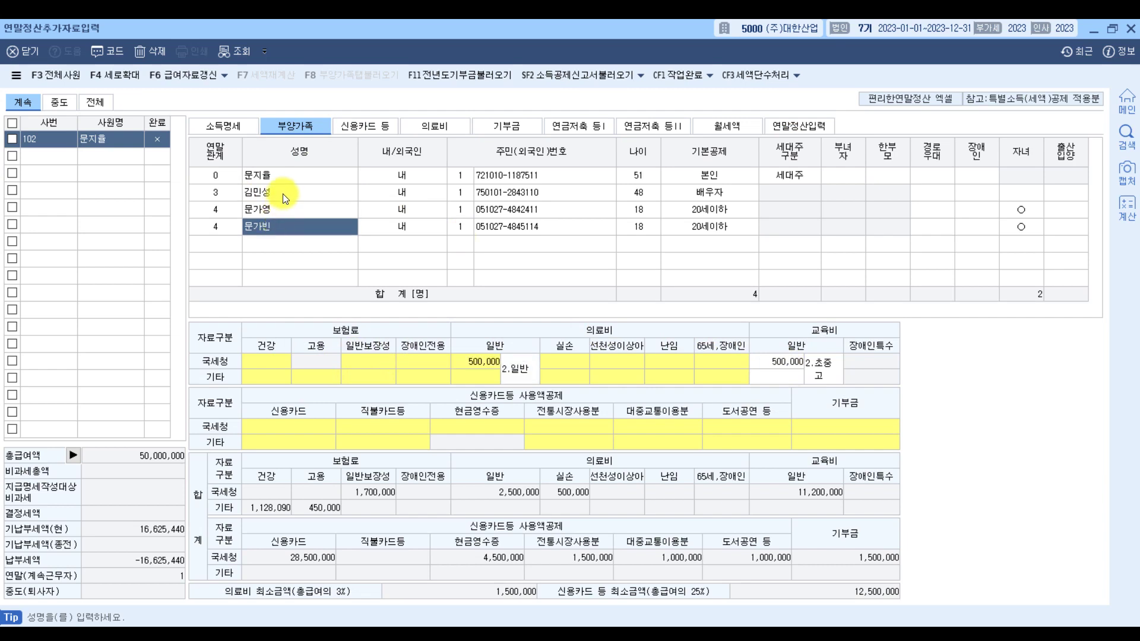
pyautogui.click(283, 194)
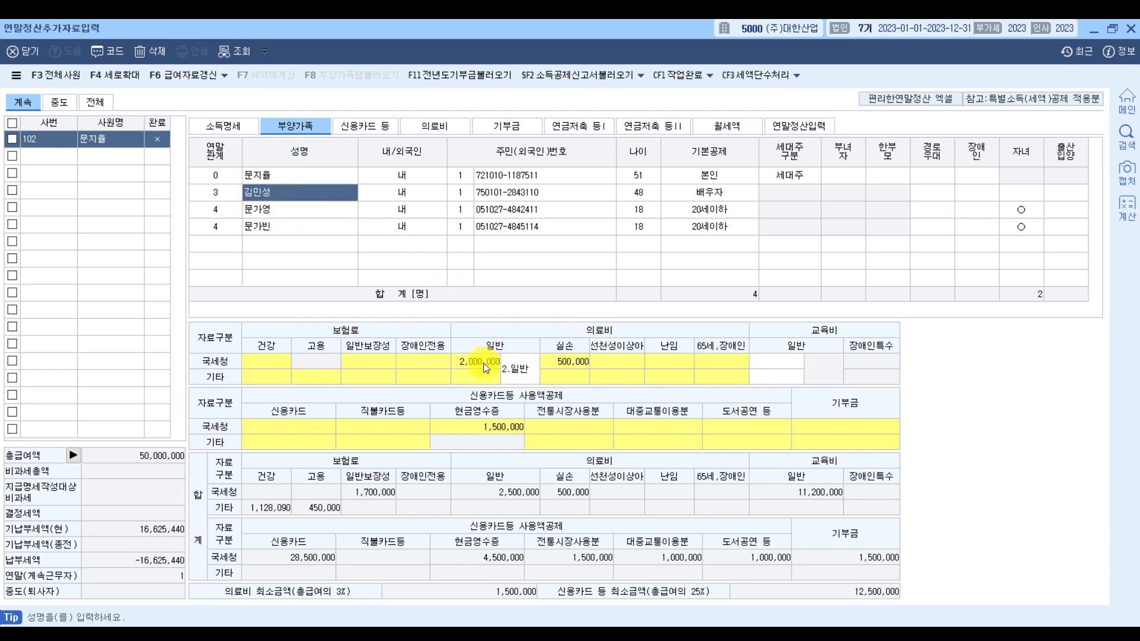
pyautogui.click(360, 124)
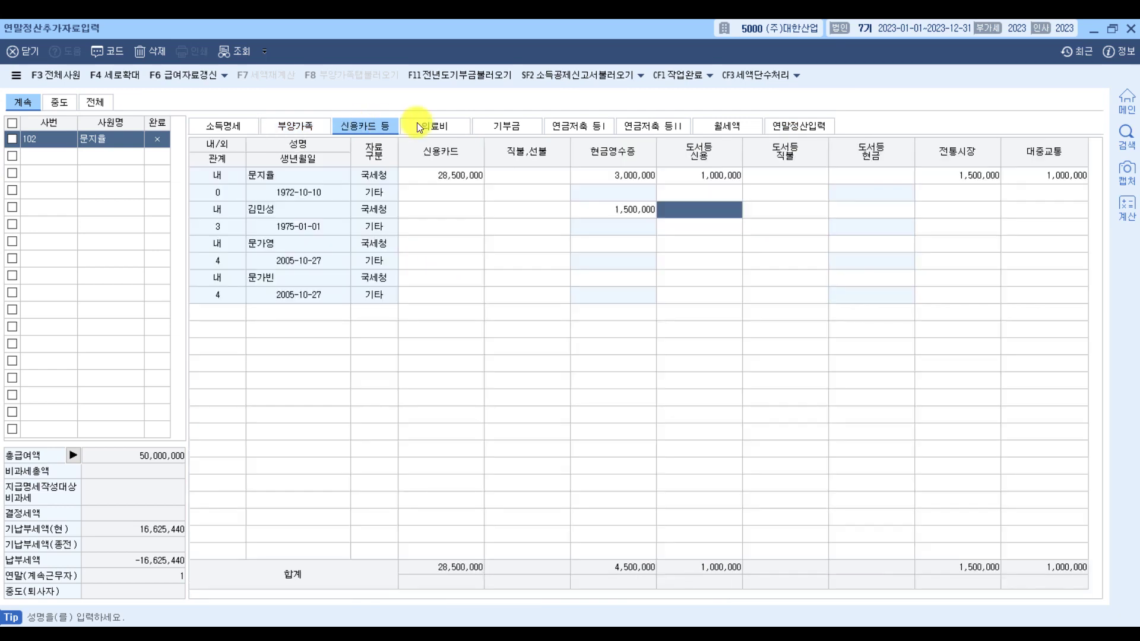
pyautogui.click(451, 126)
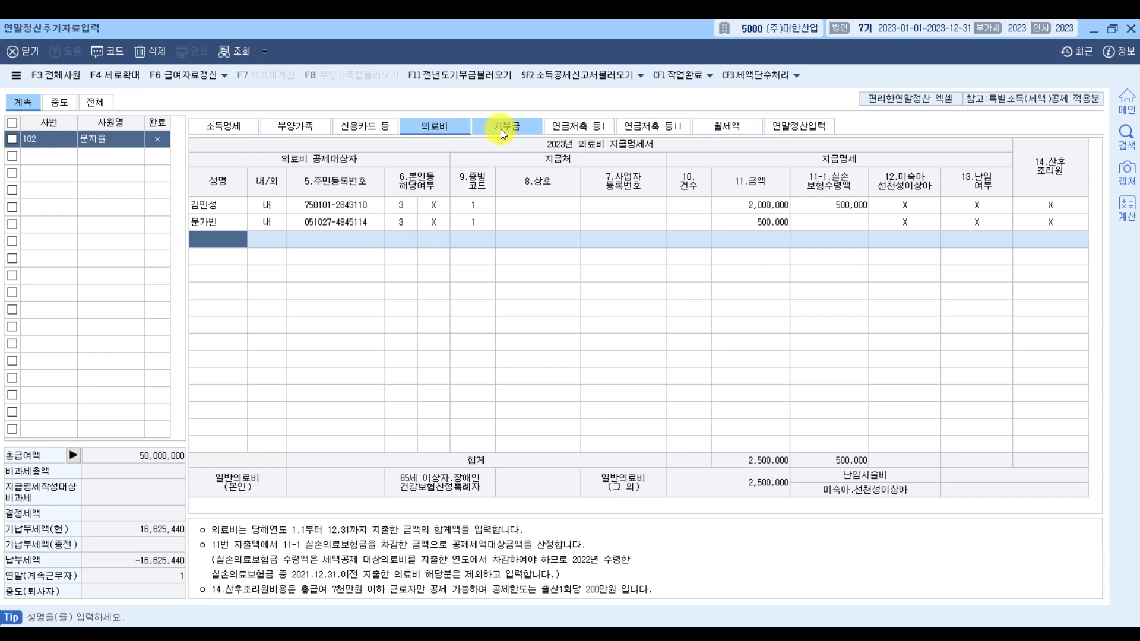
pyautogui.click(501, 130)
pyautogui.click(457, 126)
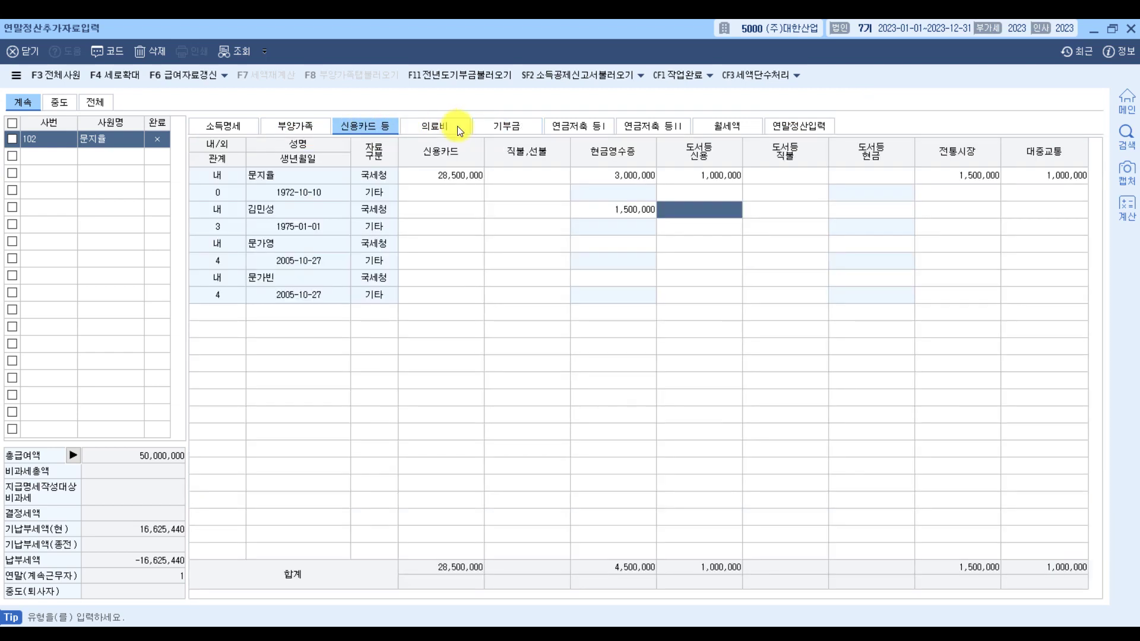
pyautogui.click(522, 127)
pyautogui.click(1052, 144)
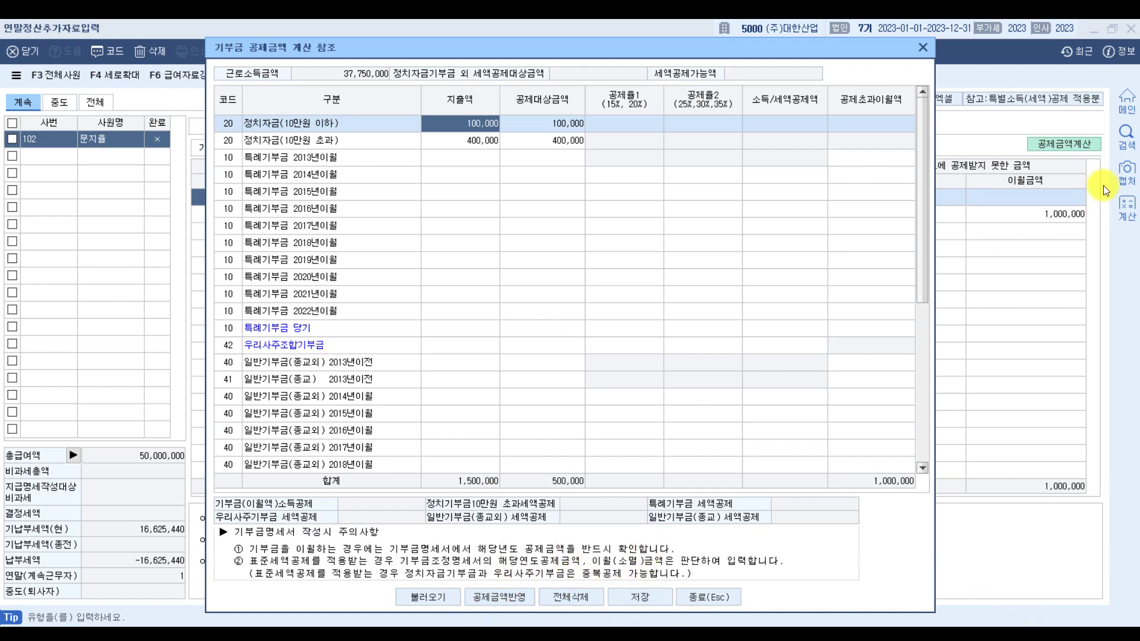
pyautogui.click(922, 47)
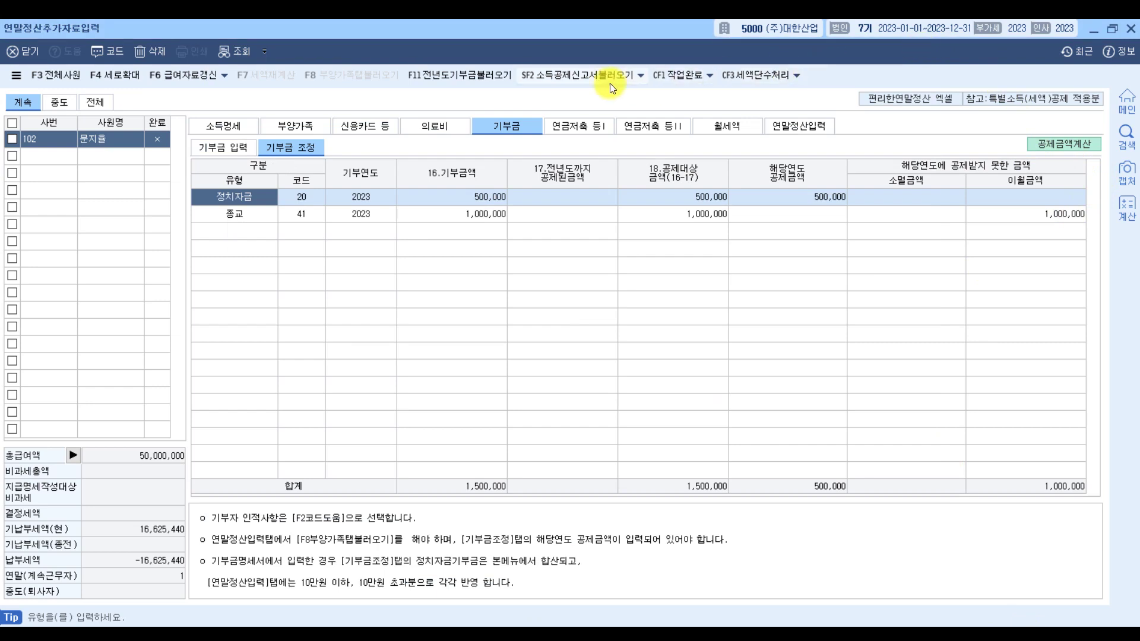
# Check 연말정산입력 a final time and close the 연말정산추가자료입력 window
pyautogui.click(805, 127)
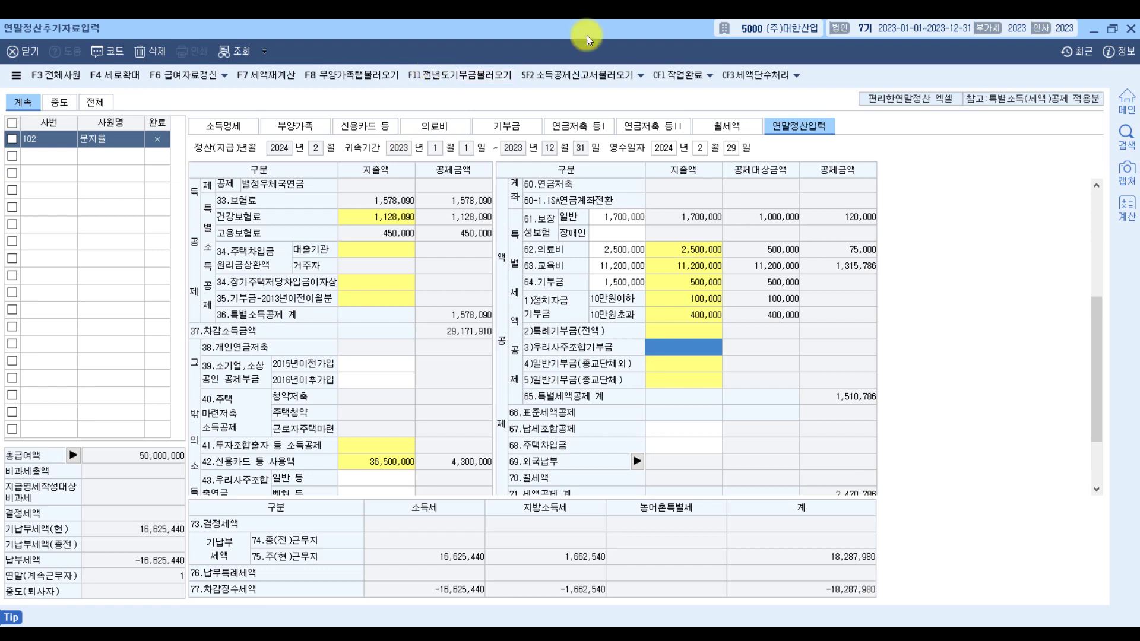
pyautogui.click(1131, 30)
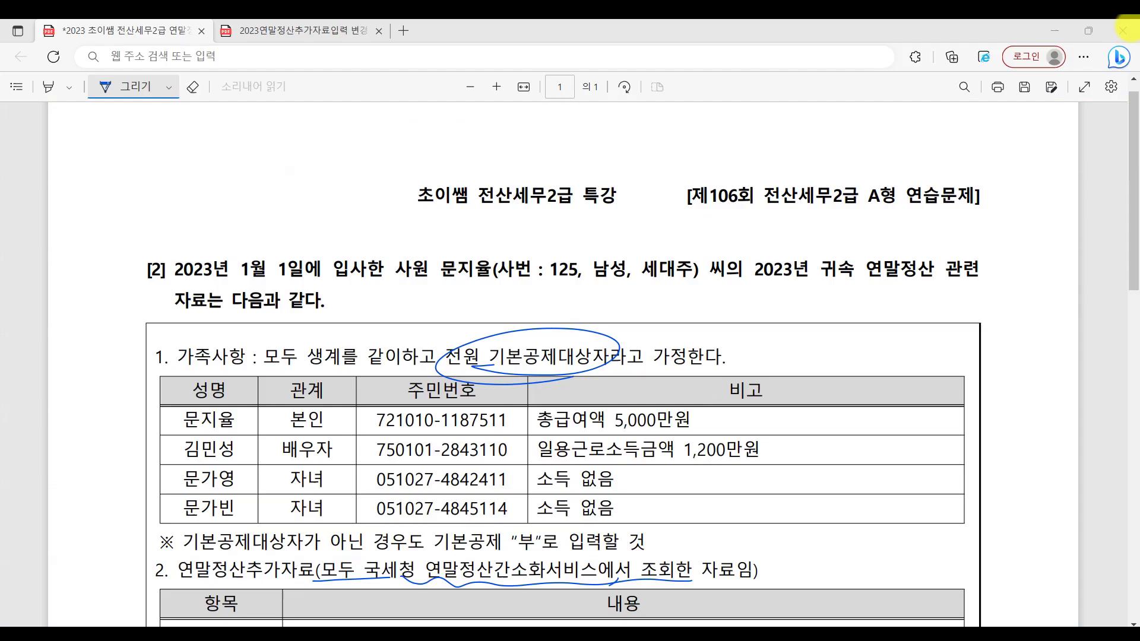